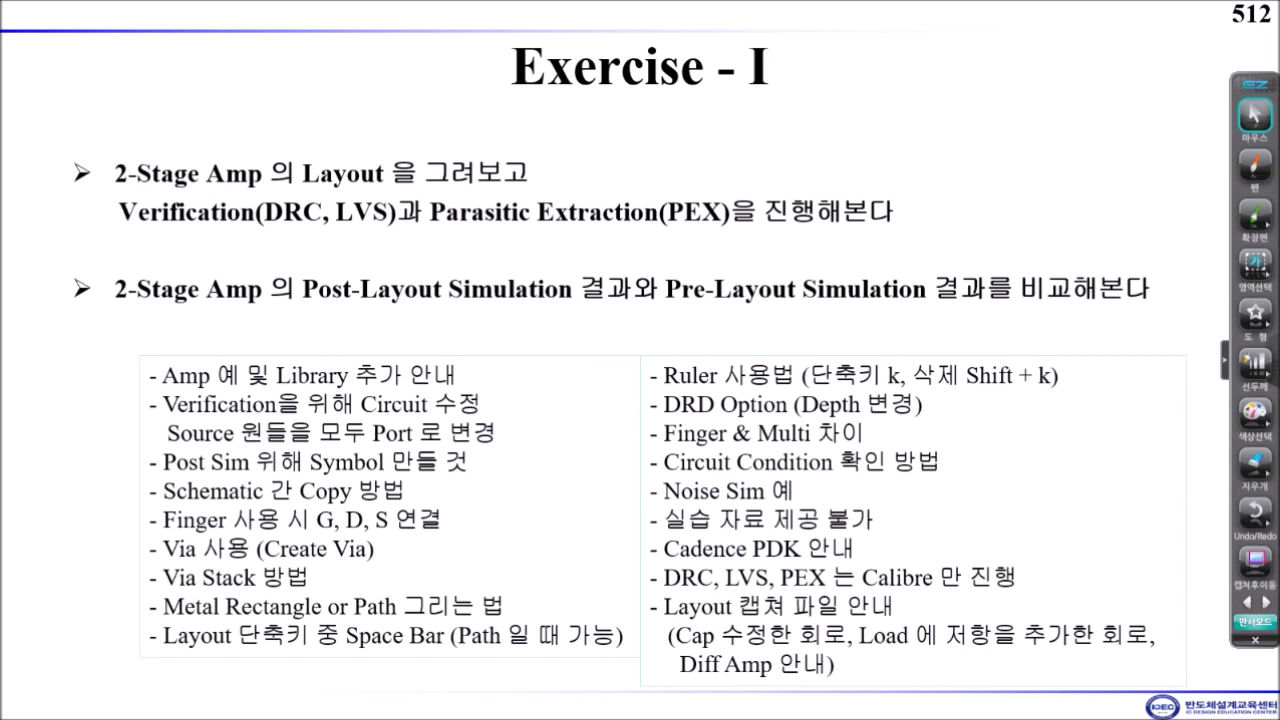
- Underline the slide's line about changing sources to ports with the pen, handwrite port notes beside the title, and clear the ink
click(1246, 170)
drag(138, 452, 515, 440)
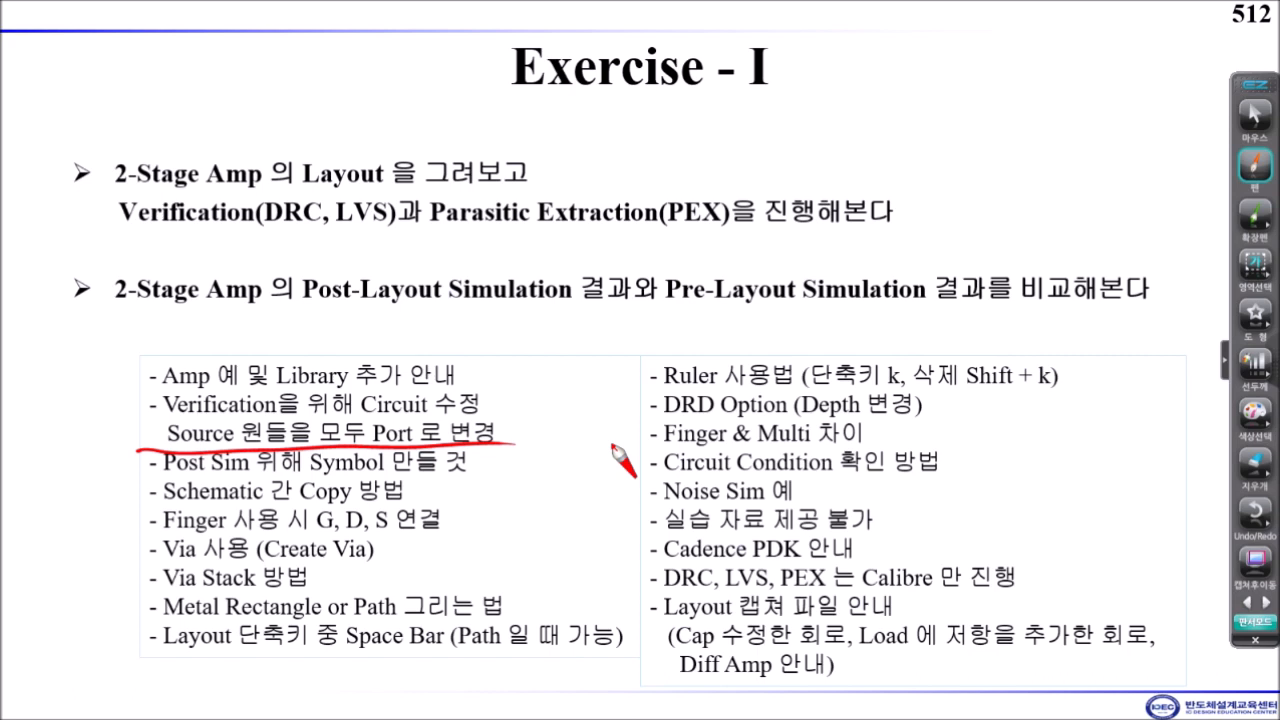
mouse_move(812, 60)
mouse_down()
mouse_move(848, 80)
mouse_move(826, 104)
mouse_up()
mouse_move(934, 44)
mouse_down()
mouse_move(906, 92)
mouse_move(968, 48)
mouse_move(992, 76)
mouse_up()
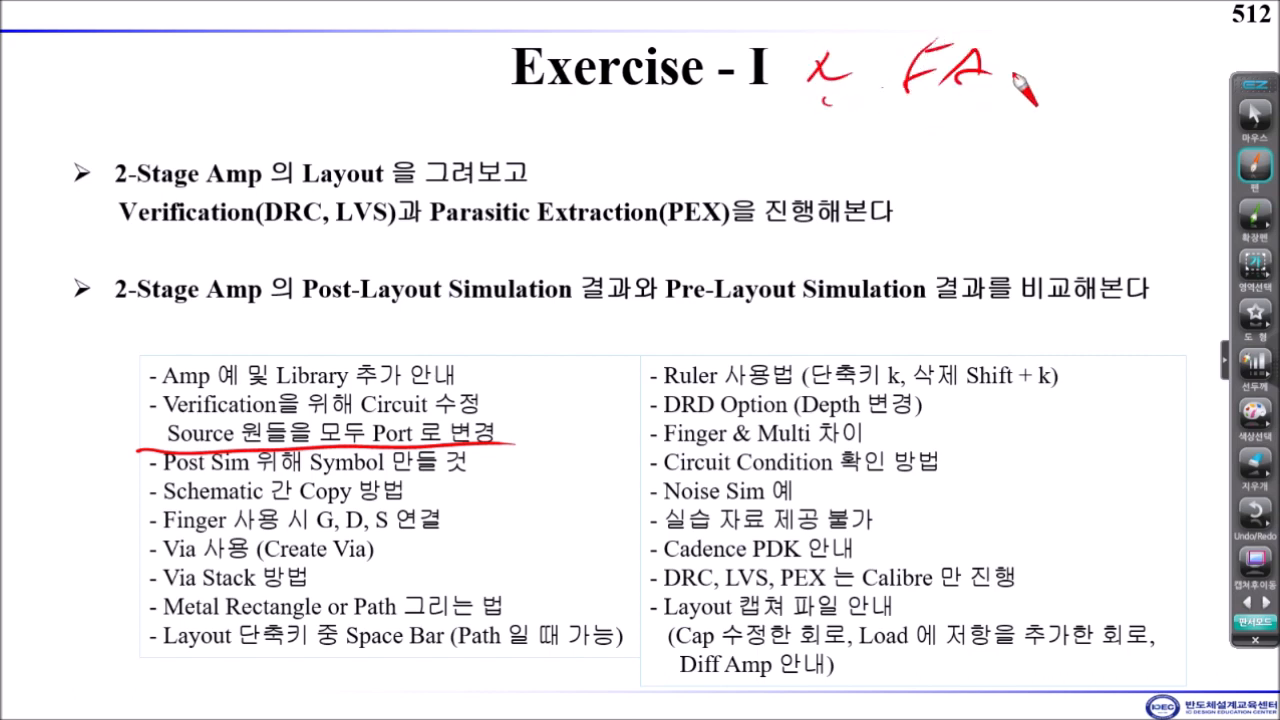
mouse_move(868, 116)
mouse_down()
mouse_move(866, 158)
mouse_move(912, 132)
mouse_move(980, 128)
mouse_move(905, 190)
mouse_move(965, 200)
mouse_move(1086, 150)
mouse_move(1077, 195)
mouse_up()
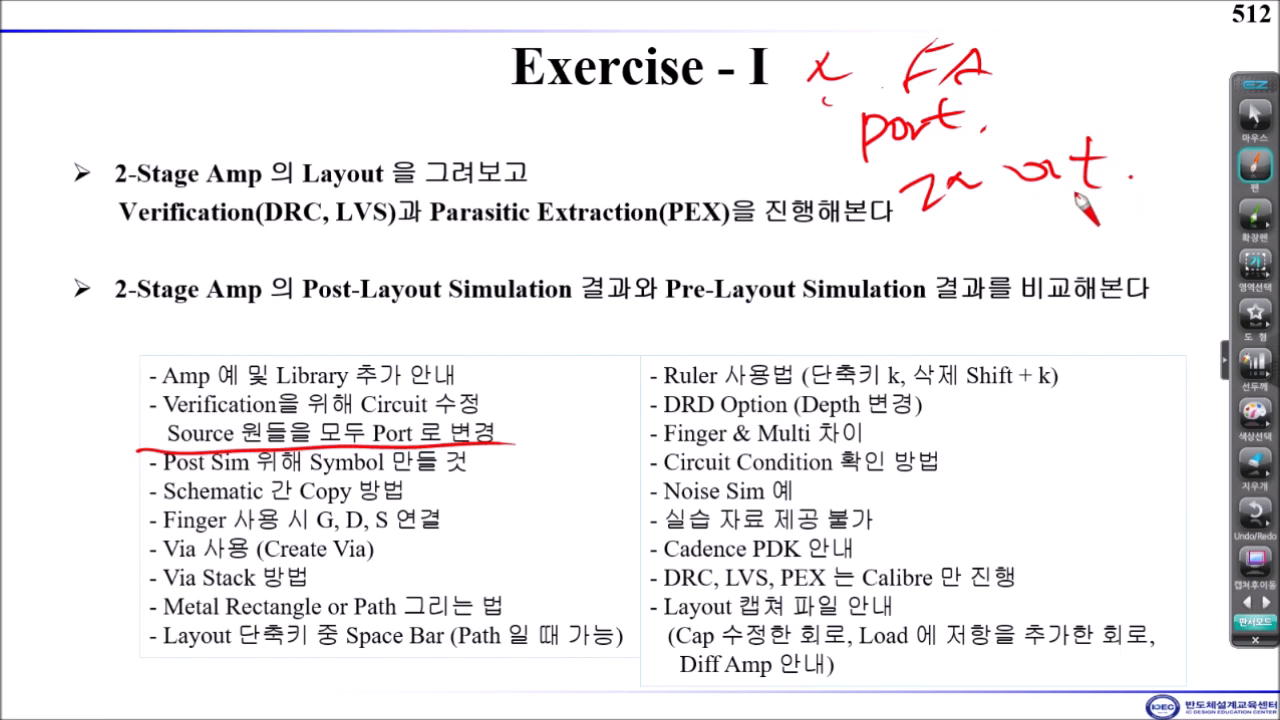
click(1255, 114)
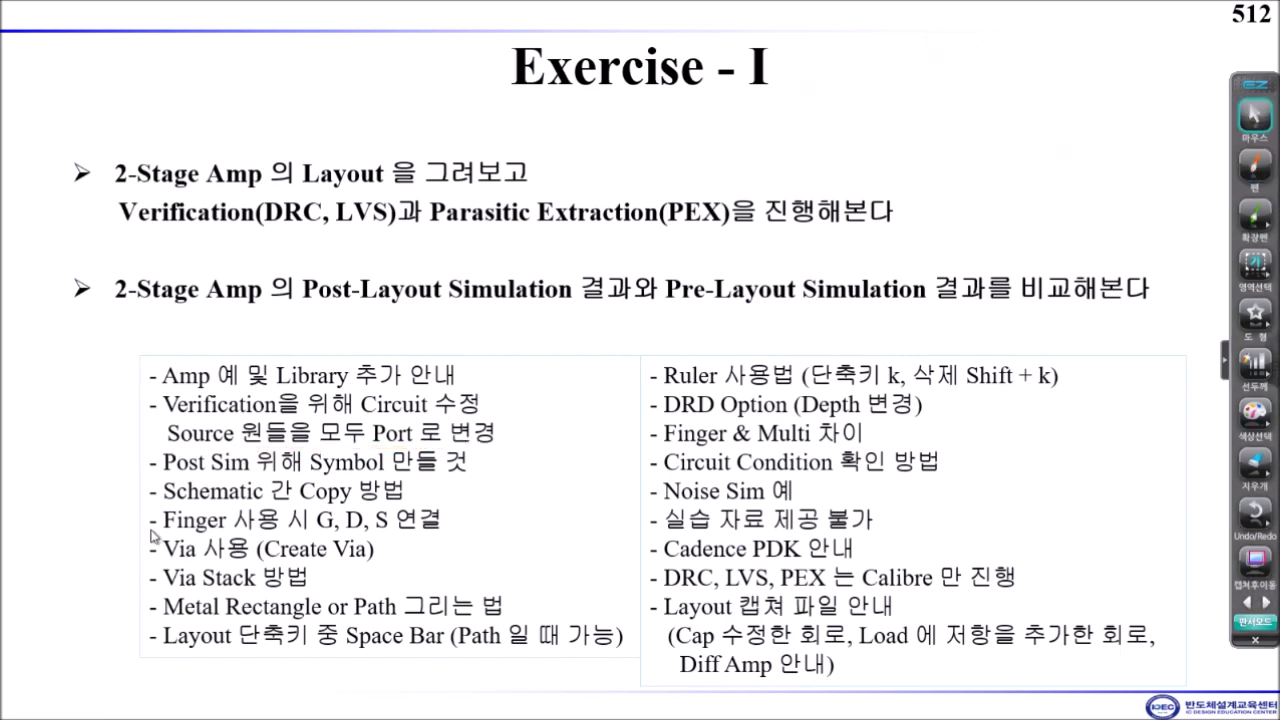
- End the slide show and switch to Virtuoso, showing the 2_2_stage_amp_real schematic beside the 2_5_stage_amp_real_layout schematic
key(Escape)
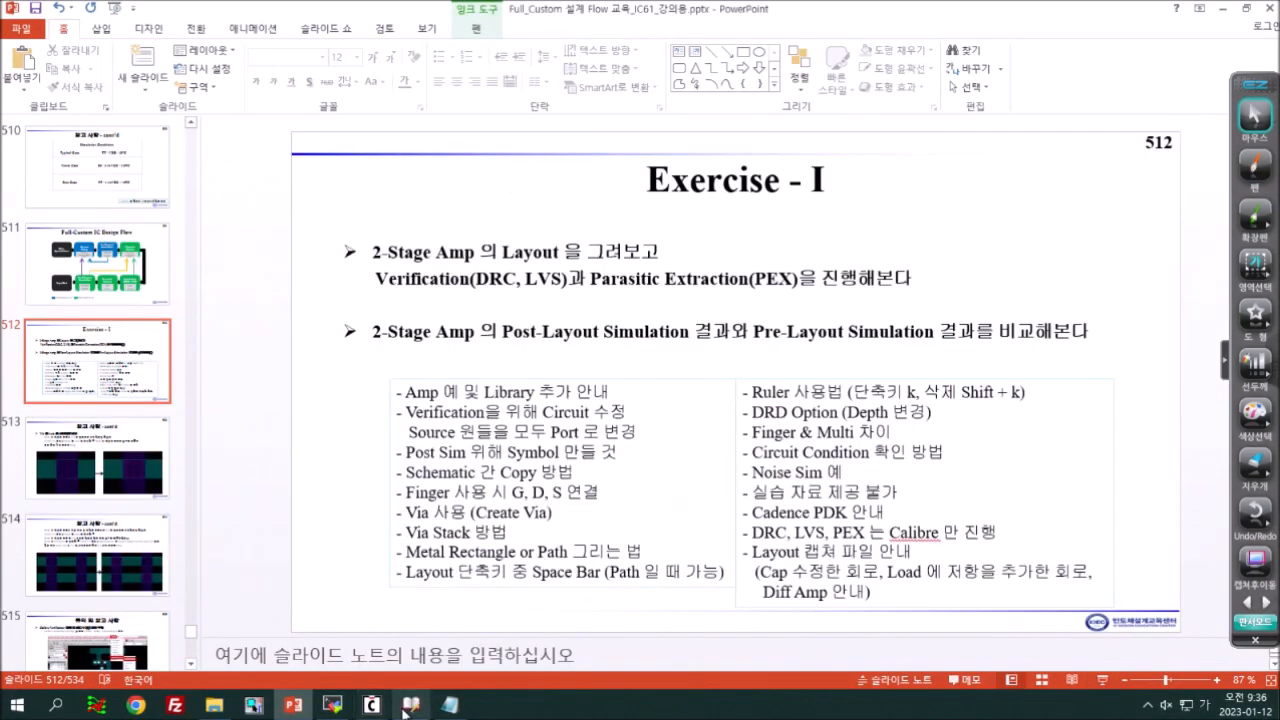
key(alt+Tab)
click(425, 630)
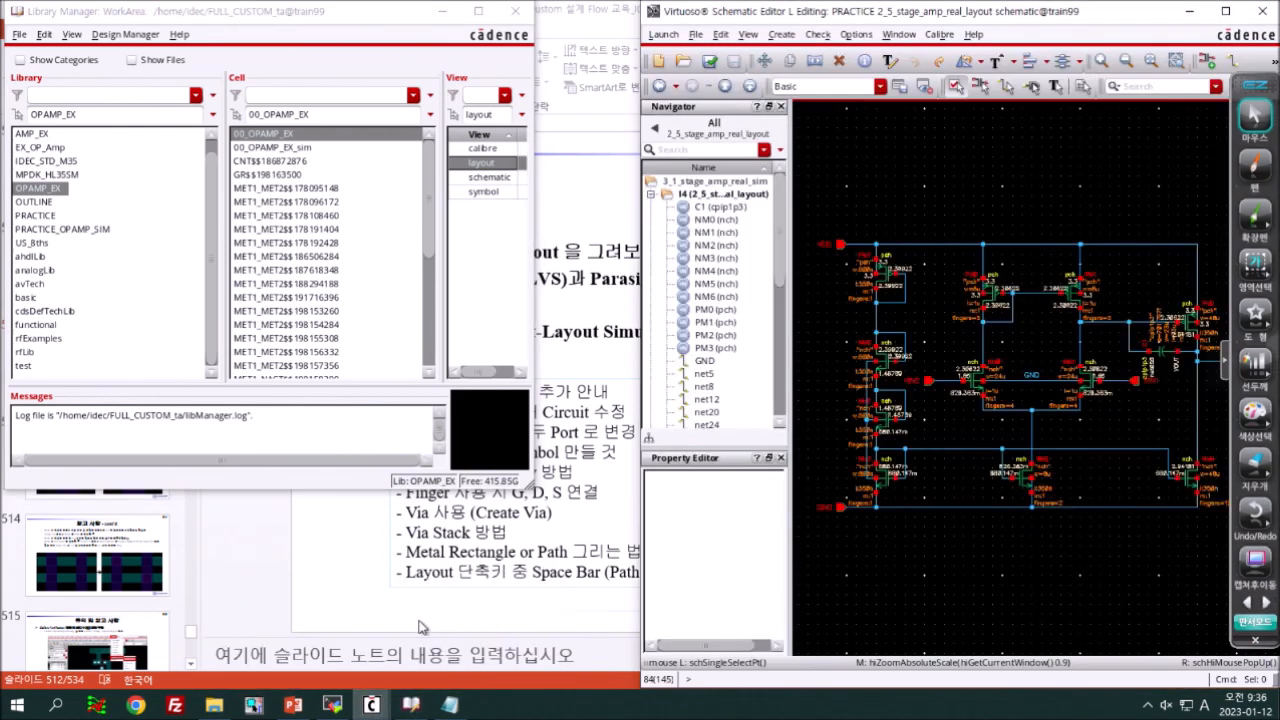
mouse_move(449, 704)
click(500, 630)
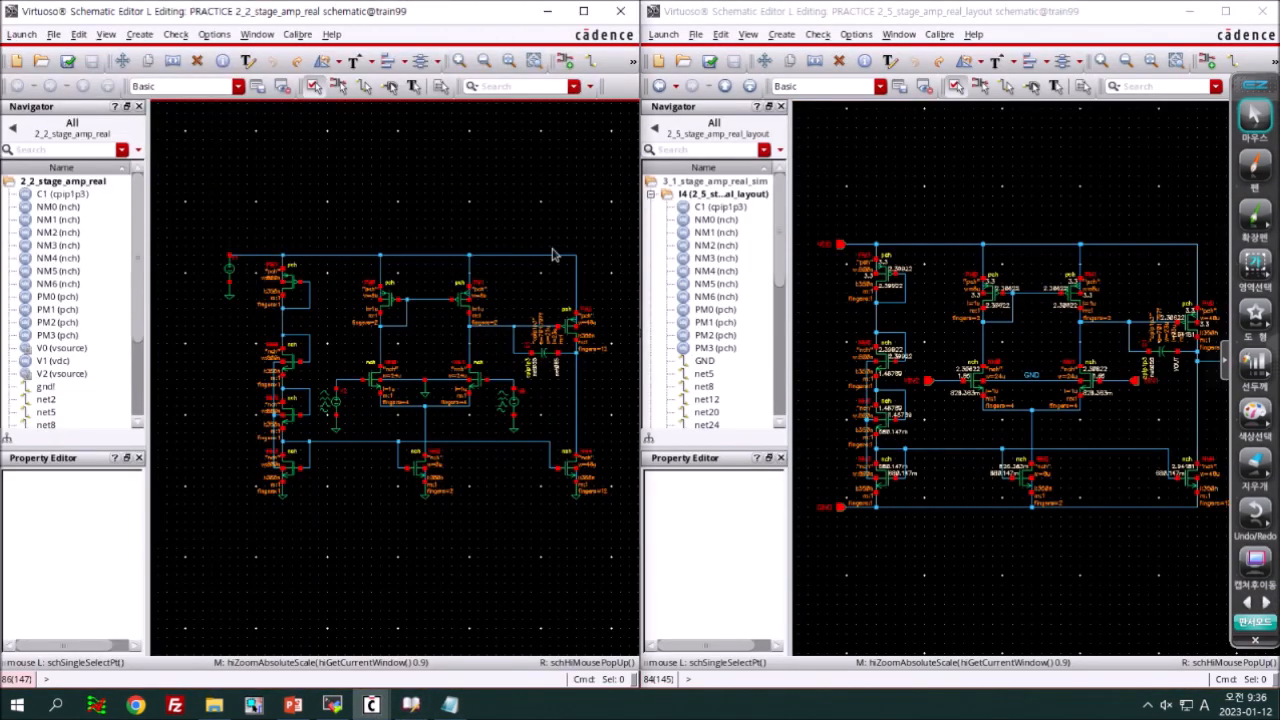
- Circle the whole 2_2_stage_amp_real schematic with the pen and handwrite a crossed-out note and an LVS note above it
click(1255, 163)
mouse_move(435, 195)
mouse_down()
mouse_move(360, 628)
mouse_move(502, 134)
mouse_move(350, 163)
mouse_up()
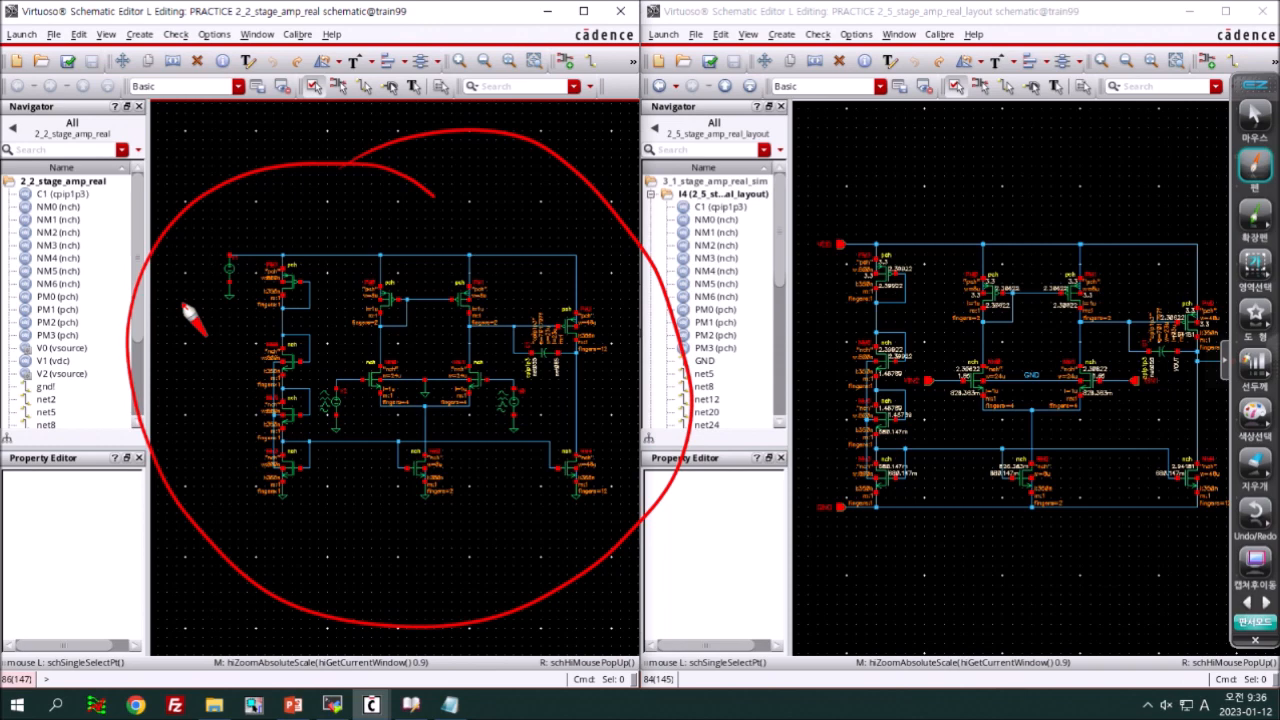
mouse_move(252, 68)
mouse_down()
mouse_move(345, 72)
mouse_move(398, 110)
mouse_move(430, 95)
mouse_move(588, 100)
mouse_up()
drag(558, 58, 638, 108)
drag(527, 173, 622, 152)
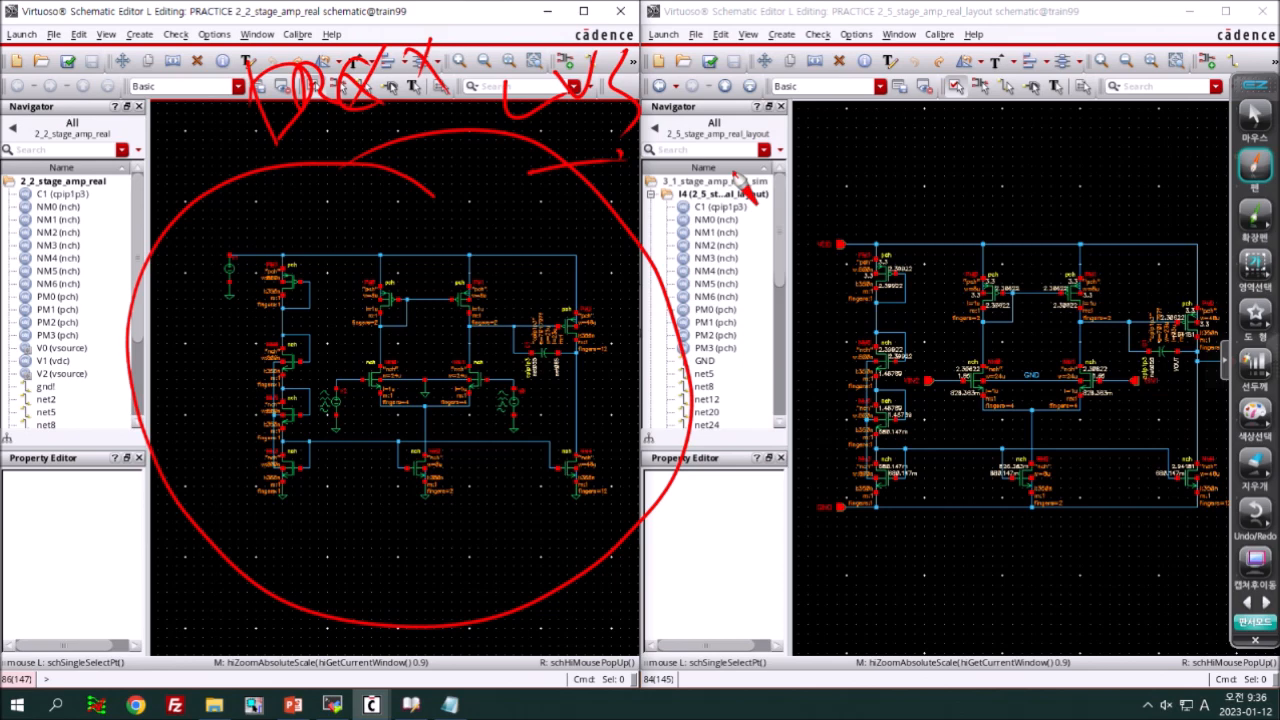
- Circle the voltage sources and ground symbols in the 2_2_stage_amp_real schematic with the pen
mouse_move(245, 318)
mouse_down()
mouse_move(215, 250)
mouse_move(236, 332)
mouse_up()
mouse_move(350, 432)
mouse_down()
mouse_move(355, 375)
mouse_move(352, 428)
mouse_up()
drag(436, 378, 440, 402)
drag(523, 443, 537, 451)
drag(585, 522, 578, 512)
drag(440, 505, 432, 500)
drag(300, 488, 290, 505)
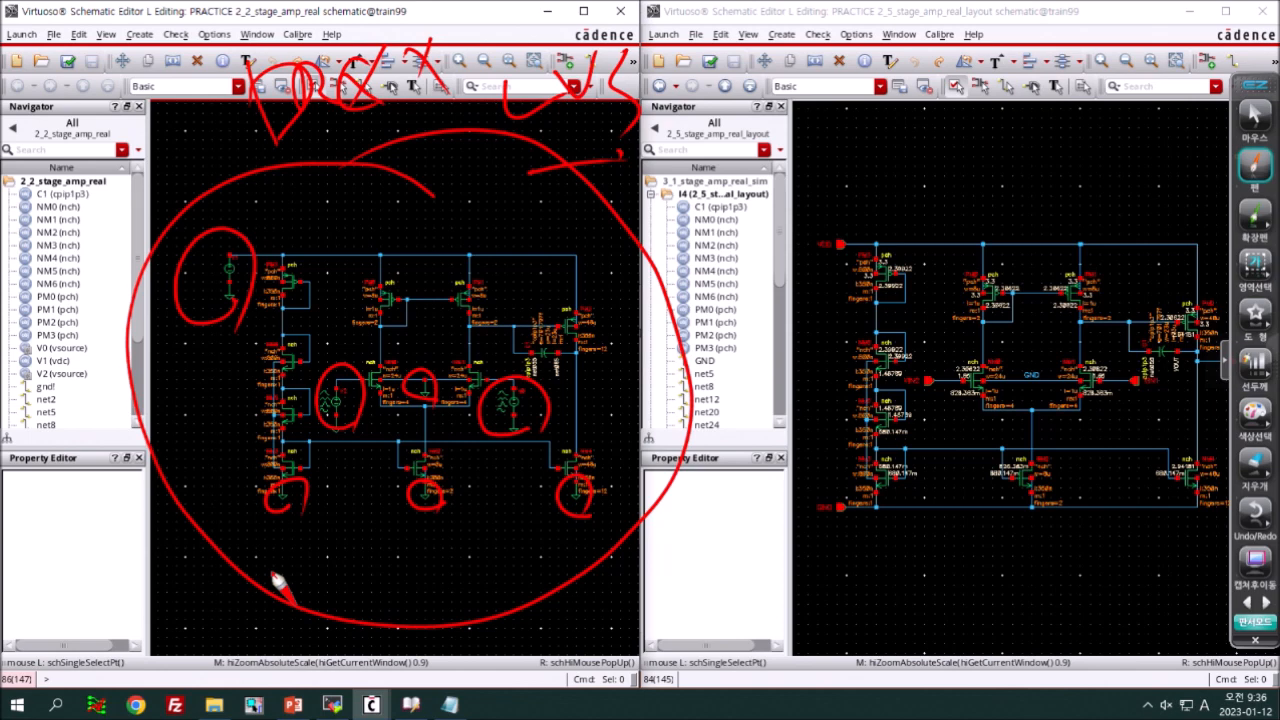
- Outline the 2_5_stage_amp_real_layout schematic, re-mark the supply source and central ground in 2_2_stage_amp_real, and clear the ink
mouse_move(795, 200)
mouse_down()
mouse_move(1180, 212)
mouse_move(856, 606)
mouse_move(790, 205)
mouse_up()
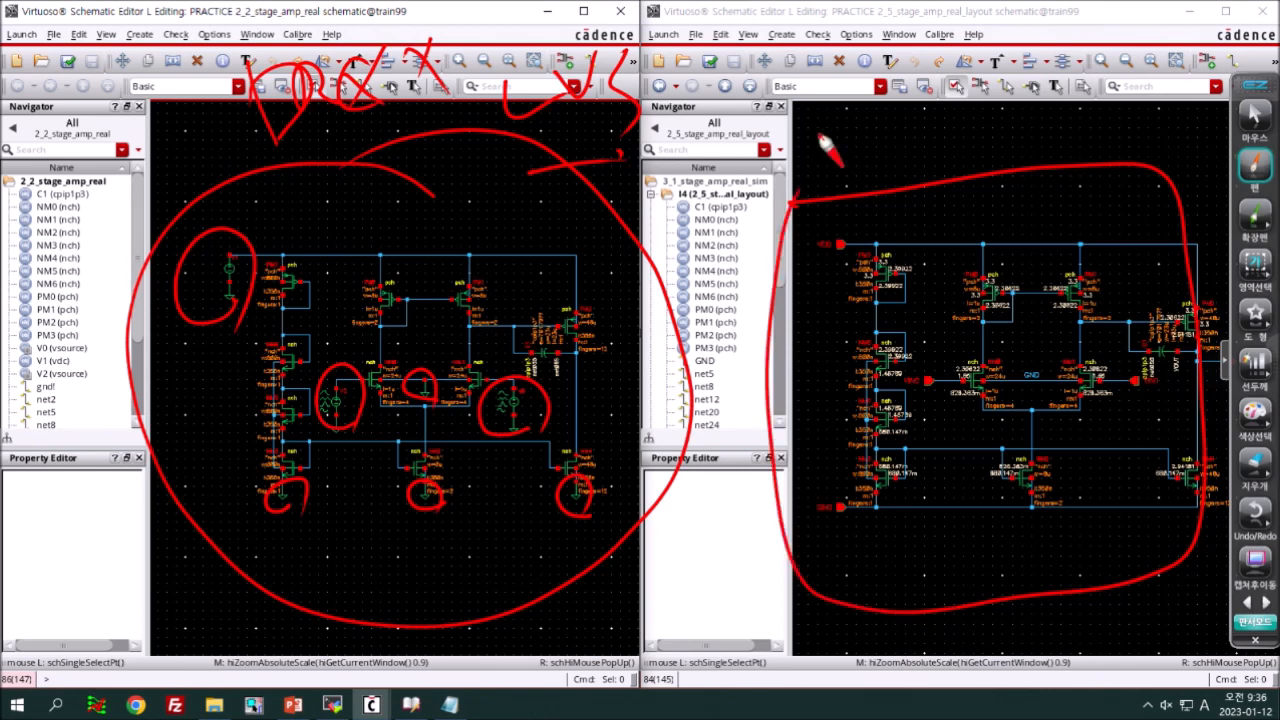
drag(208, 262, 230, 262)
drag(436, 398, 443, 394)
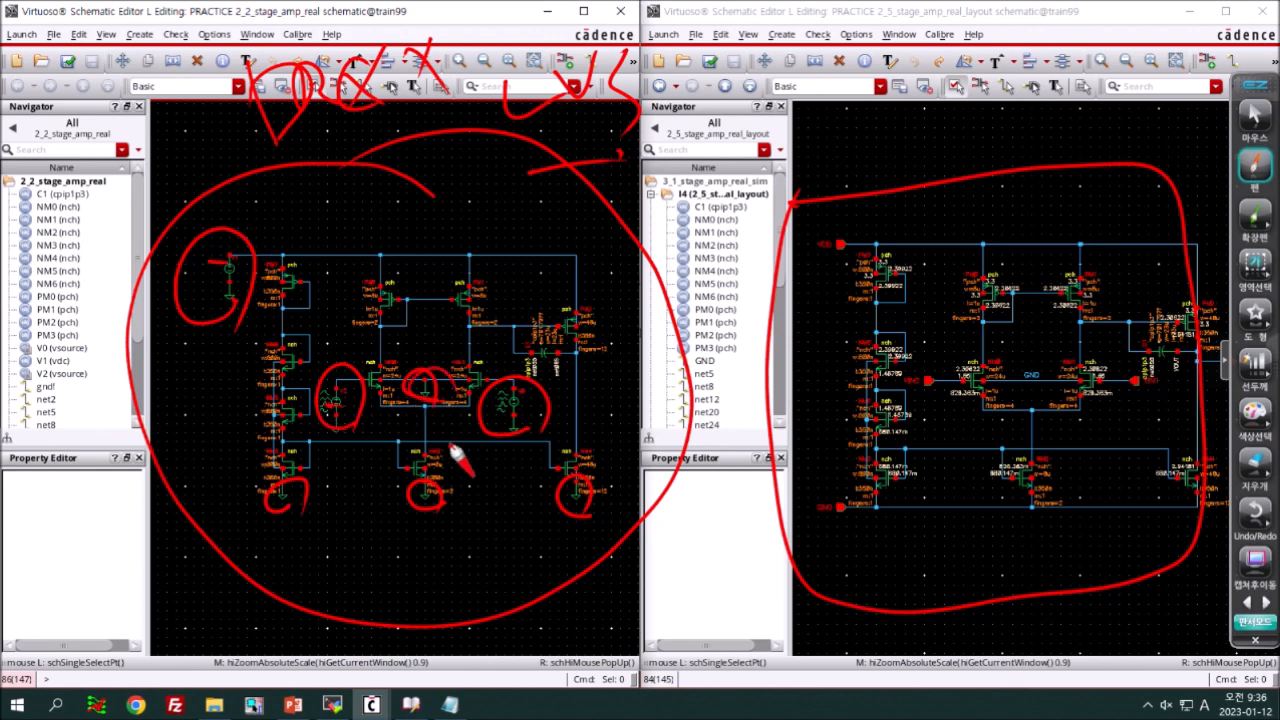
click(1255, 115)
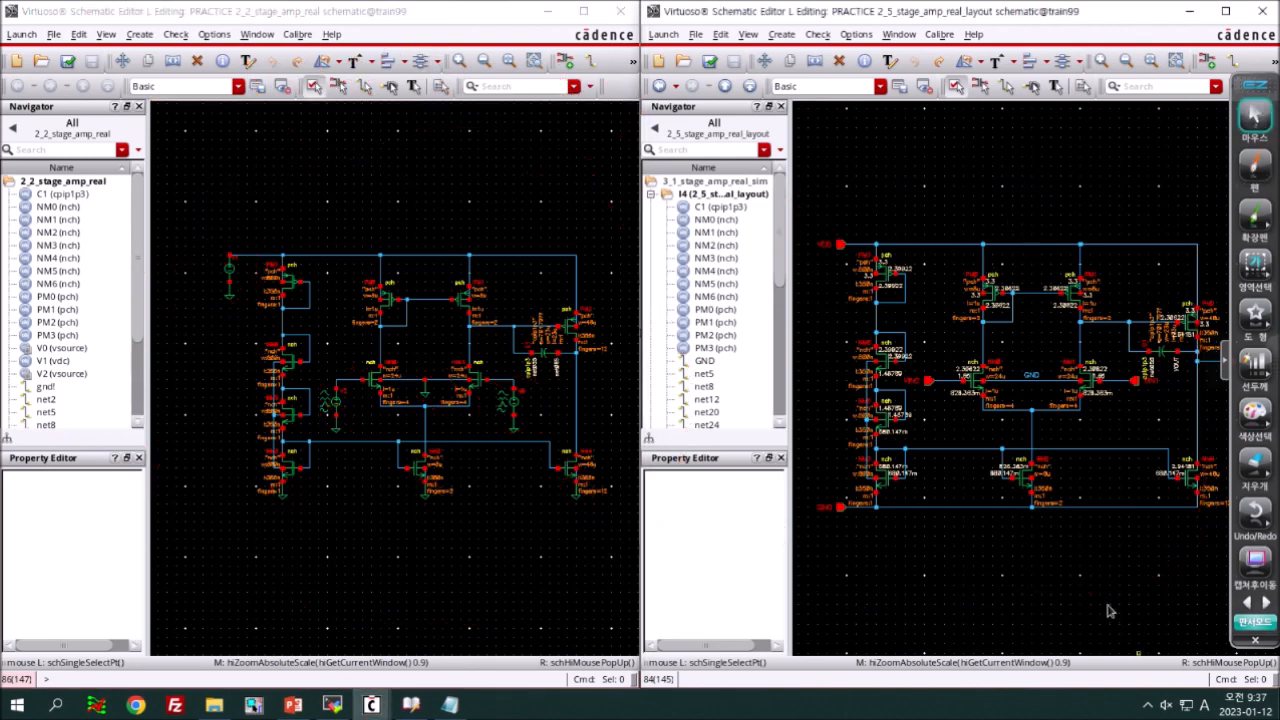
- Circle the 2_5_stage_amp_real_layout schematic with the pen, handwrite a symbol note above it, and clear the ink
key(F2)
mouse_move(1109, 562)
mouse_down()
mouse_move(1040, 167)
mouse_move(1146, 530)
mouse_up()
mouse_move(934, 151)
mouse_down()
mouse_move(913, 176)
mouse_move(965, 181)
mouse_up()
mouse_move(953, 211)
mouse_down()
mouse_move(993, 174)
mouse_move(1079, 164)
mouse_up()
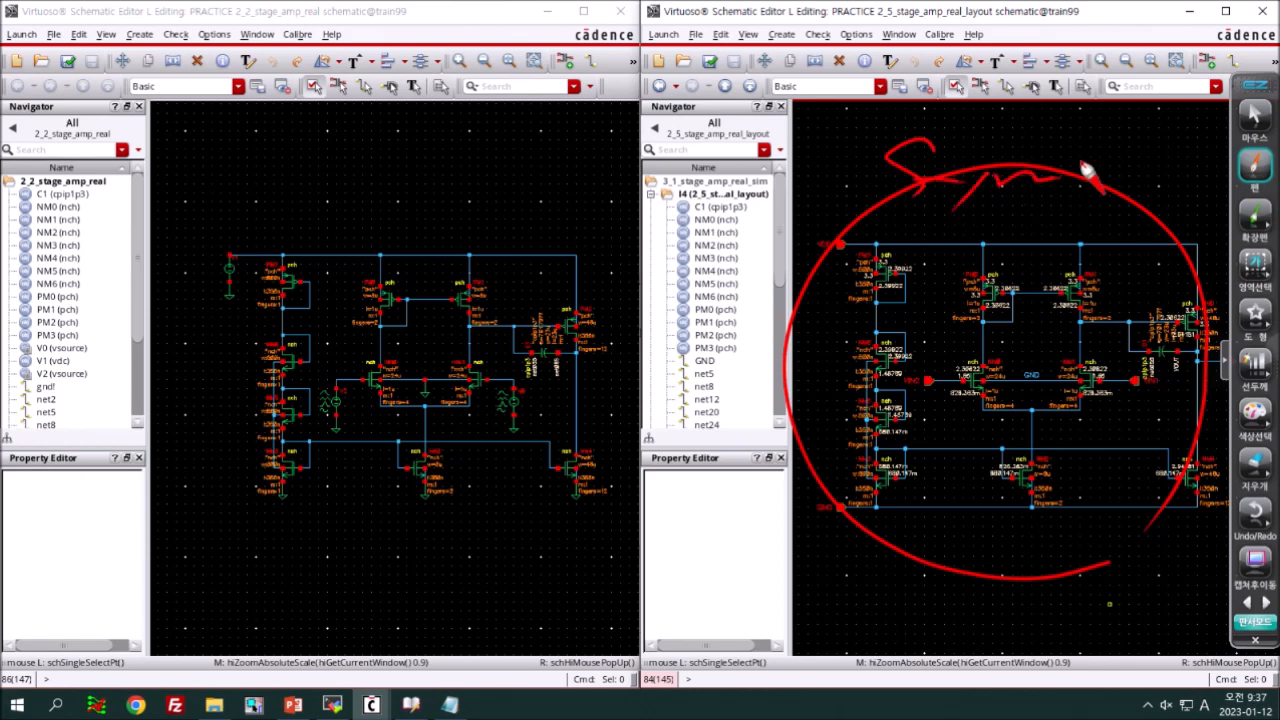
click(1255, 116)
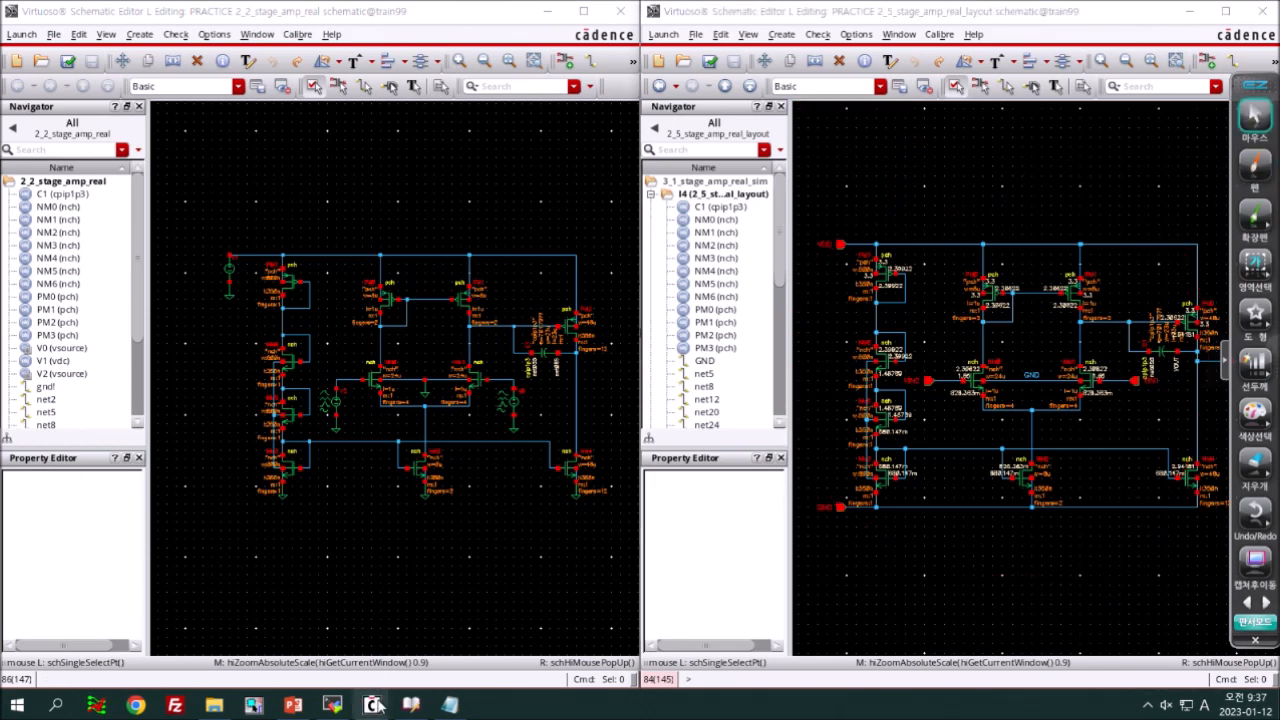
- Return to the parent schematic 3_1_stage_amp_real_sim, maximize its window and fit the circuit to the view
key(ctrl+e)
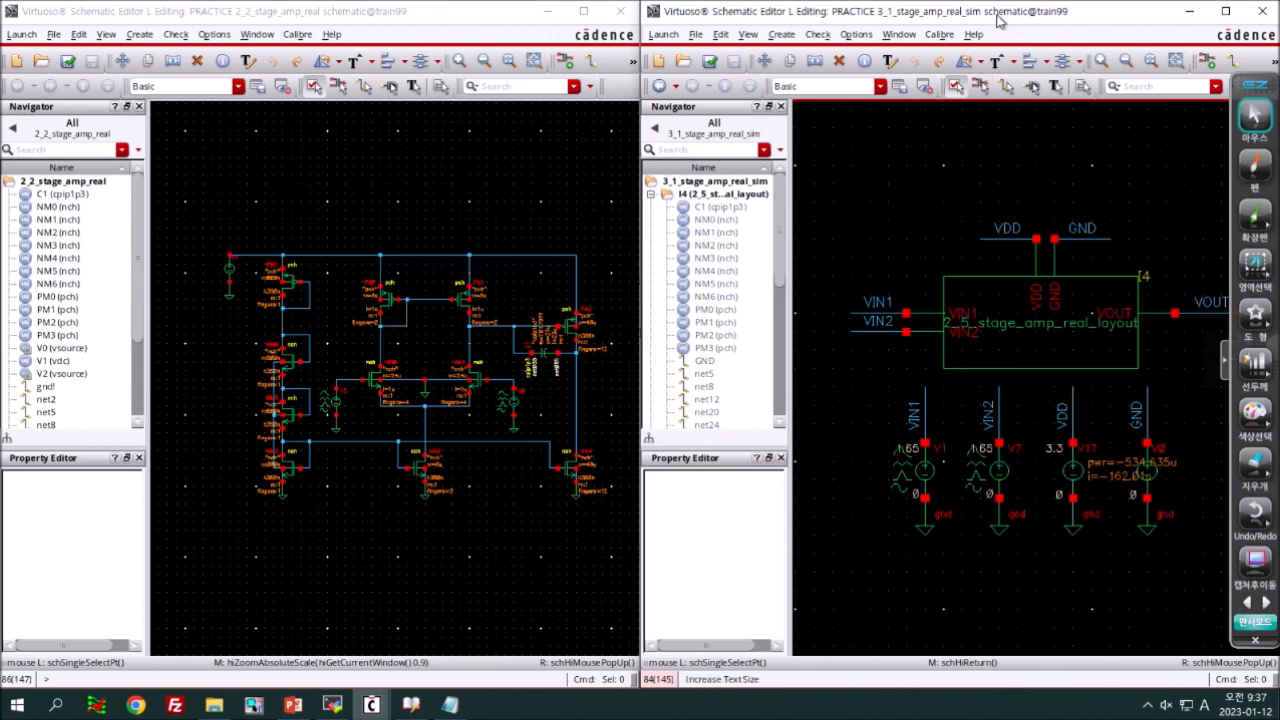
drag(1000, 21, 965, 34)
key(f)
double_click(823, 27)
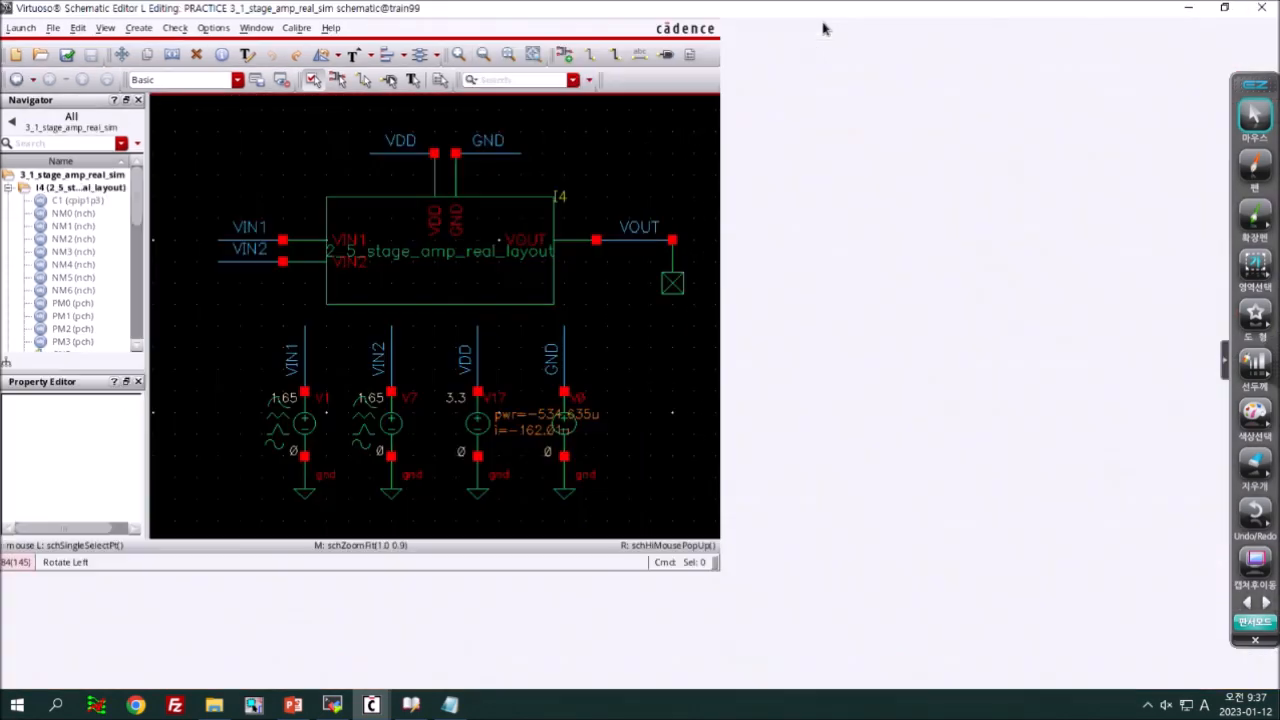
key(f)
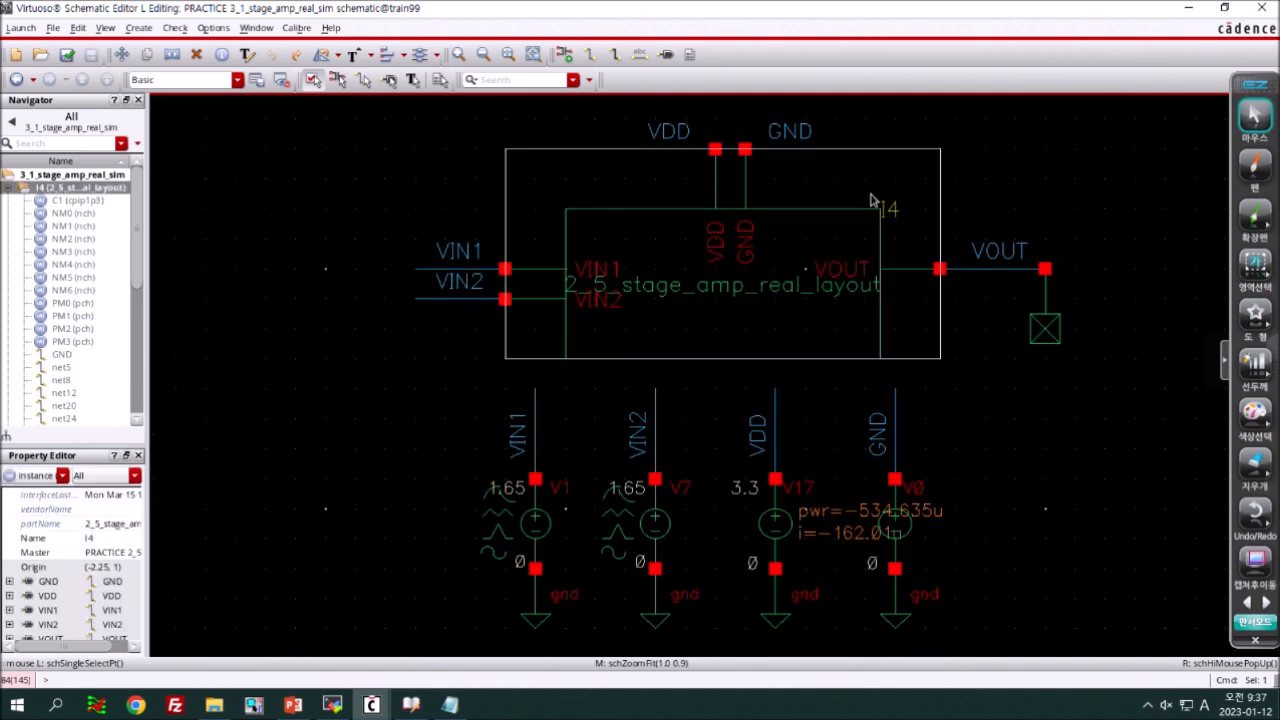
- Circle the VIN1/VIN2 sources and the VDD/GND sources with the pen and draw annotated curves at the amplifier block's inputs
click(1255, 163)
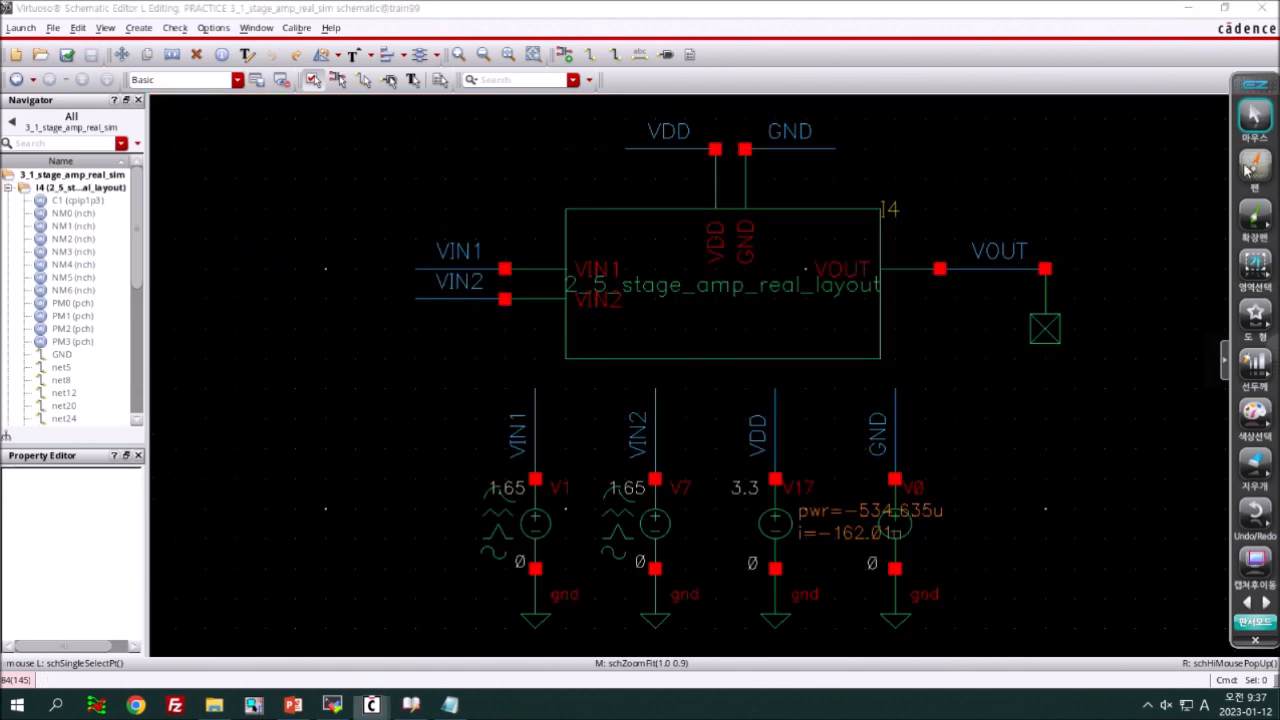
drag(686, 566, 706, 505)
drag(737, 566, 908, 578)
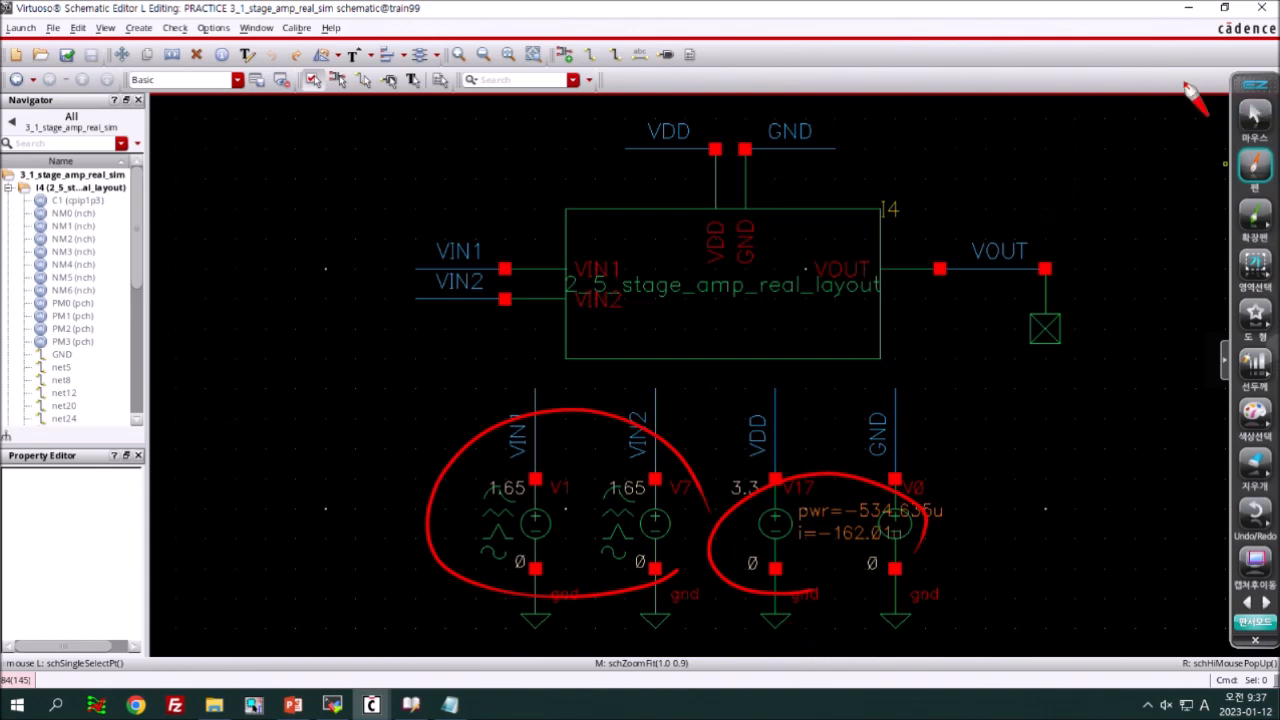
drag(432, 370, 600, 290)
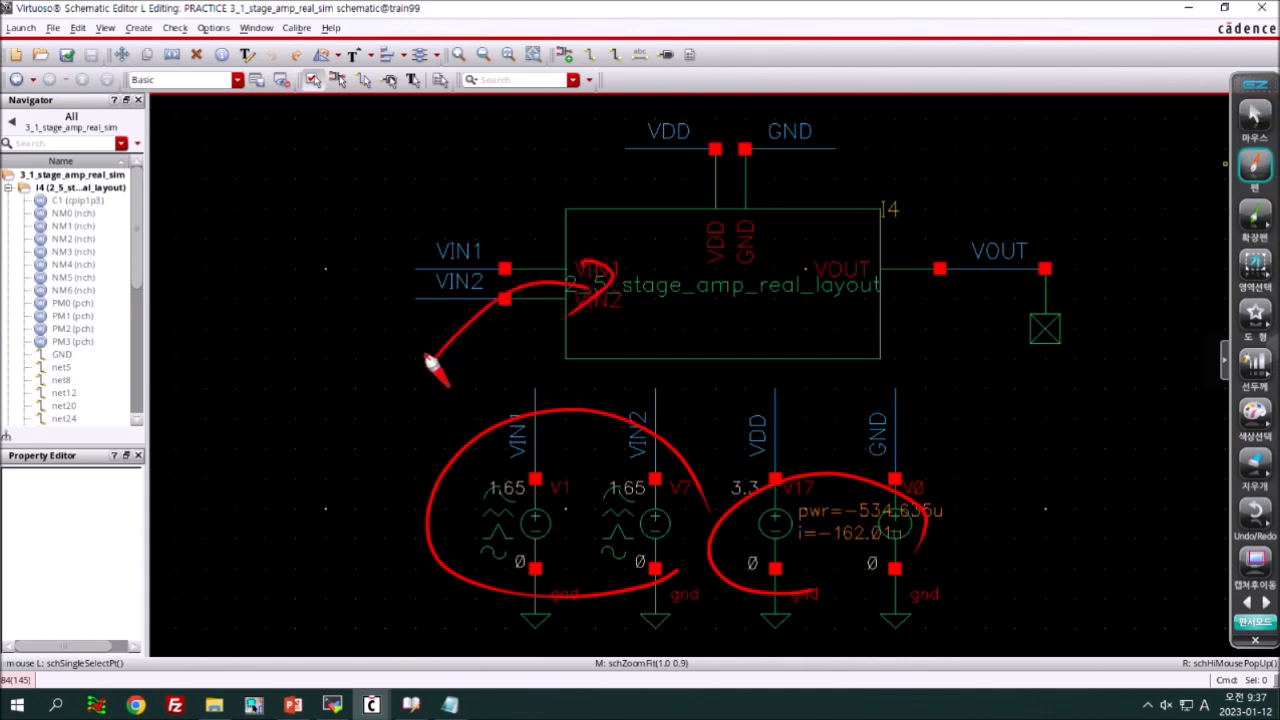
mouse_move(314, 394)
mouse_down()
mouse_move(323, 386)
mouse_move(354, 417)
mouse_move(403, 348)
mouse_move(428, 378)
mouse_up()
drag(435, 425, 600, 348)
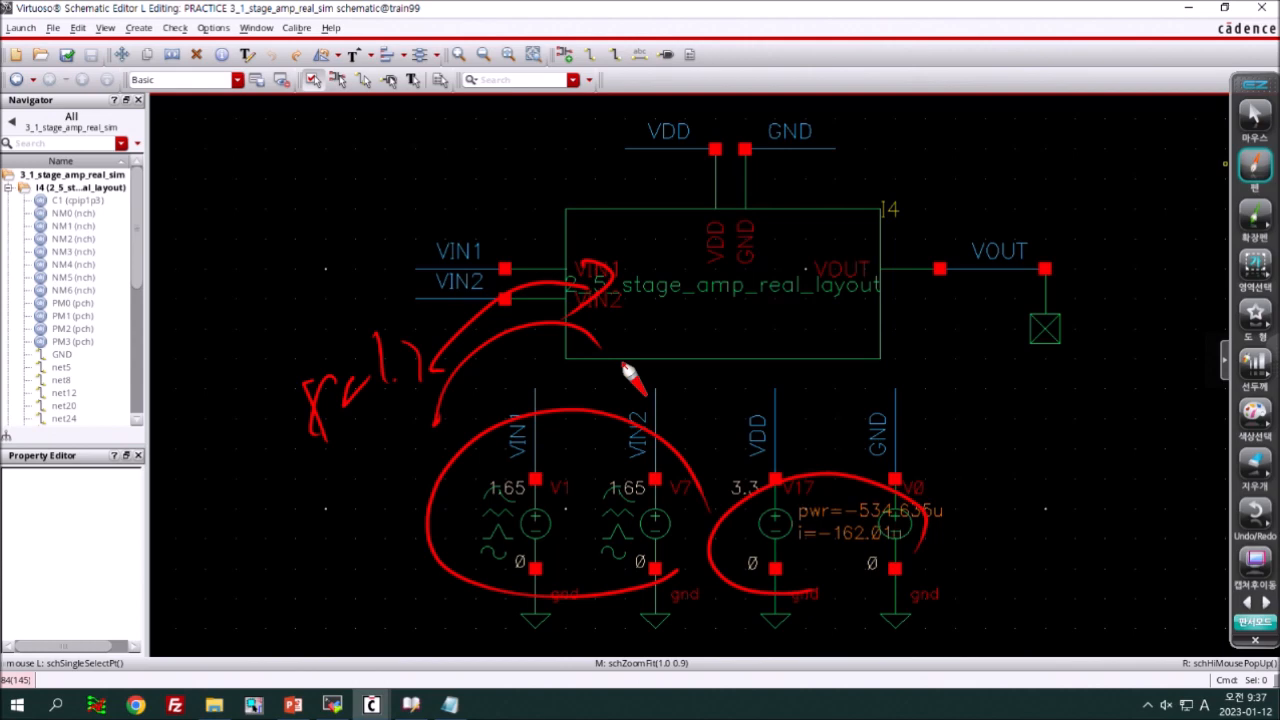
- Handwrite a list of simulation notes beside the amplifier block with the pen and clear all the ink
mouse_move(318, 109)
mouse_down()
mouse_move(310, 141)
mouse_move(303, 103)
mouse_up()
mouse_move(377, 84)
mouse_down()
mouse_move(381, 107)
mouse_move(365, 113)
mouse_up()
drag(403, 86, 437, 110)
mouse_move(312, 198)
mouse_down()
mouse_move(334, 194)
mouse_move(342, 209)
mouse_up()
drag(388, 165, 391, 190)
drag(411, 190, 447, 194)
drag(330, 258, 352, 275)
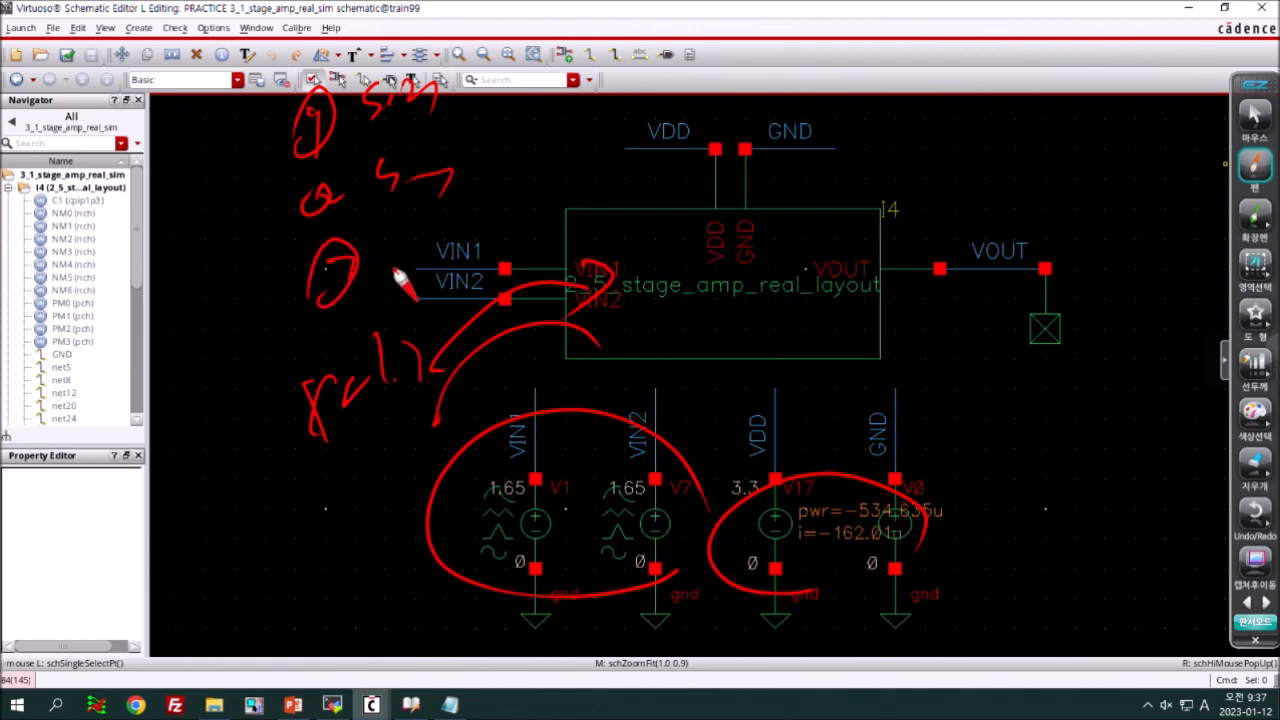
mouse_move(401, 222)
mouse_down()
mouse_move(428, 280)
mouse_move(490, 200)
mouse_up()
drag(529, 215, 629, 179)
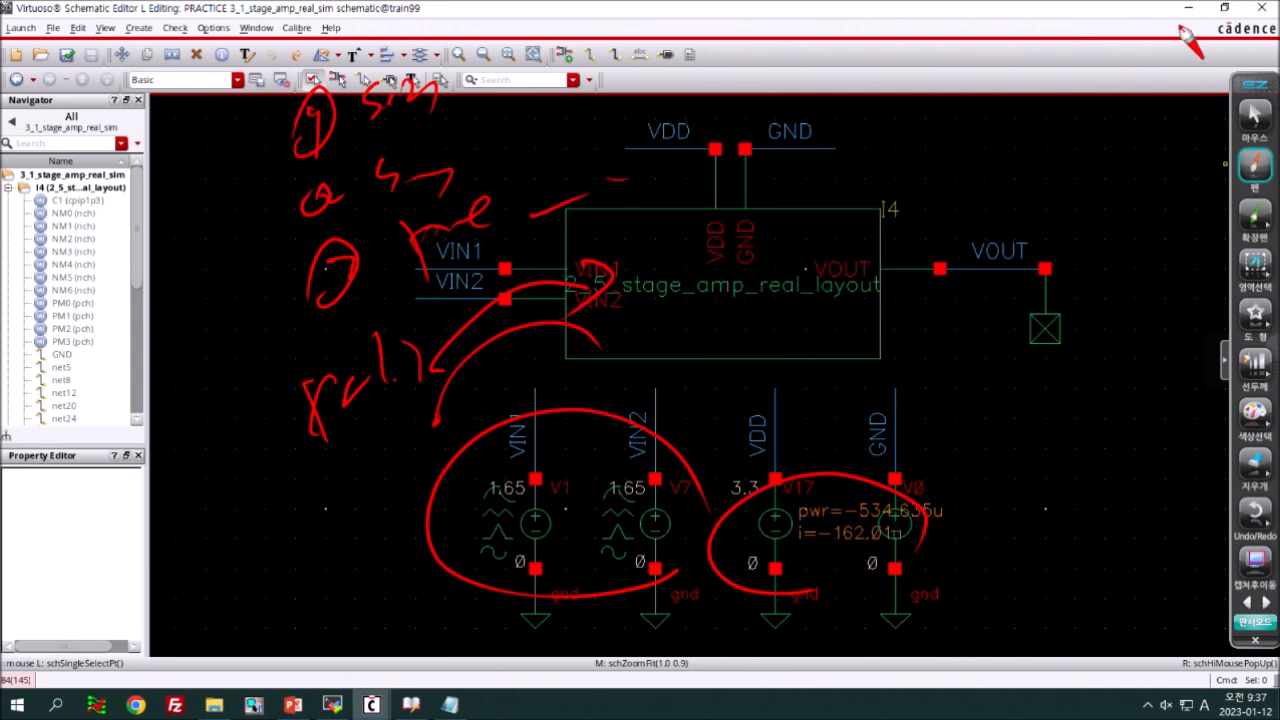
click(1252, 116)
- Close both schematic windows and start the PowerPoint slide show from the Exercise - I slide
click(1262, 8)
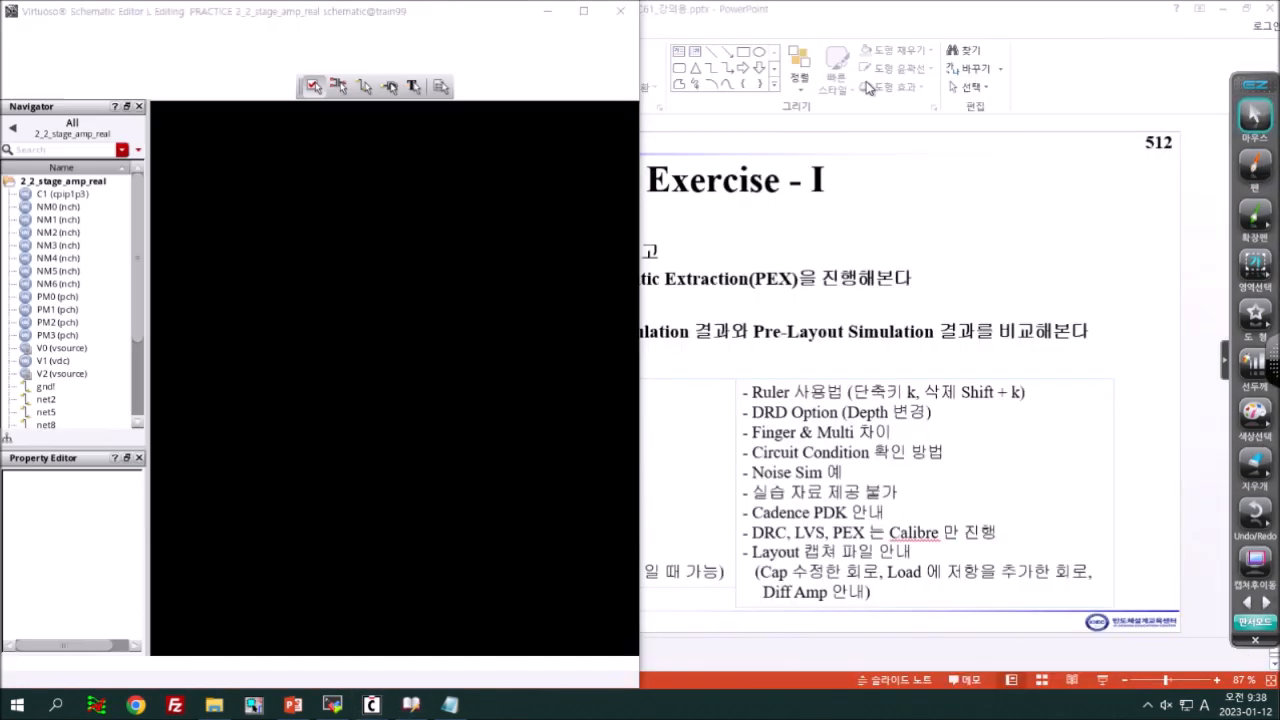
click(622, 10)
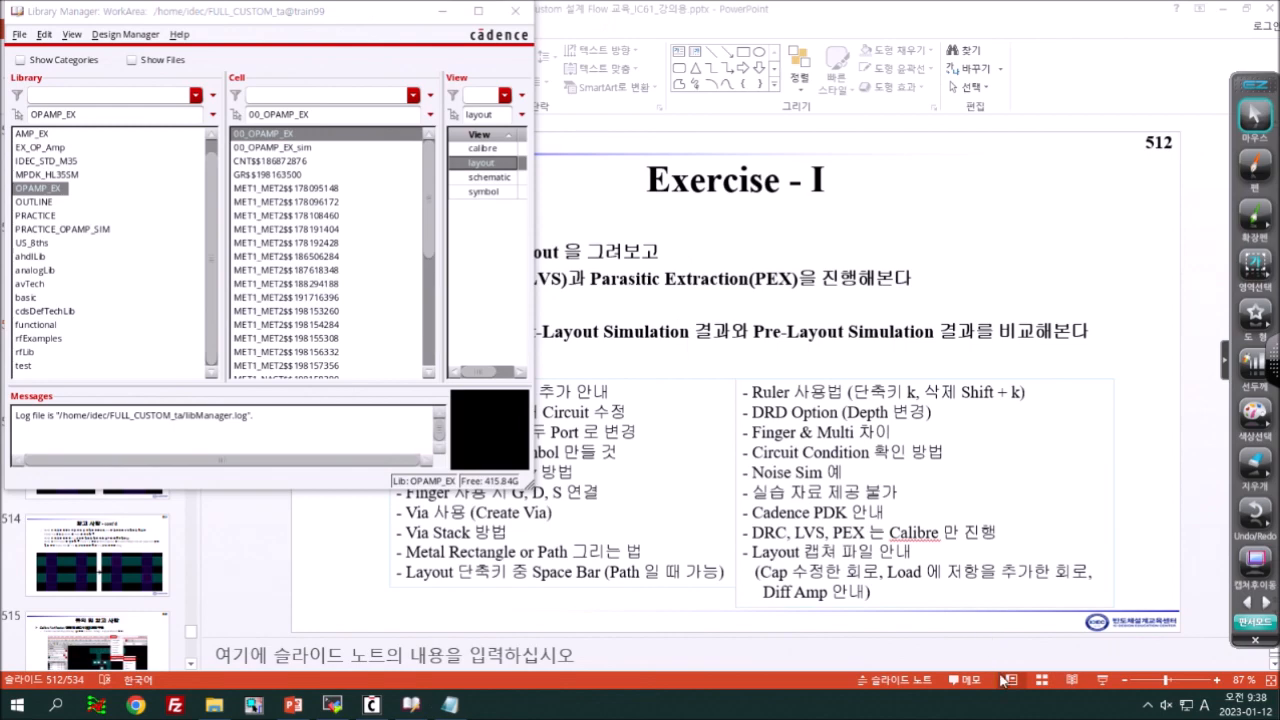
click(1100, 681)
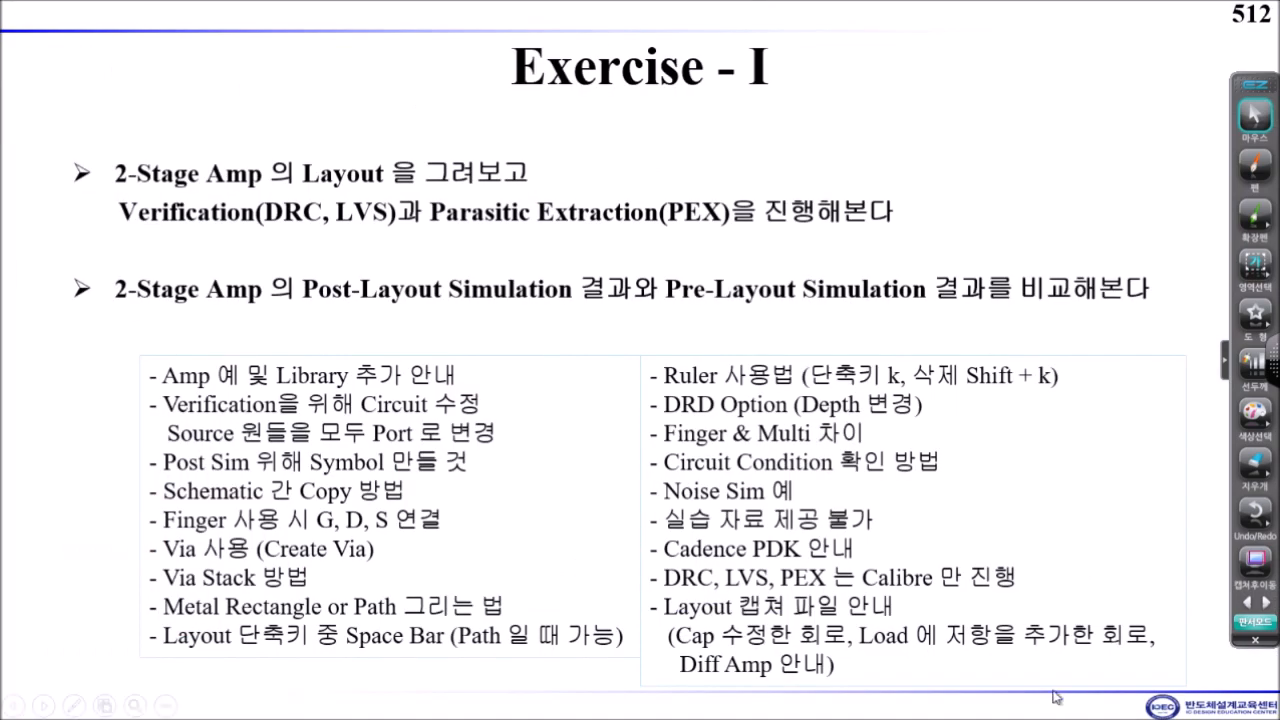
- Draw a row of long vertical pen strokes beside the Exercise - I title and clear the ink
click(1255, 165)
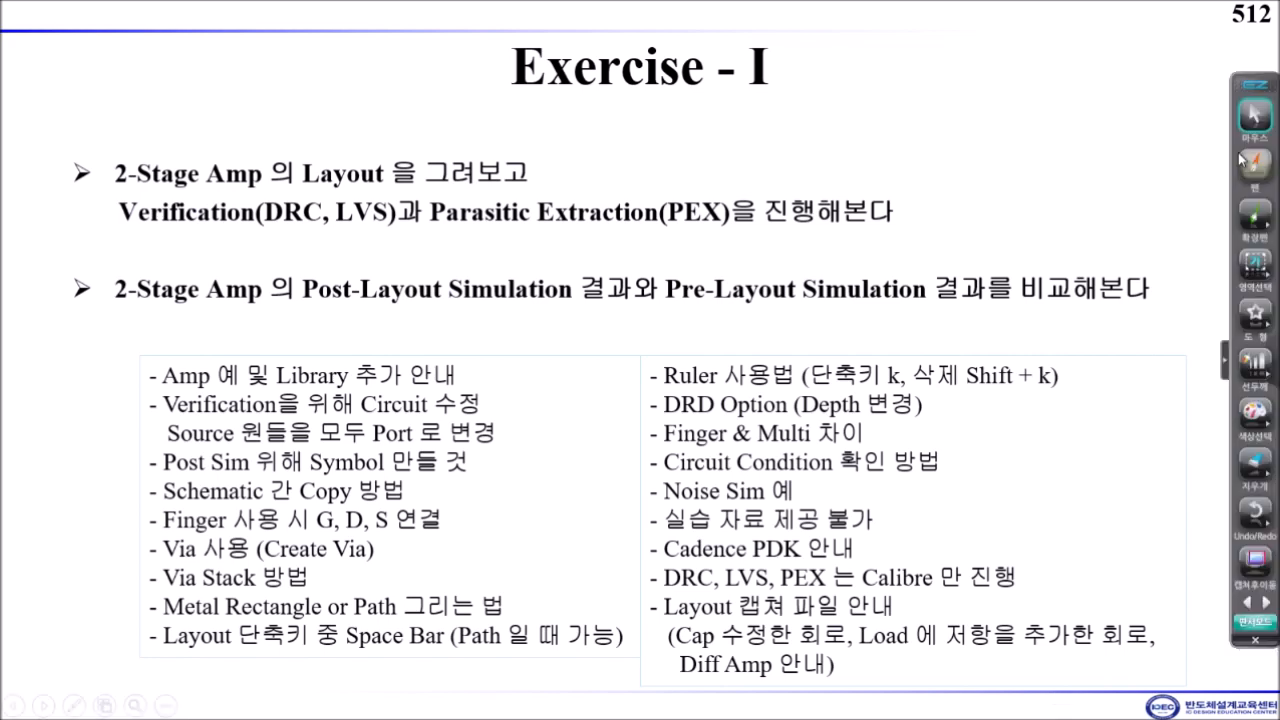
drag(812, 66, 815, 212)
mouse_move(813, 64)
mouse_down()
mouse_move(893, 52)
mouse_move(848, 226)
mouse_up()
drag(874, 40, 862, 225)
drag(942, 45, 917, 215)
drag(997, 40, 980, 210)
click(1245, 112)
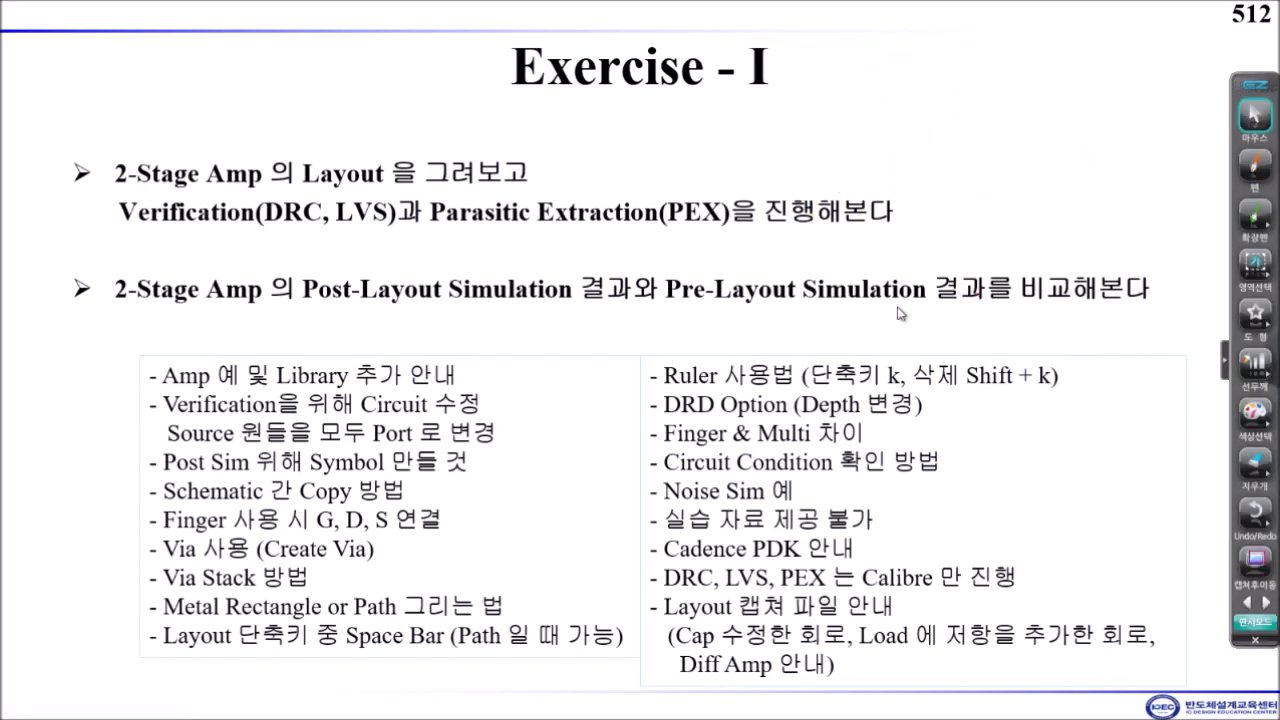
- Leave the slide show, open the layout view of 2_5_stage_amp_real_layout from the PRACTICE library, and maximize the layout window
key(Escape)
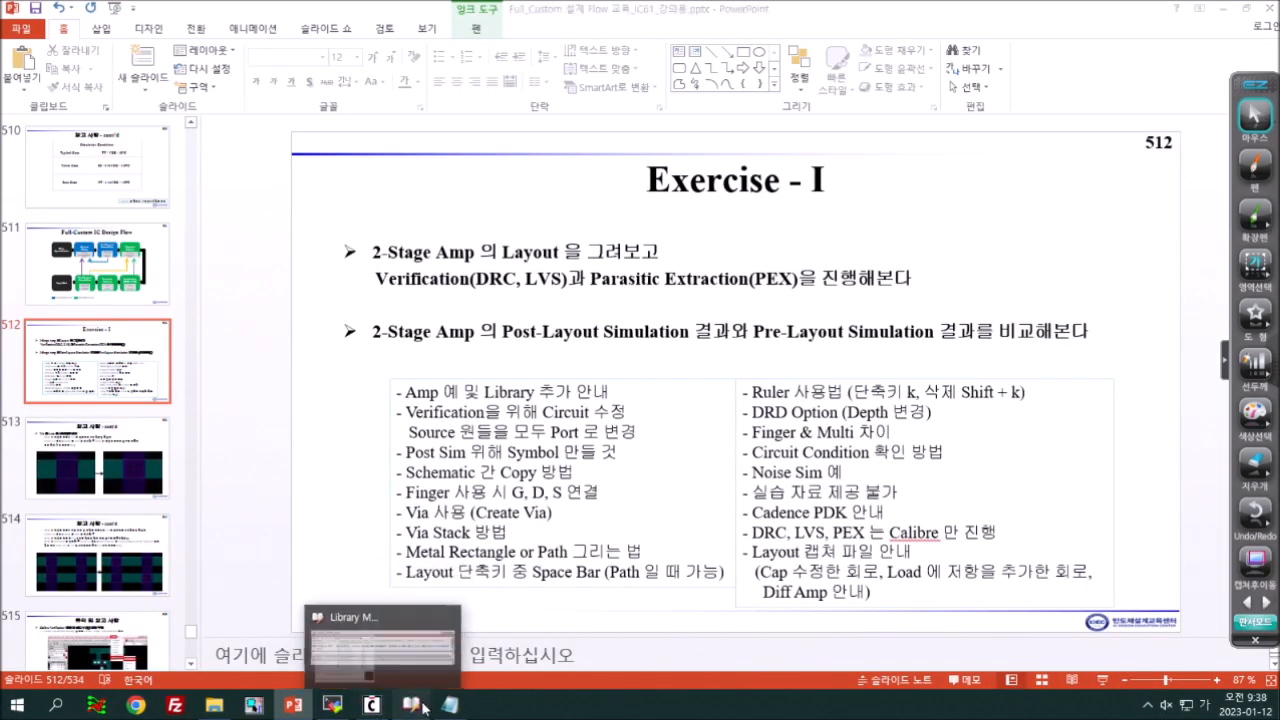
click(405, 600)
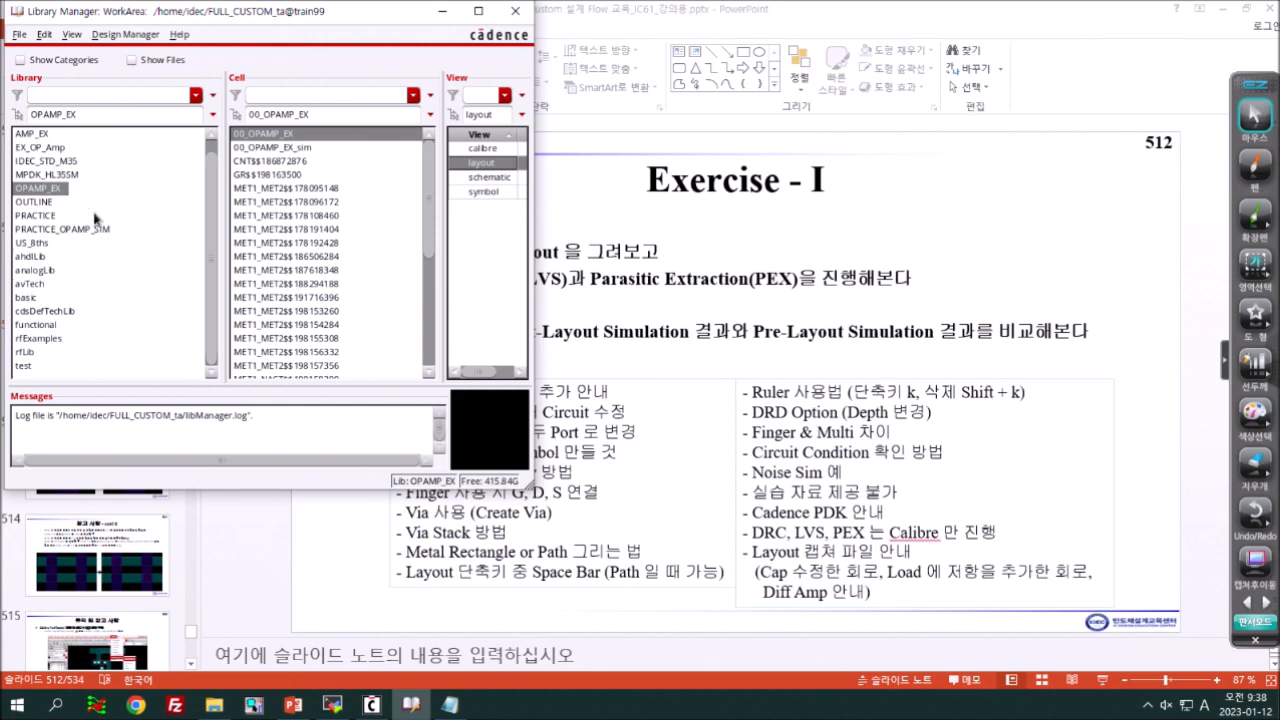
click(65, 217)
scroll(355, 262, down, 3)
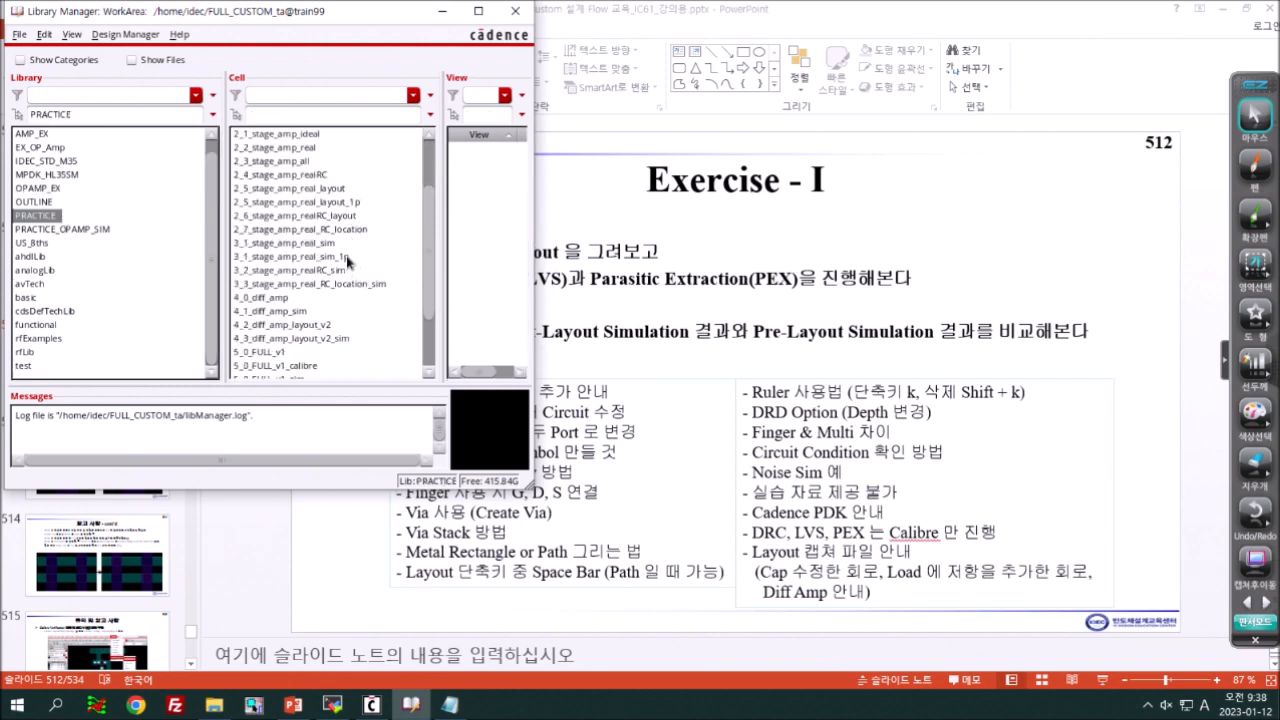
click(335, 188)
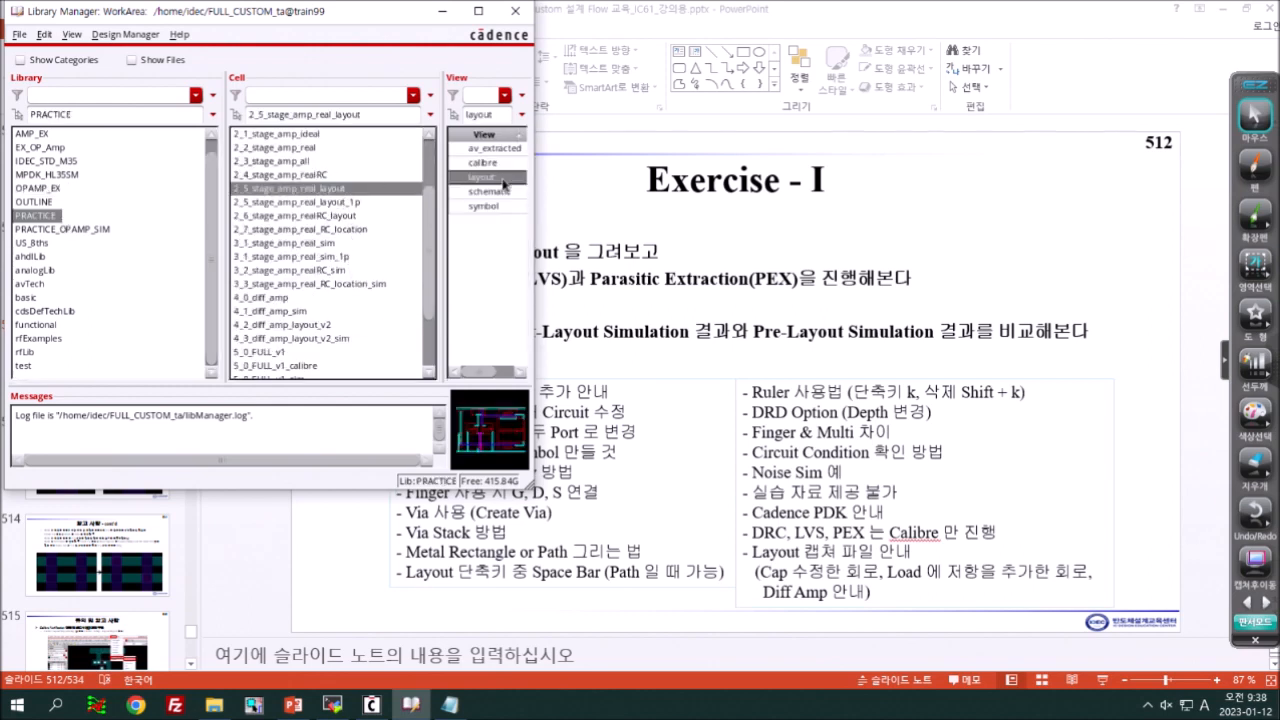
double_click(480, 178)
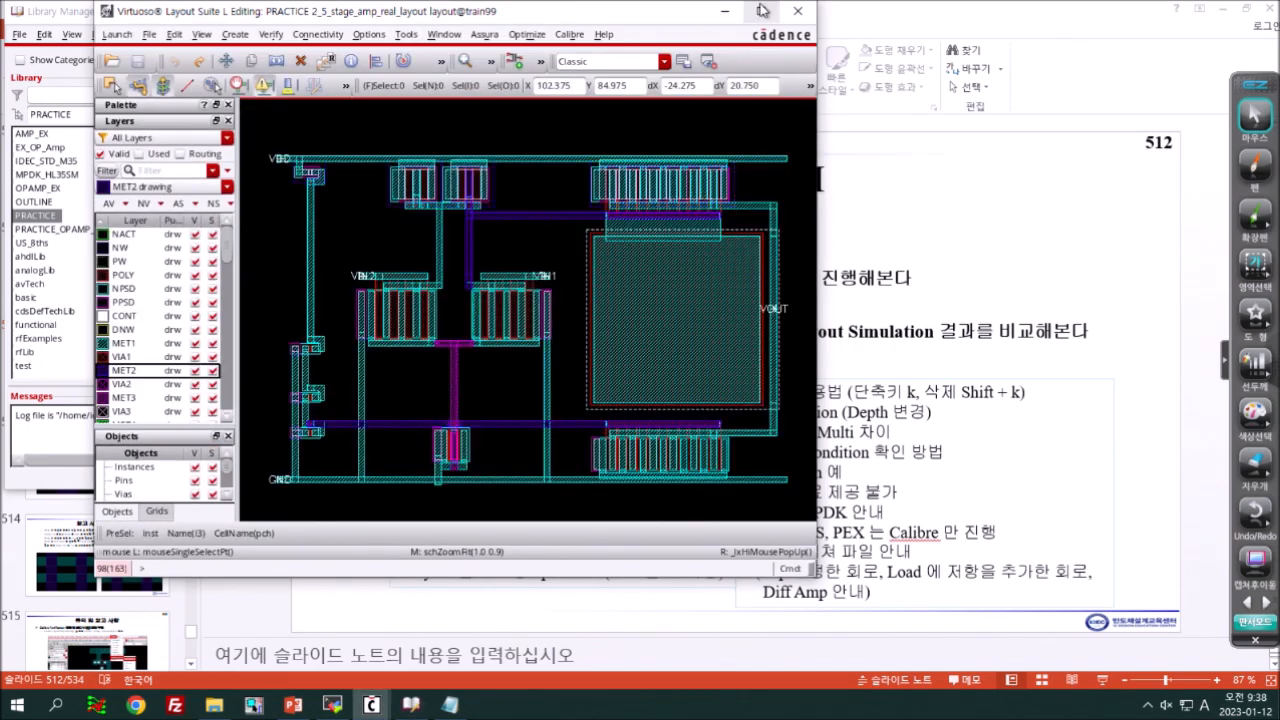
click(761, 11)
key(c)
click(550, 343)
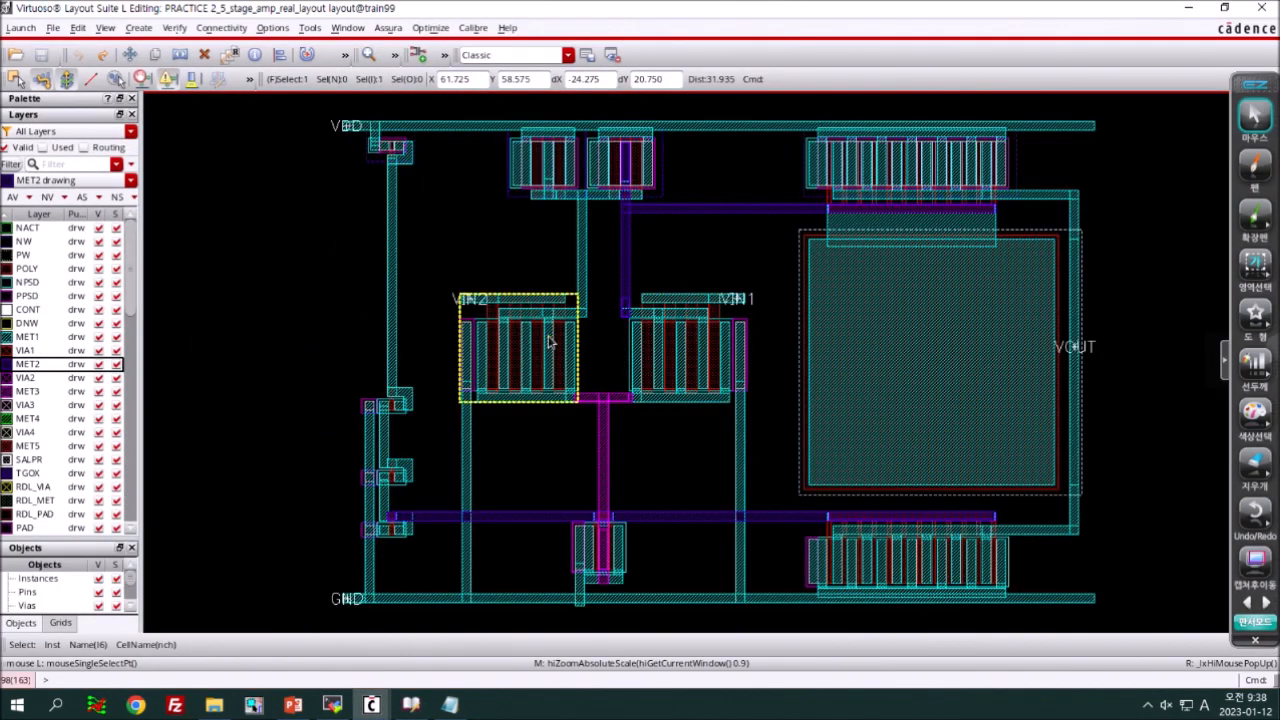
- Copy the VIN2 input transistor into the empty area outside the amplifier, beyond its VDD and GND label side
key(shift+z)
click(380, 347)
right_drag(323, 312, 443, 410)
click(492, 465)
- Set the copied nch transistor's number of fingers to 8
key(q)
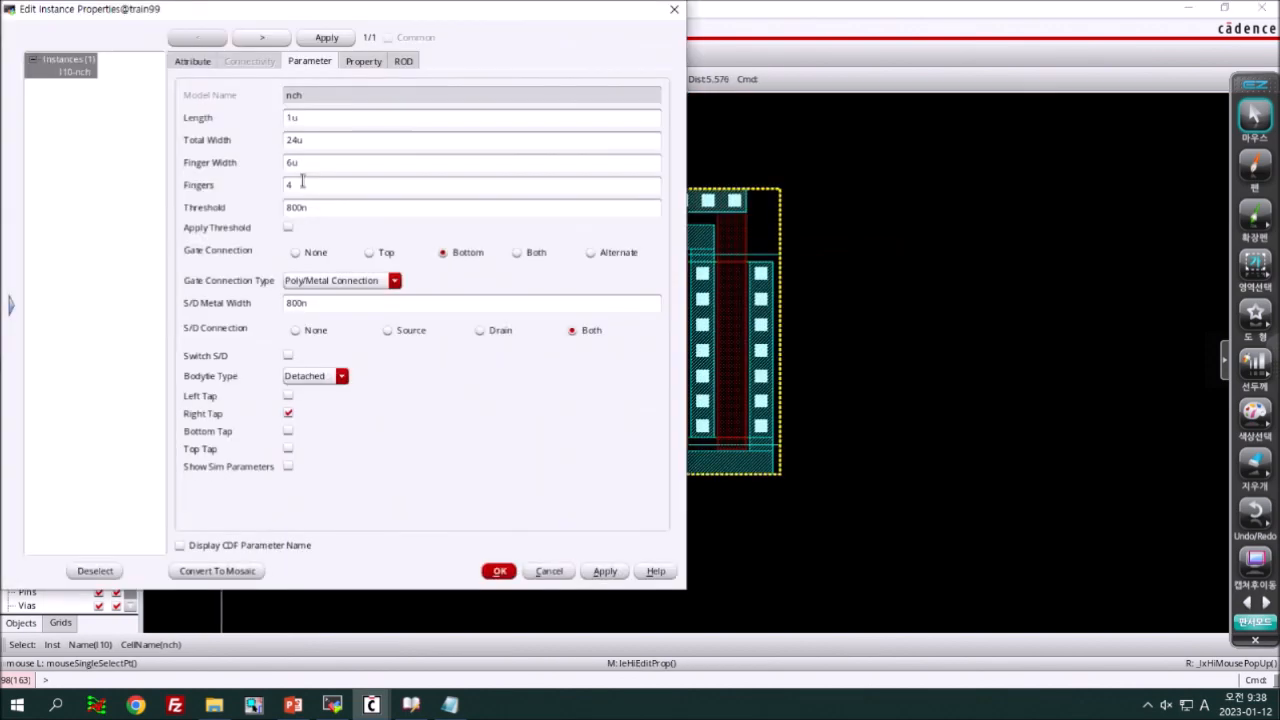
double_click(300, 187)
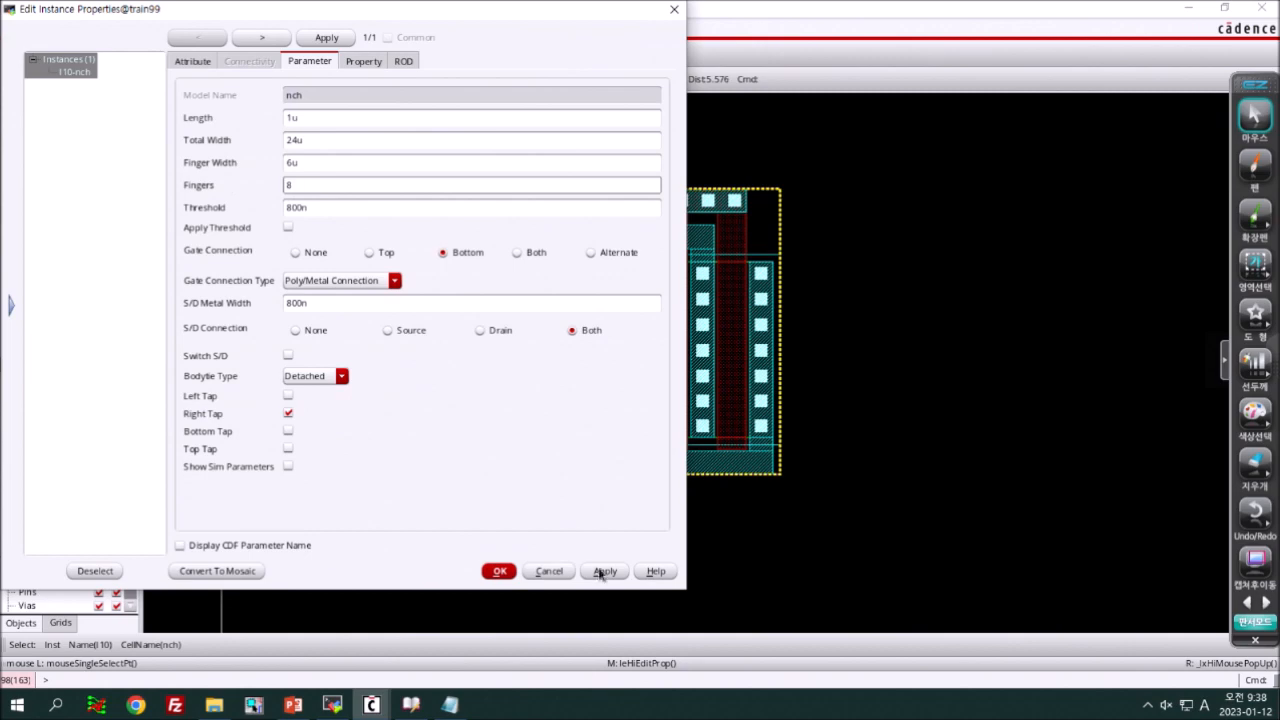
key(Escape)
- Move the 8-finger nch transistor horizontally closer to the amplifier layout
key(m)
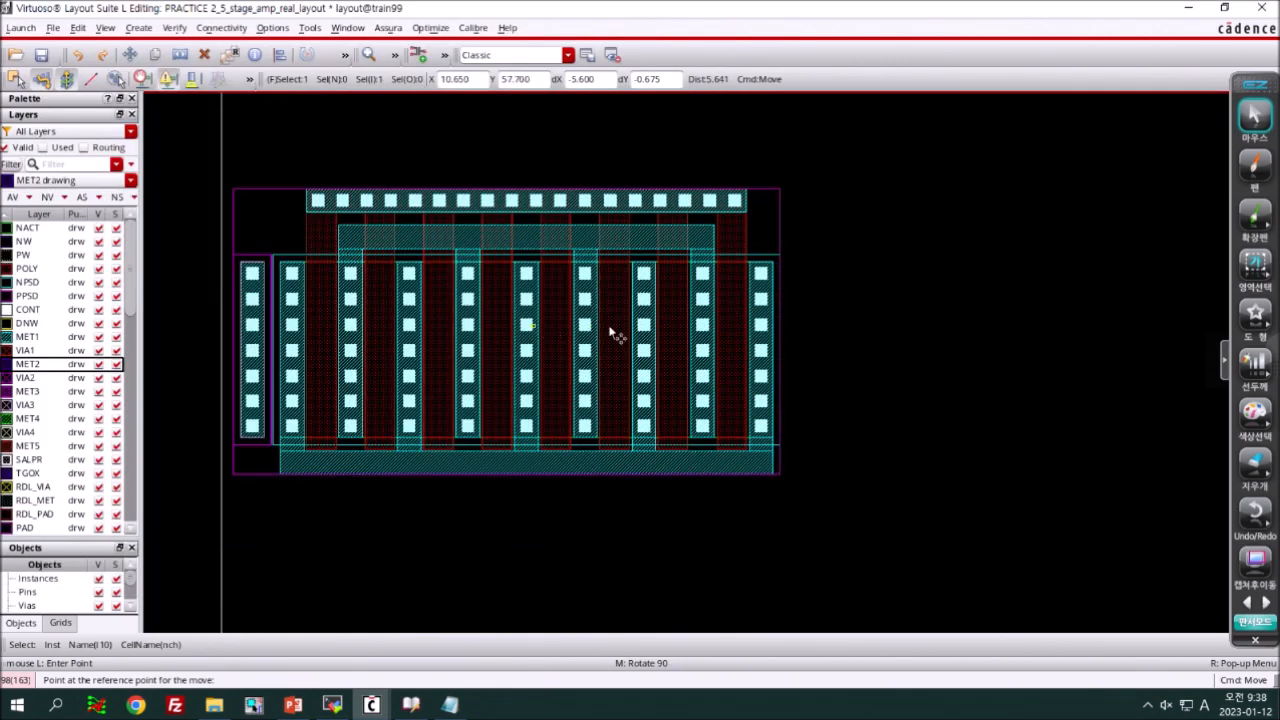
click(534, 326)
click(946, 327)
key(shift+z)
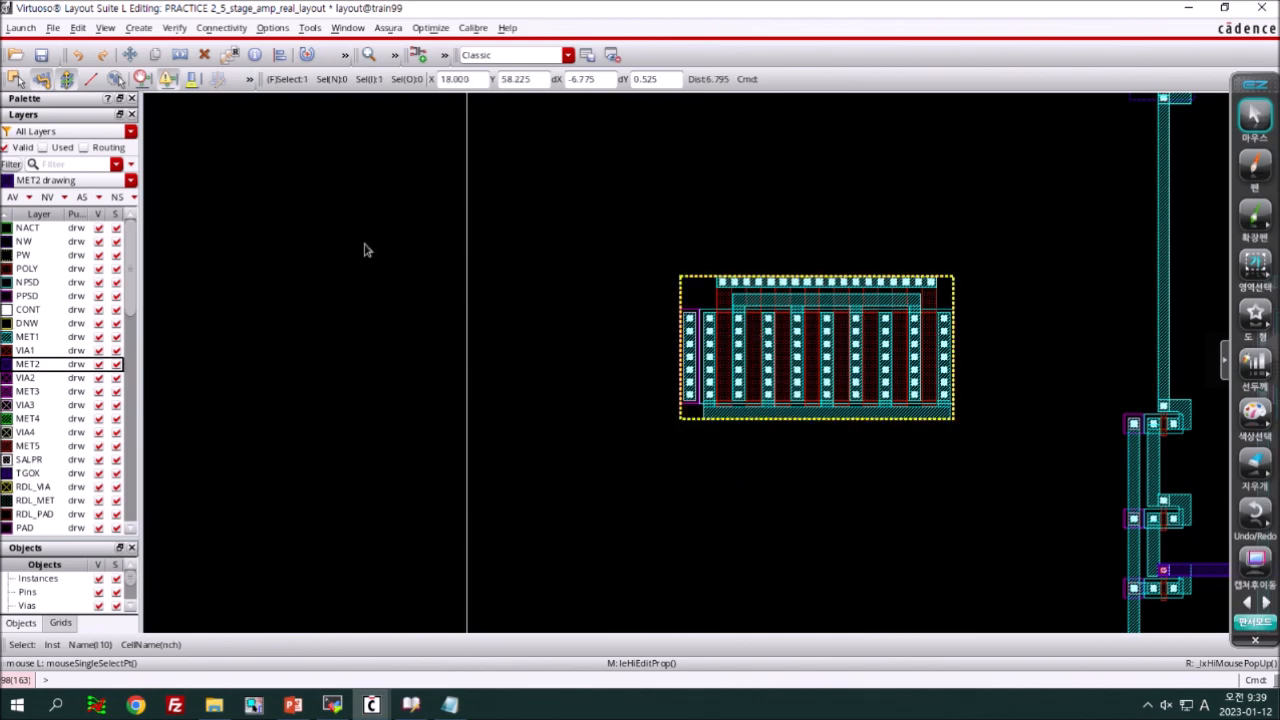
- Open the copied nch transistor's parameters, circle the None, Source, Drain and Both S/D connection options with the pen, and clear the ink
middle_click(748, 350)
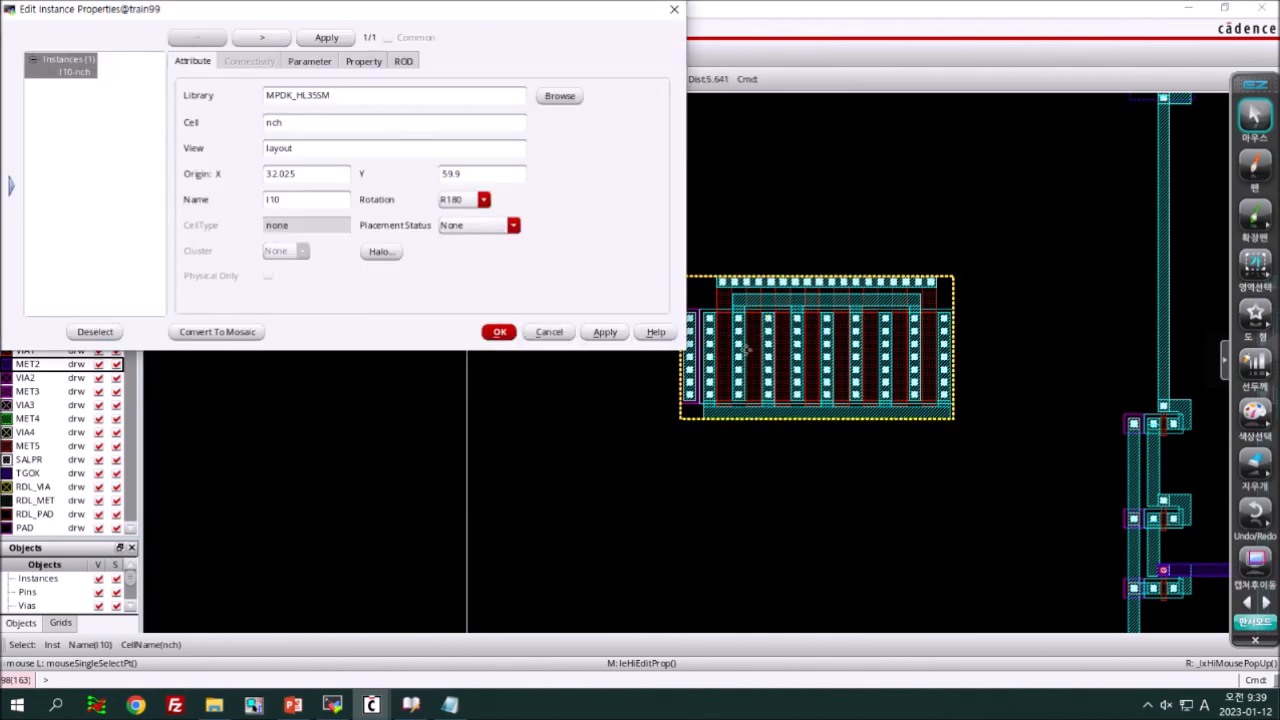
click(309, 62)
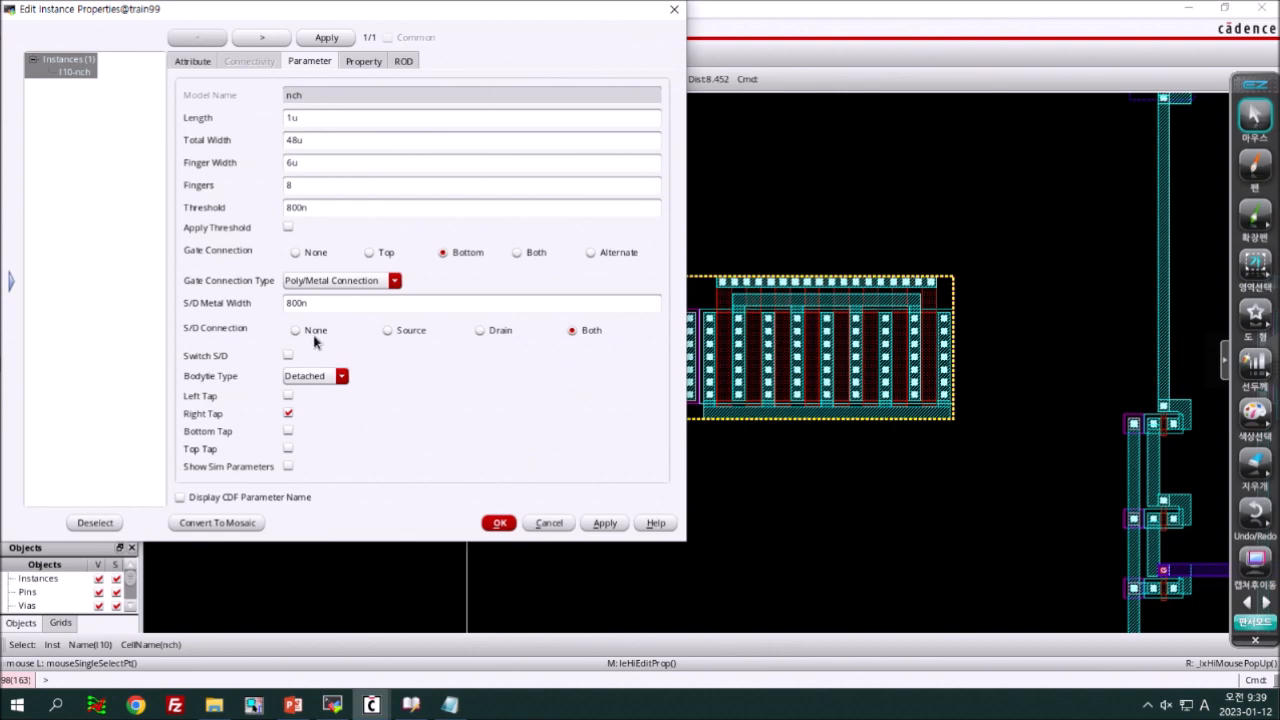
click(1255, 170)
mouse_move(321, 343)
mouse_down()
mouse_move(332, 339)
mouse_move(330, 372)
mouse_move(402, 300)
mouse_move(442, 350)
mouse_move(512, 368)
mouse_up()
mouse_move(620, 370)
mouse_down()
mouse_move(550, 312)
mouse_move(615, 432)
mouse_up()
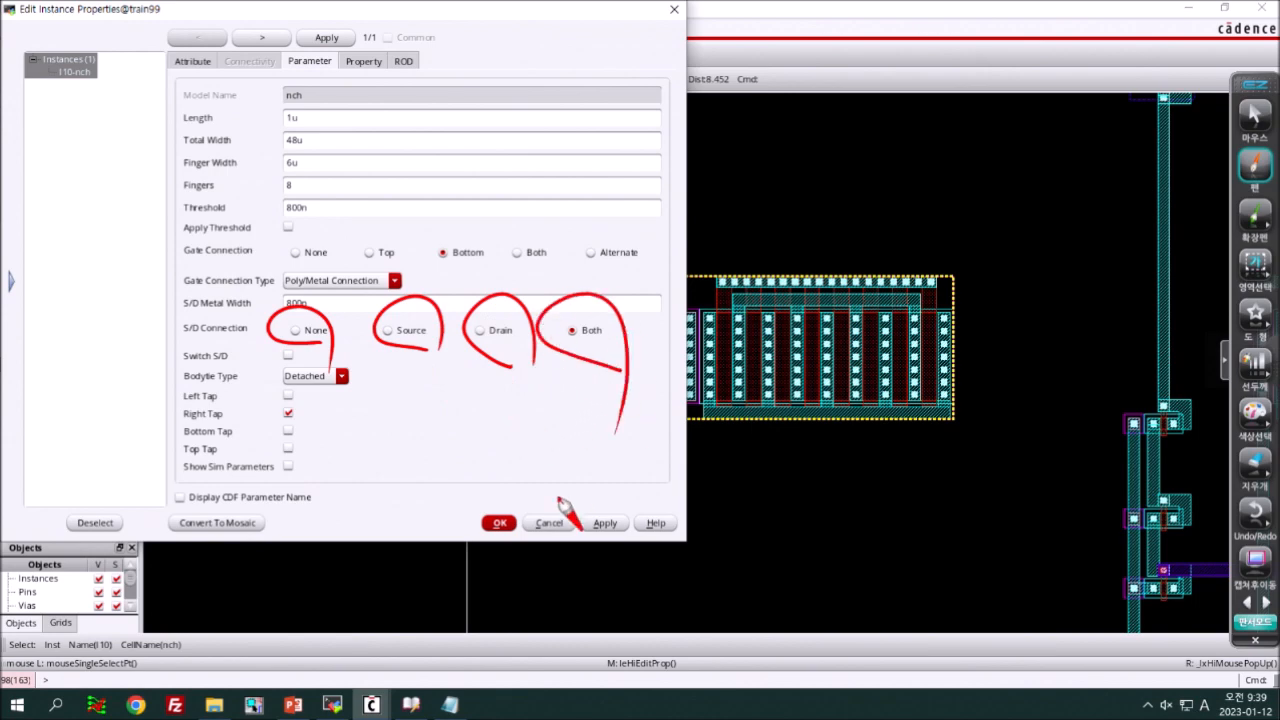
key(Escape)
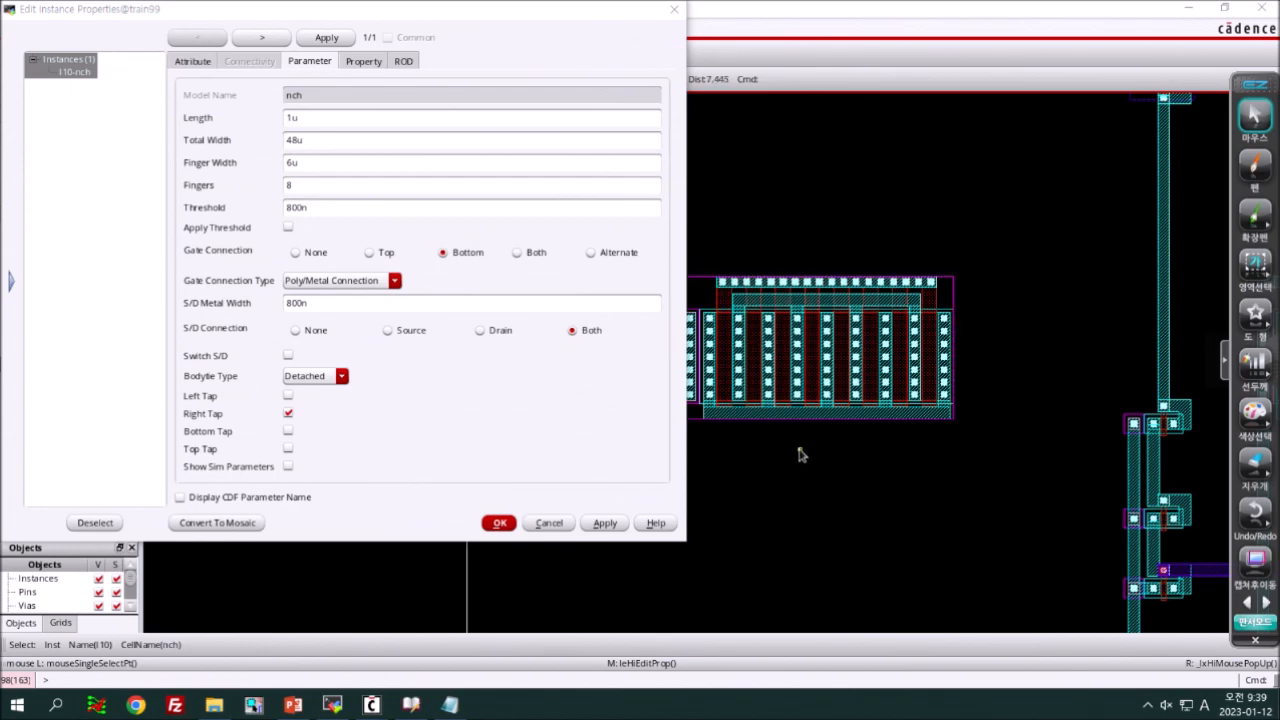
key(Escape)
- Start creating an instance from the layout view of the pch cell in the MPDK_HL35SM library
key(i)
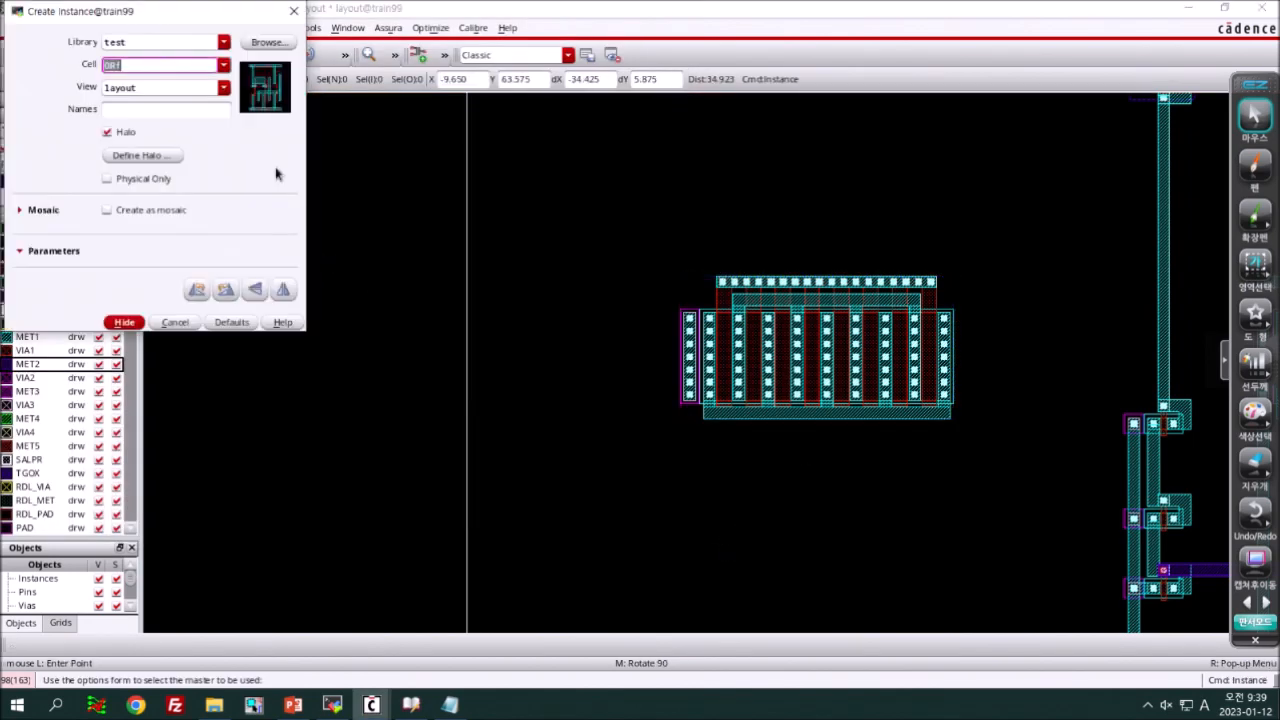
click(267, 42)
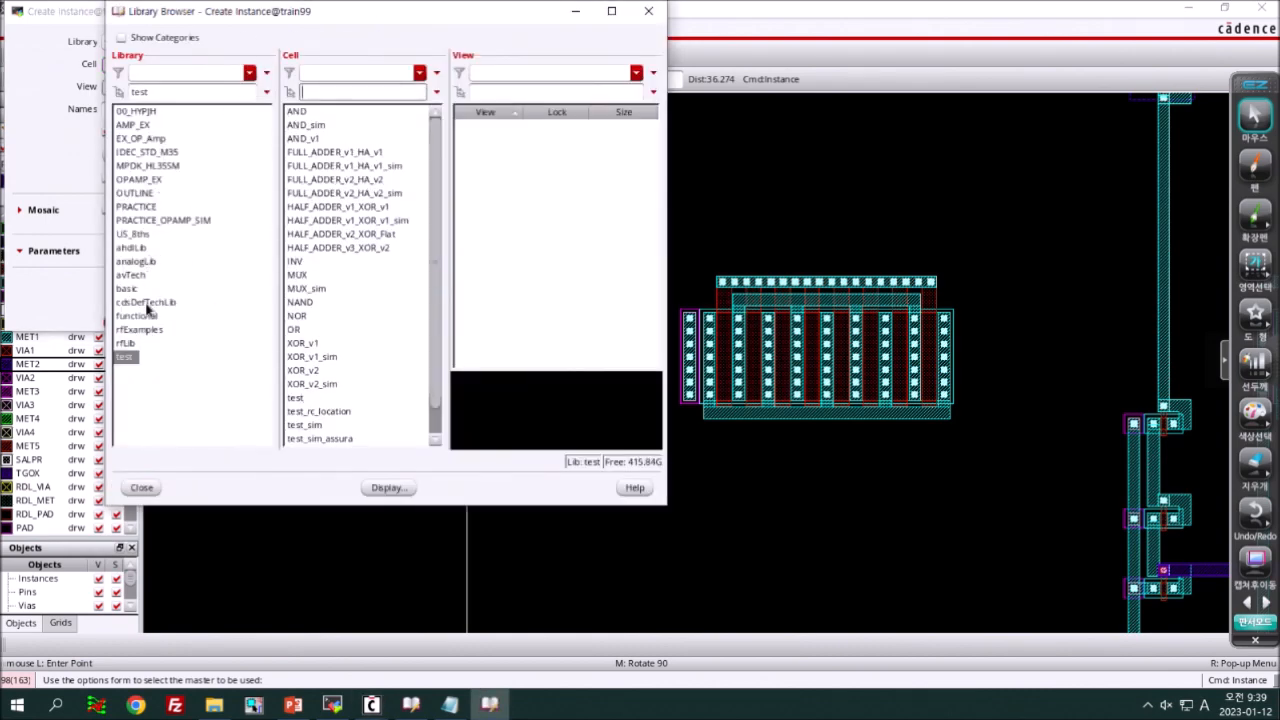
click(147, 153)
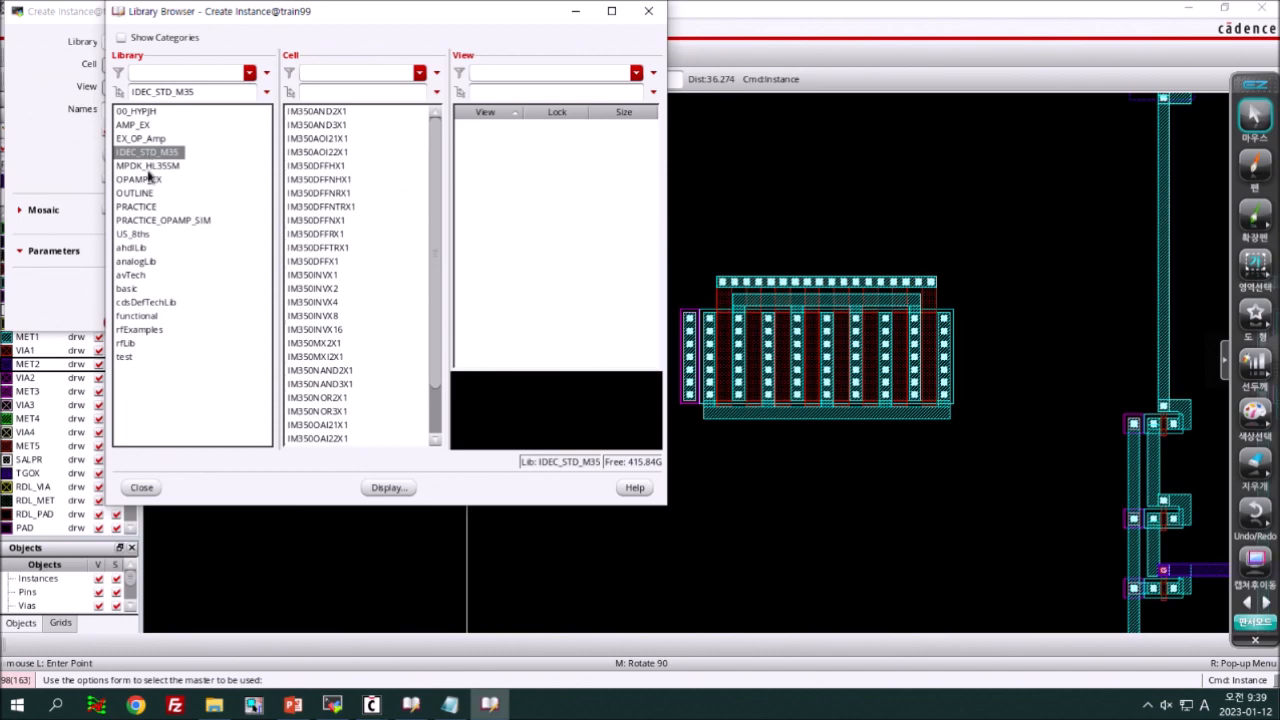
click(148, 165)
click(366, 91)
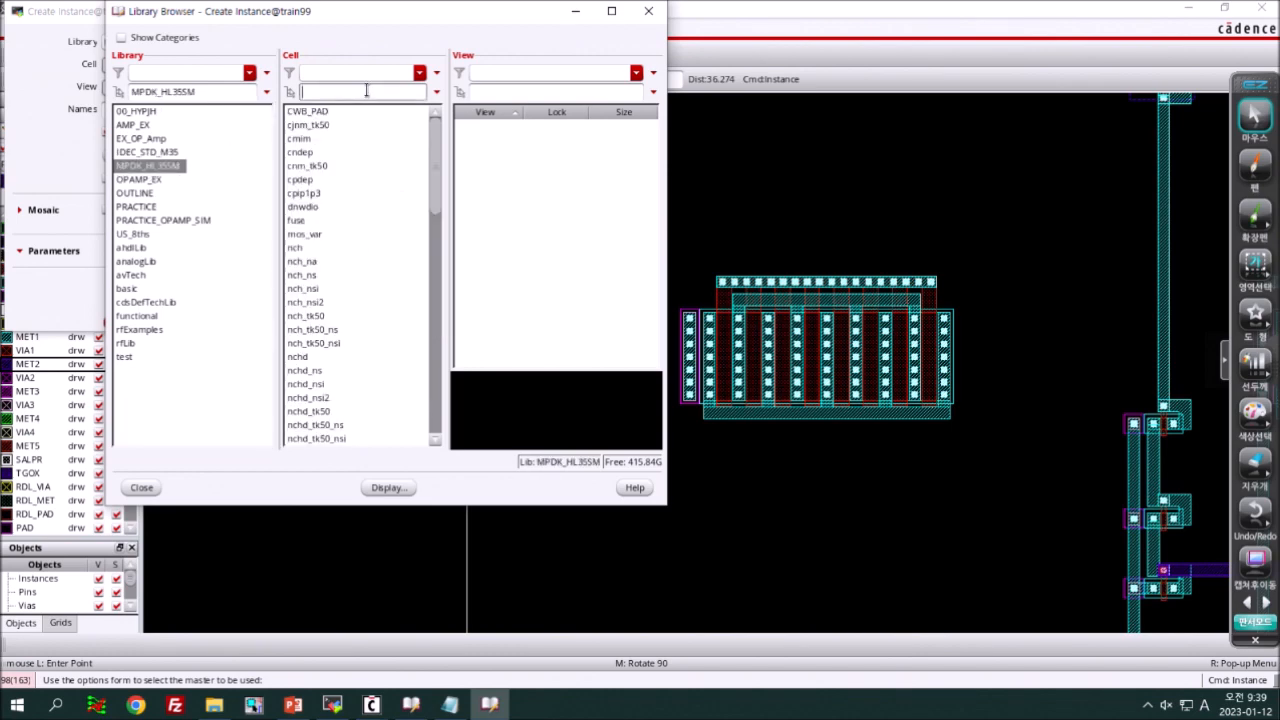
text(pch)
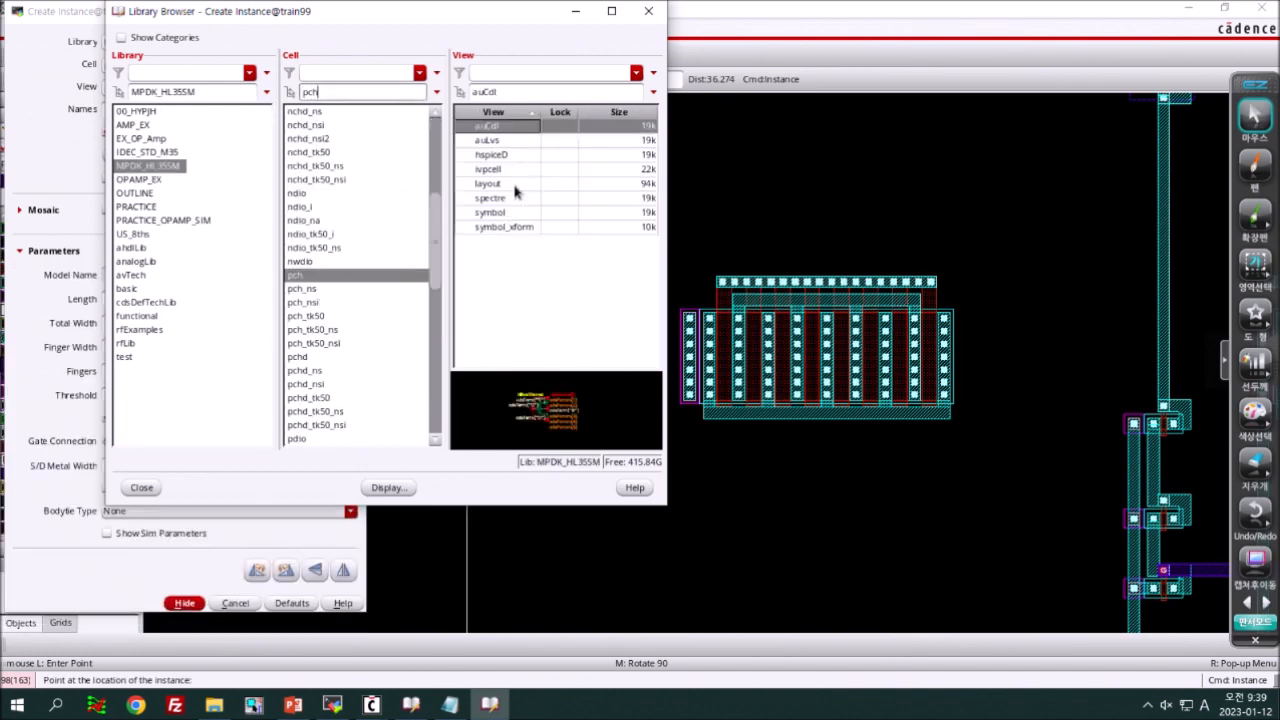
click(514, 186)
- Place a pch instance with 4 fingers above the copied nch transistor and delete that nch transistor
click(56, 560)
click(154, 371)
text(4)
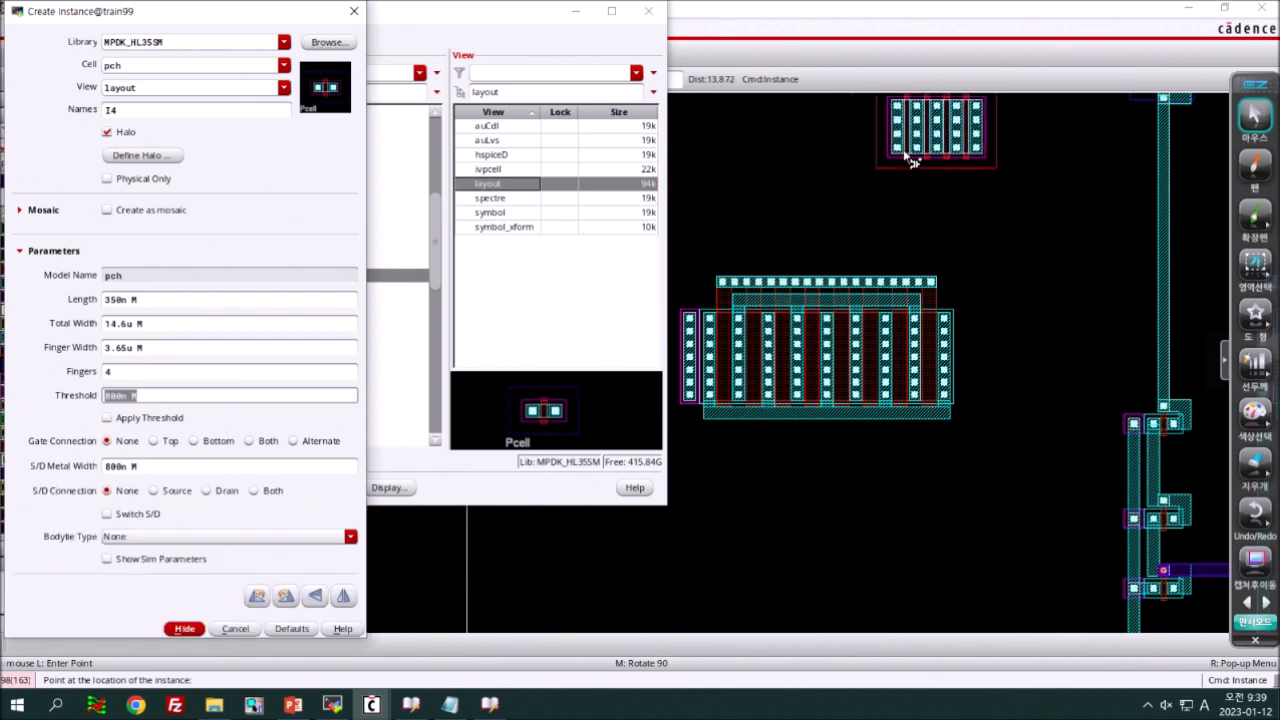
click(914, 160)
key(Escape)
click(813, 343)
key(Delete)
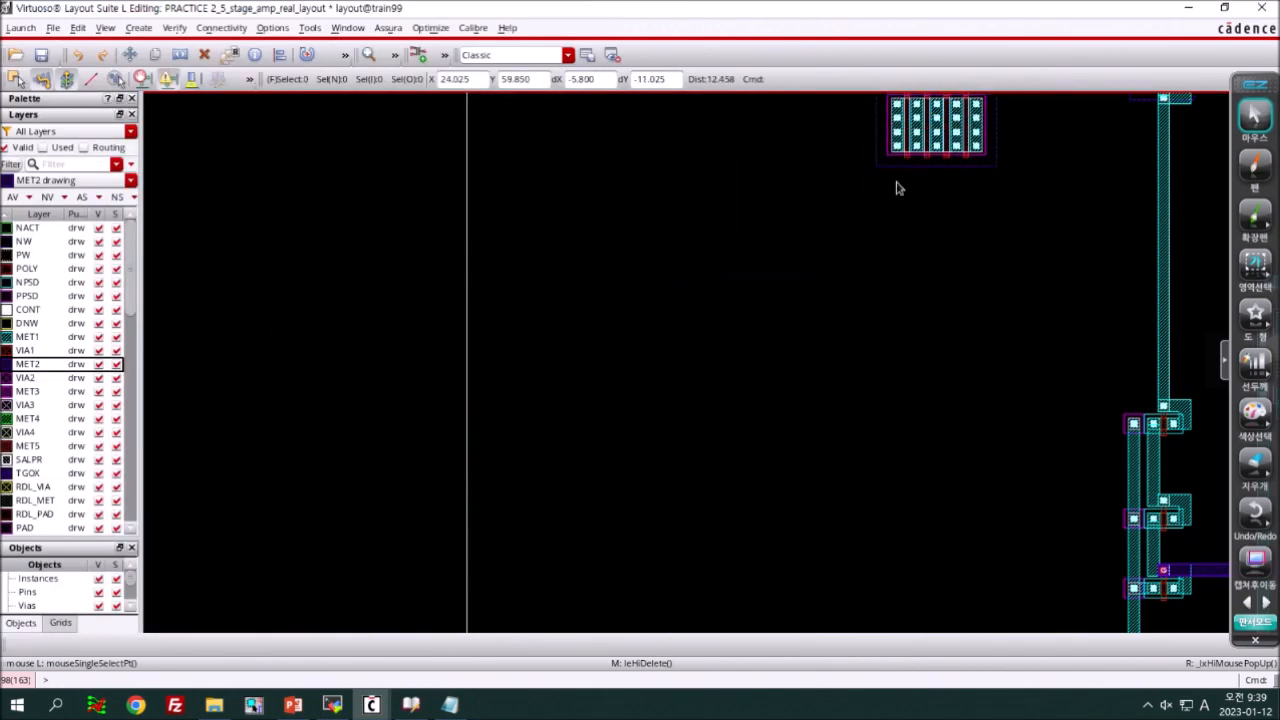
- Review the placed pch instance's finger, gate connection and S/D connection parameters and return to the layout
click(959, 138)
key(f)
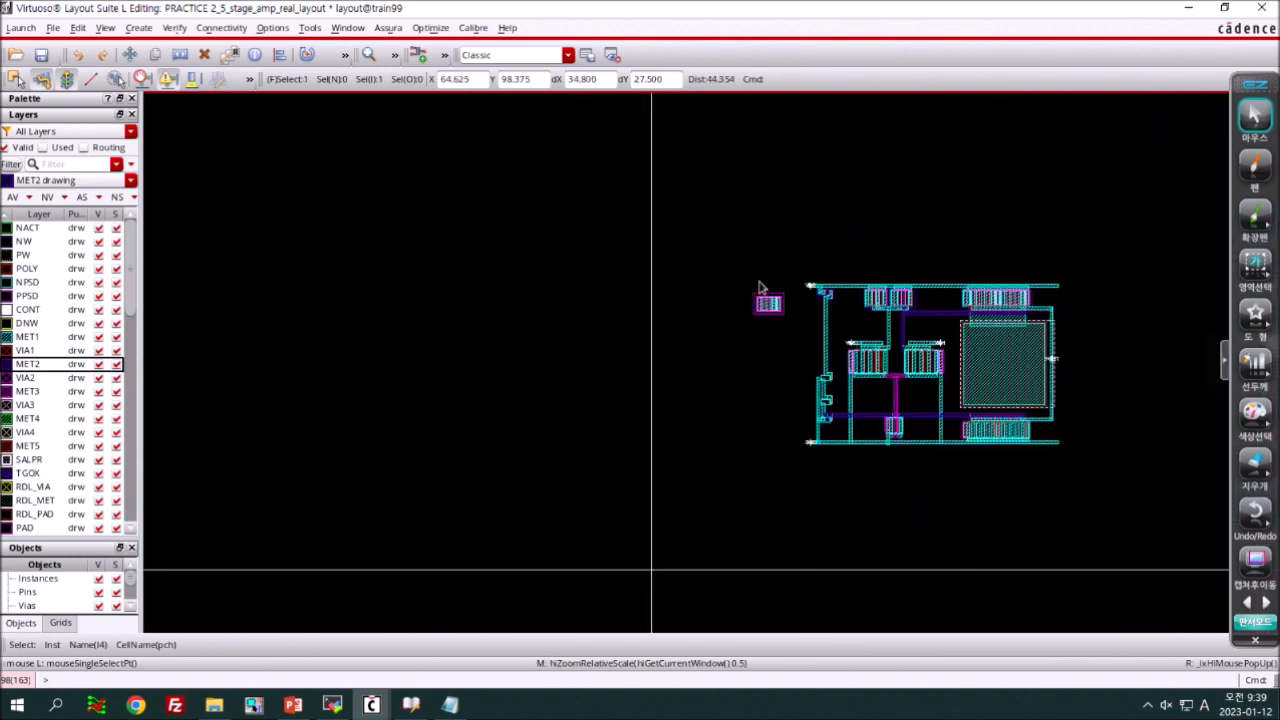
key(ctrl+t)
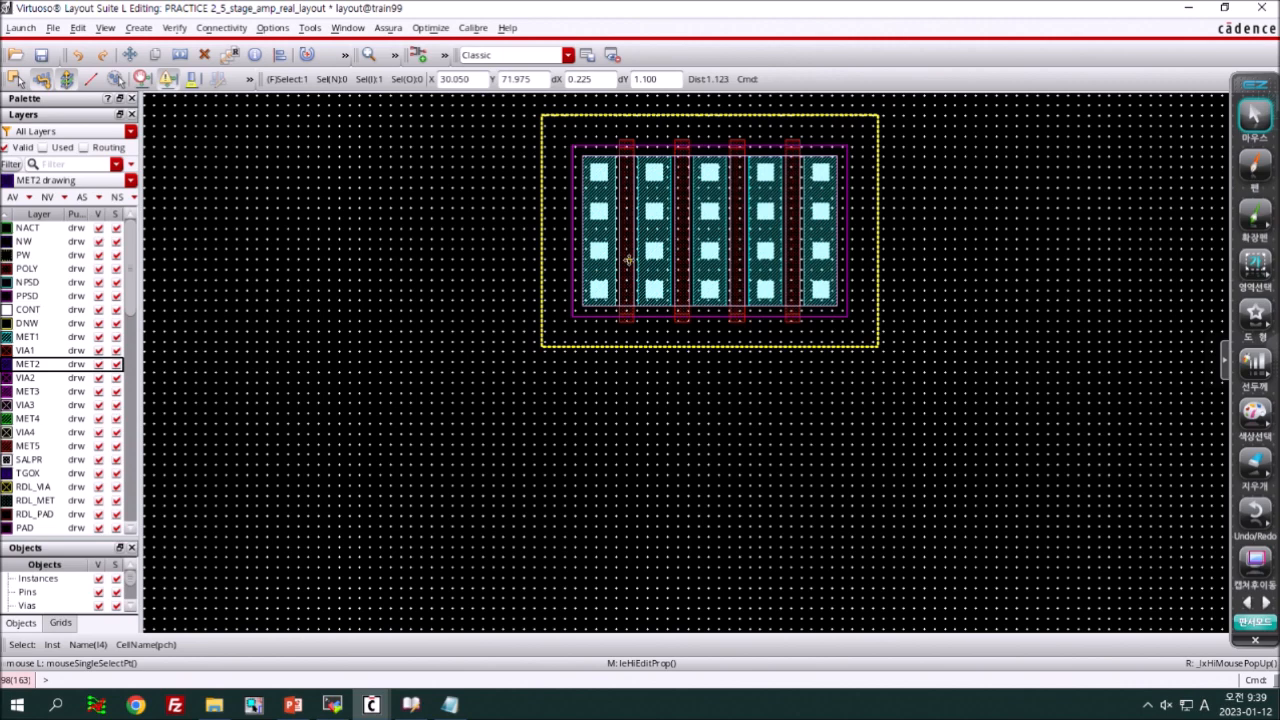
key(q)
click(309, 61)
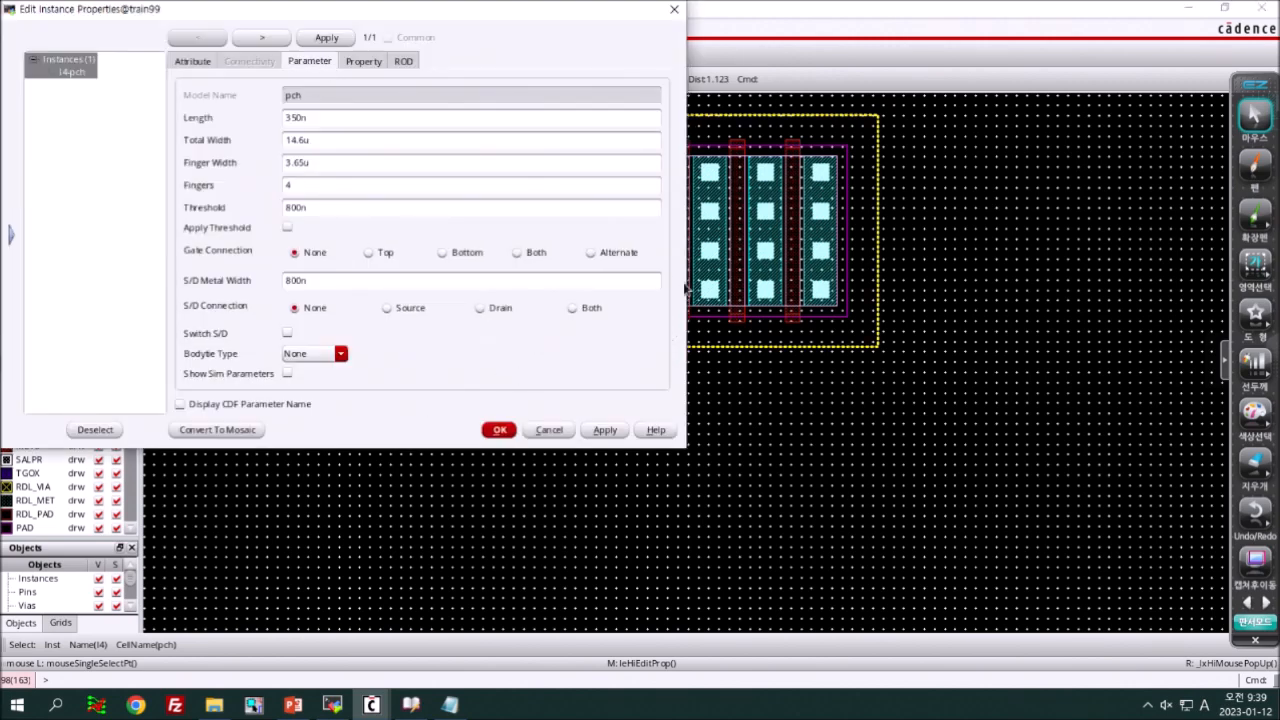
click(797, 14)
key(Left)
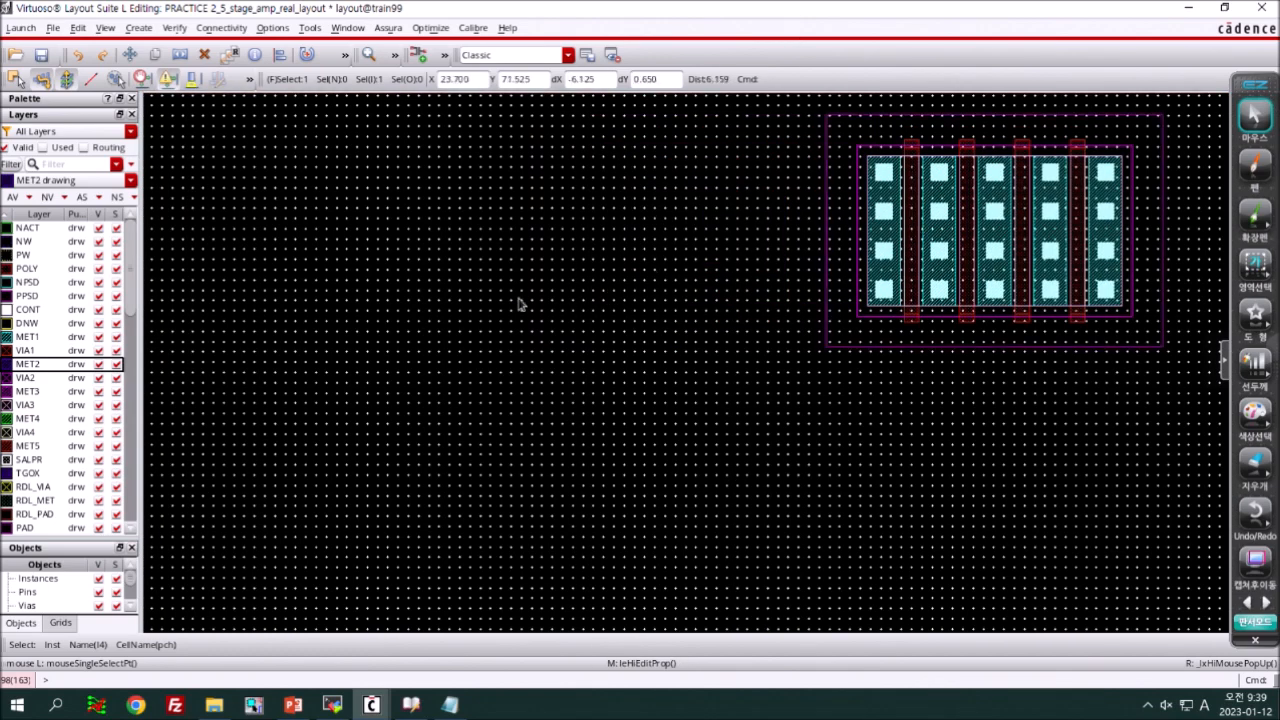
- Apply the Source and Drain S/D connections to the pch instance in turn, and finish with Both
key(q)
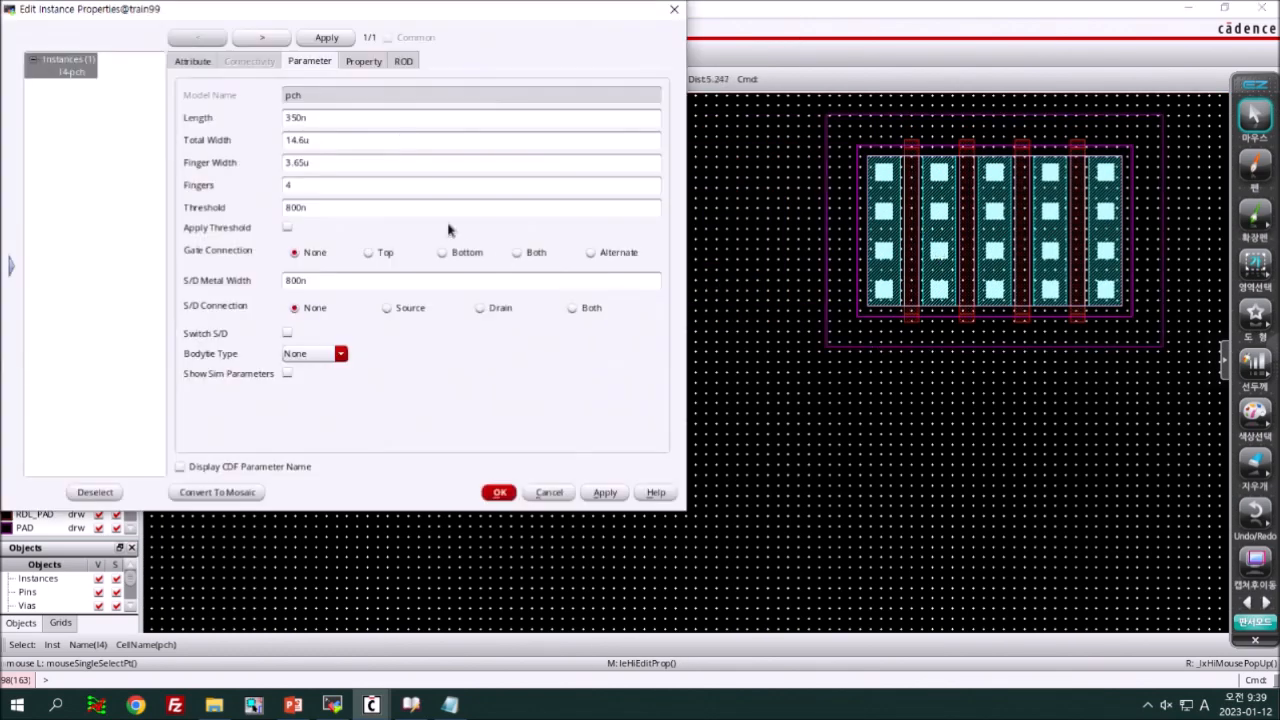
click(402, 310)
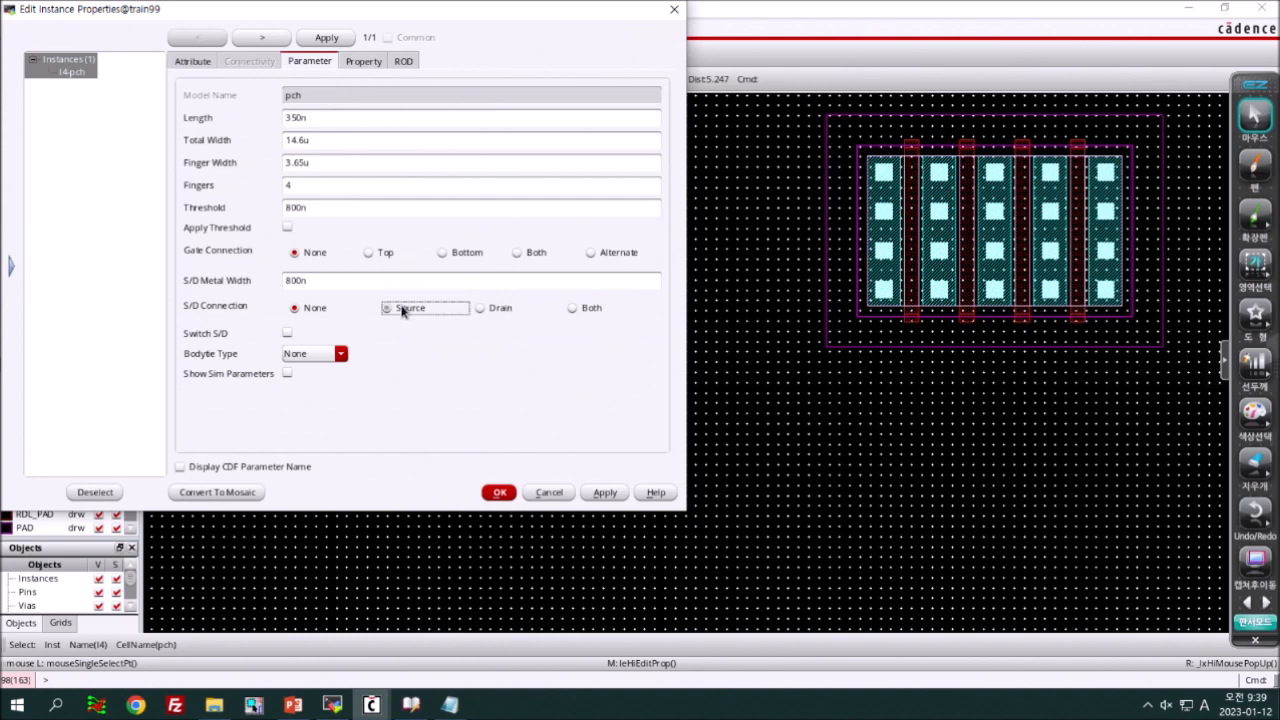
click(615, 493)
click(481, 308)
click(603, 492)
click(585, 308)
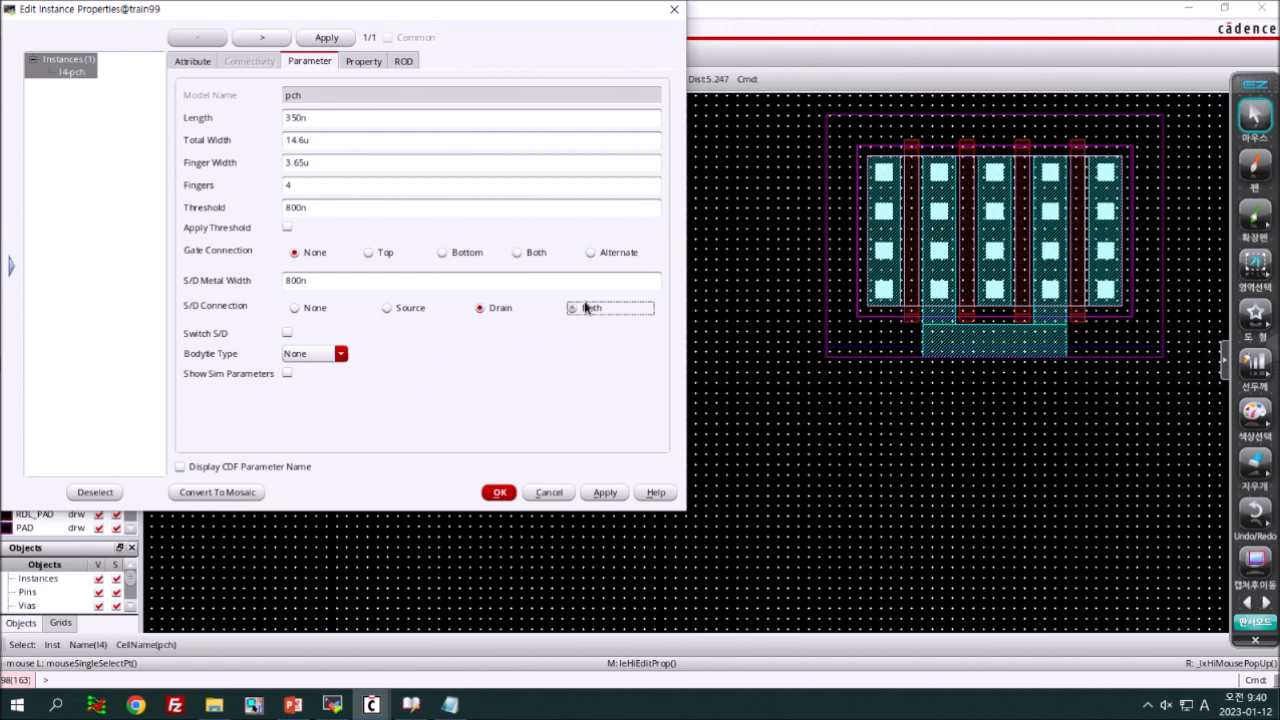
click(503, 494)
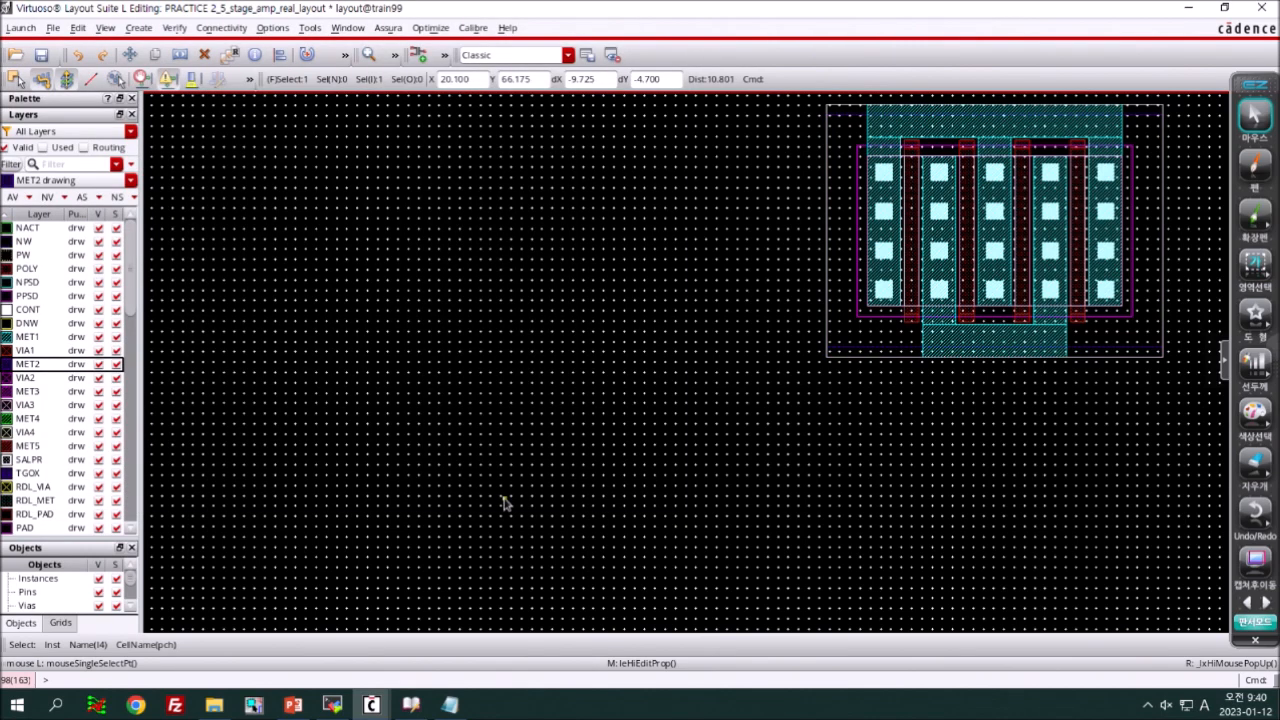
- Draw a pen curve linking the upper and lower S/D metal strips of the pch instance and clear the ink
click(1255, 165)
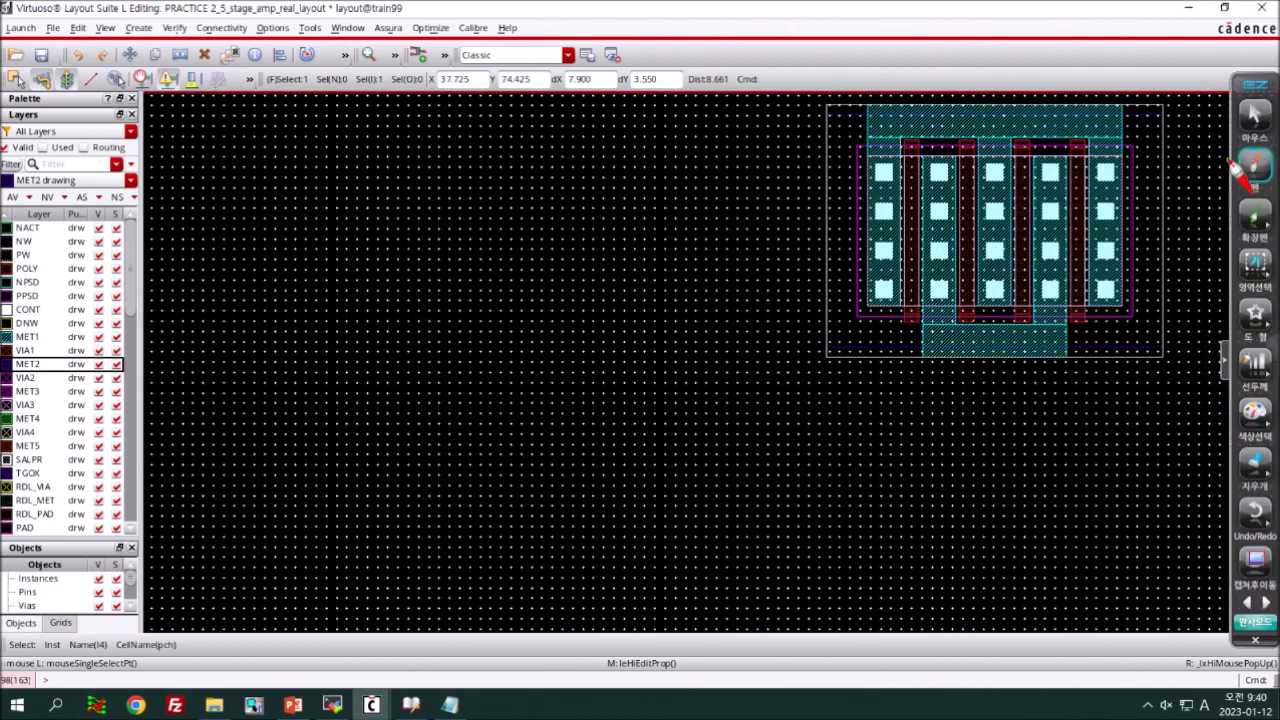
drag(887, 355, 878, 124)
drag(785, 188, 840, 348)
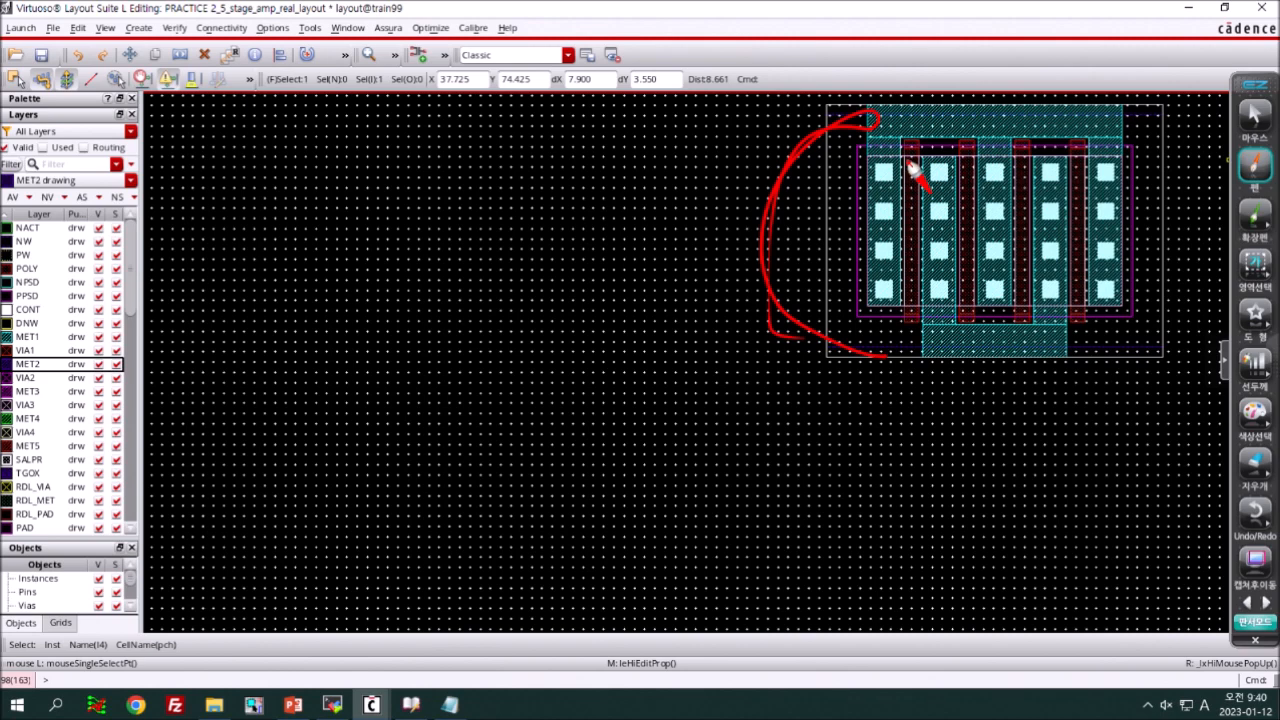
key(Escape)
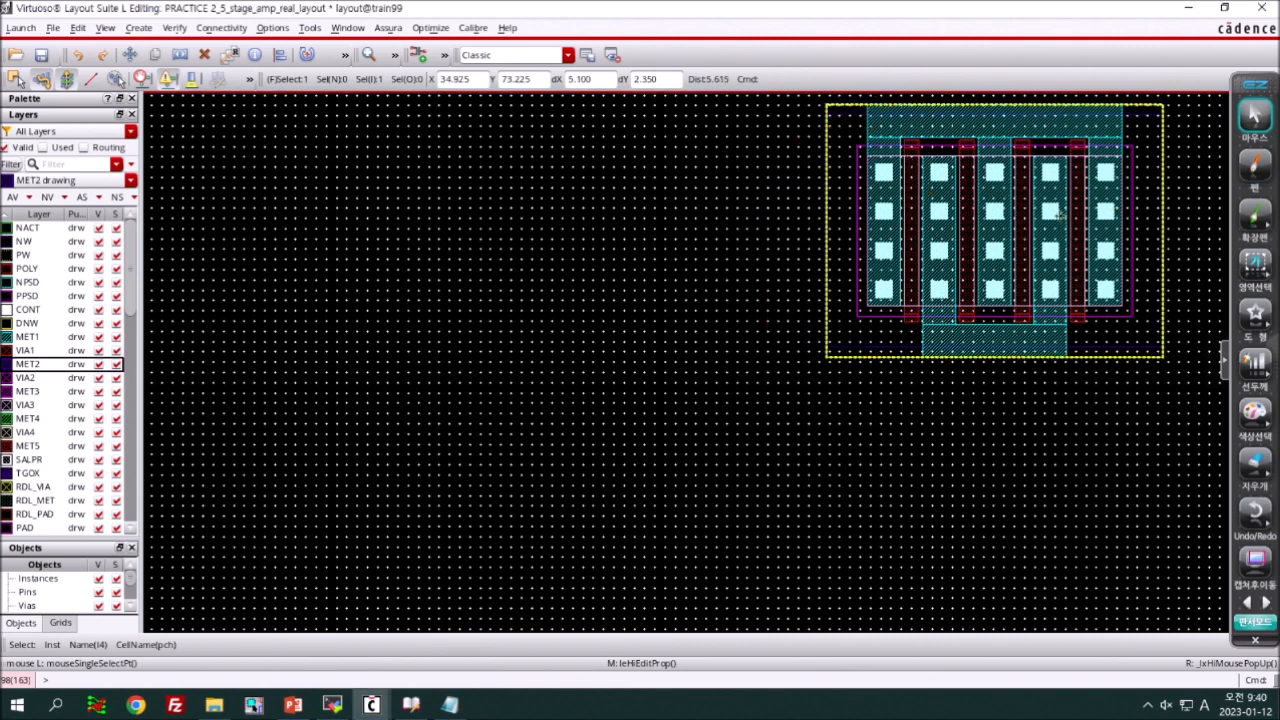
- Move the pch instance slightly with a vertical flip and delete it
key(m)
click(1006, 218)
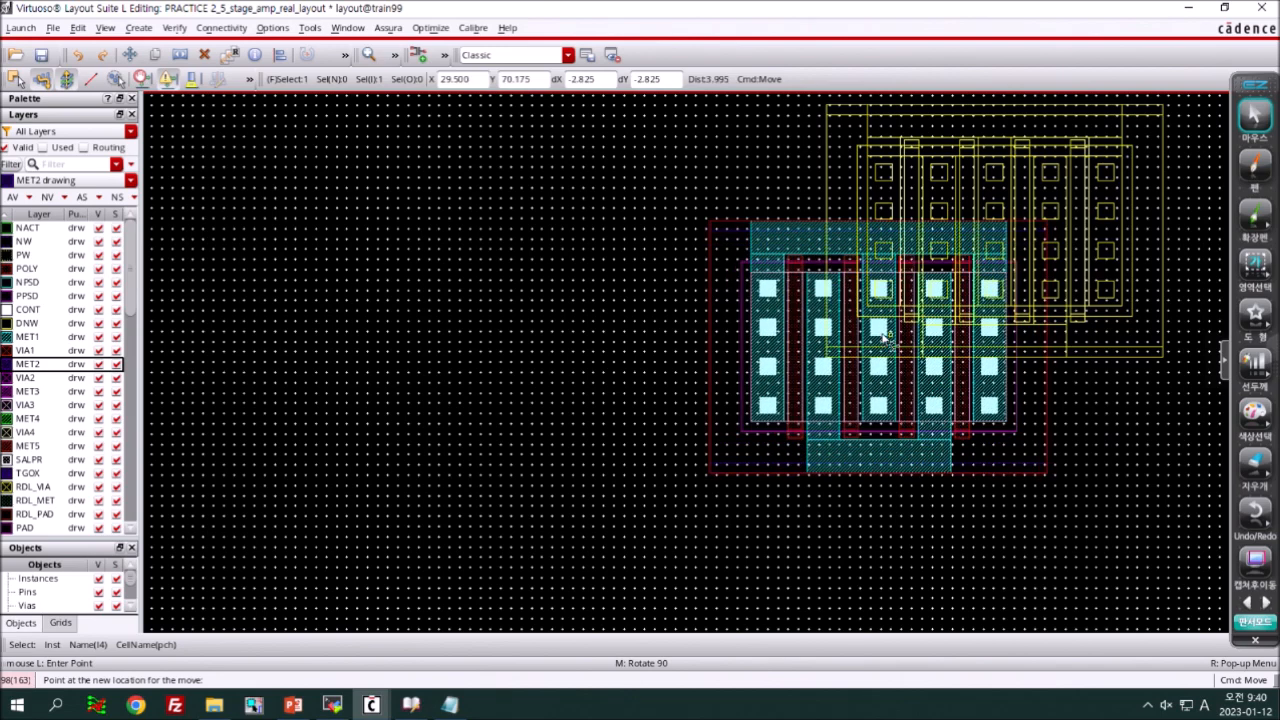
key(F3)
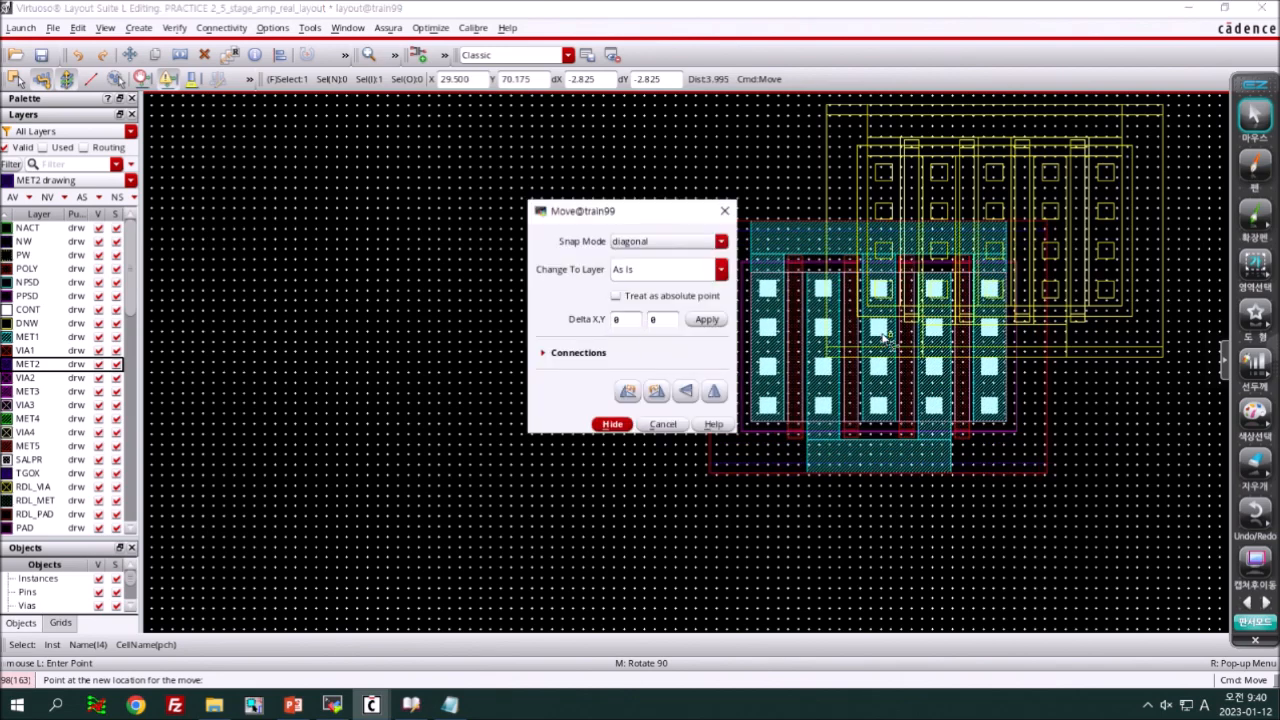
click(685, 391)
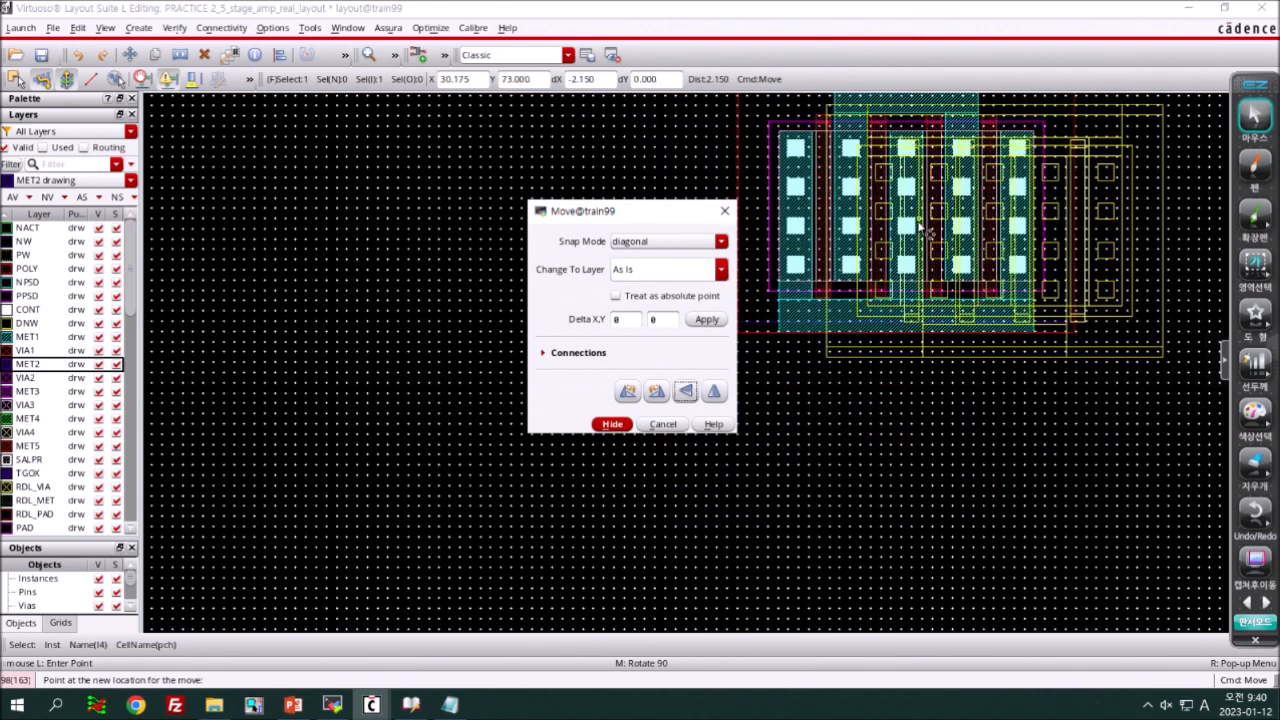
click(933, 357)
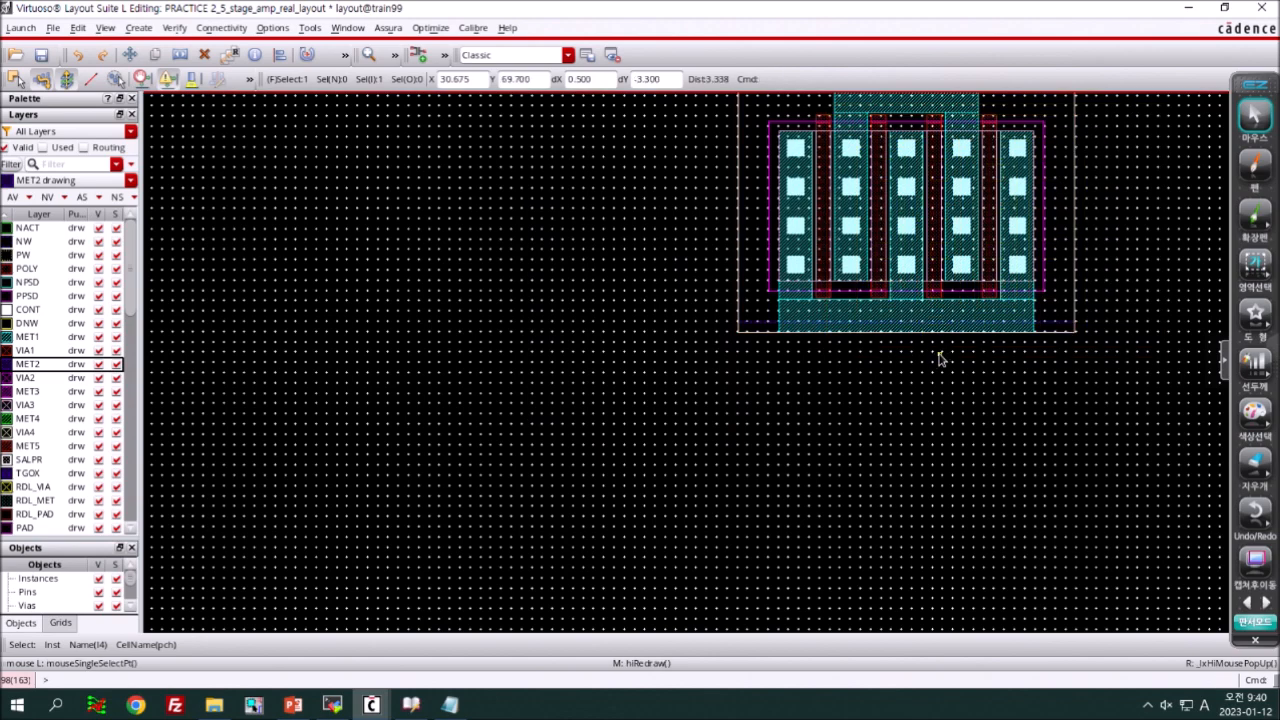
key(Delete)
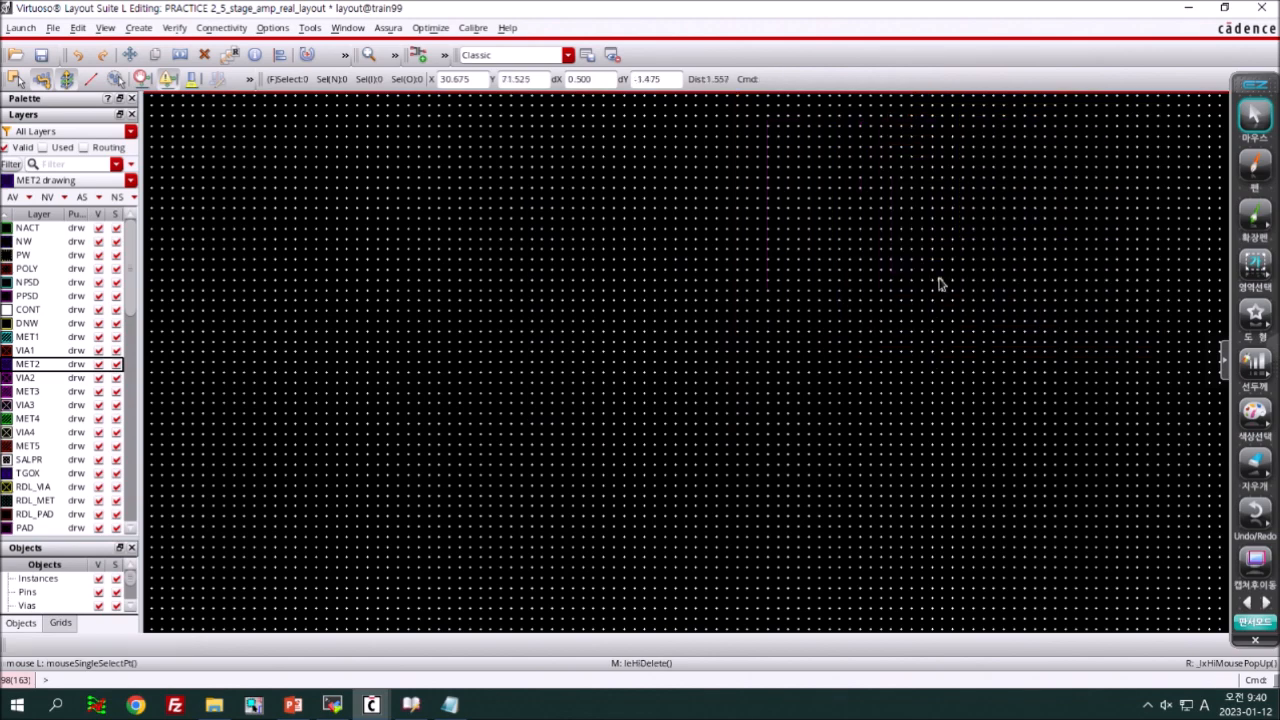
- Move the large cpip1p3 capacitor out of the amplifier into the empty space beyond the VOUT side
key(f)
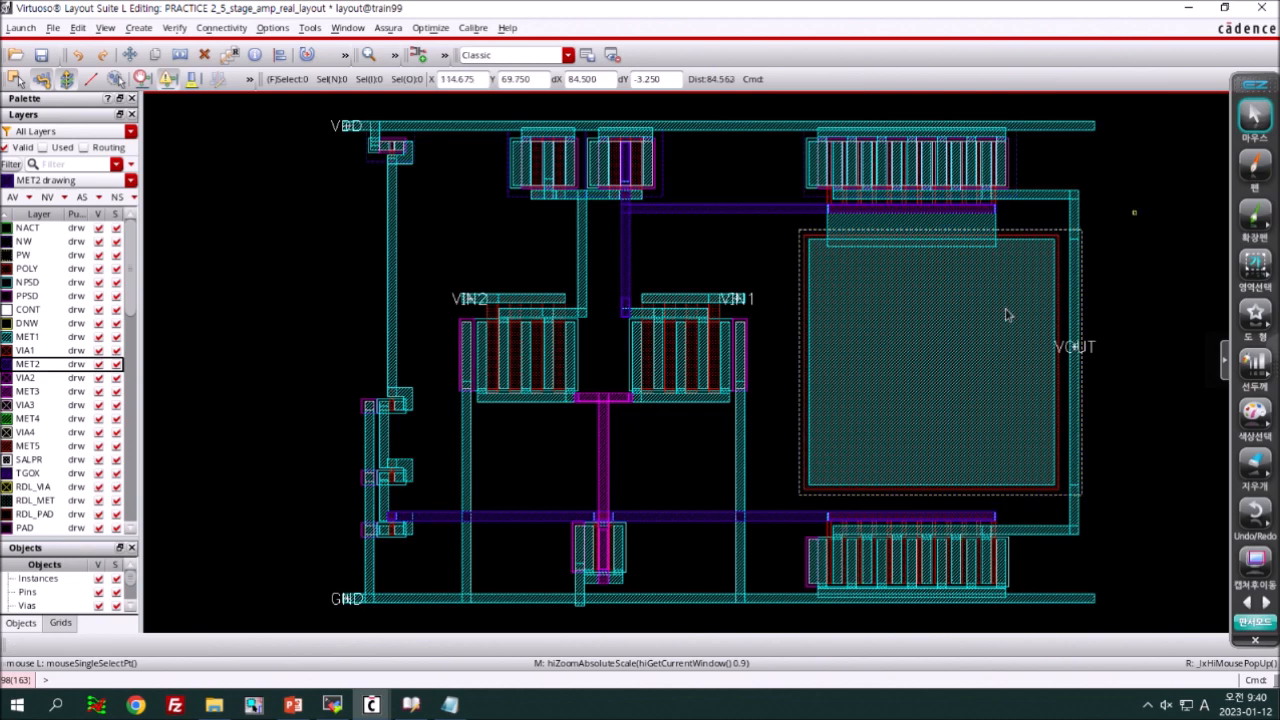
click(976, 327)
key(m)
click(976, 330)
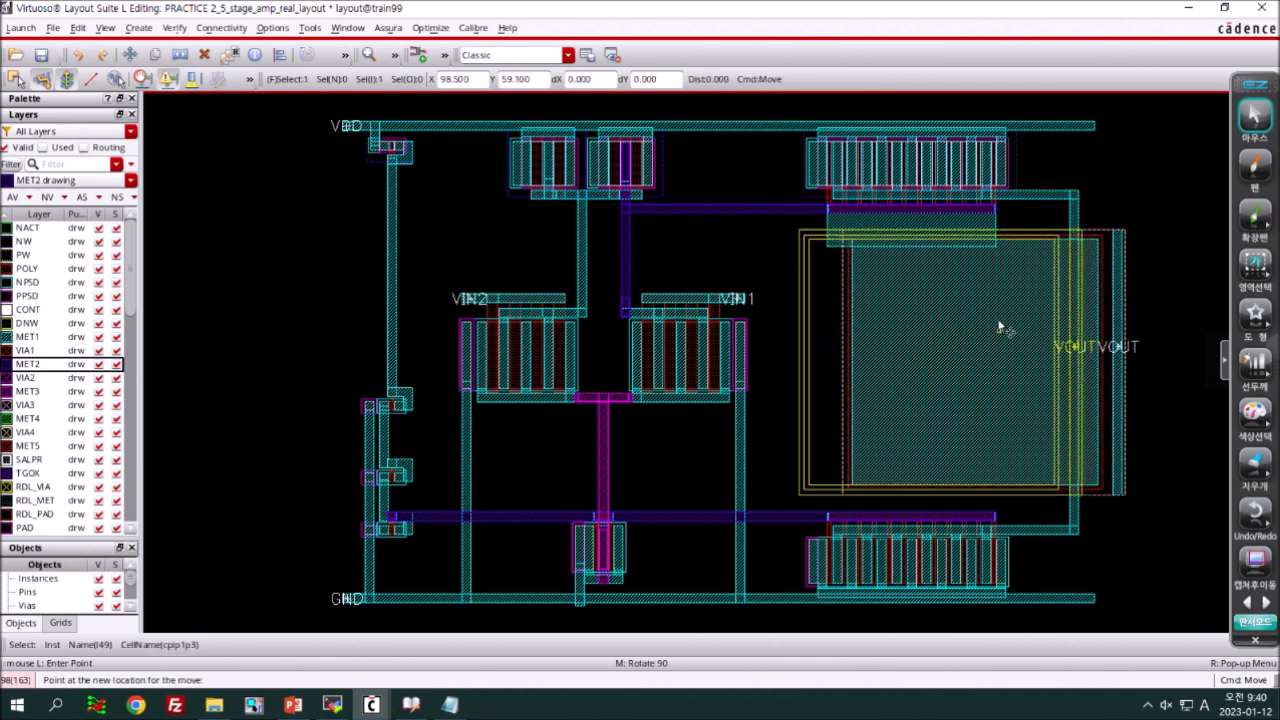
key(shift+z)
click(1013, 330)
right_drag(951, 257, 1210, 536)
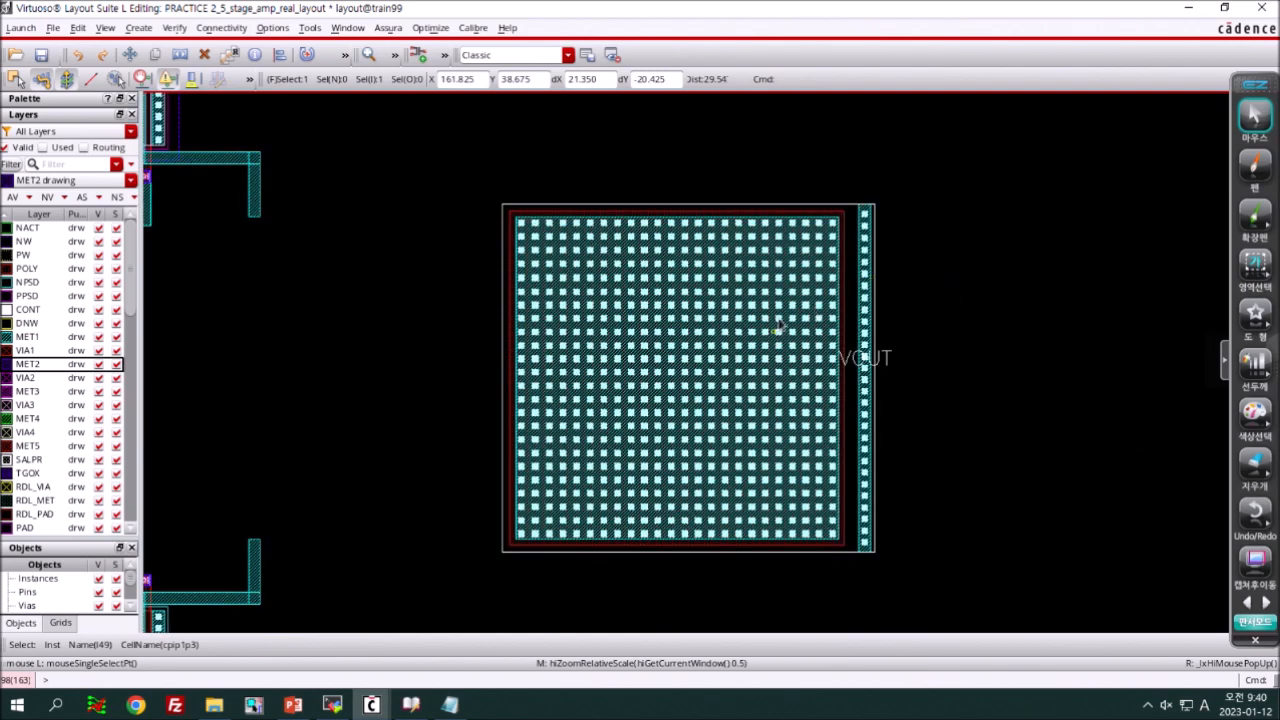
- Turn off Add Top Contact for the cpip1p3 capacitor and apply the change
click(766, 378)
key(q)
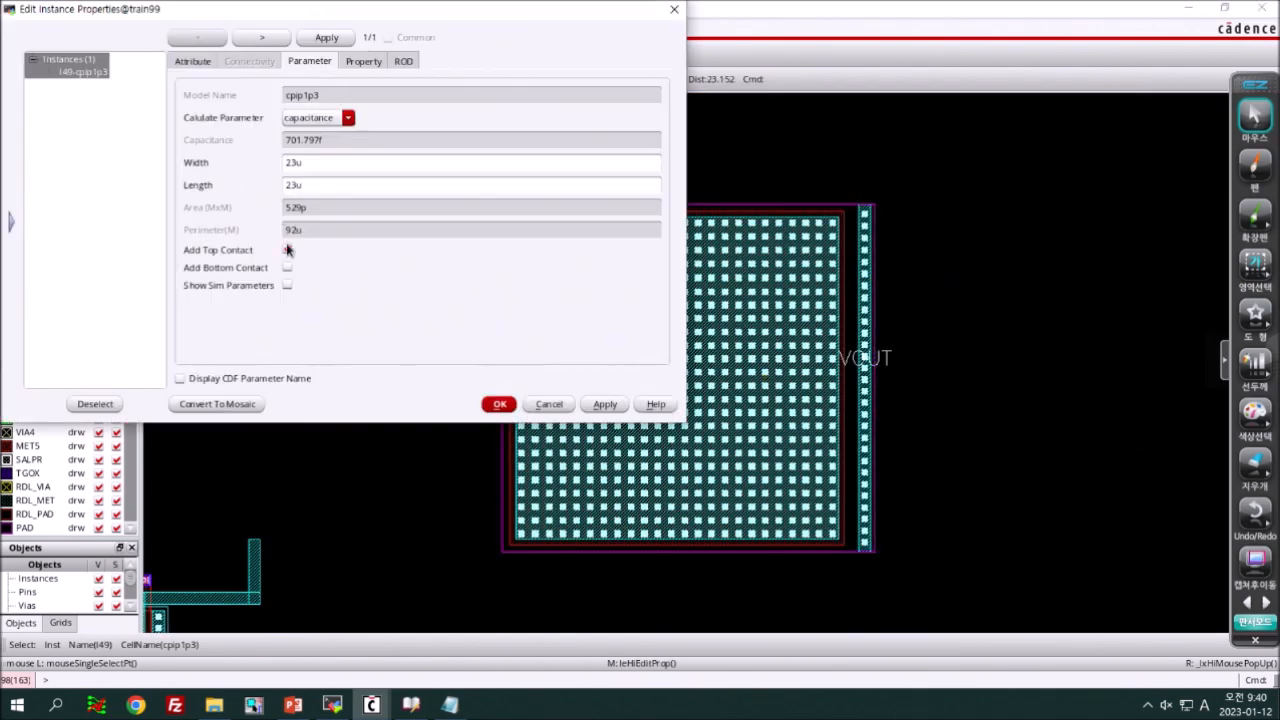
click(605, 404)
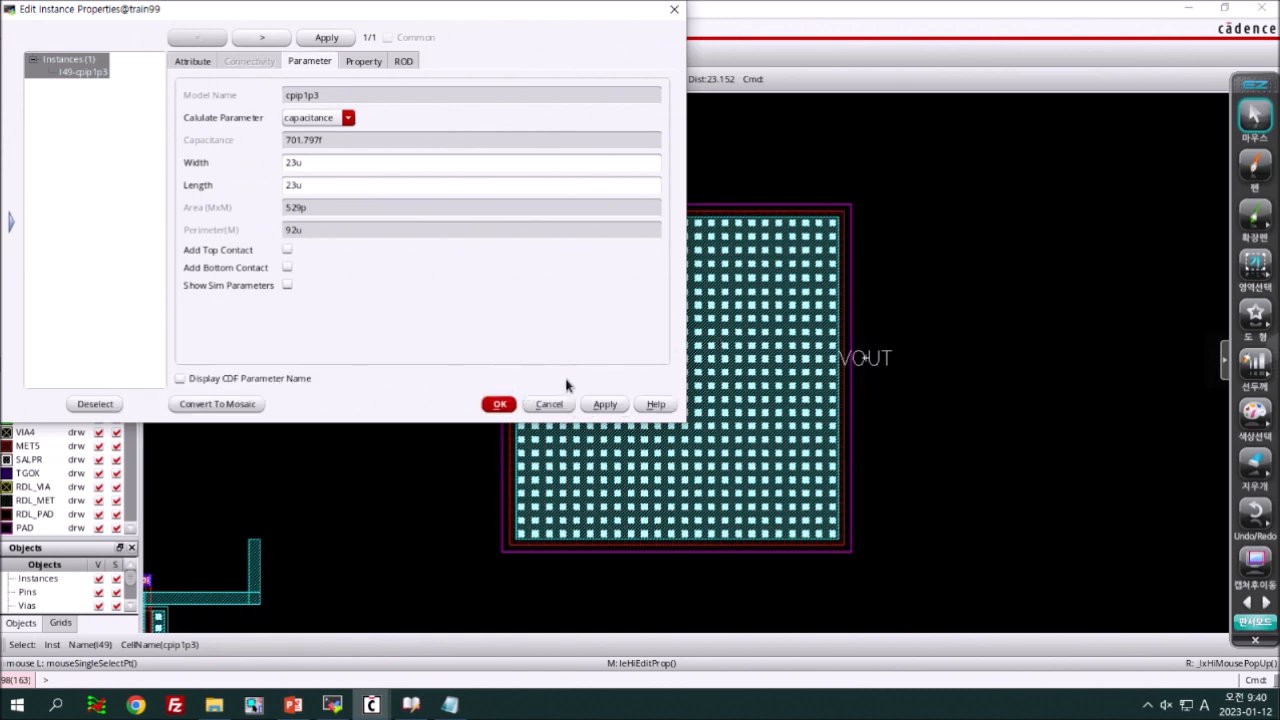
key(Escape)
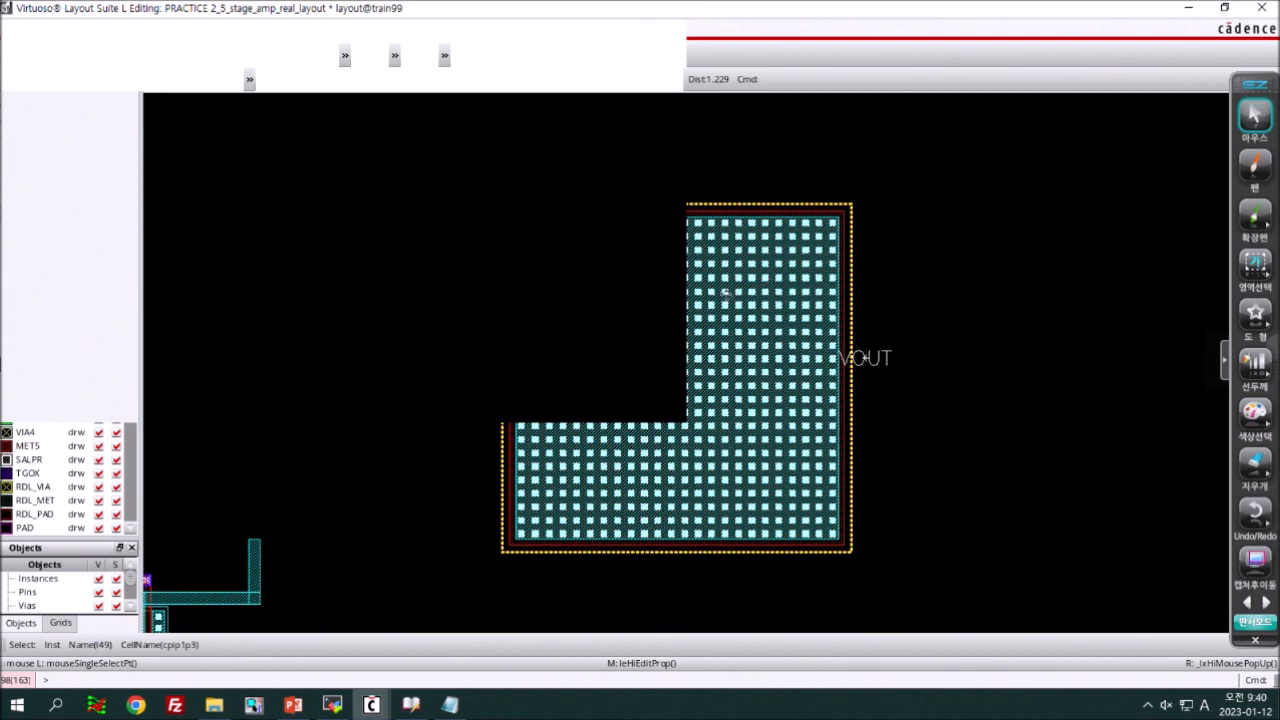
- Move the capacitor further away from the amplifier layout
key(m)
key(Escape)
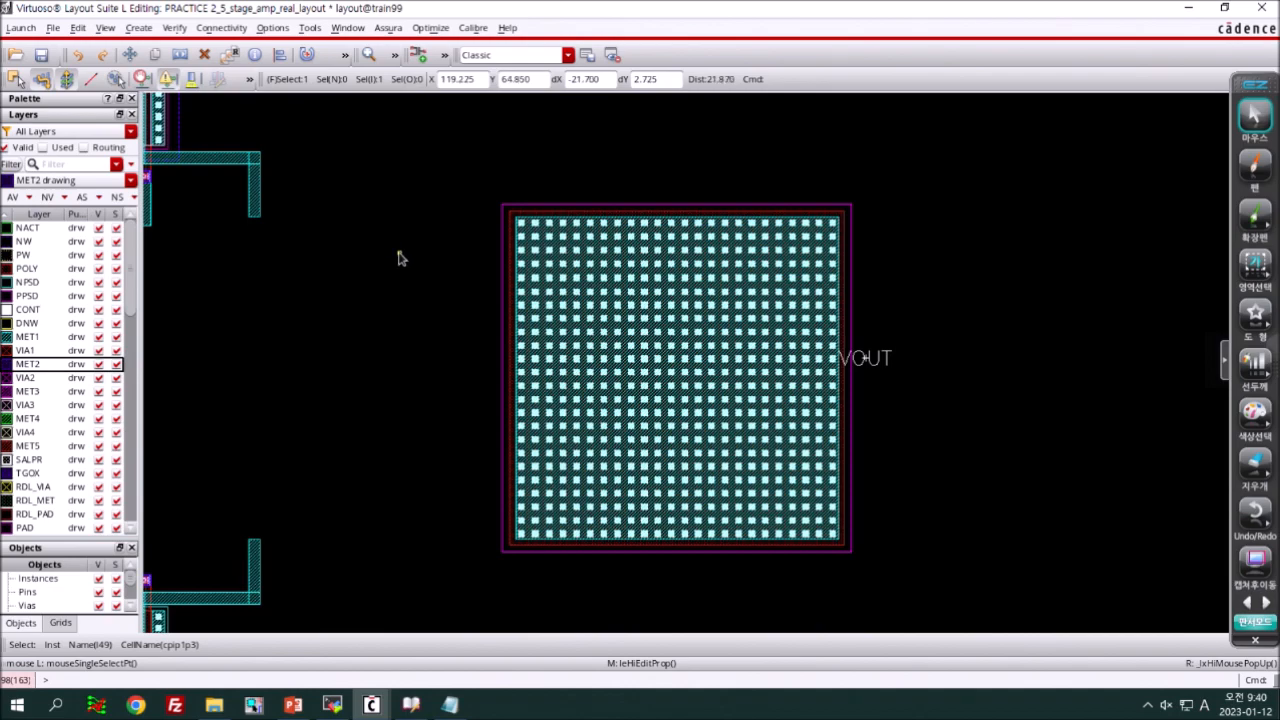
drag(650, 391, 855, 396)
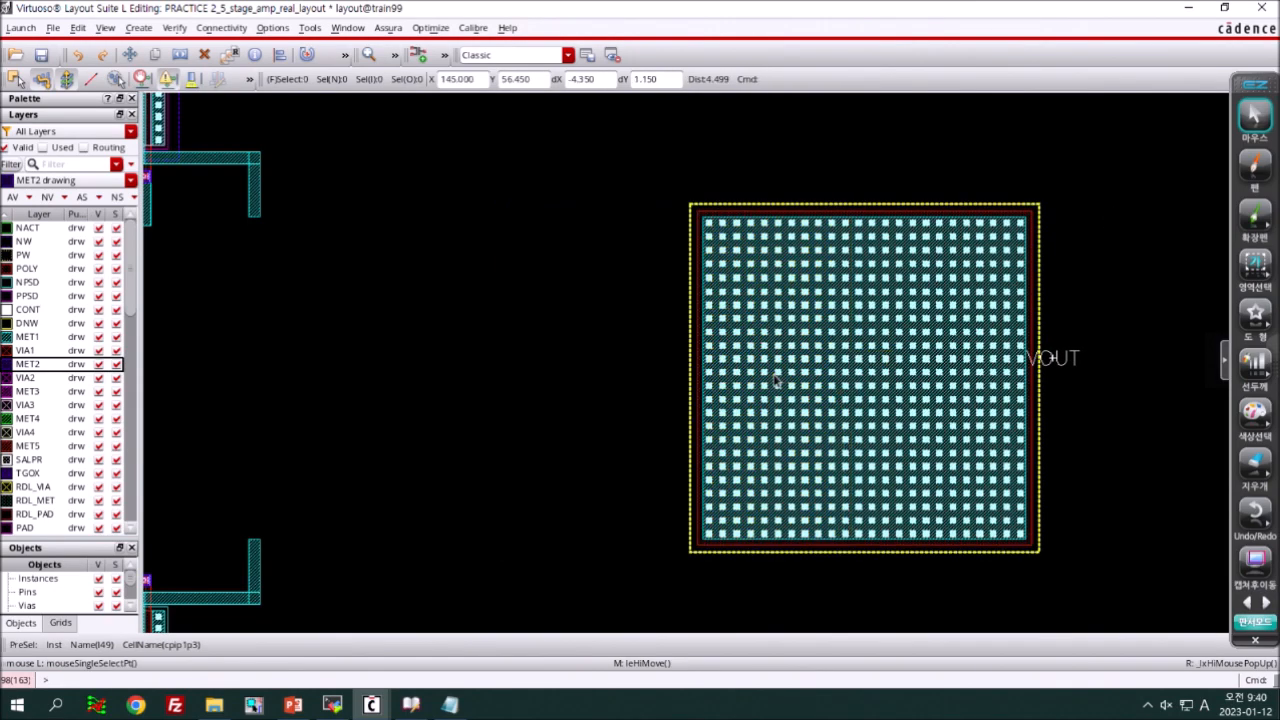
- Try Add Top Contact and Add Bottom Contact on the capacitor, finishing with only the bottom contact applied
key(q)
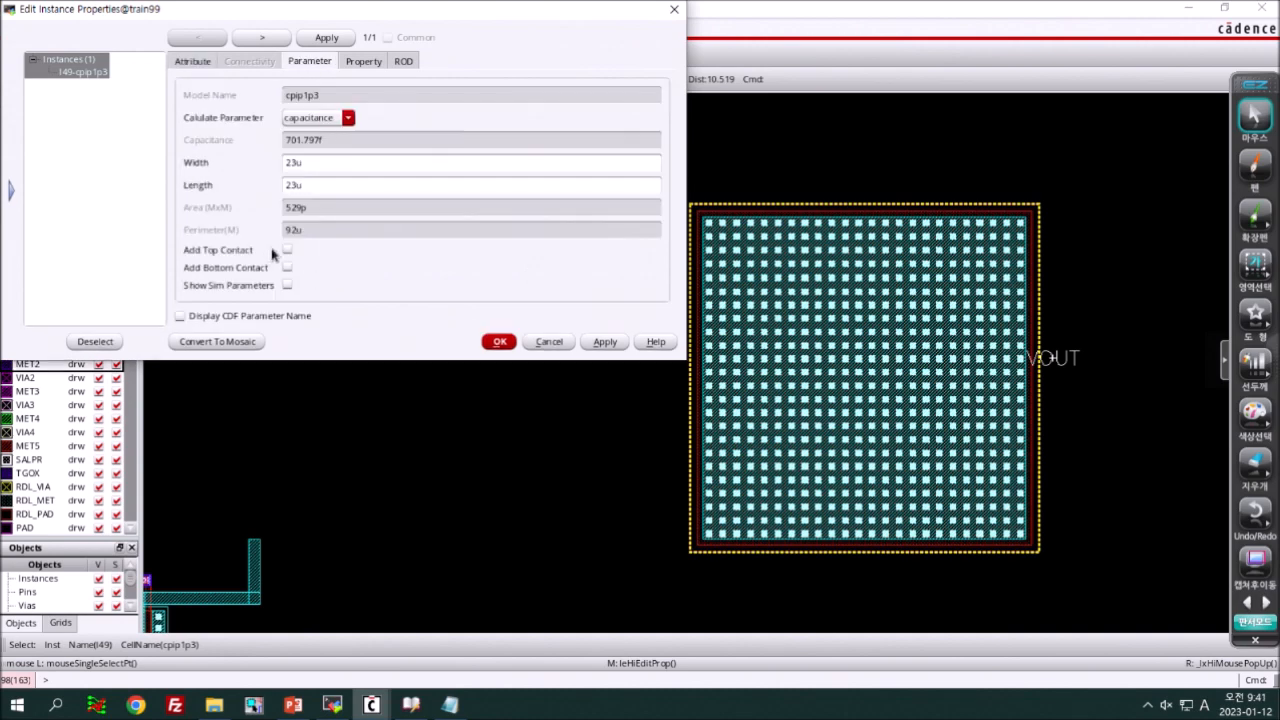
click(287, 250)
click(616, 343)
click(287, 268)
click(605, 342)
click(287, 268)
click(287, 250)
click(593, 343)
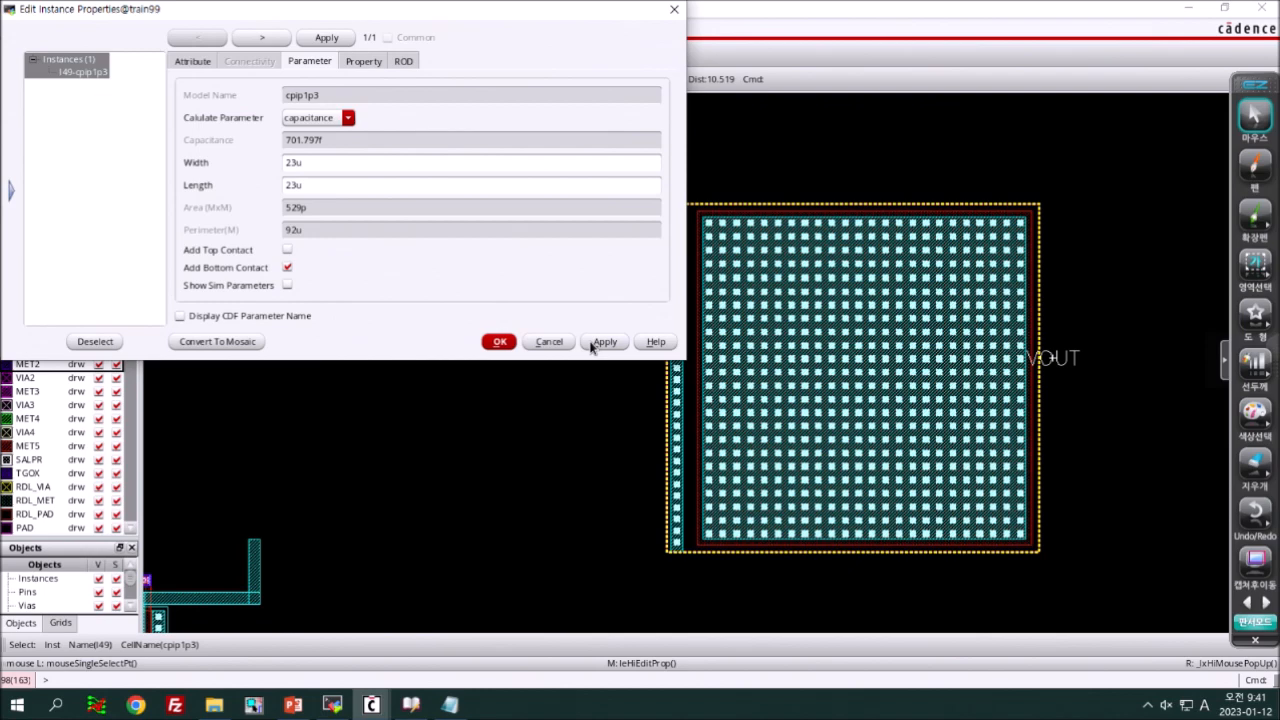
- Switch the capacitor from the bottom contact to the top contact and apply it
click(287, 250)
click(287, 268)
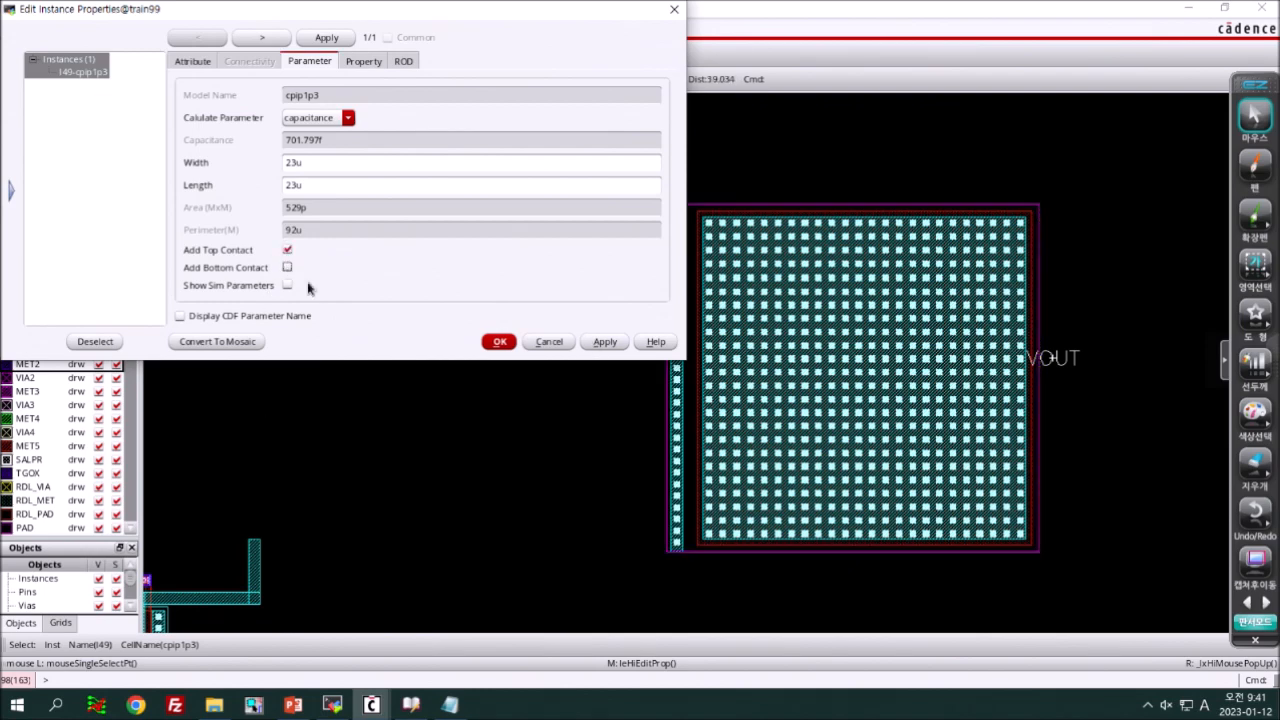
click(605, 342)
- Draw pen marks around the capacitor's plate area, write a P at its centre, and trace the top contact strip
click(1255, 165)
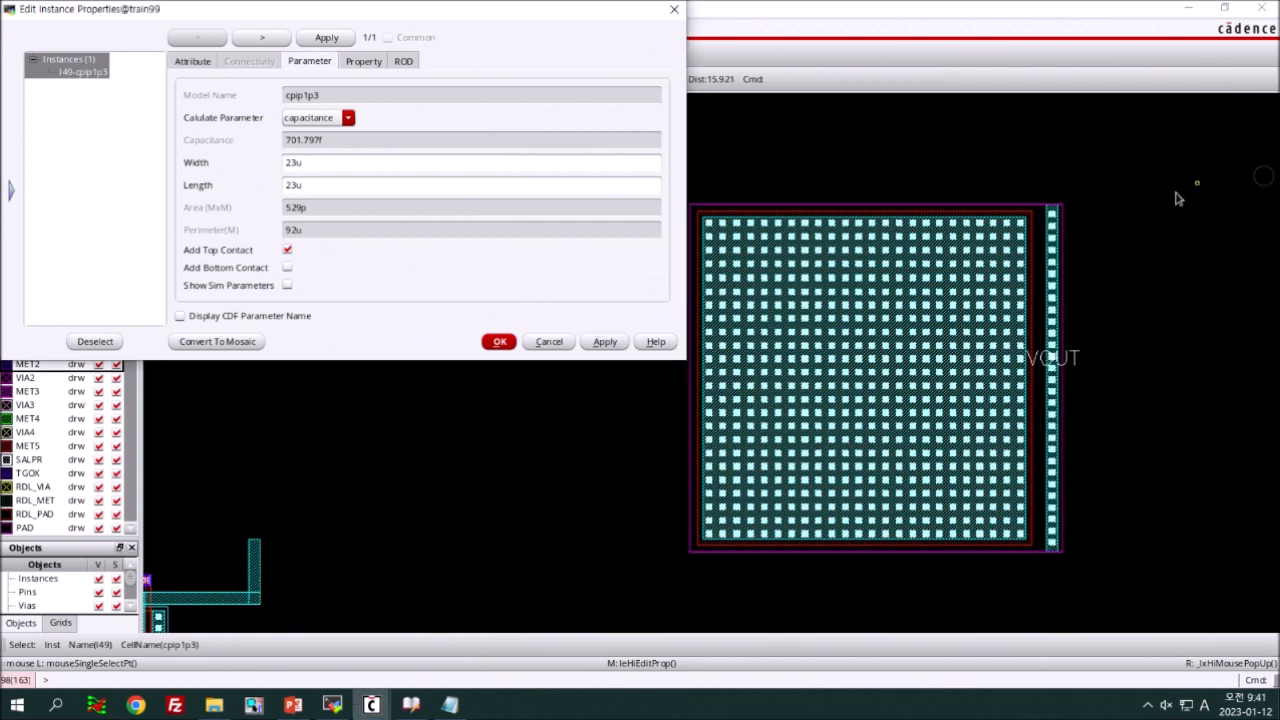
mouse_move(757, 252)
mouse_down()
mouse_move(971, 275)
mouse_move(850, 520)
mouse_up()
drag(818, 378, 840, 465)
drag(823, 402, 838, 408)
drag(1049, 214, 1042, 532)
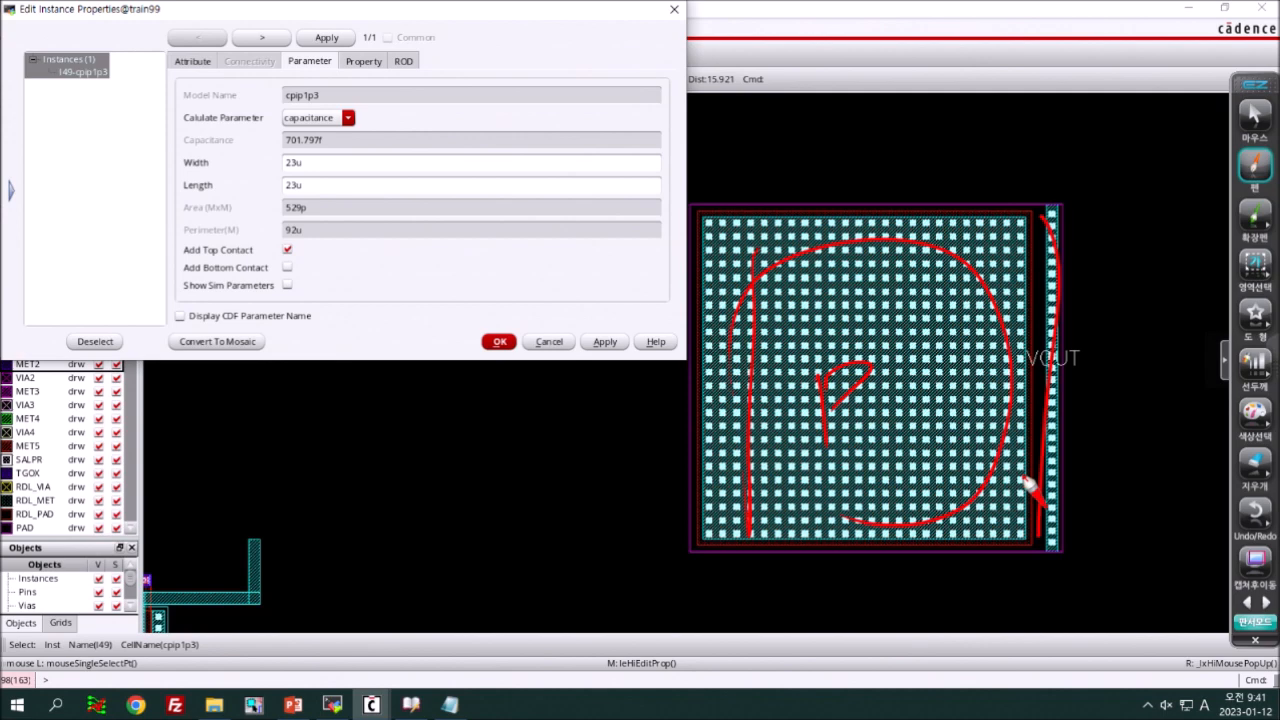
- Clear the ink and undo the capacitor's contact changes and moves until it is back in its original place in the amplifier
click(549, 342)
key(Delete)
key(u)
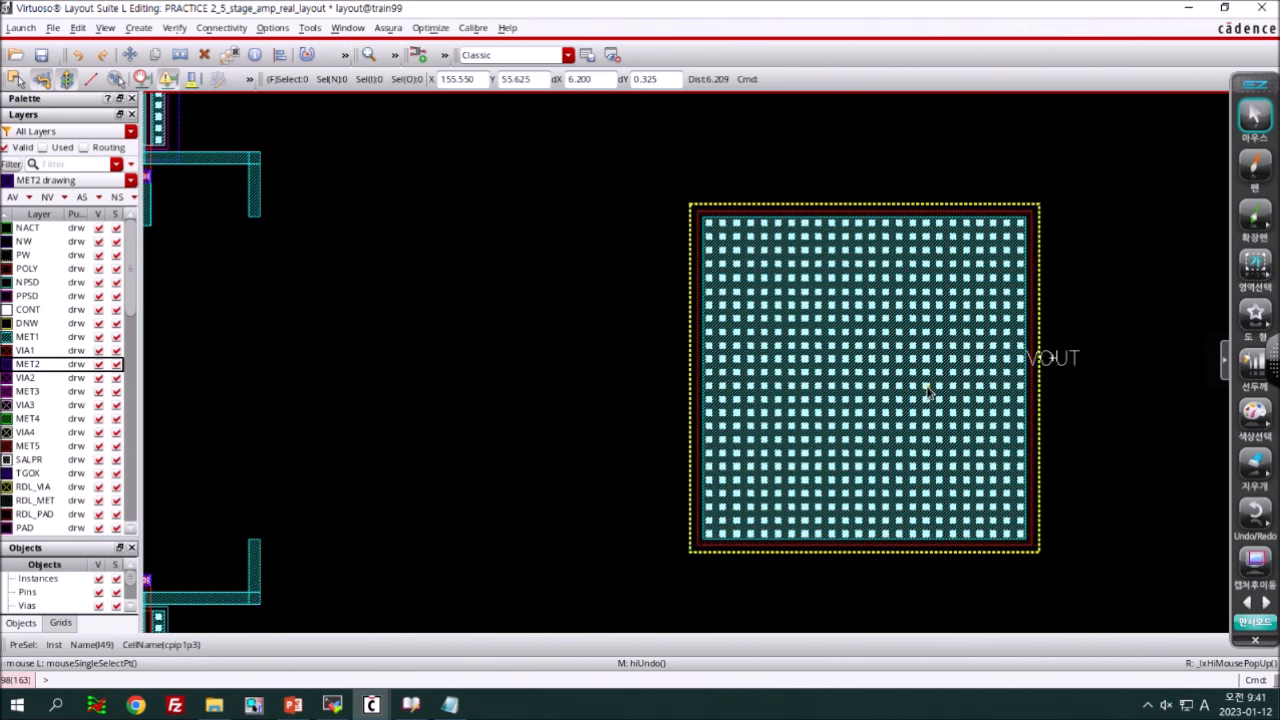
key(u)
key(u)
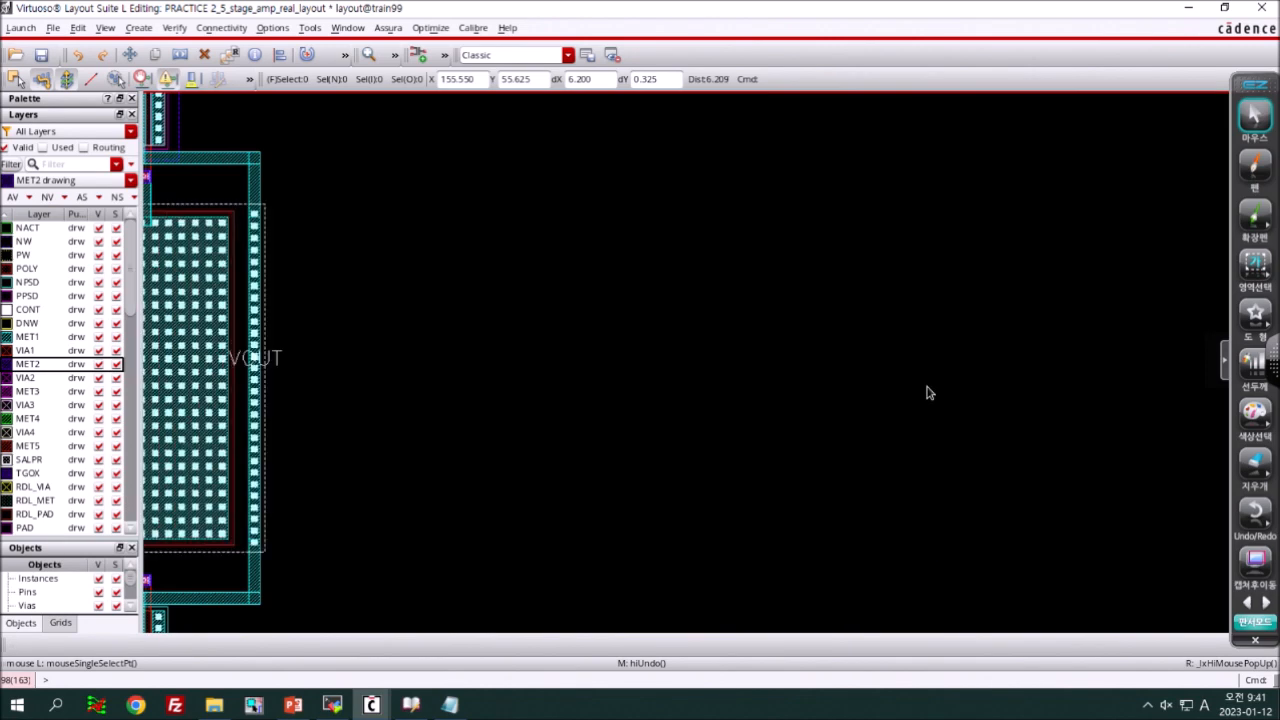
key(f)
- Switch to PowerPoint, view slide 513 on automatic via insertion, and return to the Virtuoso layout
click(1187, 8)
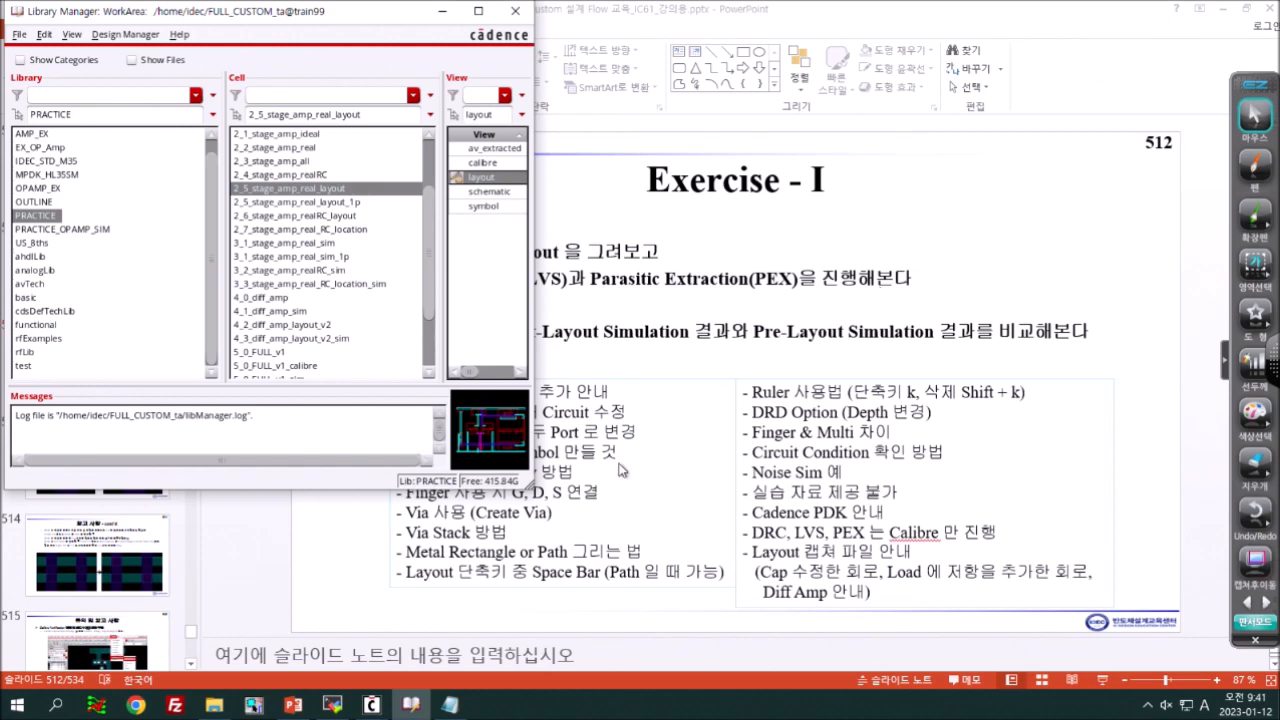
click(520, 622)
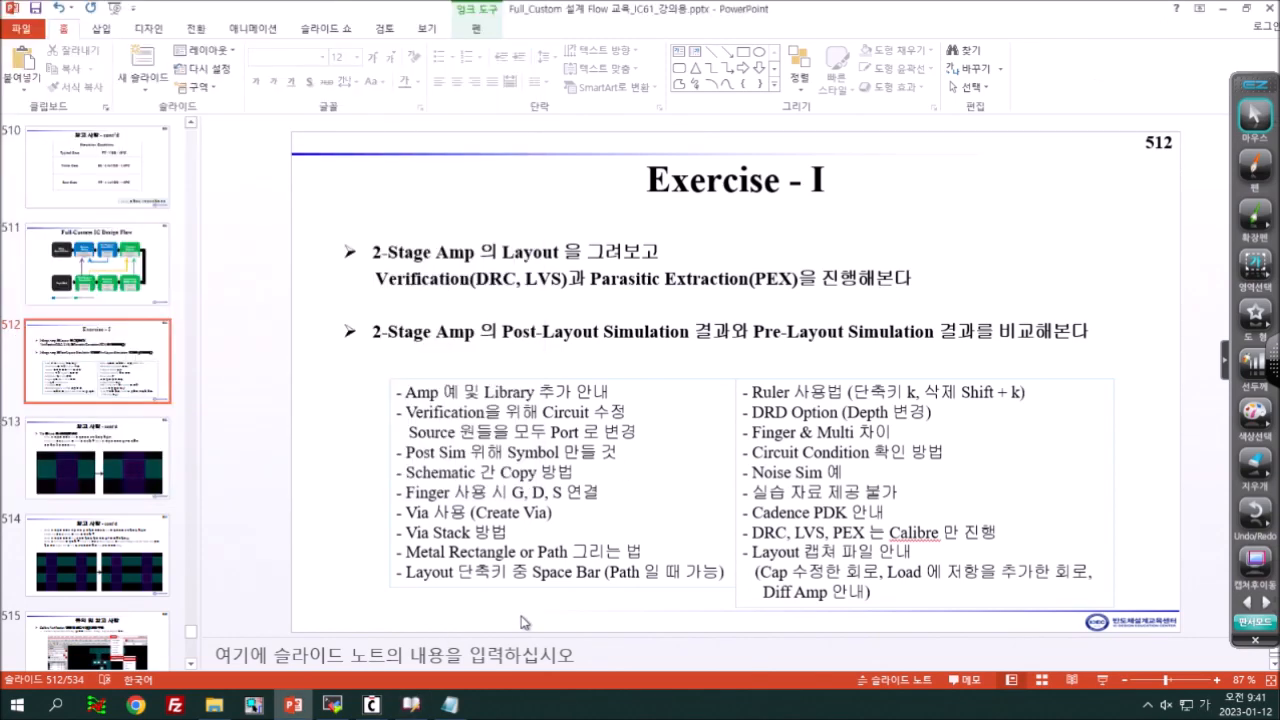
scroll(520, 622, down, 1)
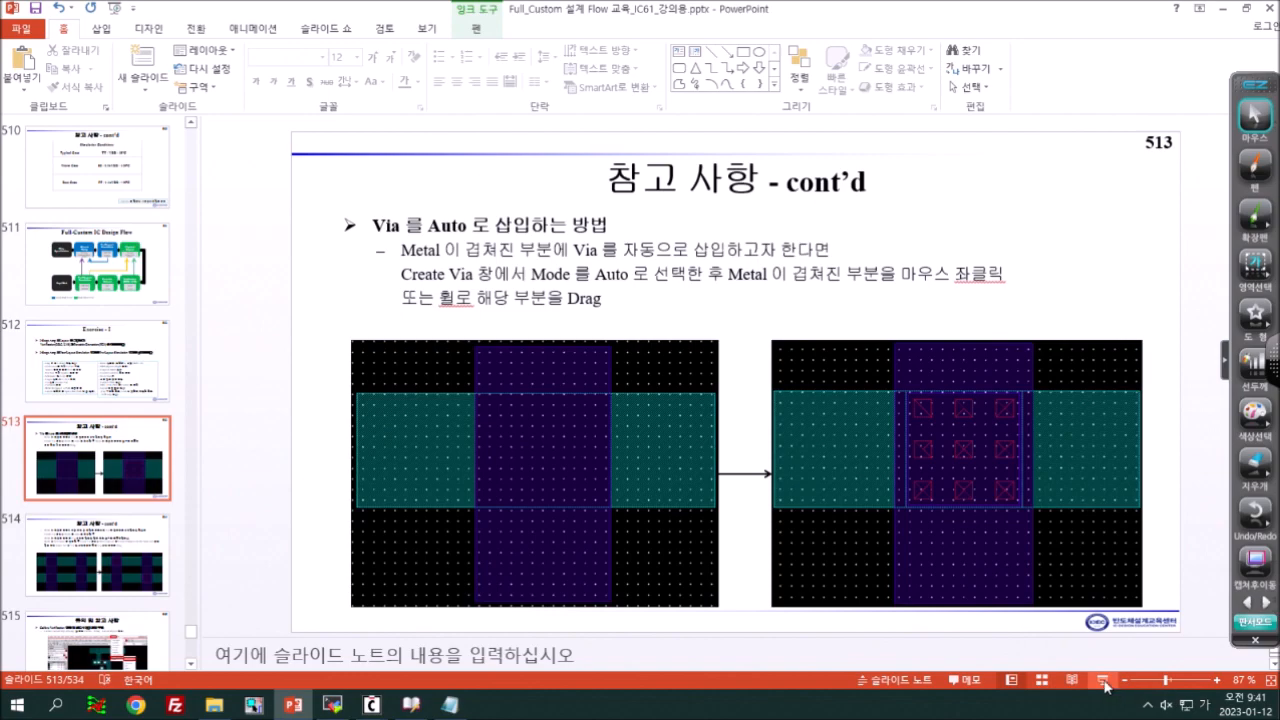
mouse_move(356, 712)
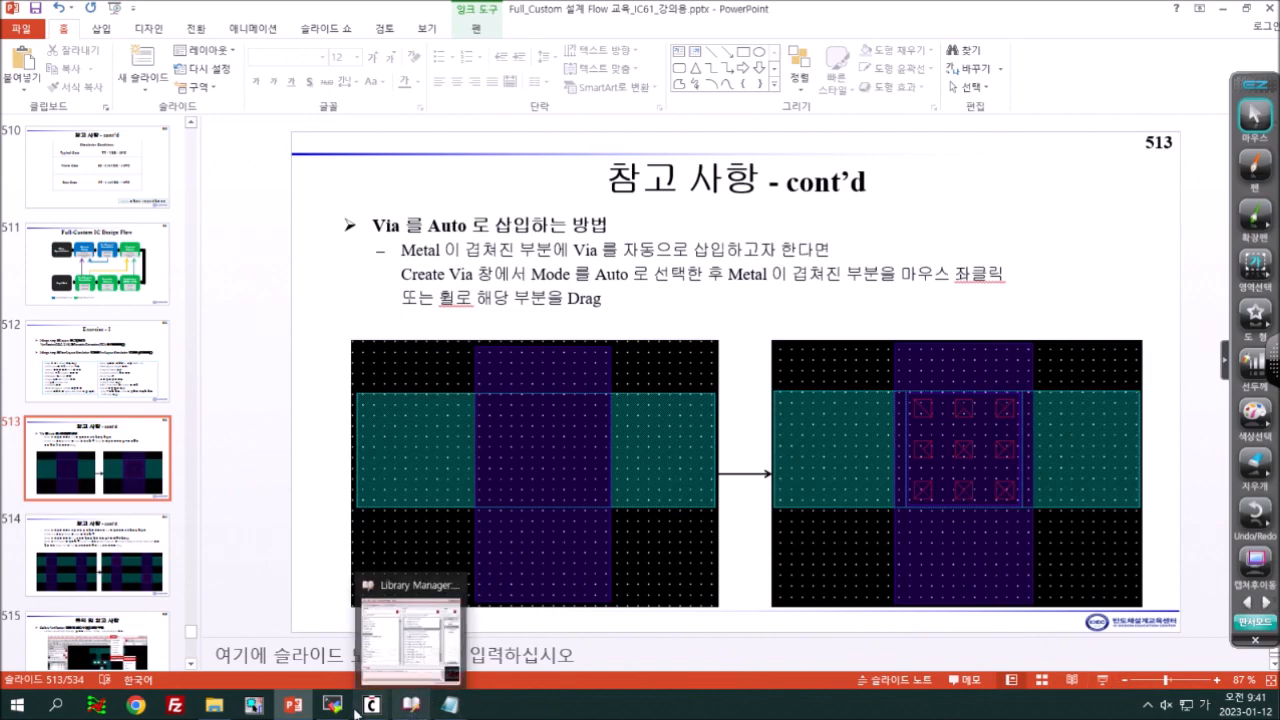
click(486, 618)
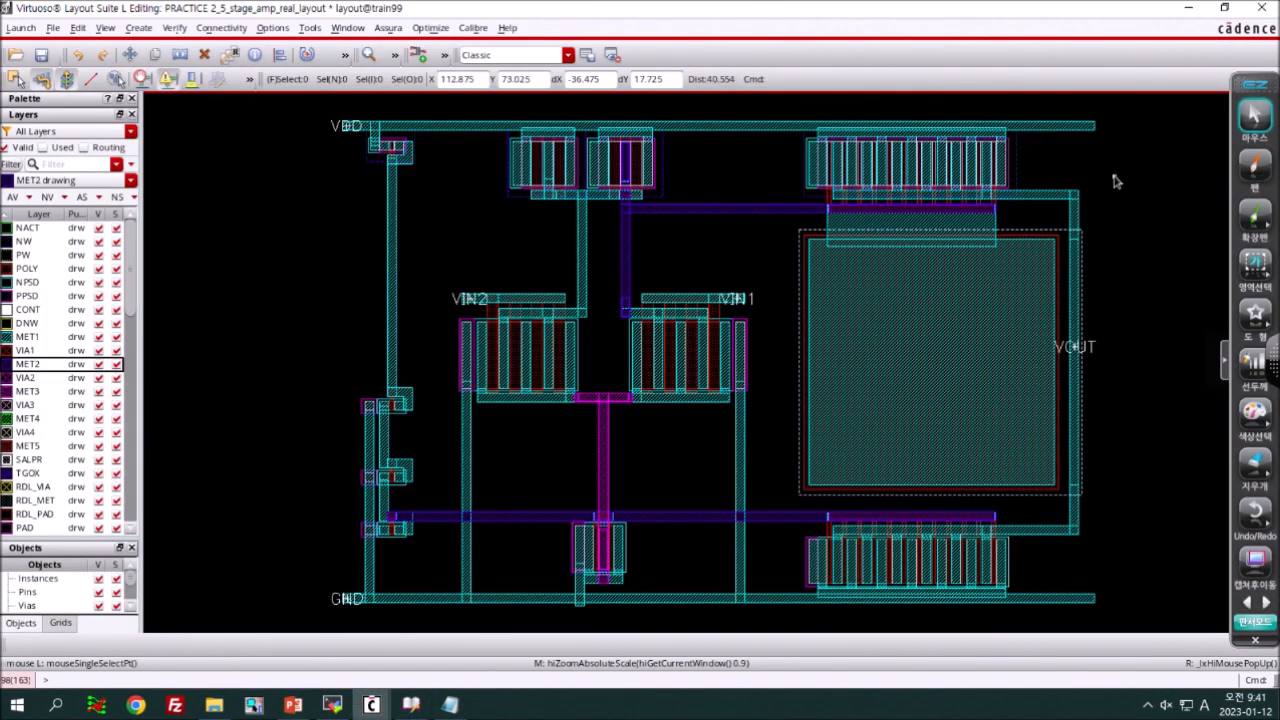
- Open the Create Via options over an empty area beside the amplifier and show the Single mode settings
key(shift+z)
key(shift+z)
right_drag(1006, 219, 1114, 317)
right_drag(972, 191, 1076, 339)
key(o)
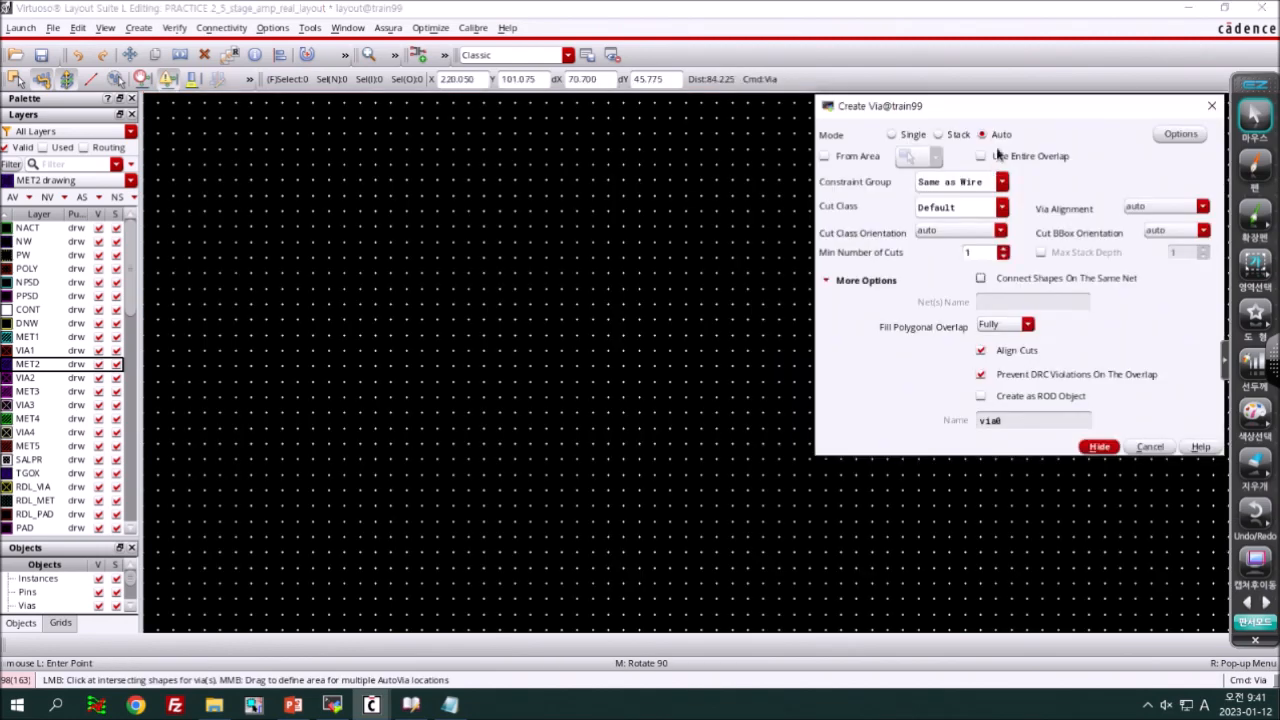
click(891, 135)
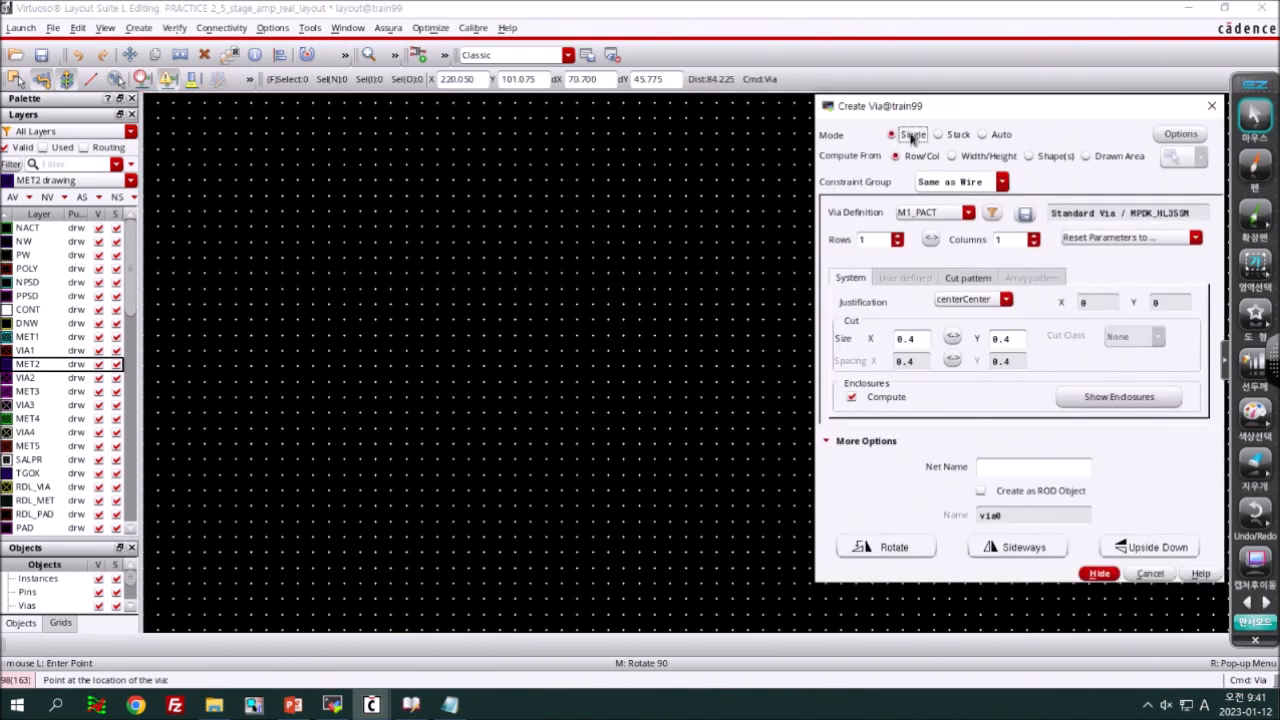
- Place a Stack mode via from MET1 to MET3 in the empty area
click(939, 135)
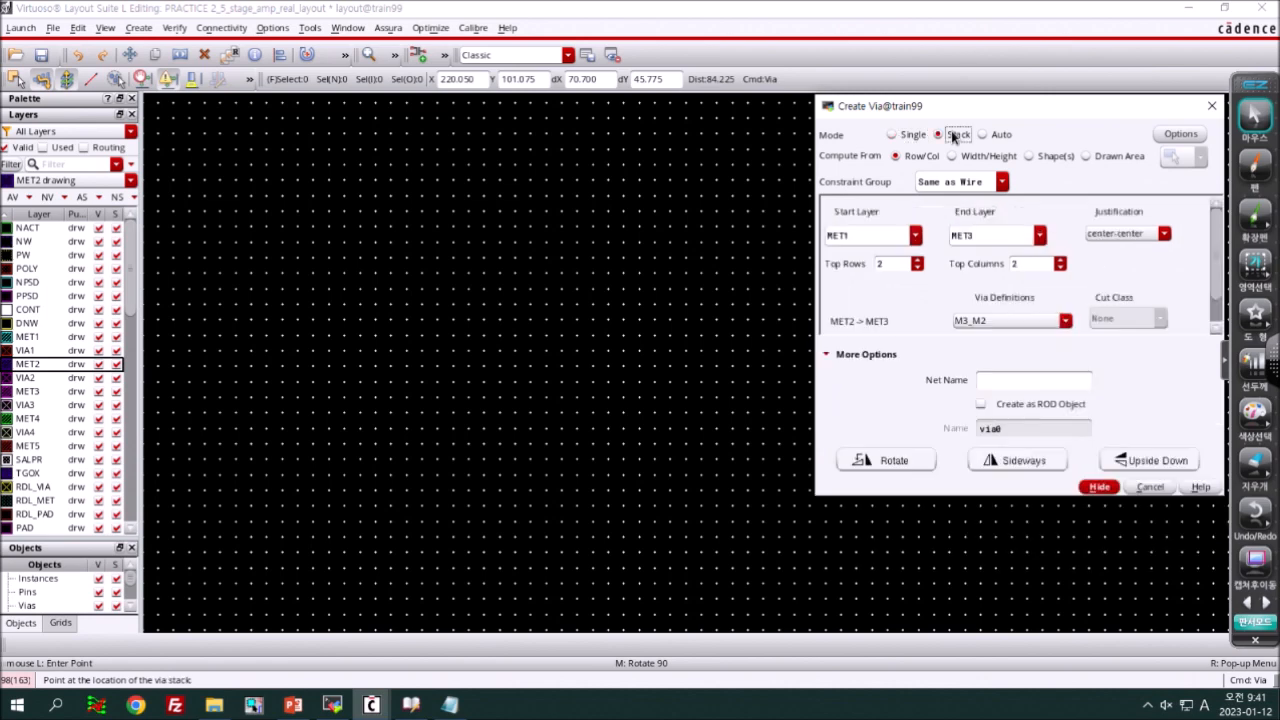
click(917, 241)
click(900, 303)
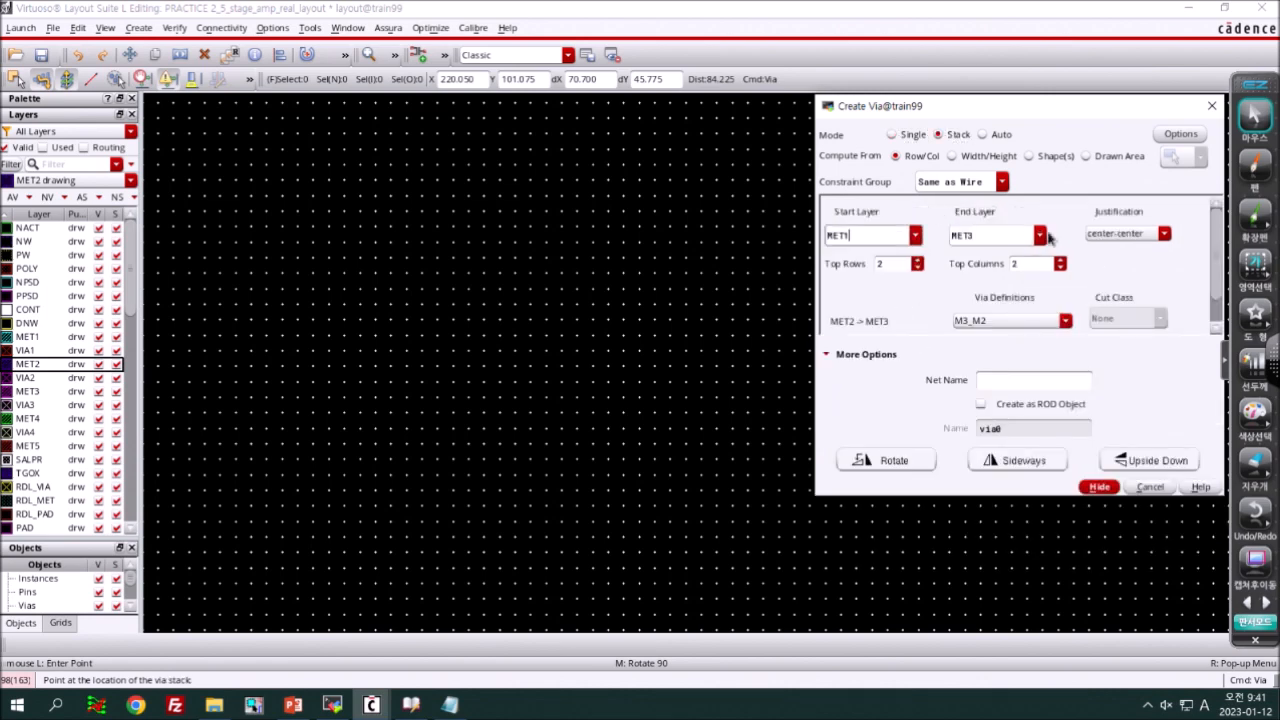
click(1040, 235)
click(1000, 322)
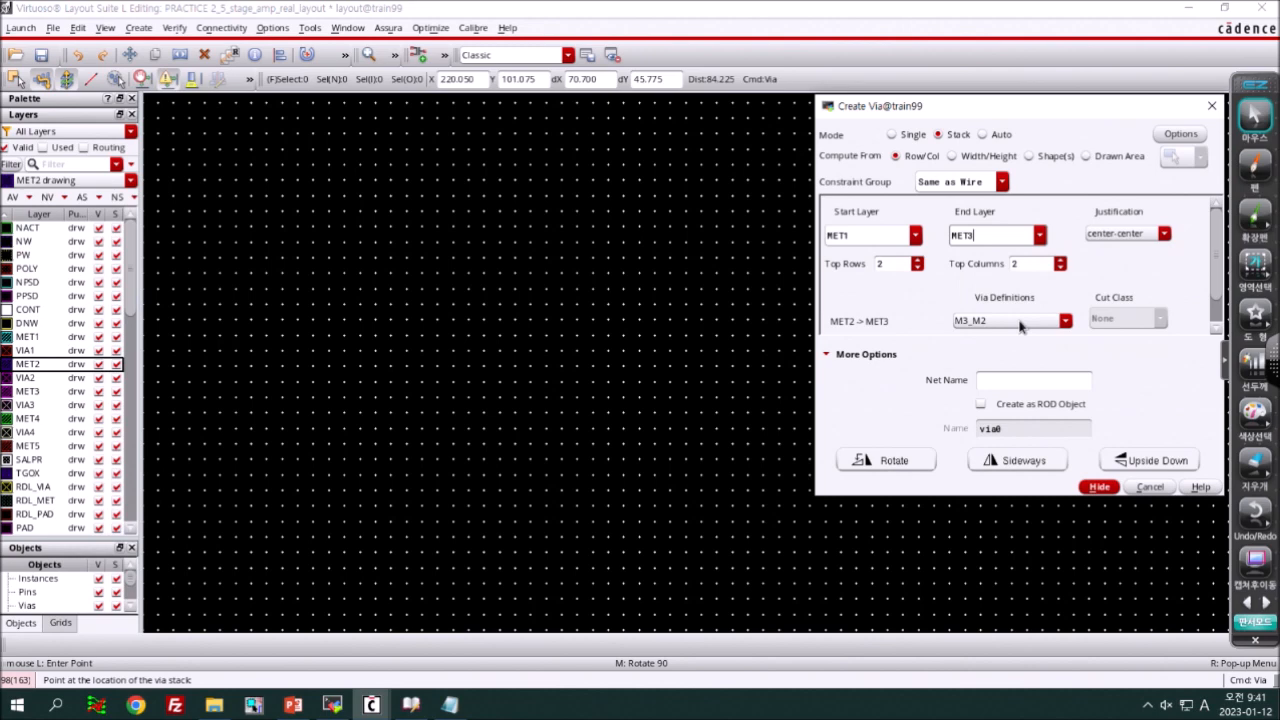
click(591, 275)
key(Escape)
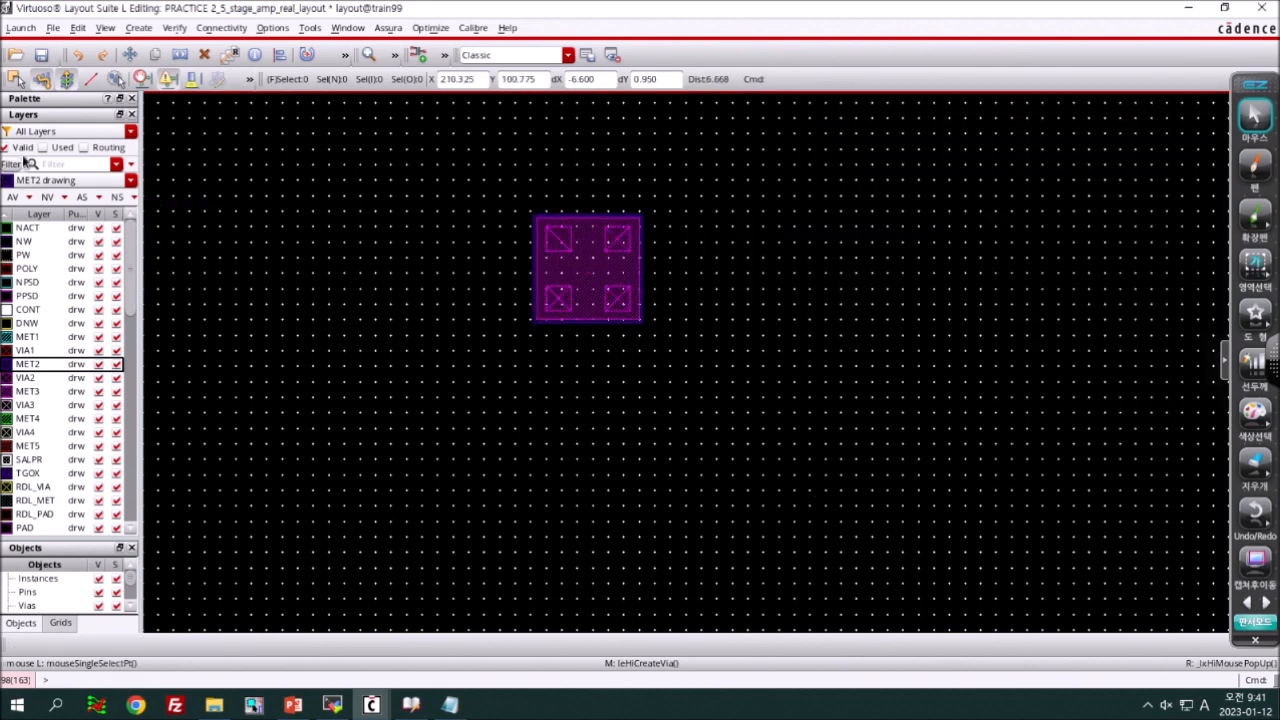
- List only the used layers and make only MET1, VIA1, MET2, VIA2 and MET3 visible
click(43, 148)
middle_click(33, 309)
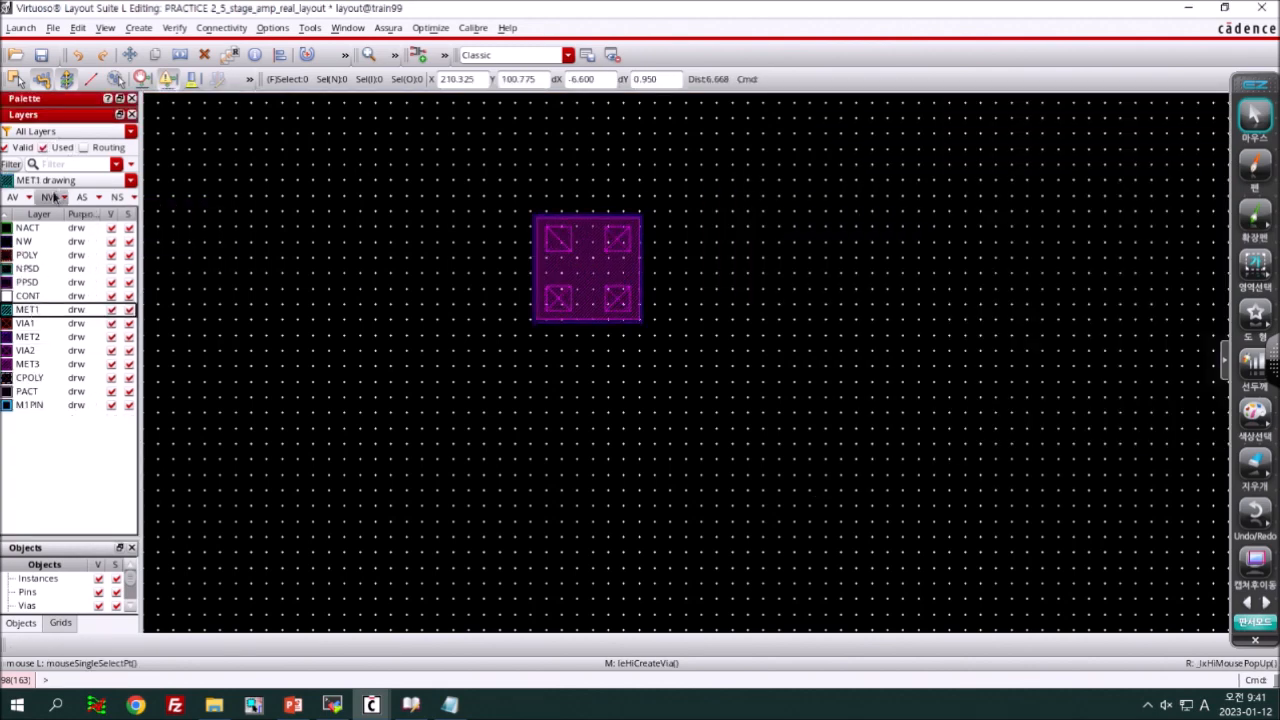
click(43, 323)
click(45, 336)
click(46, 350)
click(46, 366)
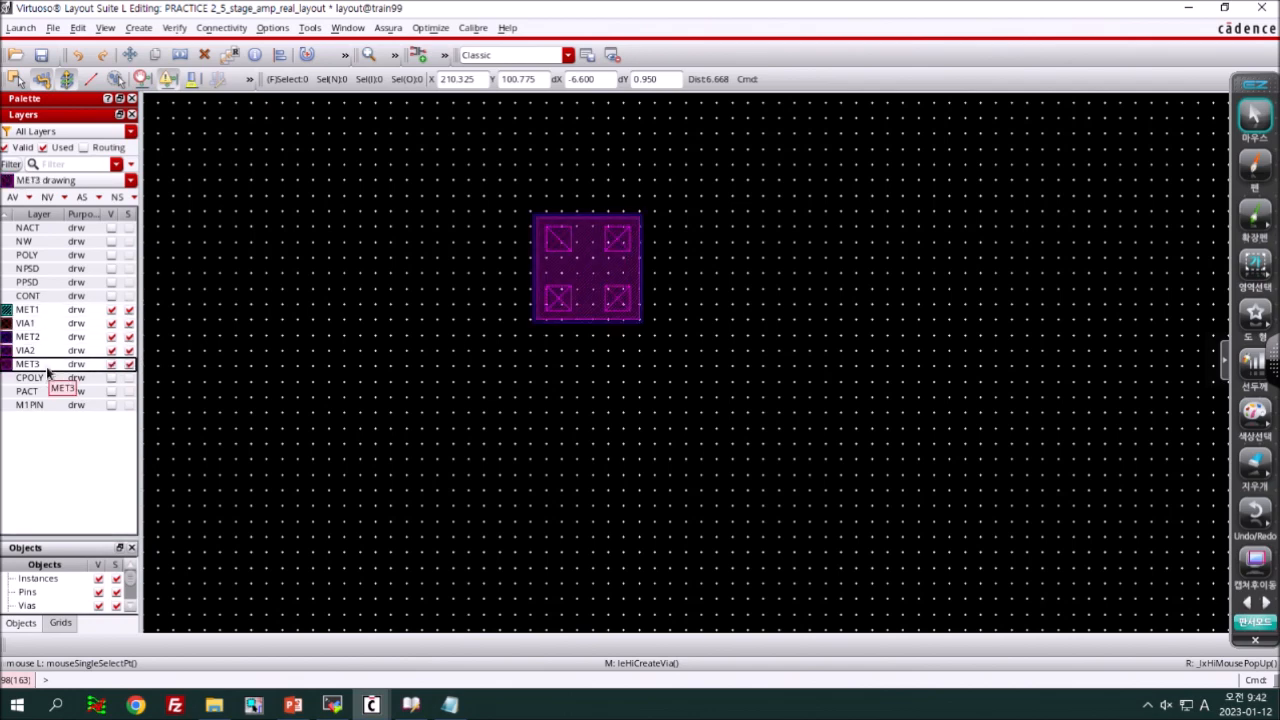
- Delete the stacked via and draw a horizontal MET1 rectangle about 10.3 wide in the empty area
drag(448, 188, 810, 438)
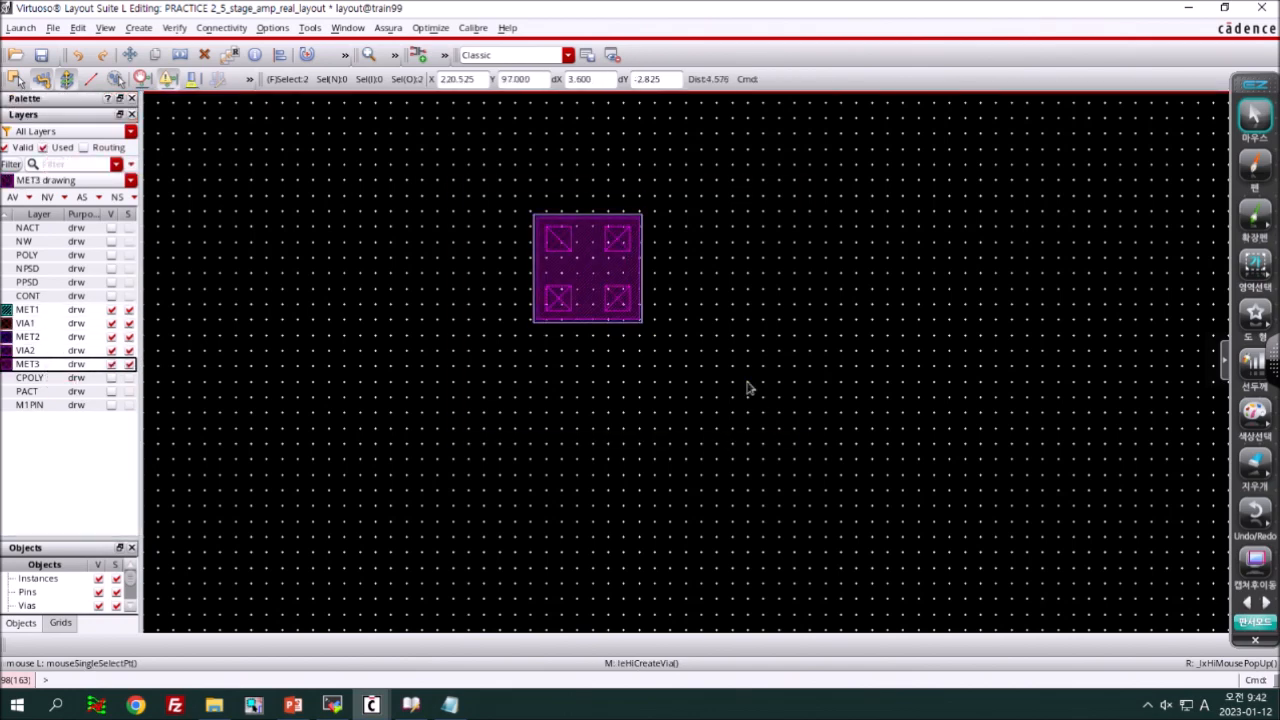
key(Delete)
click(46, 309)
key(r)
click(472, 167)
click(1111, 247)
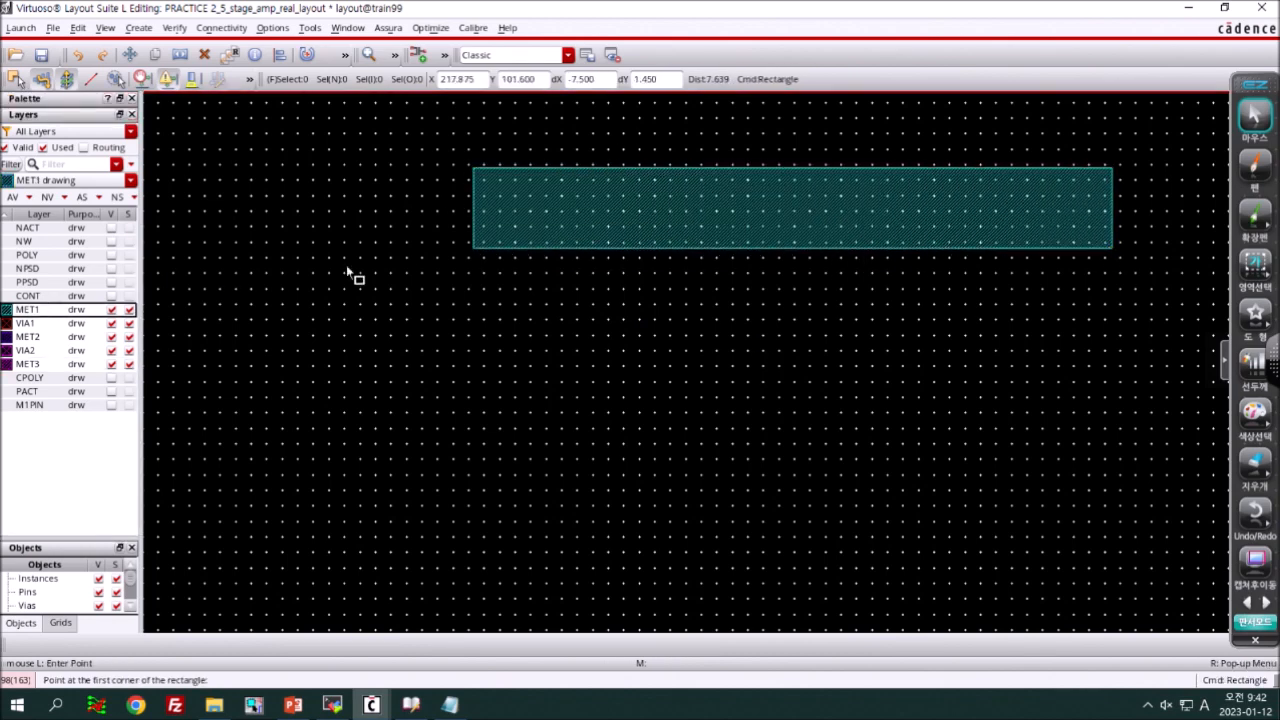
- Draw a vertical MET2 rectangle crossing the middle of the MET1 rectangle
click(28, 337)
click(700, 108)
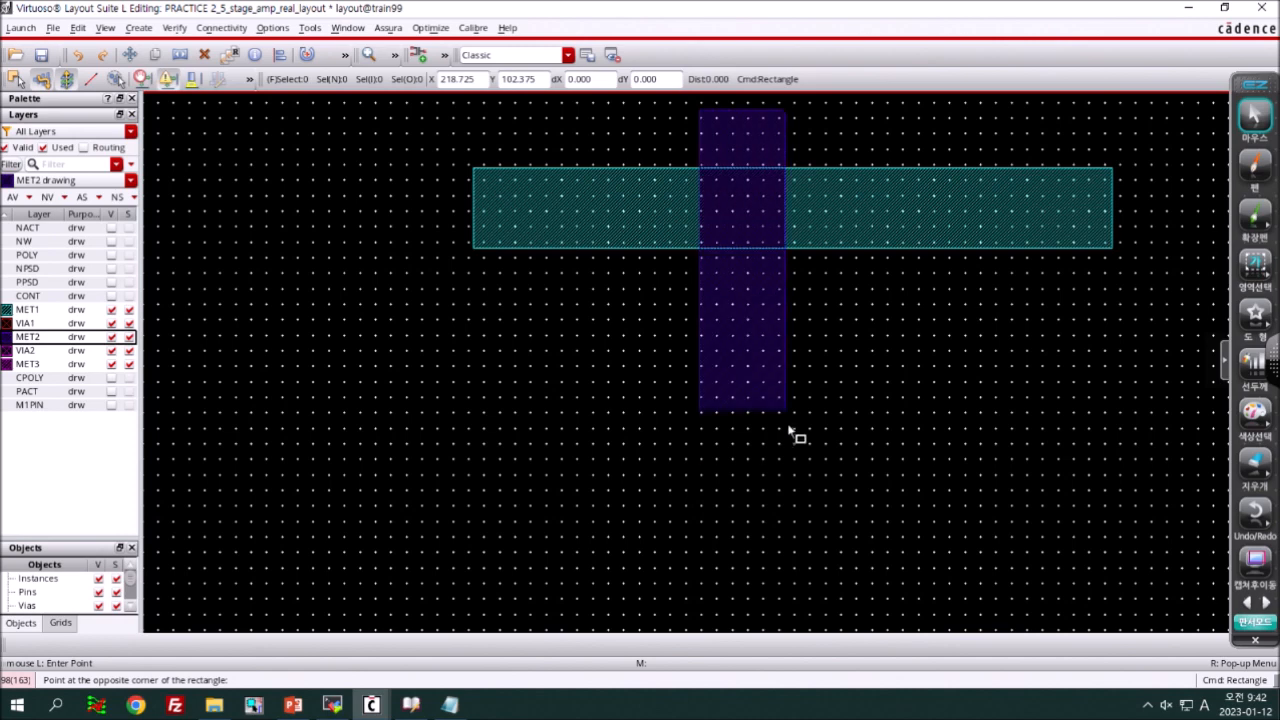
click(908, 455)
- Stretch the MET1 rectangle's lower edge downward to a height of about 2.55
key(s)
click(947, 248)
click(947, 324)
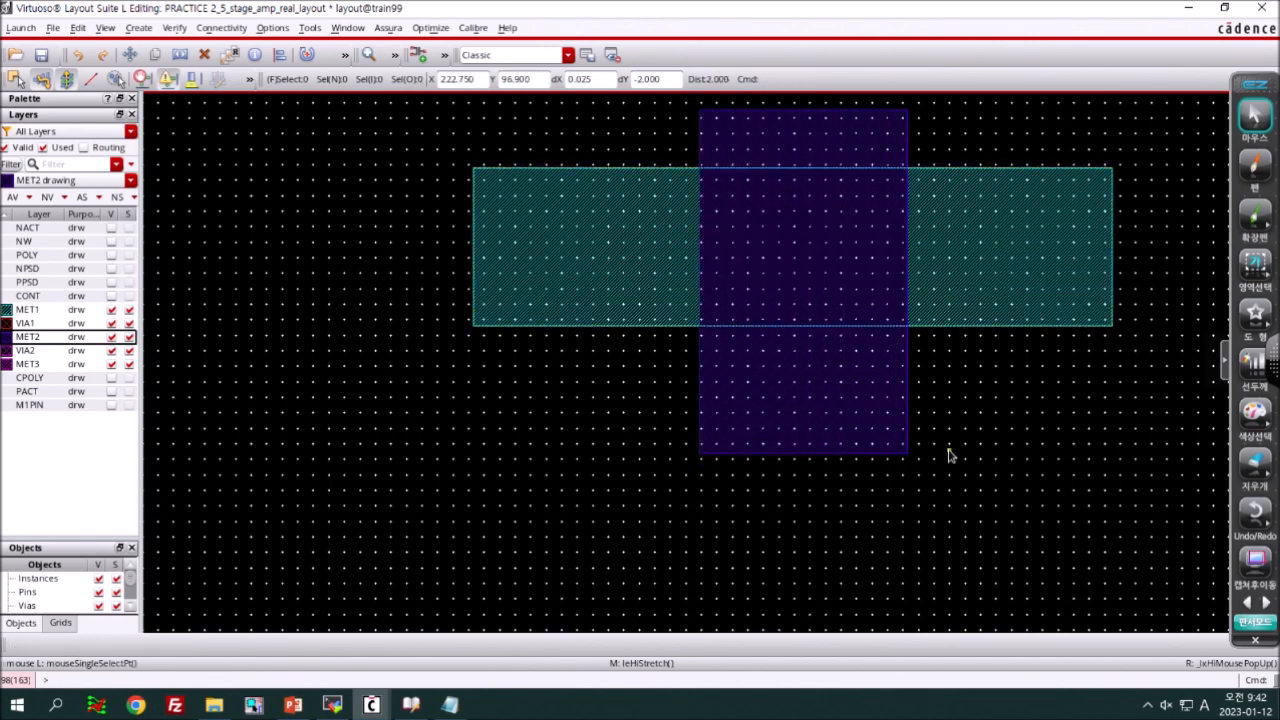
- Set the Create Via mode to Auto, insert a via on the MET1 and MET2 overlap, and delete that via
key(o)
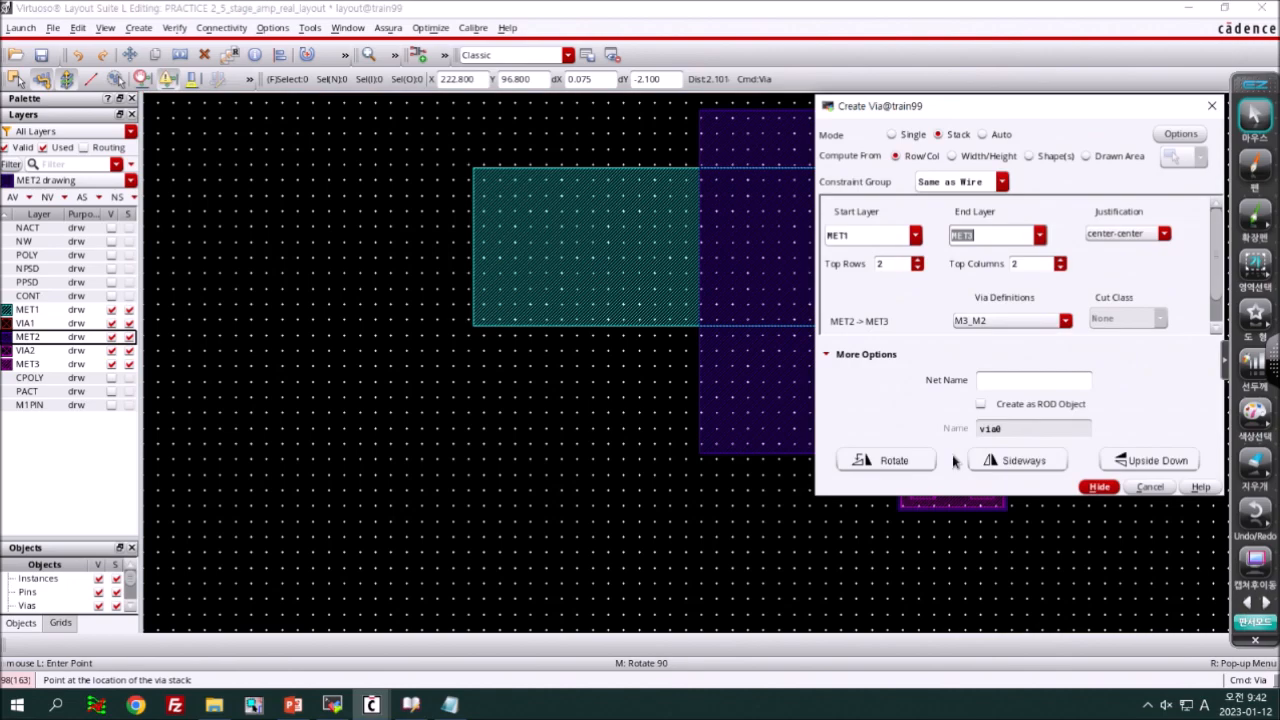
click(983, 134)
drag(1020, 112, 346, 124)
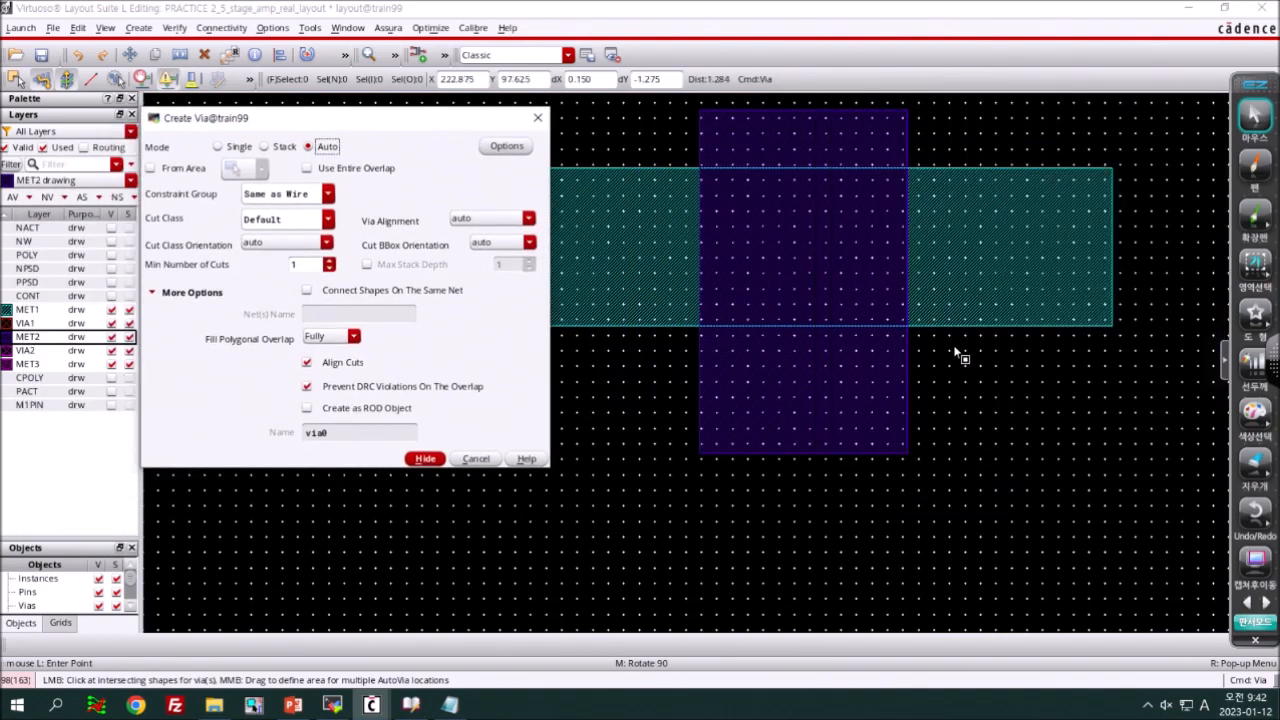
key(F3)
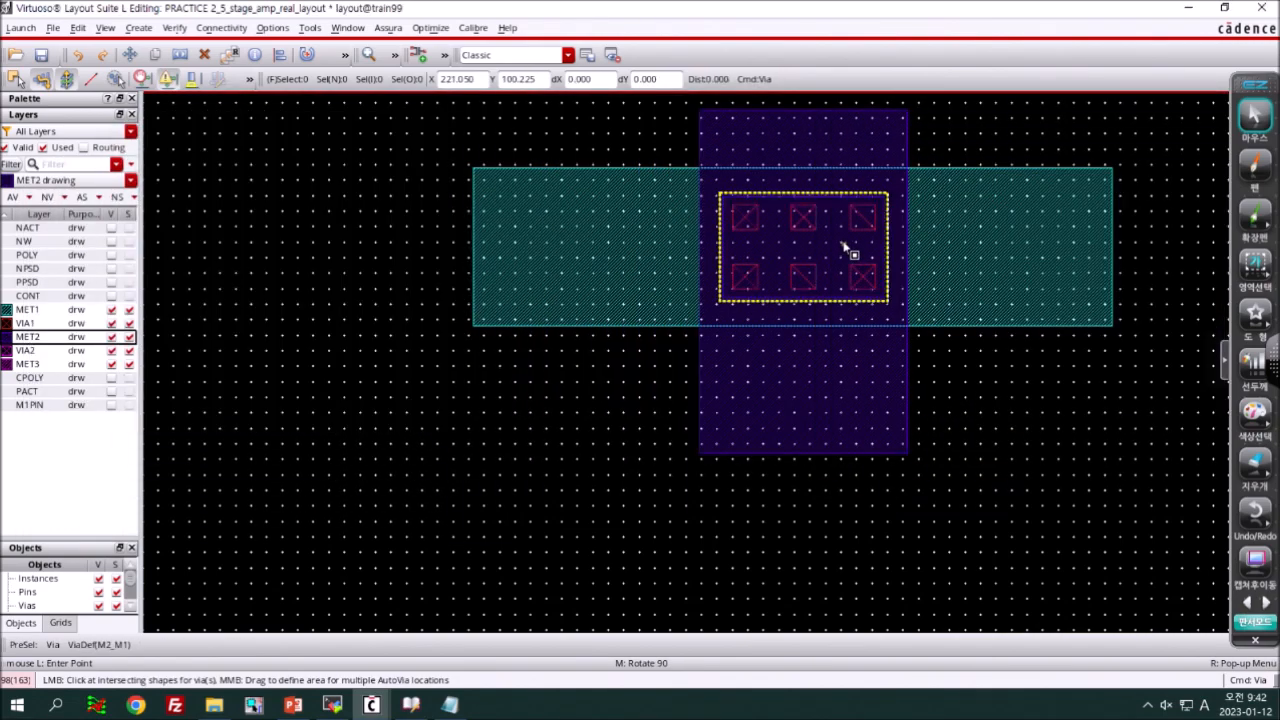
key(Escape)
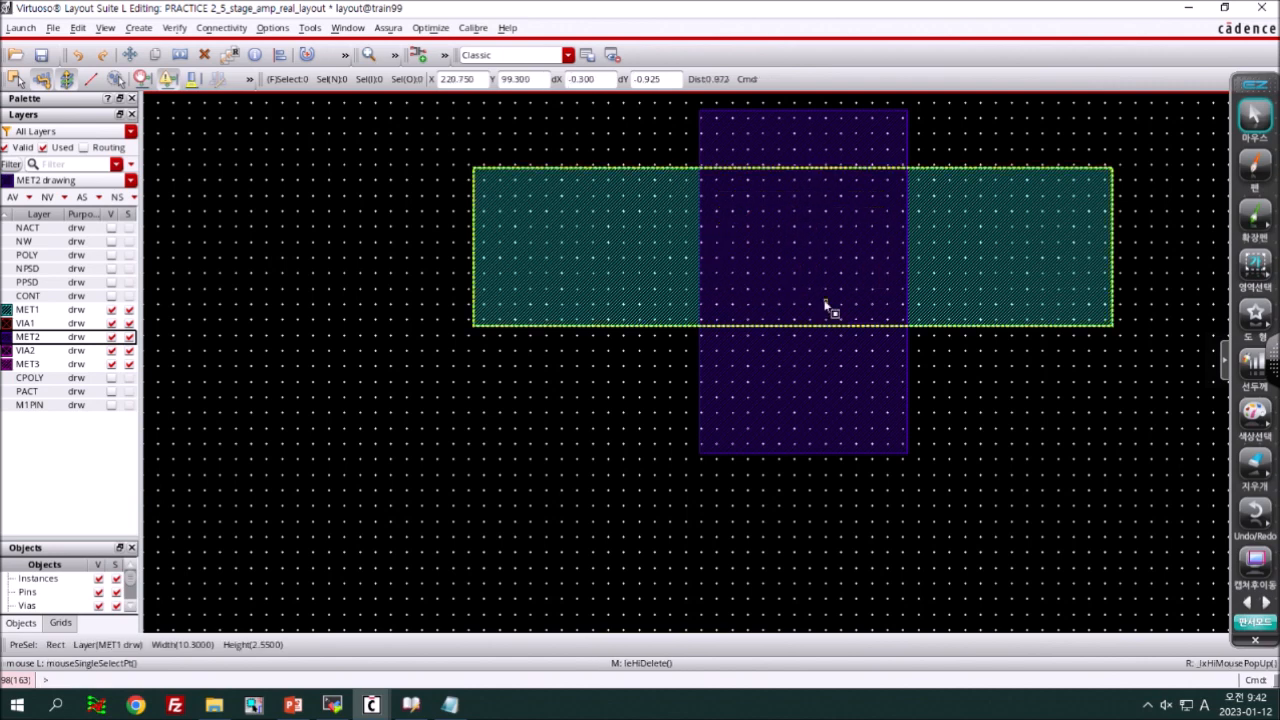
- Insert the automatic via by defining an area around the MET1 and MET2 overlap
key(o)
middle_drag(989, 341, 977, 368)
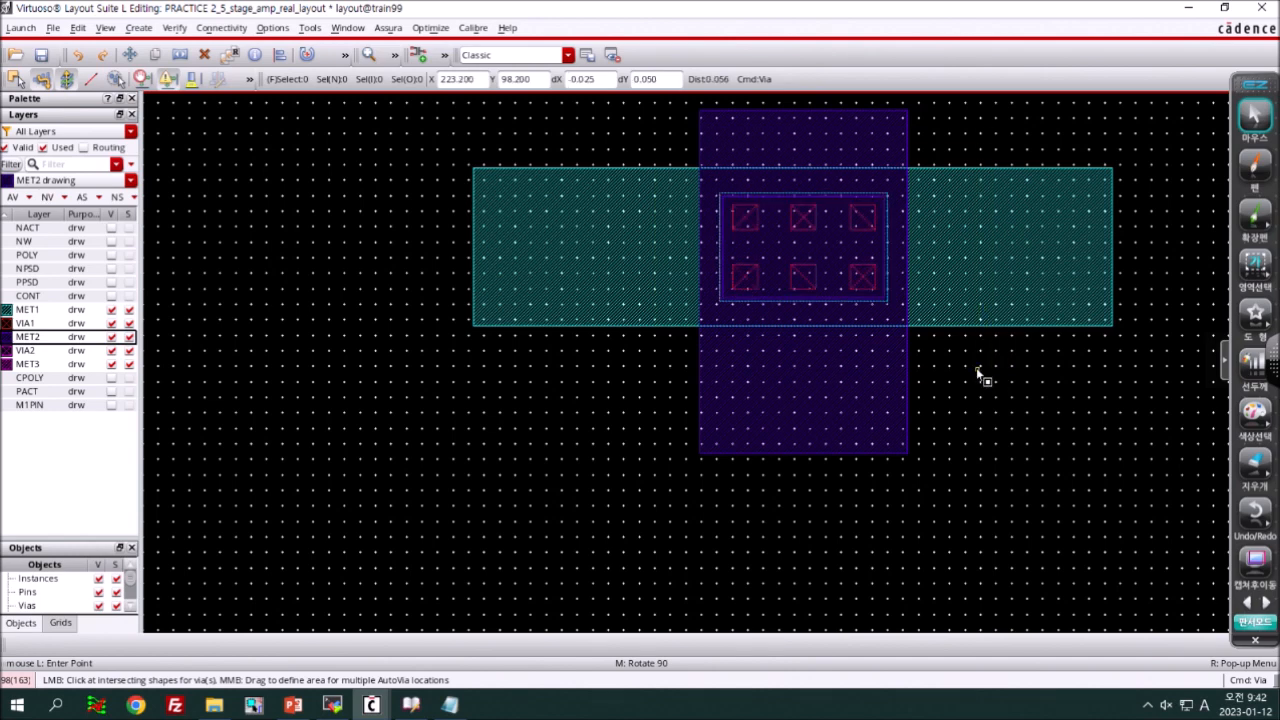
key(Escape)
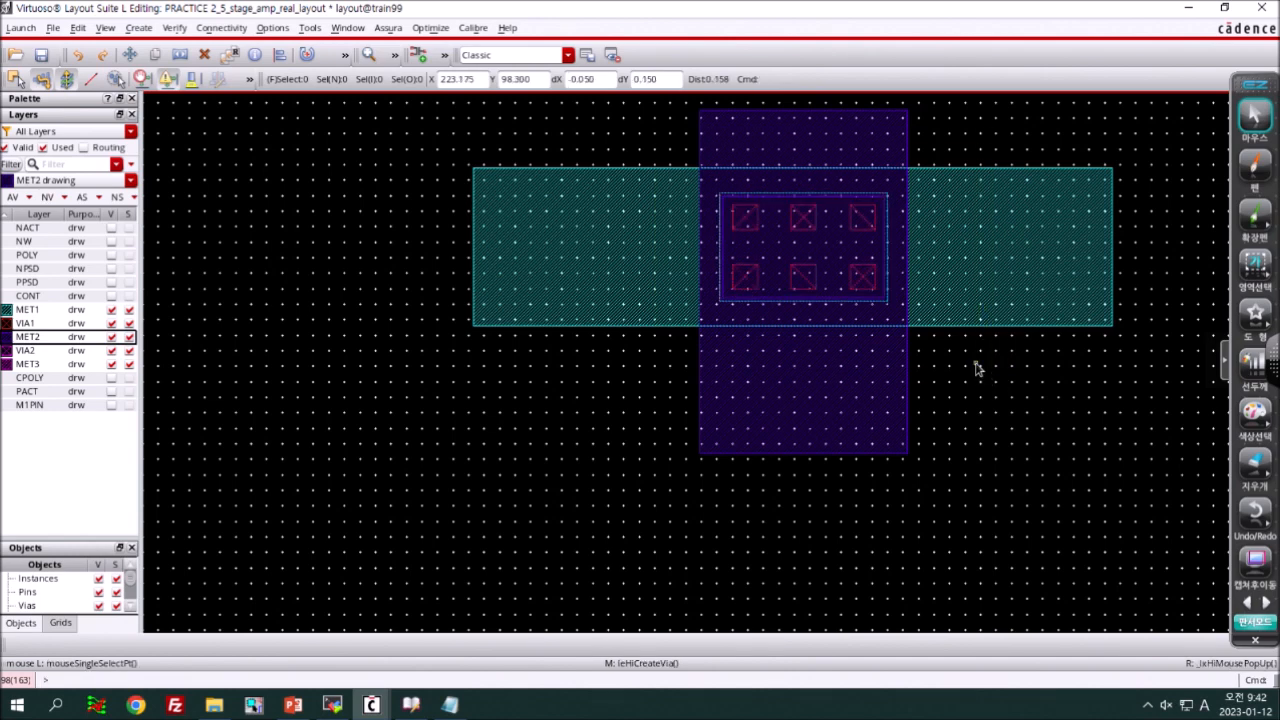
- Delete the automatic via and stretch the MET1 rectangle's right edge outward to a width of about 21.15
click(884, 274)
key(Delete)
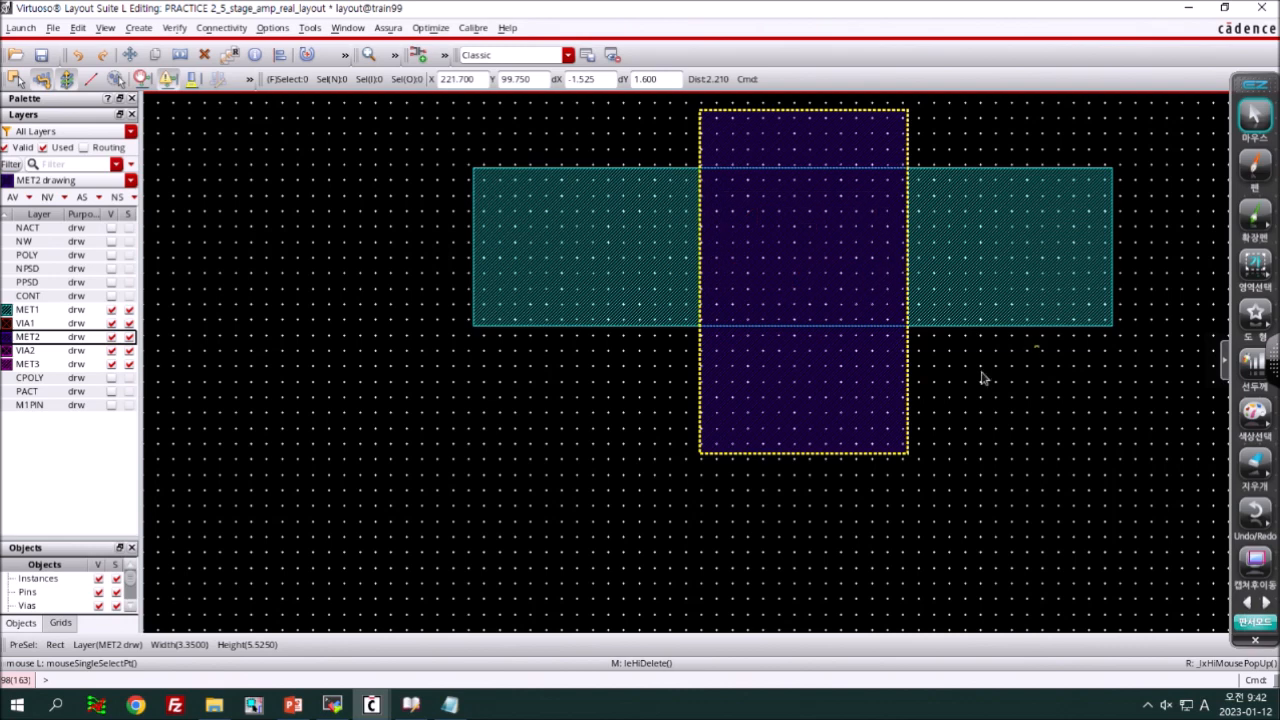
key(shift+z)
key(shift+z)
key(z)
click(566, 243)
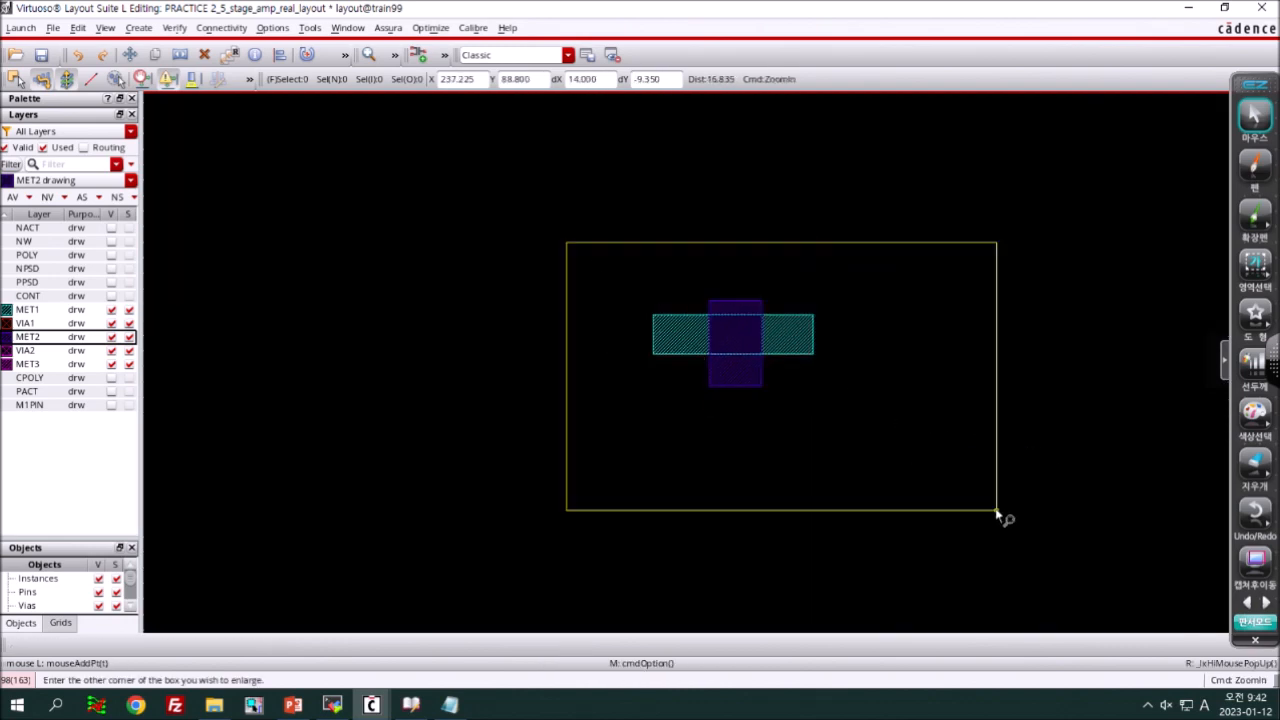
click(997, 511)
key(s)
click(780, 297)
click(1122, 318)
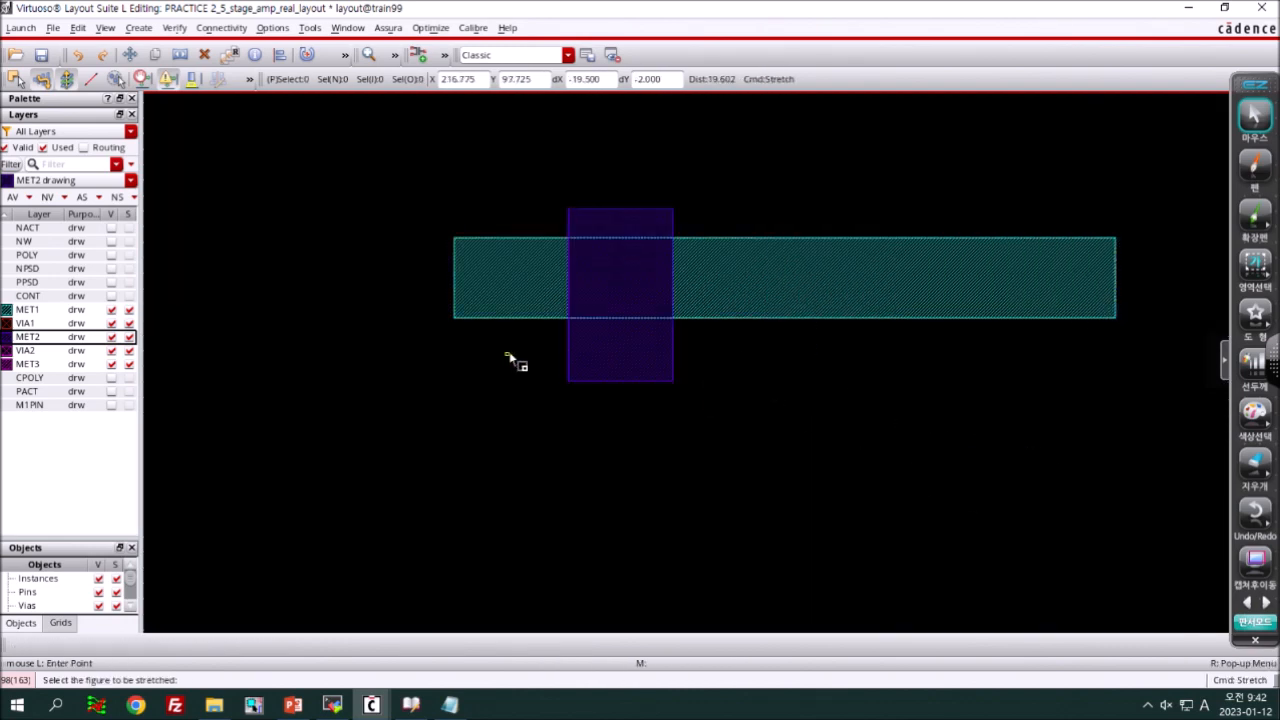
- Stretch the MET2 rectangle's lower edge downward to a height of about 11.83 and copy the rectangle across to the right end of MET1
click(623, 380)
click(628, 578)
key(c)
click(631, 473)
click(978, 472)
- Copy the MET1 rectangle downward across both MET2 rectangles and circle the upper-left and lower-right overlaps
click(751, 297)
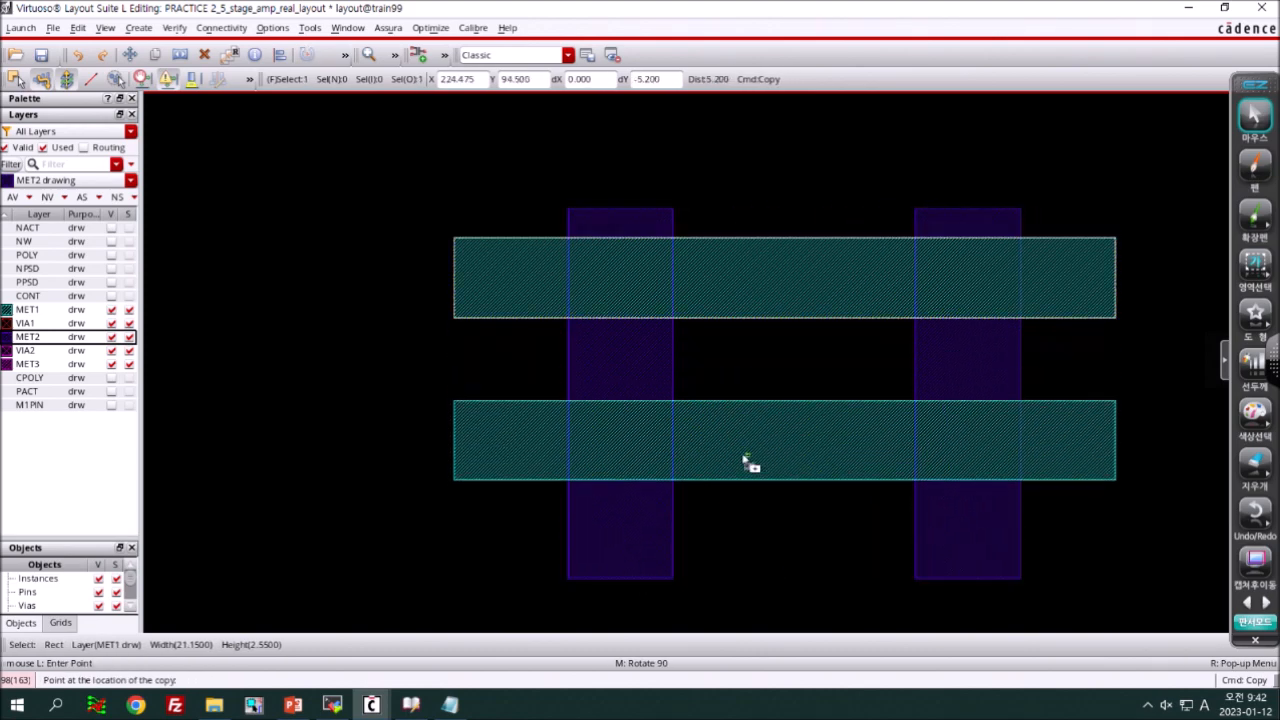
click(750, 474)
click(1255, 165)
mouse_move(640, 288)
mouse_down()
mouse_move(634, 234)
mouse_move(650, 303)
mouse_up()
drag(988, 476, 990, 494)
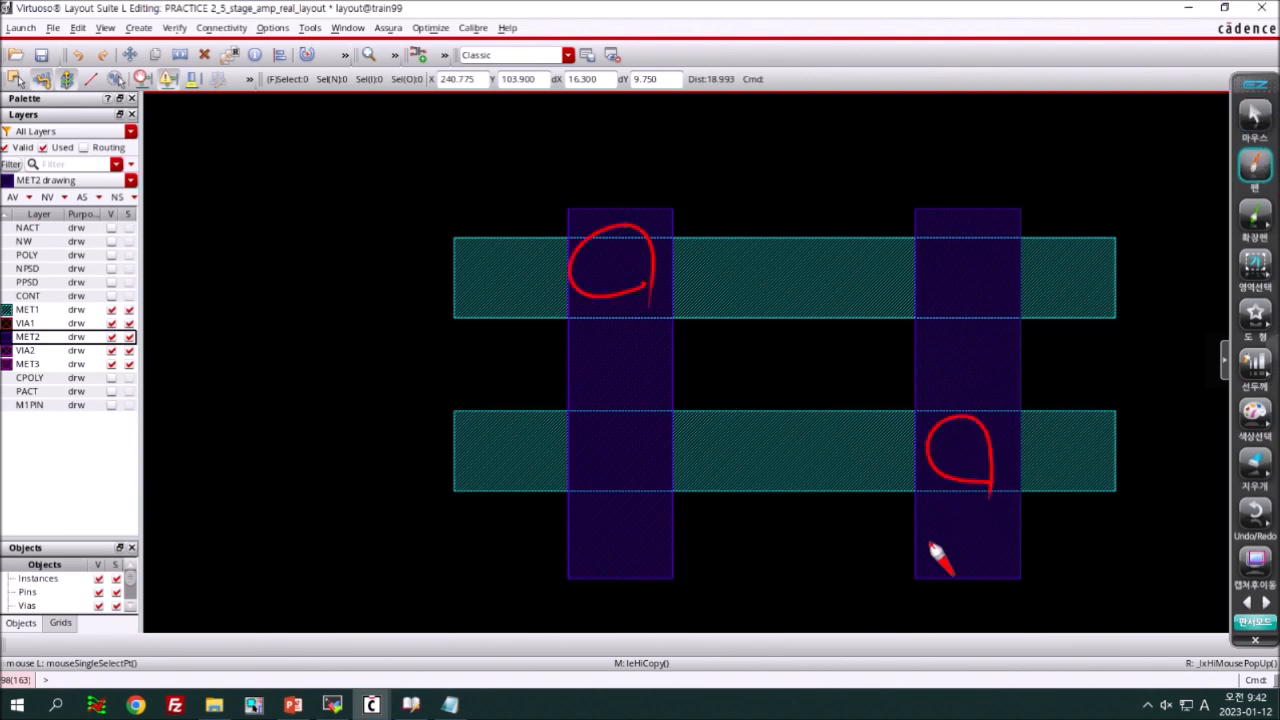
key(Escape)
- Insert Auto mode vias individually on the upper-left and lower-right overlaps, and delete both vias
key(o)
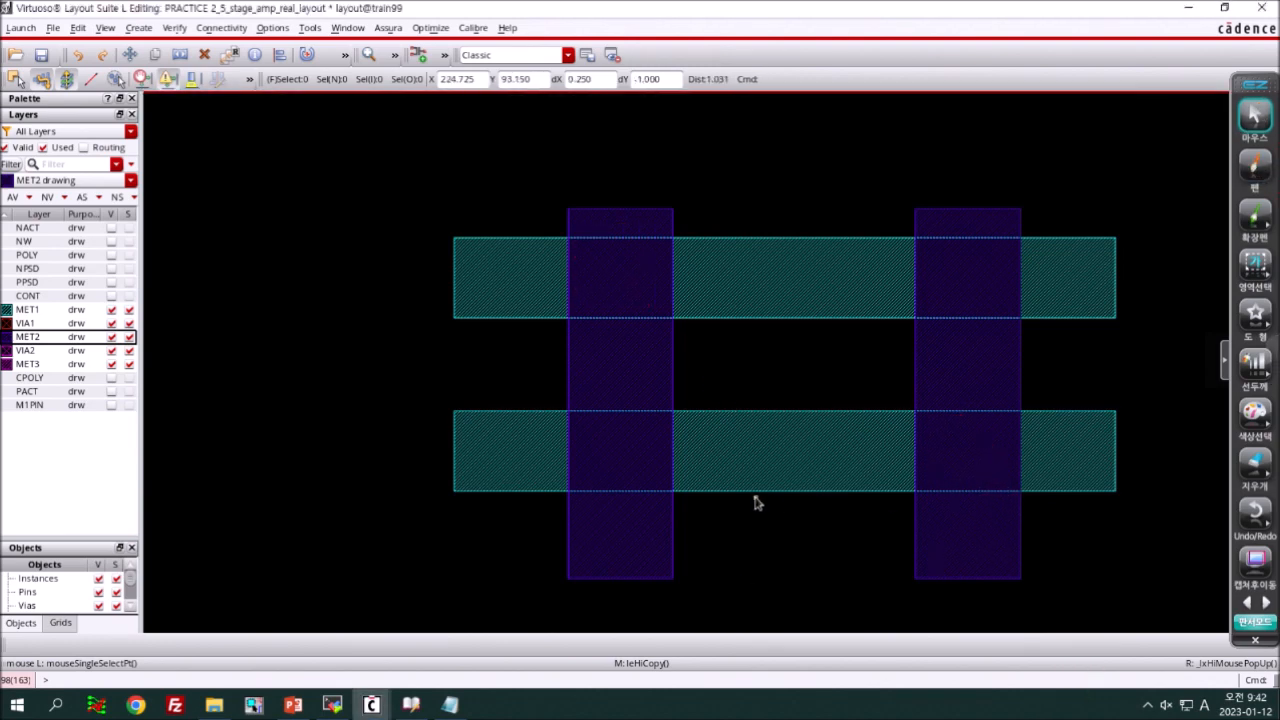
key(F3)
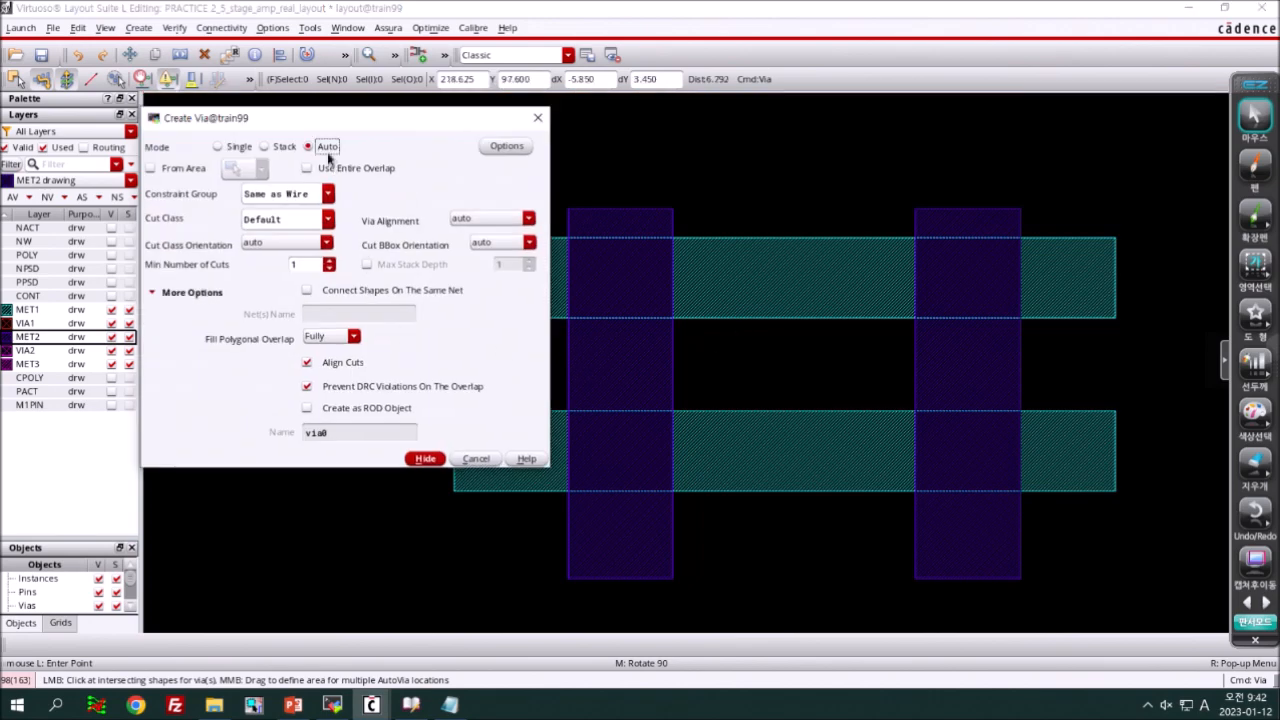
click(629, 286)
click(966, 452)
key(Escape)
drag(509, 211, 1090, 532)
key(Delete)
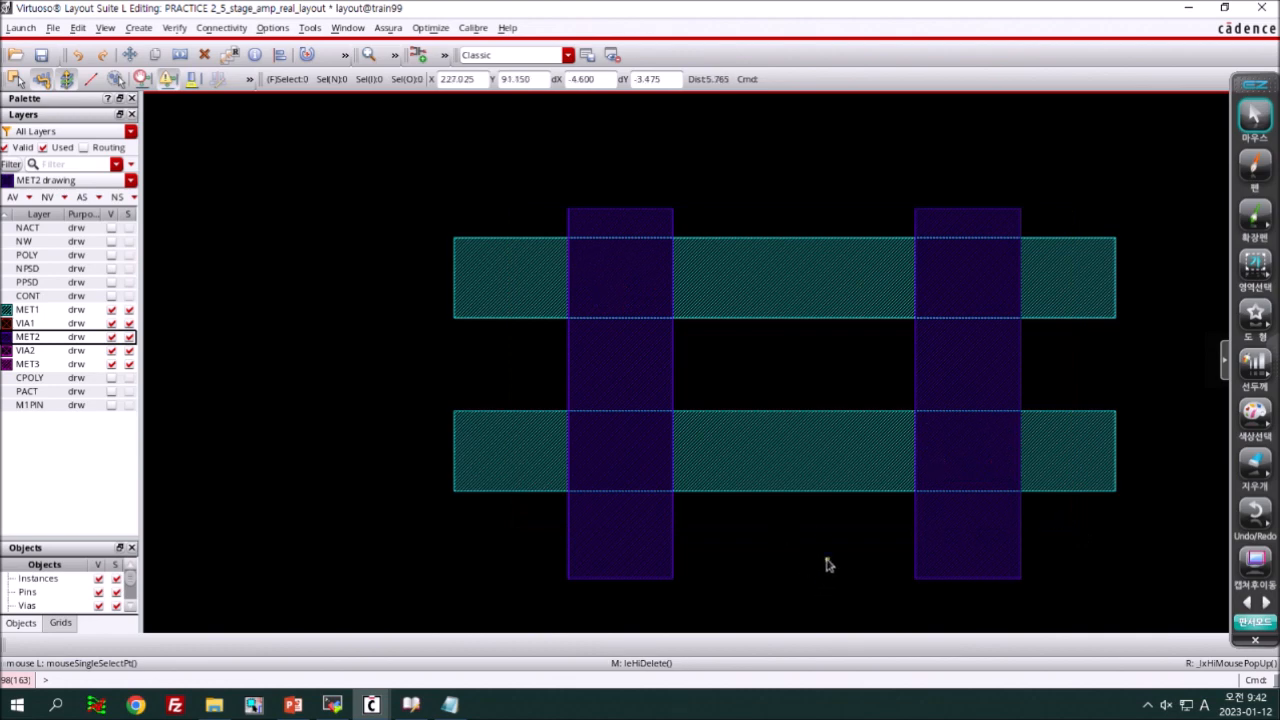
- Assign the net name A to the upper MET1 rectangle and the left MET2 rectangle
click(711, 303)
shift+click(623, 366)
key(q)
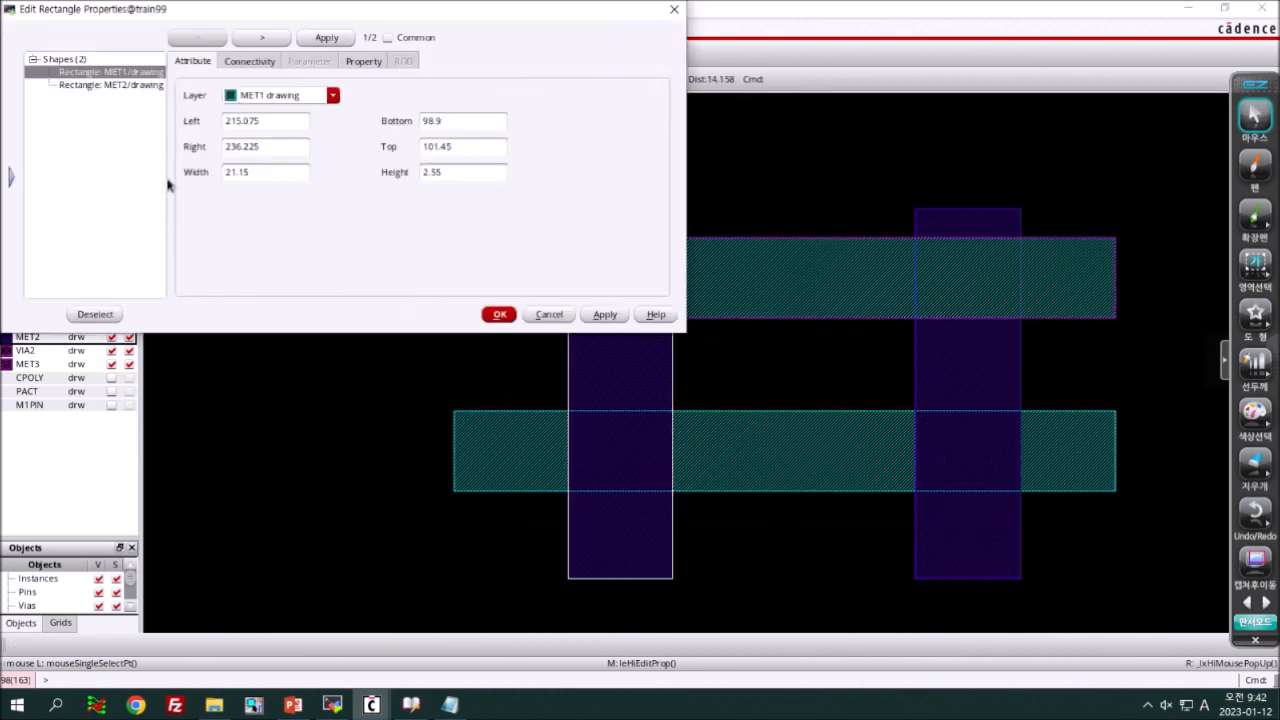
click(248, 63)
click(260, 96)
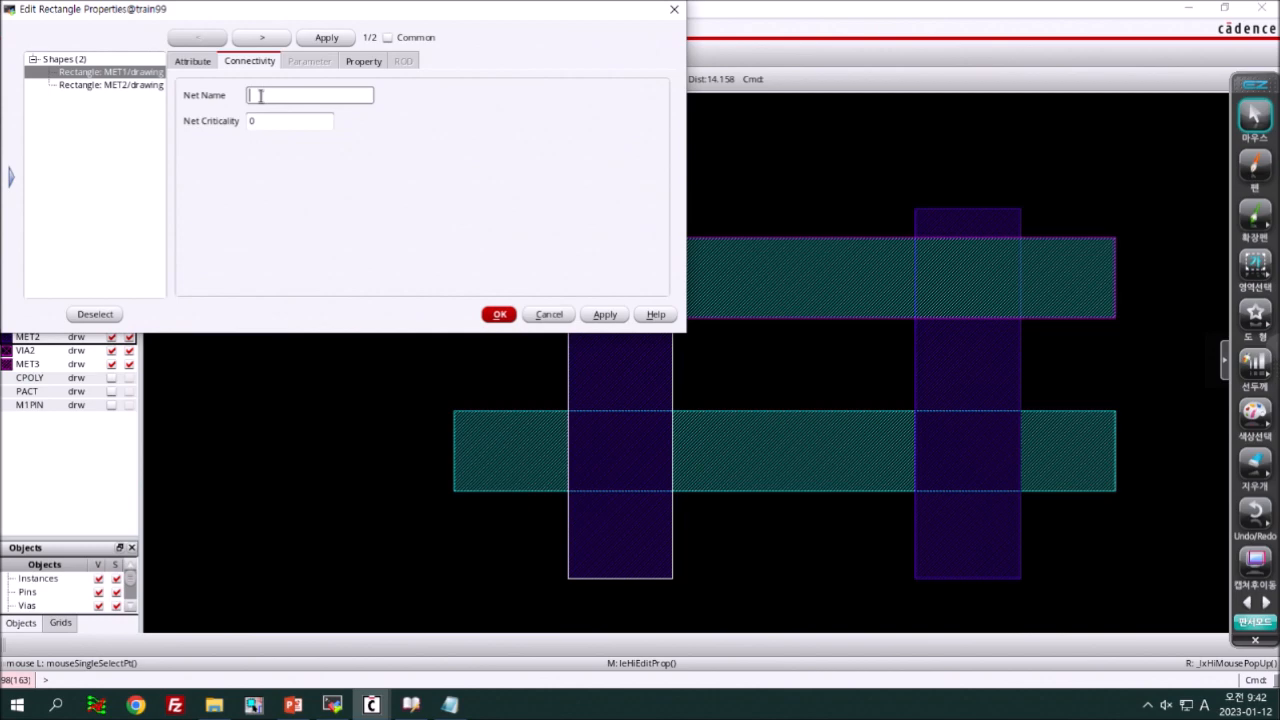
text(A)
click(307, 40)
click(262, 37)
click(266, 97)
text(A)
click(327, 38)
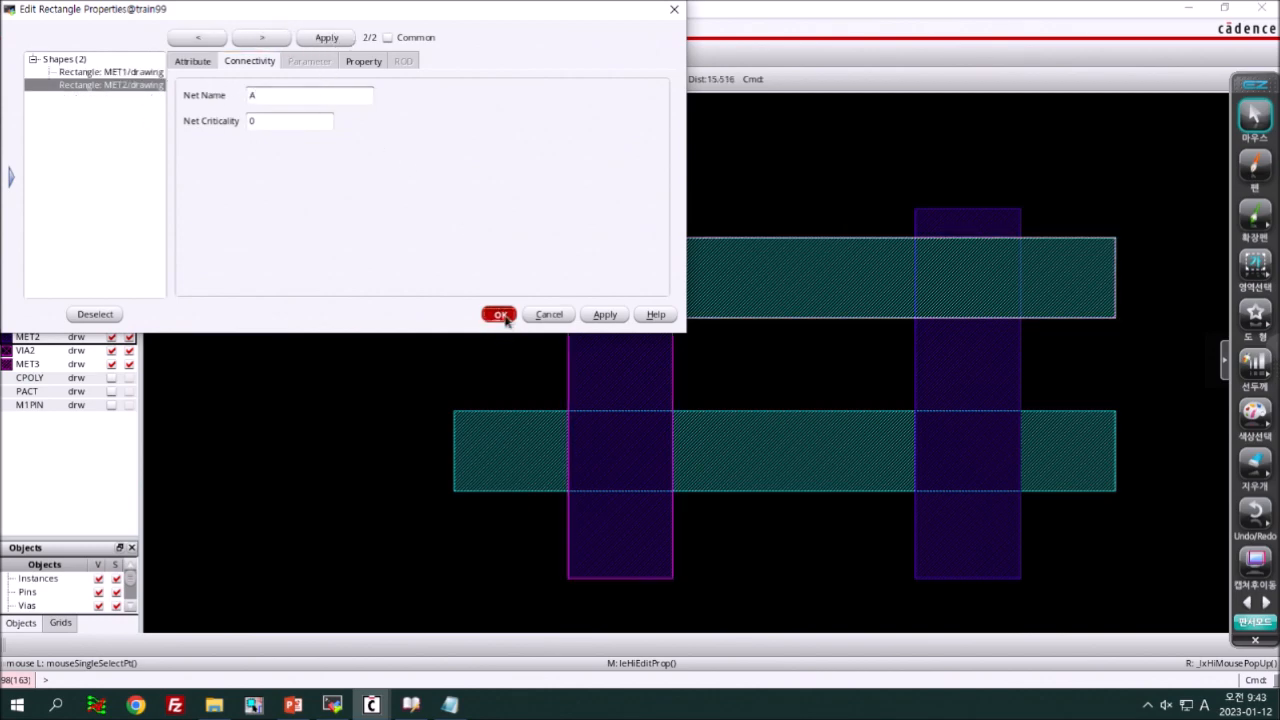
click(500, 314)
- Assign the net name B to the lower MET1 rectangle and the right MET2 rectangle, and clear the selection
click(983, 363)
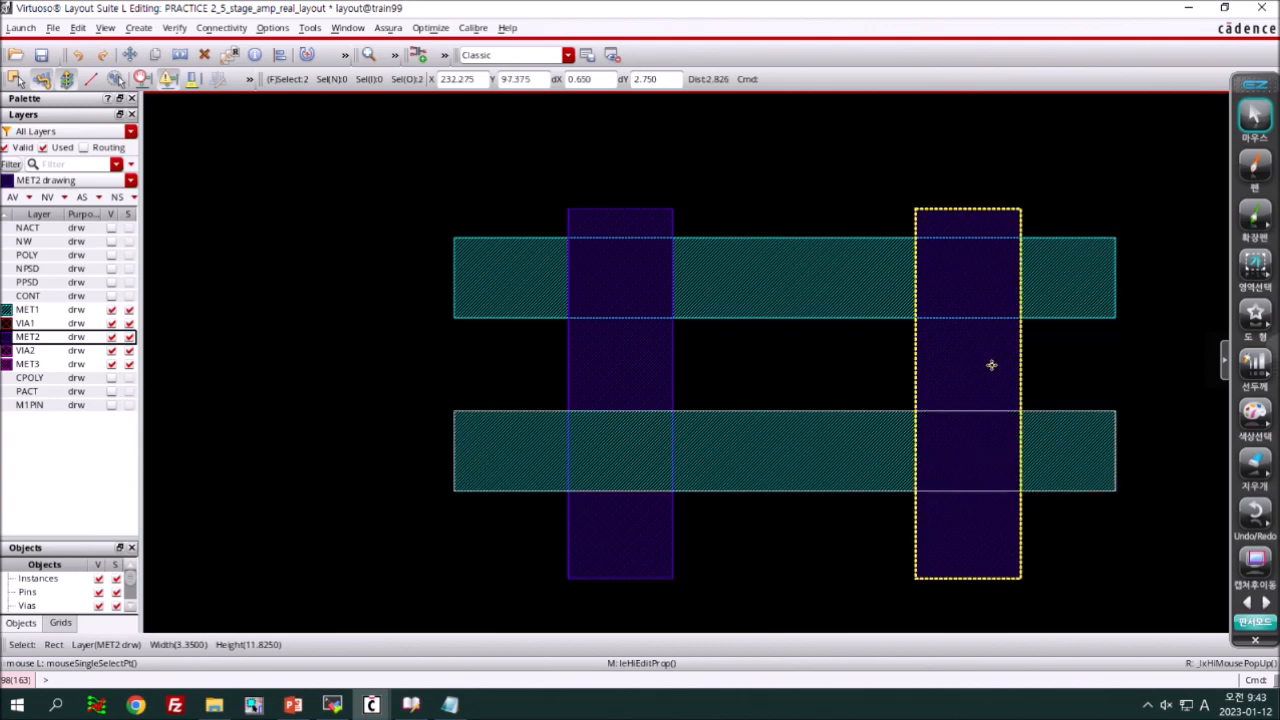
middle_click(983, 363)
click(279, 98)
text(B)
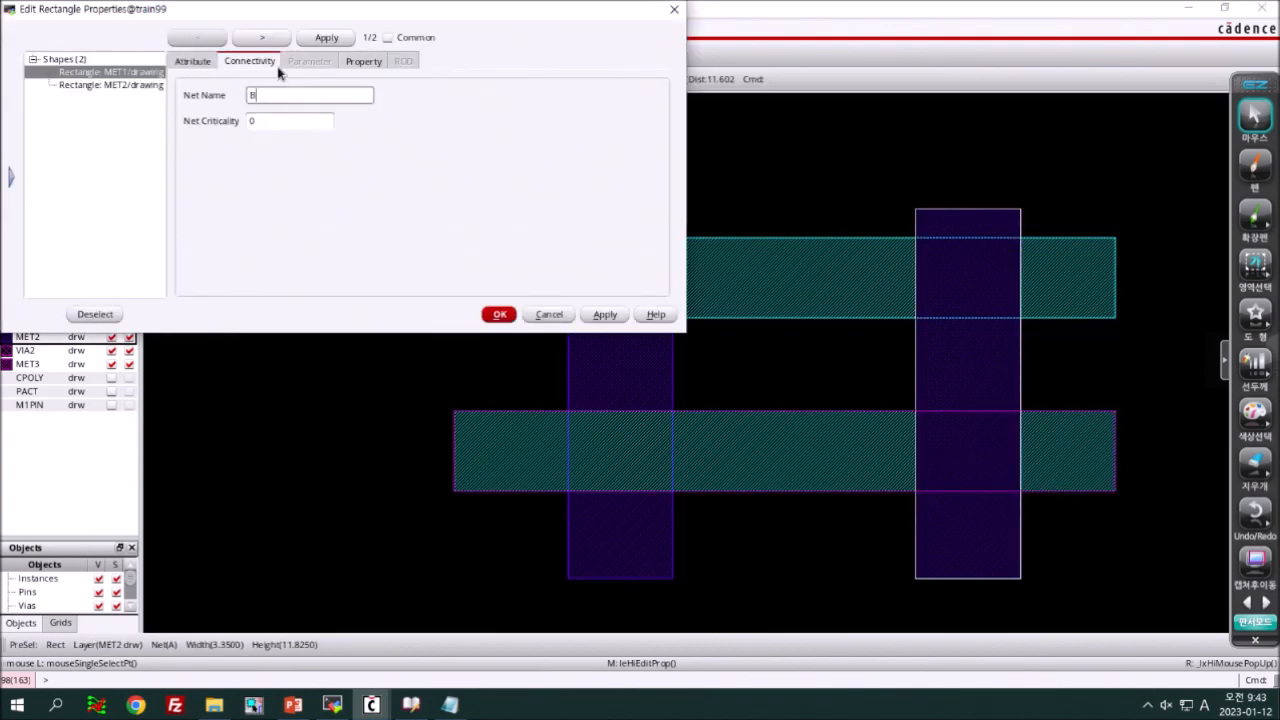
click(255, 40)
click(271, 97)
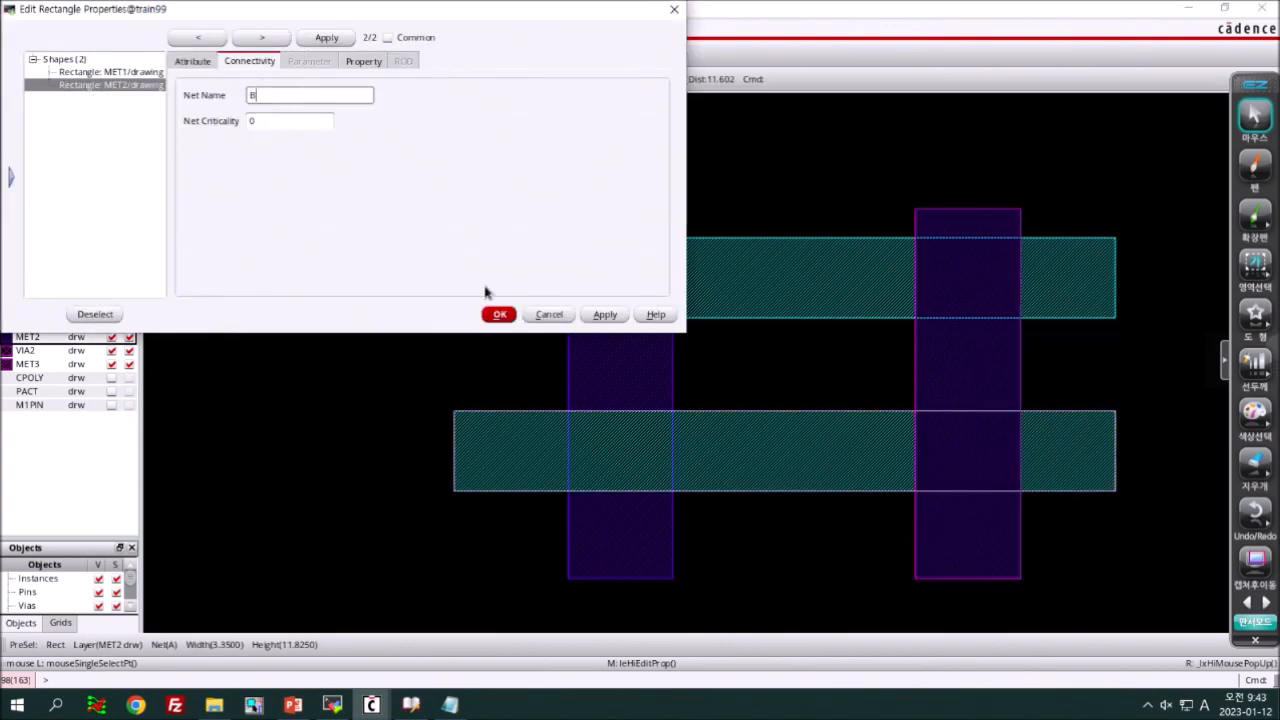
click(492, 311)
click(792, 211)
- Enable Connect Shapes On The Same Net for Auto vias and insert them by defining an area around all four overlaps
key(o)
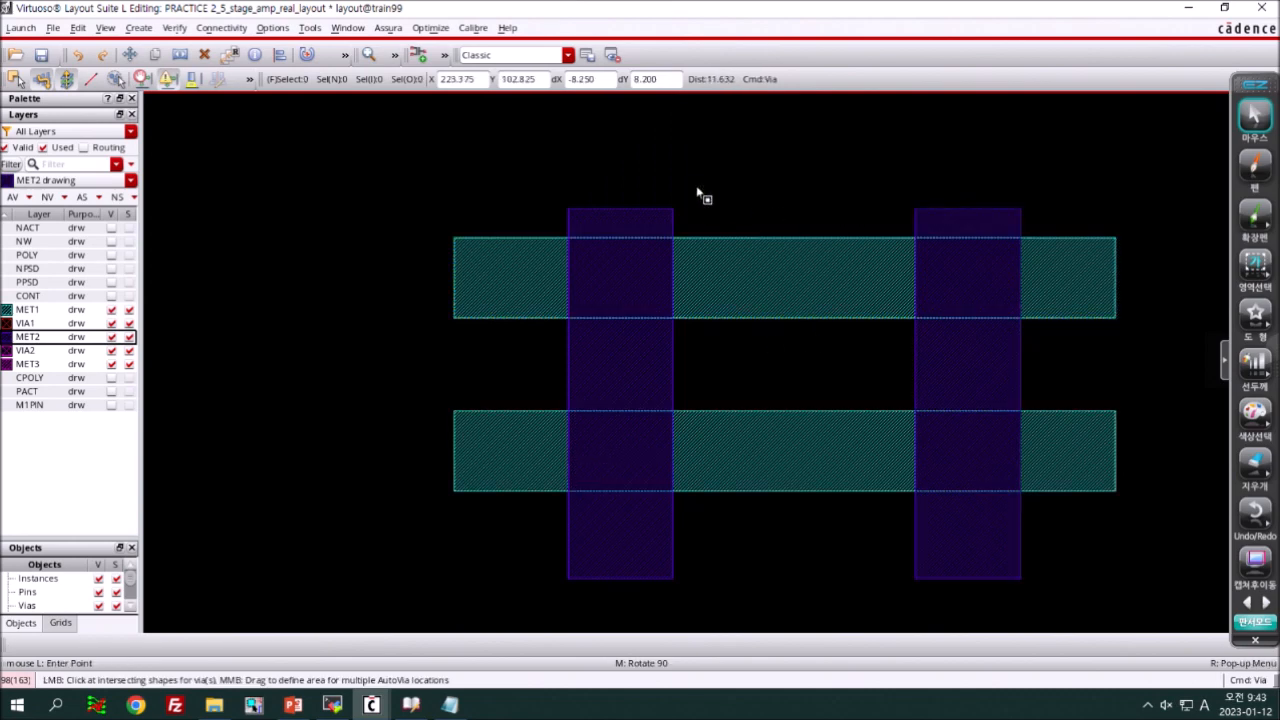
key(F3)
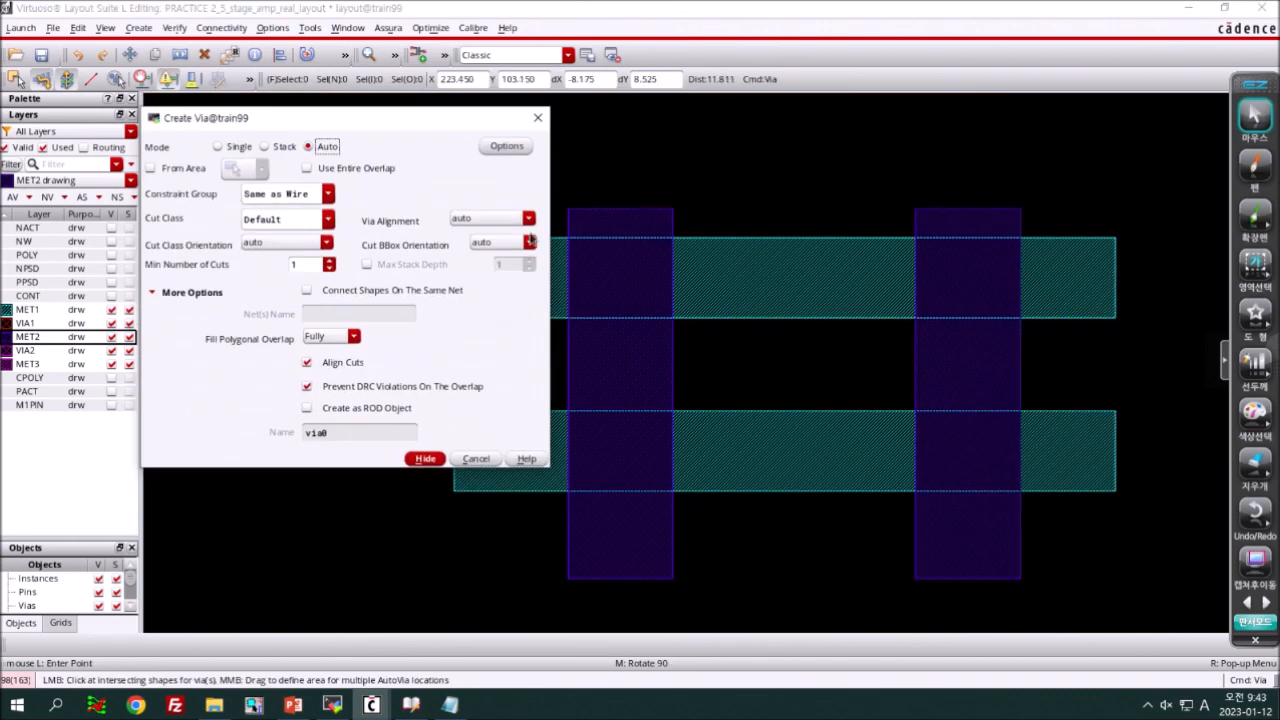
click(354, 292)
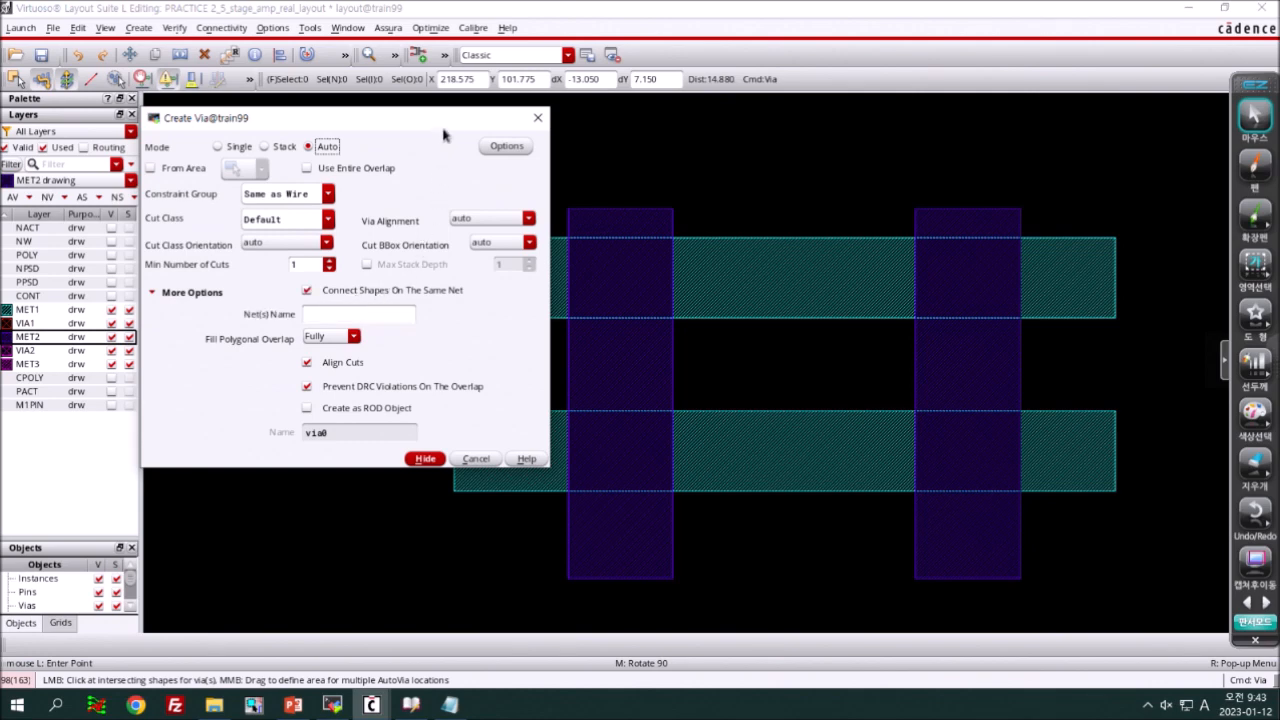
drag(454, 120, 333, 110)
middle_drag(526, 213, 1074, 527)
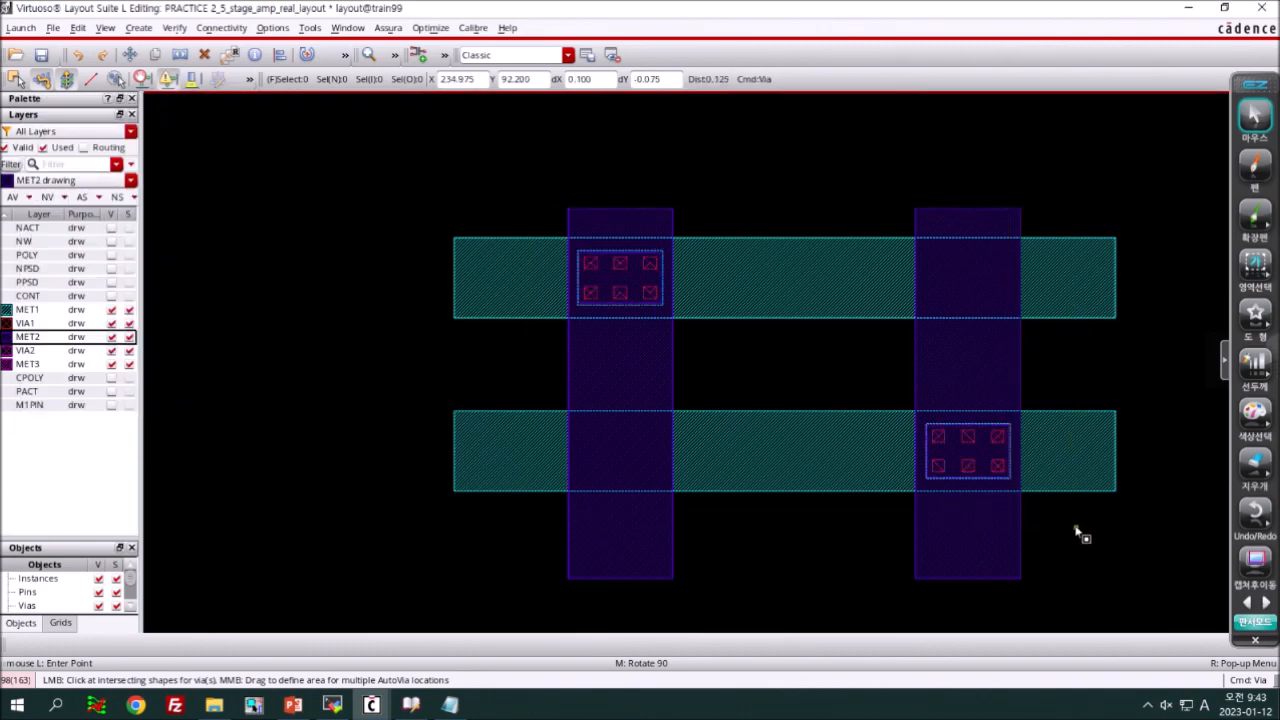
- Delete all the practice metal rectangles and vias, and show every layer of the whole amplifier layout
key(Escape)
drag(362, 166, 1149, 594)
key(Delete)
key(f)
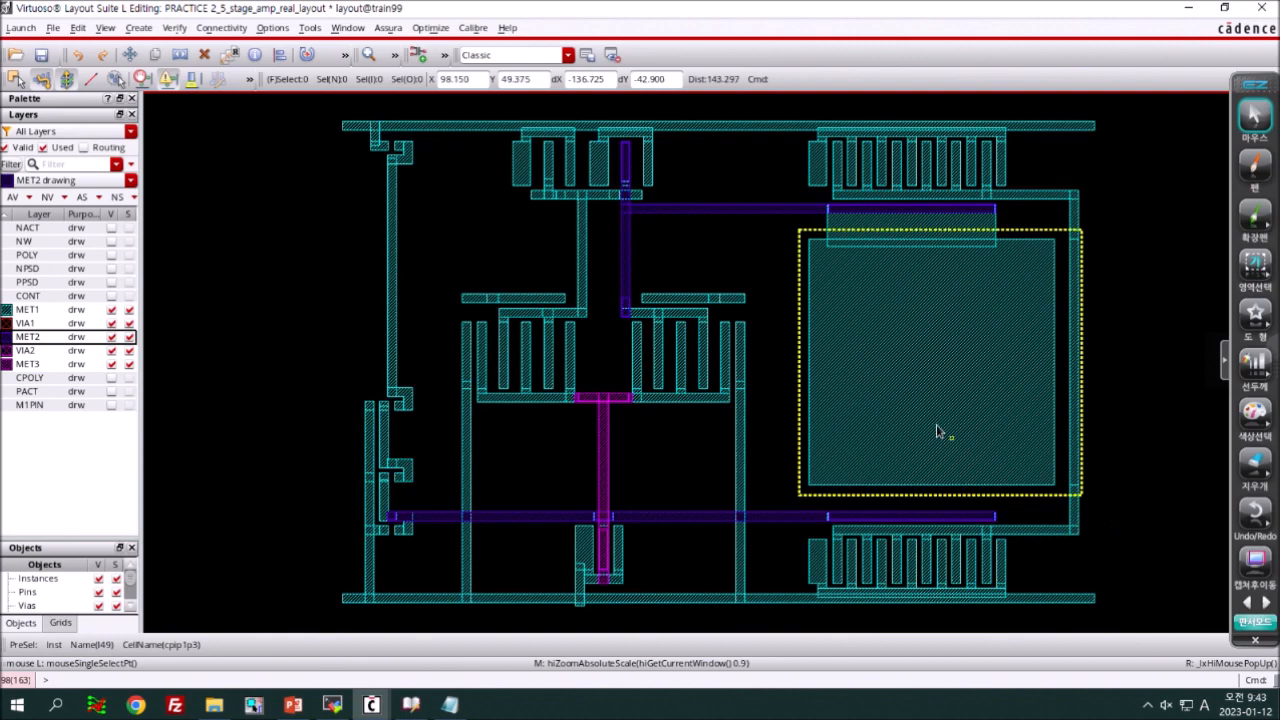
click(13, 196)
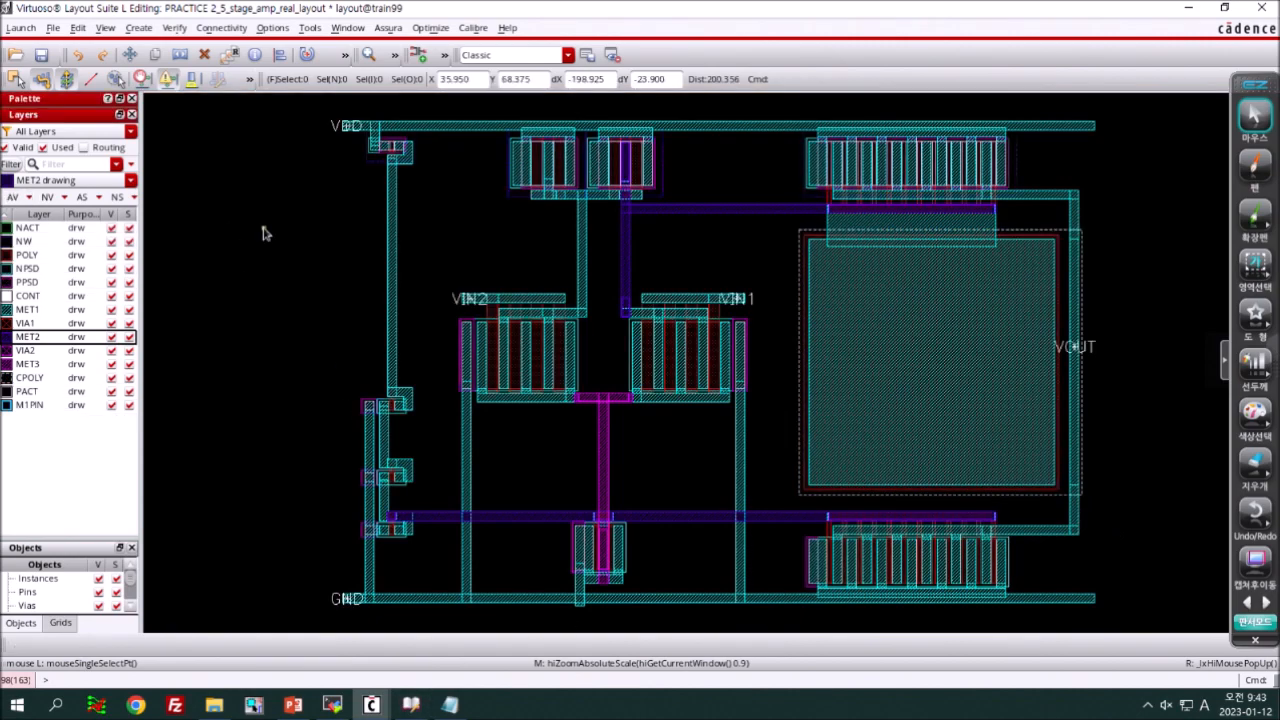
- Review the Single, Stack and Auto modes of the Create Via options and hide the dialog
key(i)
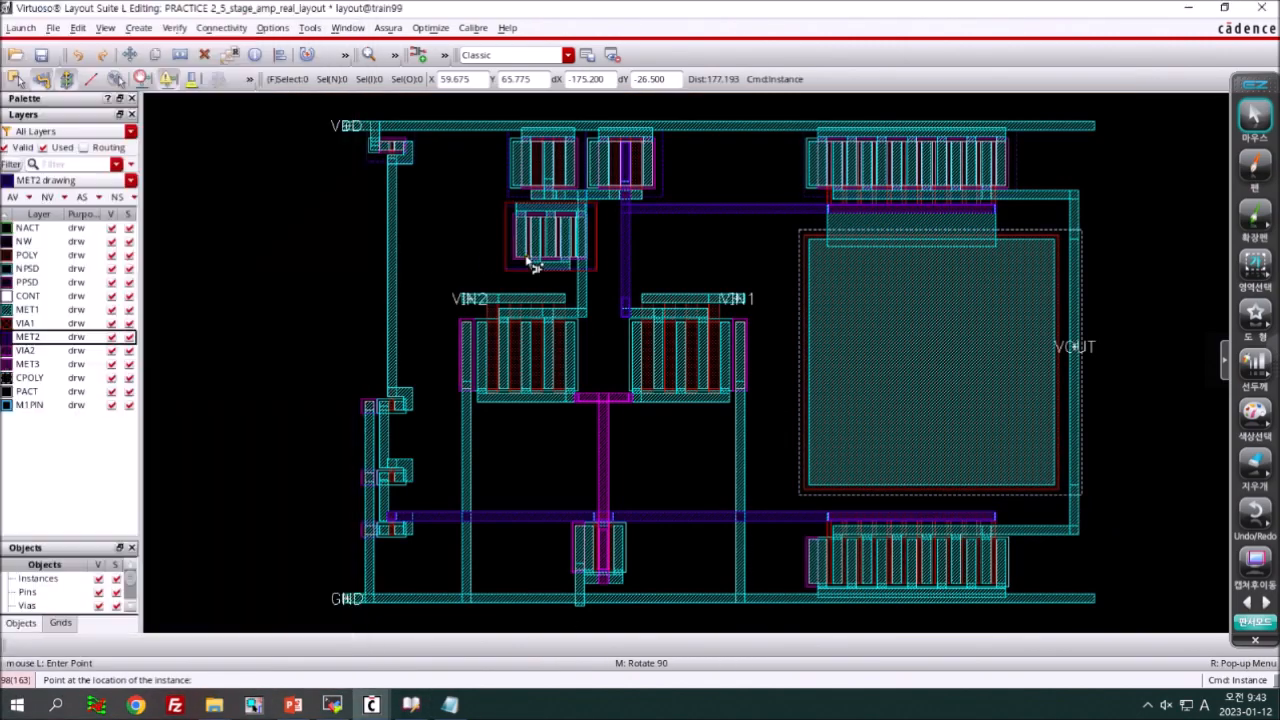
key(o)
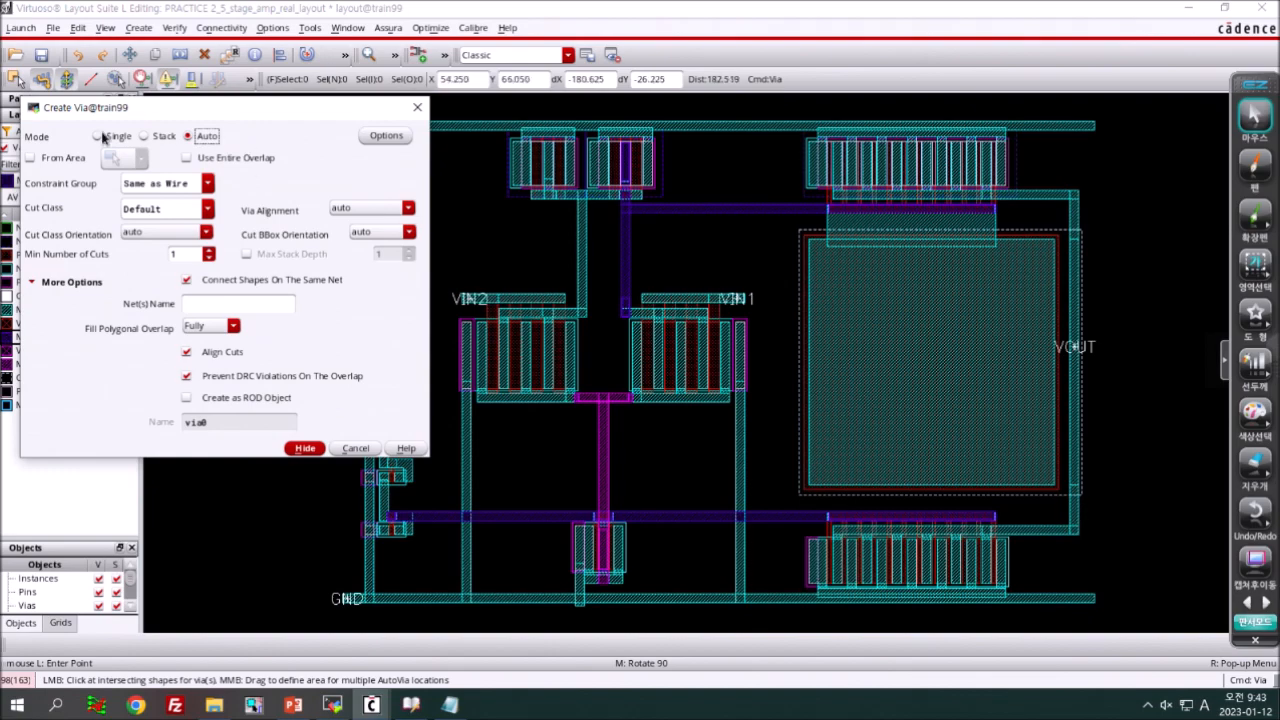
click(103, 136)
drag(207, 110, 660, 114)
click(598, 140)
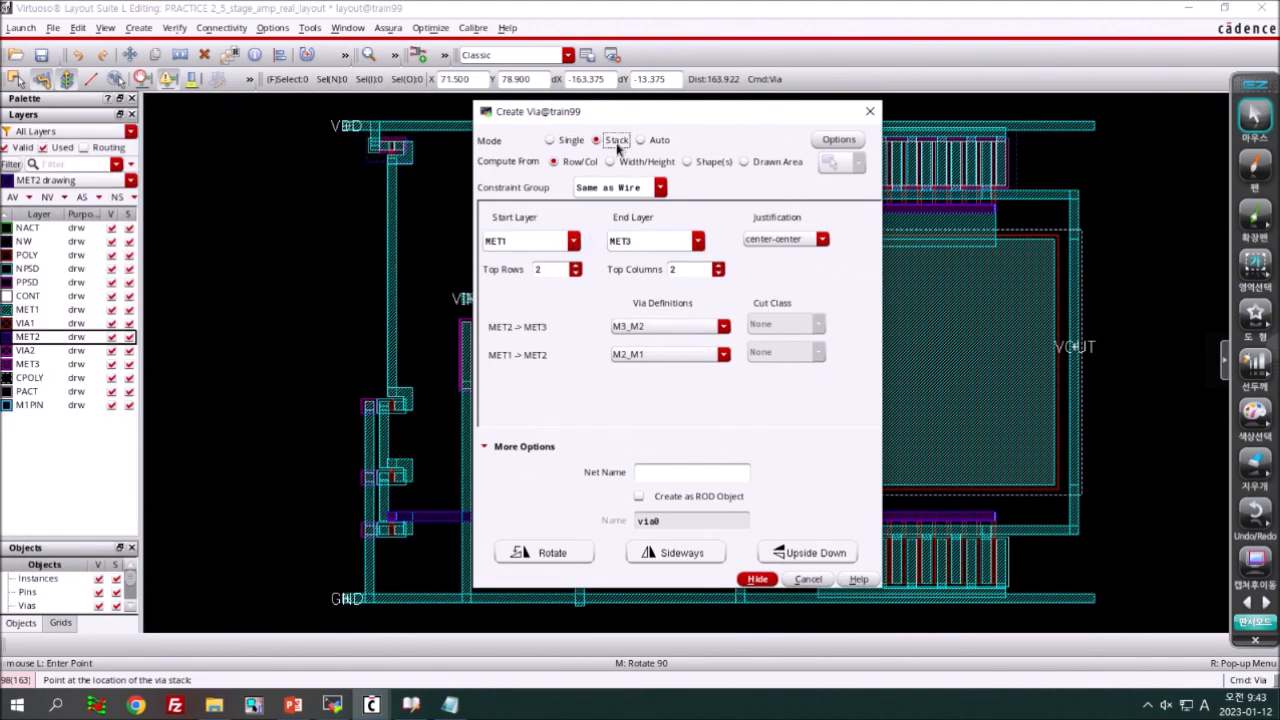
click(652, 141)
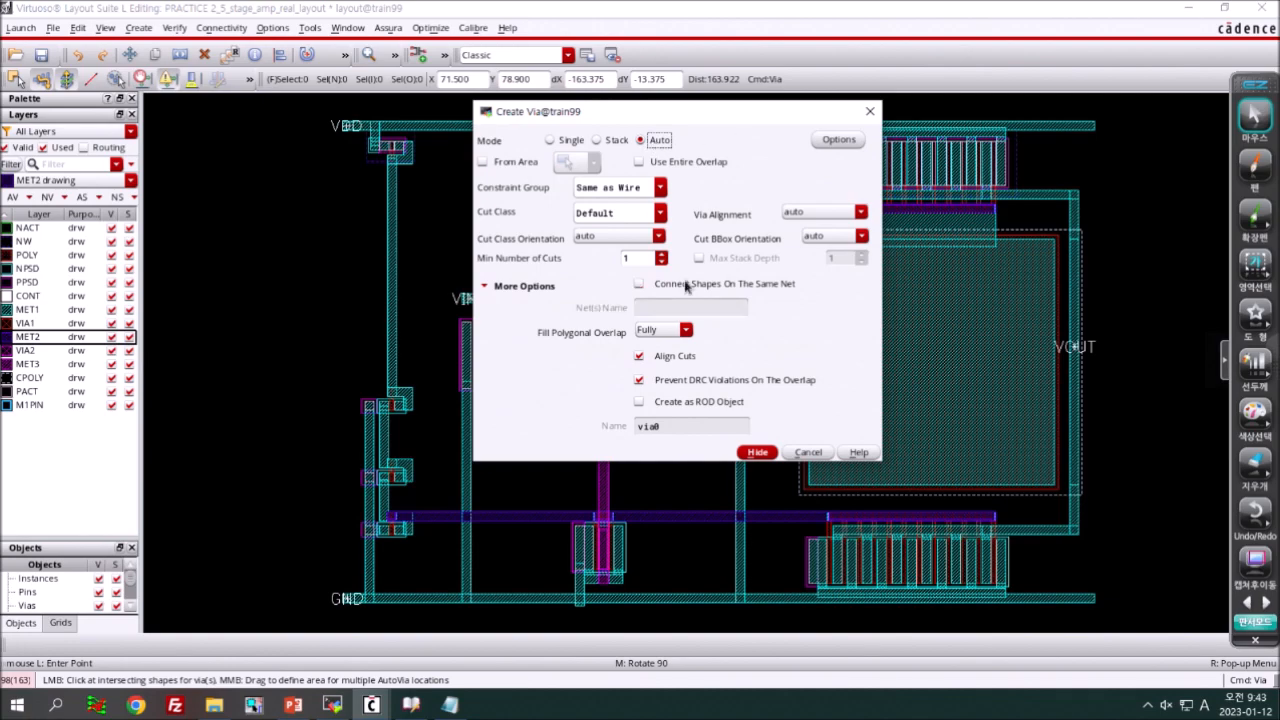
click(760, 453)
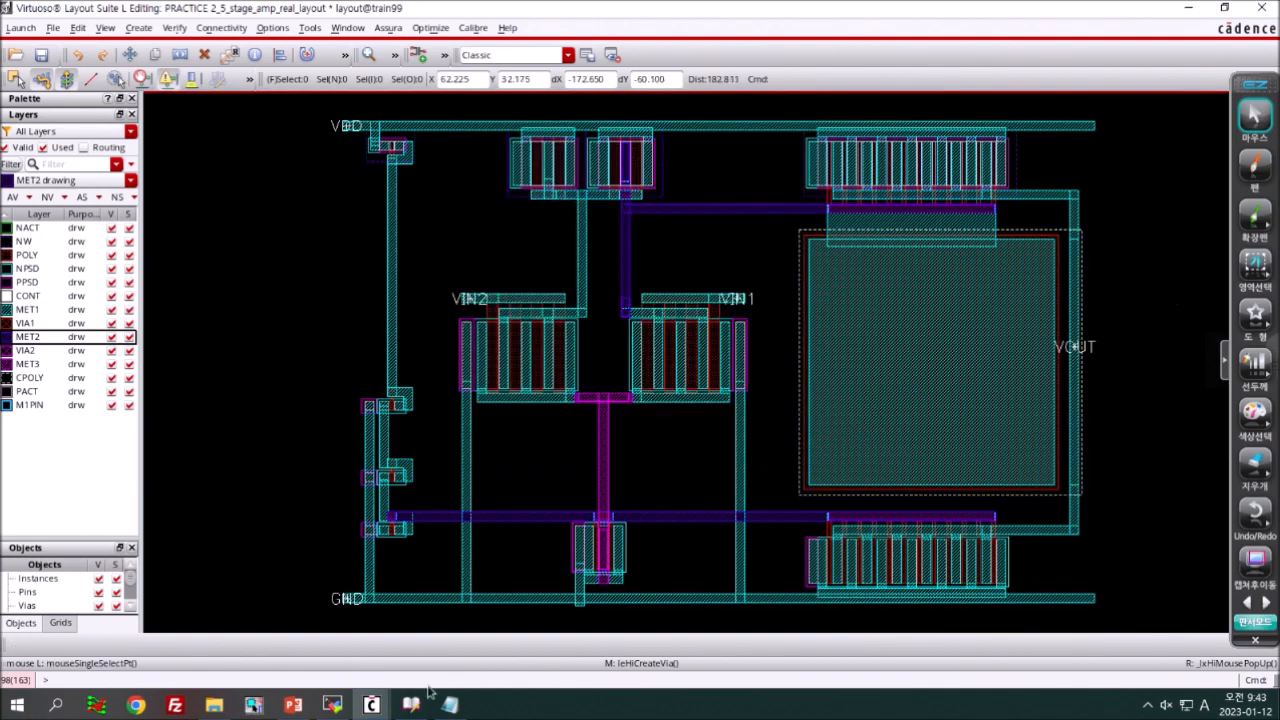
- Switch to the PowerPoint lecture and review the Exercise - I slide as a full-screen slide show
click(295, 705)
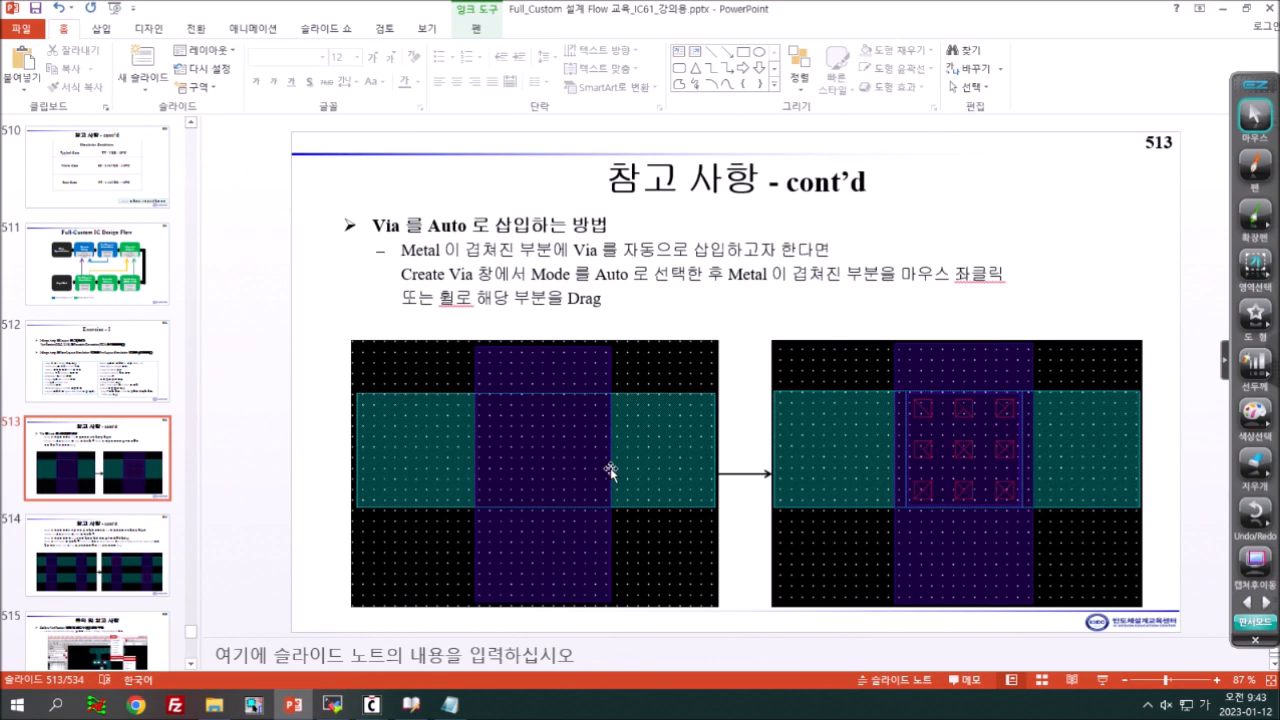
scroll(611, 472, up, 2)
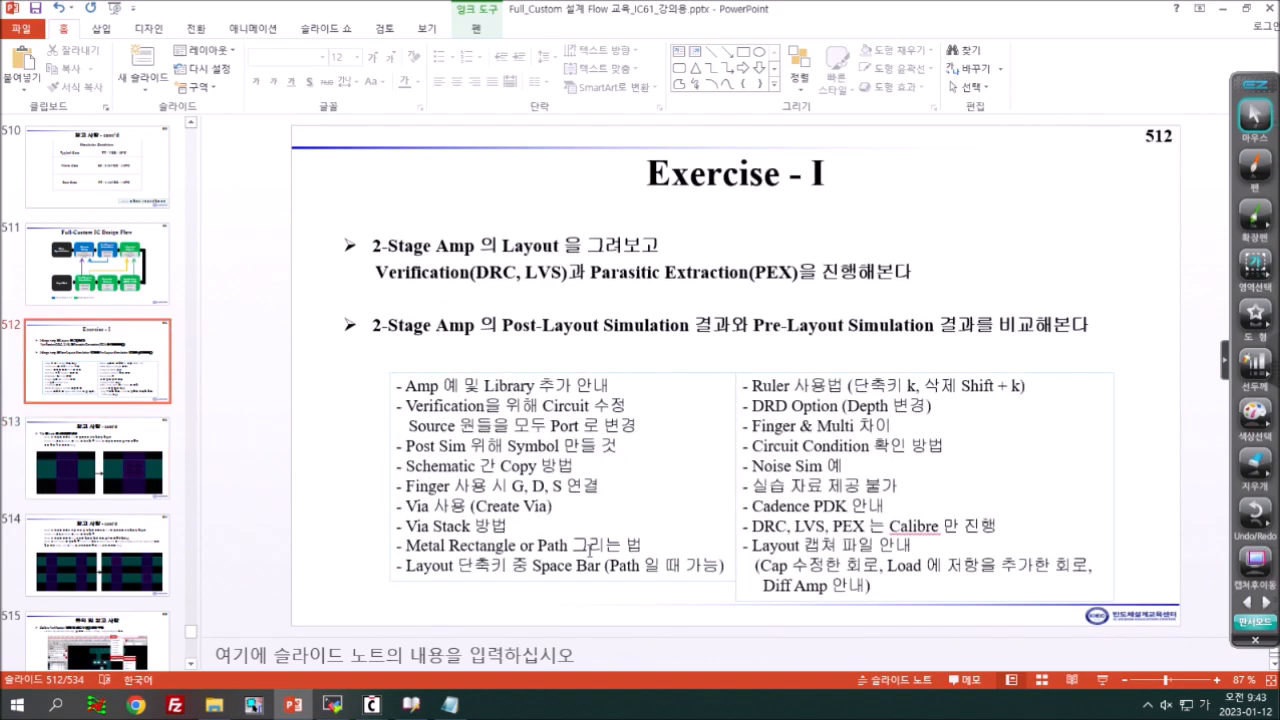
click(1101, 680)
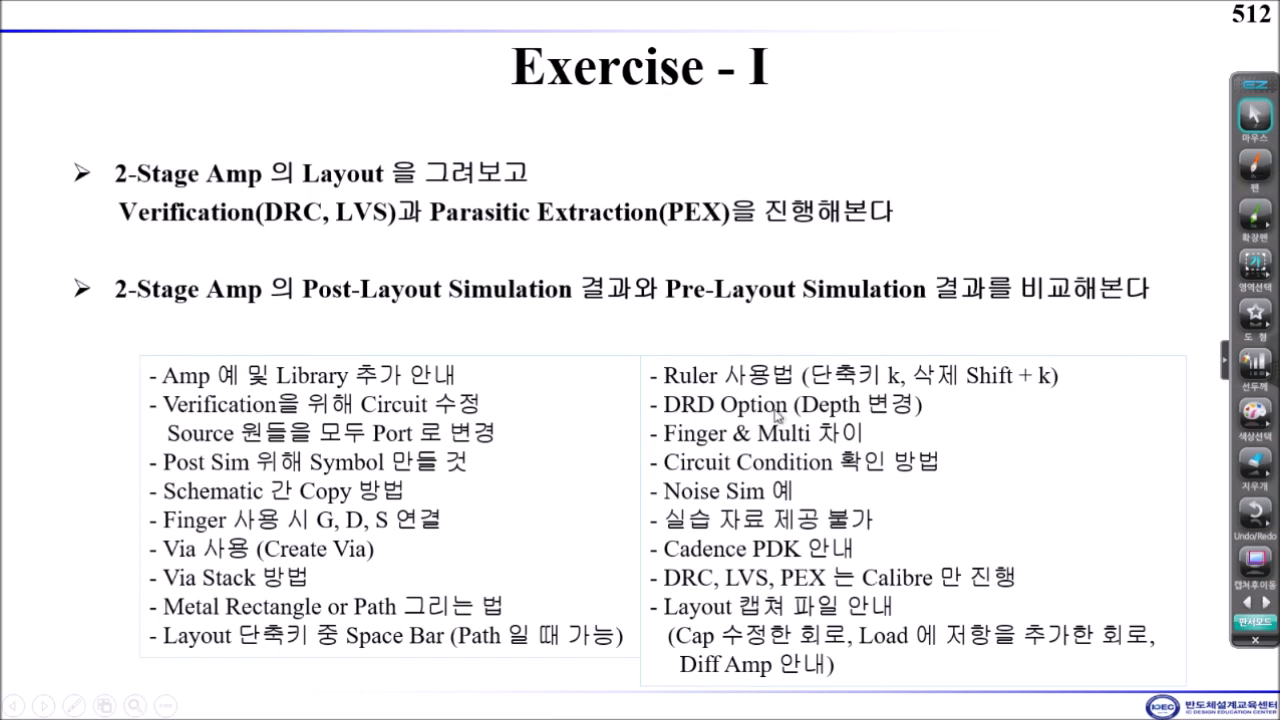
key(Escape)
- Switch back to the Virtuoso layout, open the DRD options, circle the DRD mode controls, and close the options
click(408, 705)
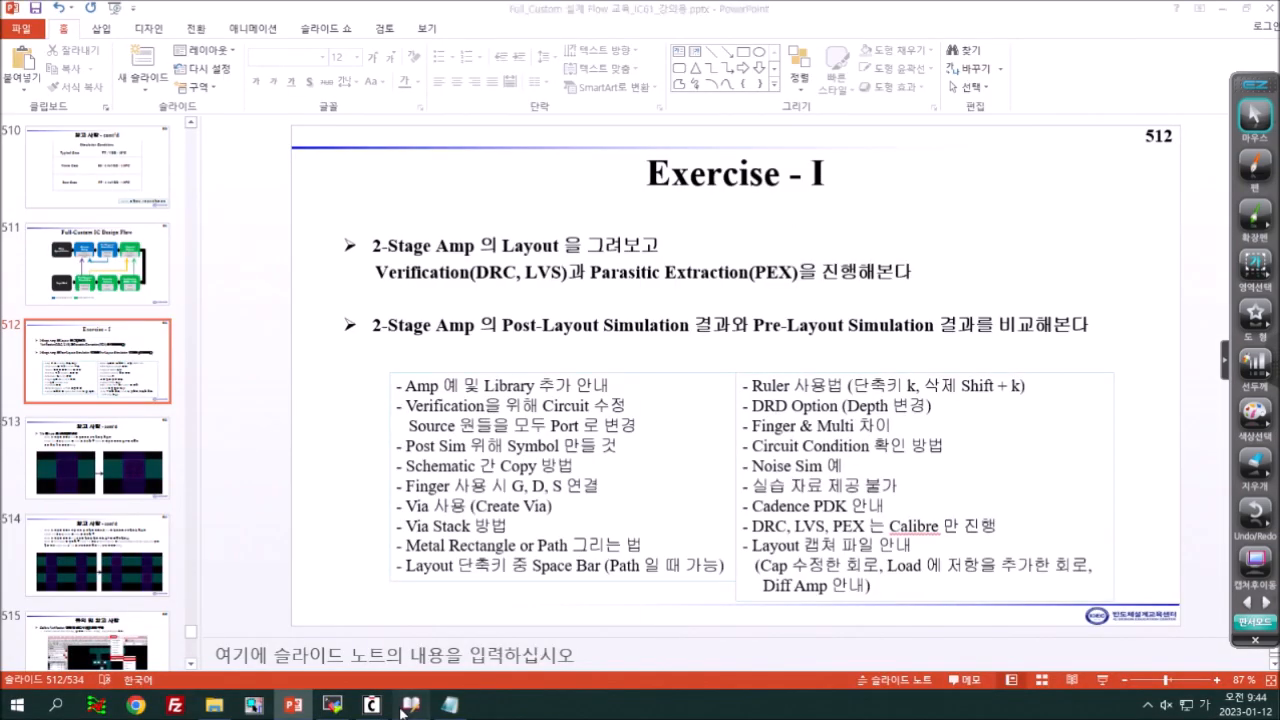
mouse_move(371, 705)
click(442, 630)
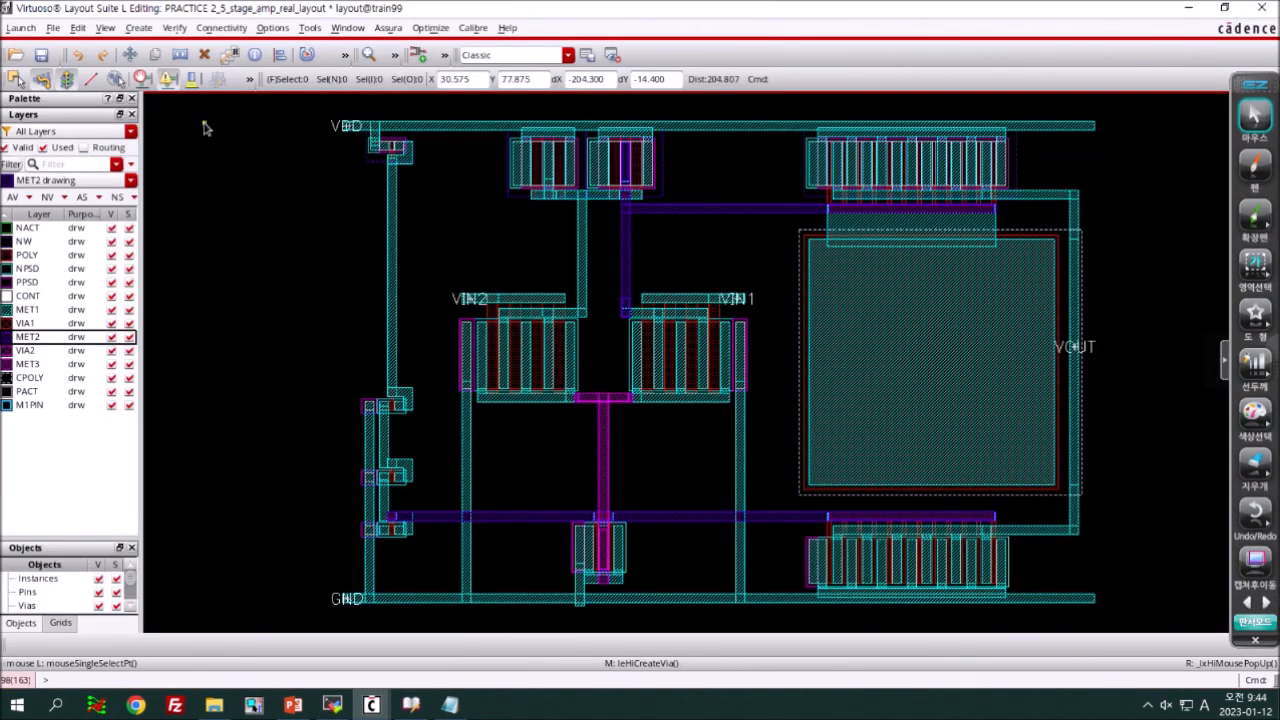
key(j)
drag(206, 20, 932, 50)
click(1255, 167)
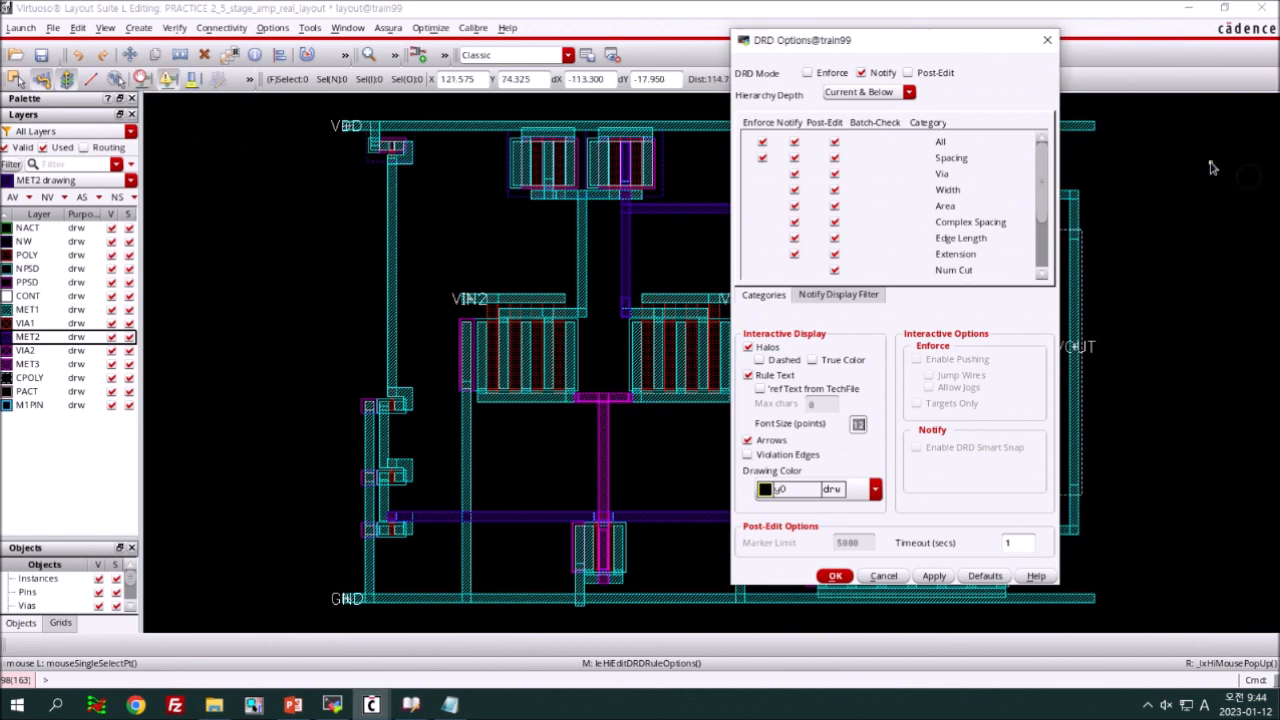
mouse_move(136, 100)
mouse_down()
mouse_move(215, 76)
mouse_move(138, 103)
mouse_up()
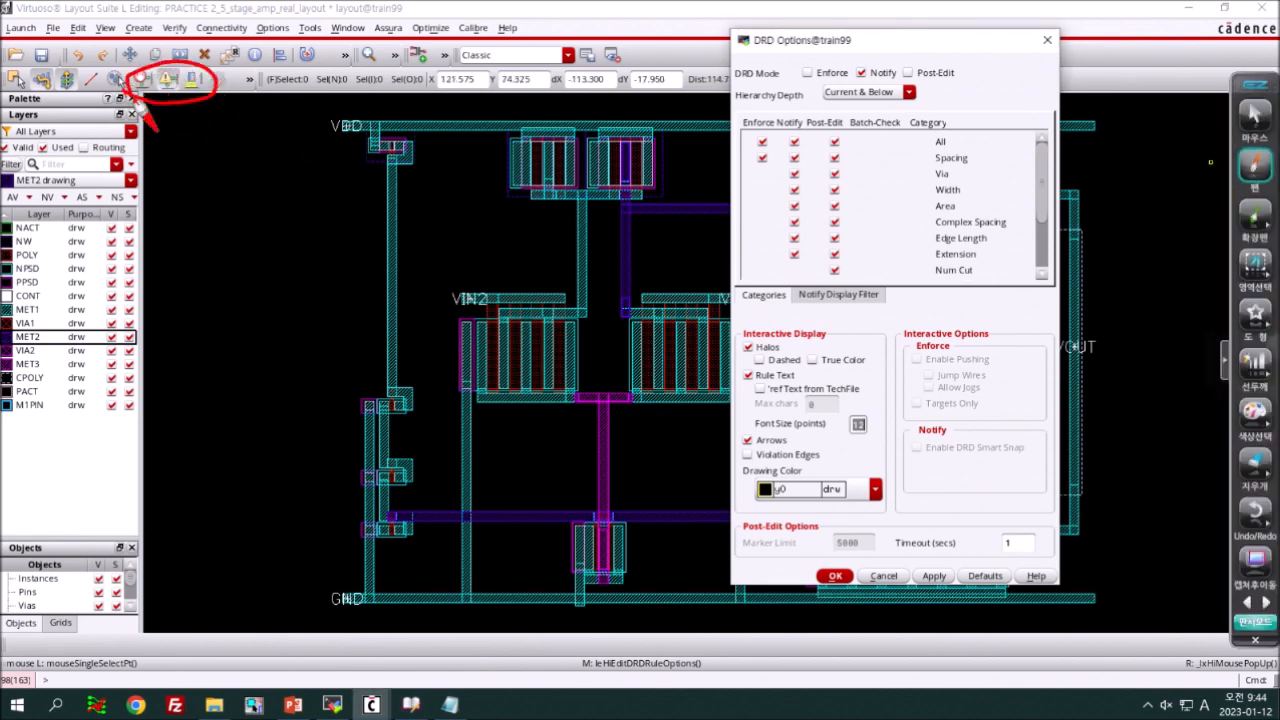
key(Escape)
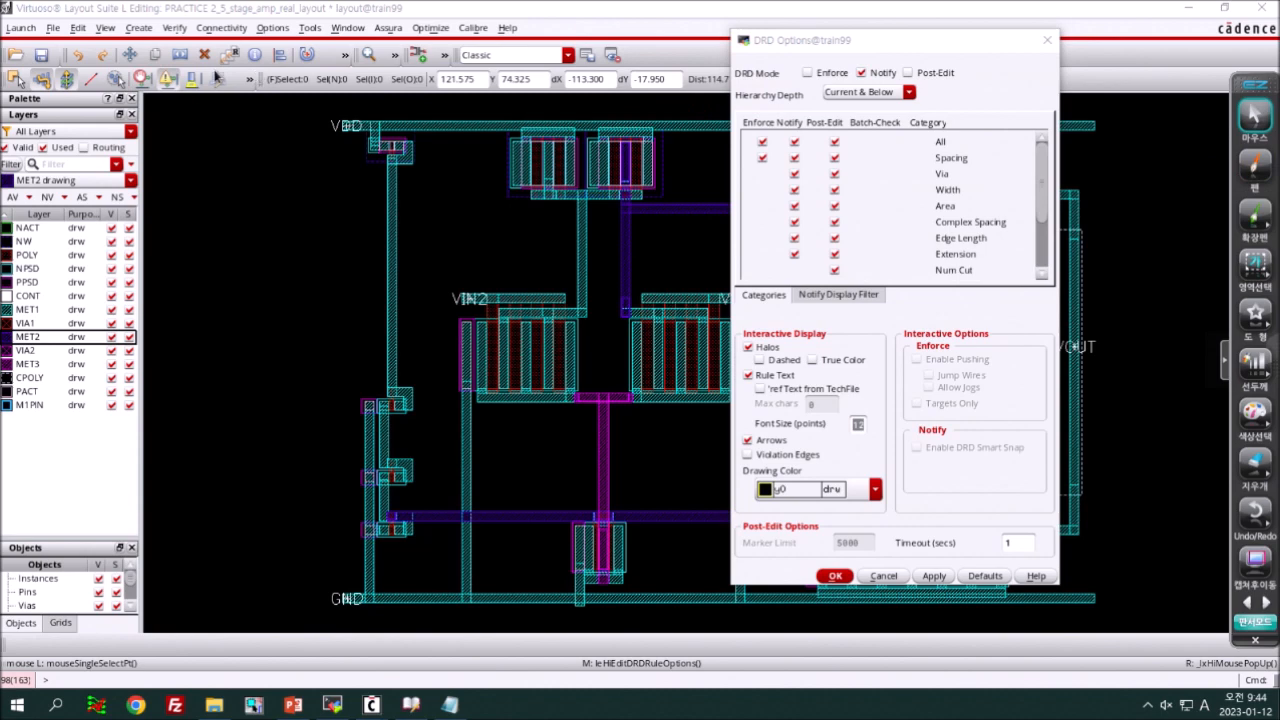
key(Escape)
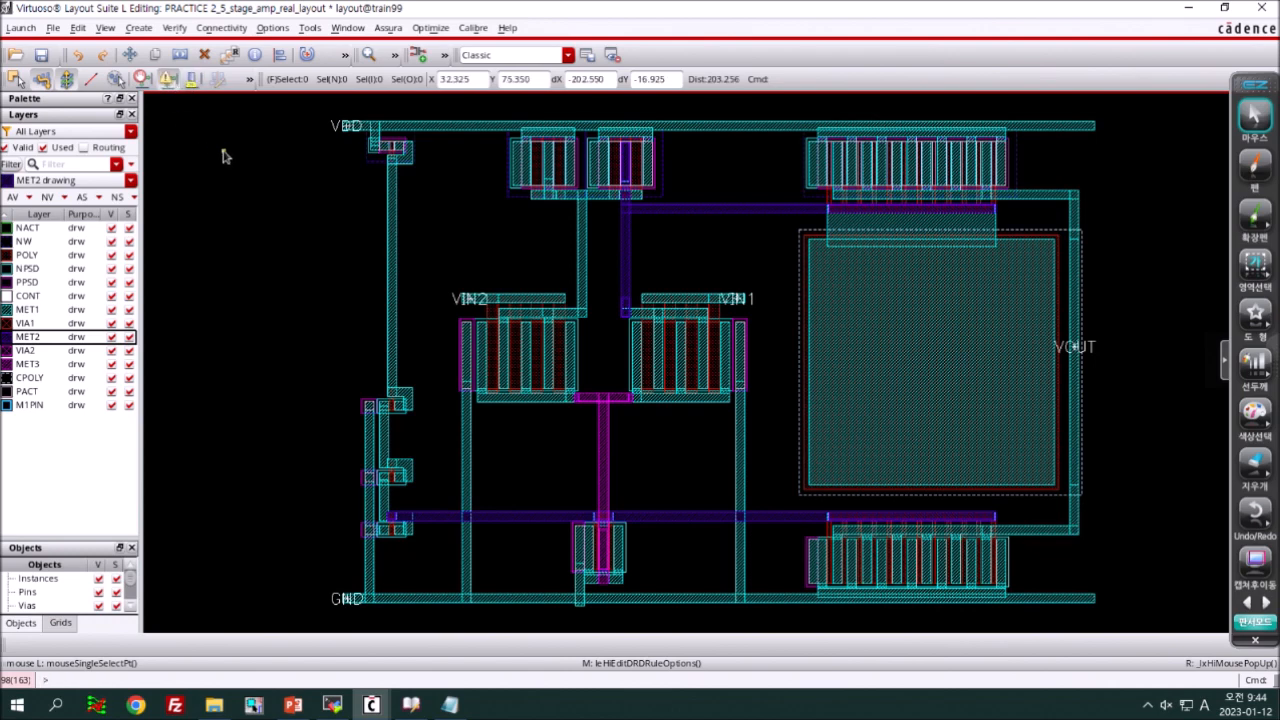
- Open the DRD options, examine the Hierarchy Depth setting, and close the options
middle_click(787, 171)
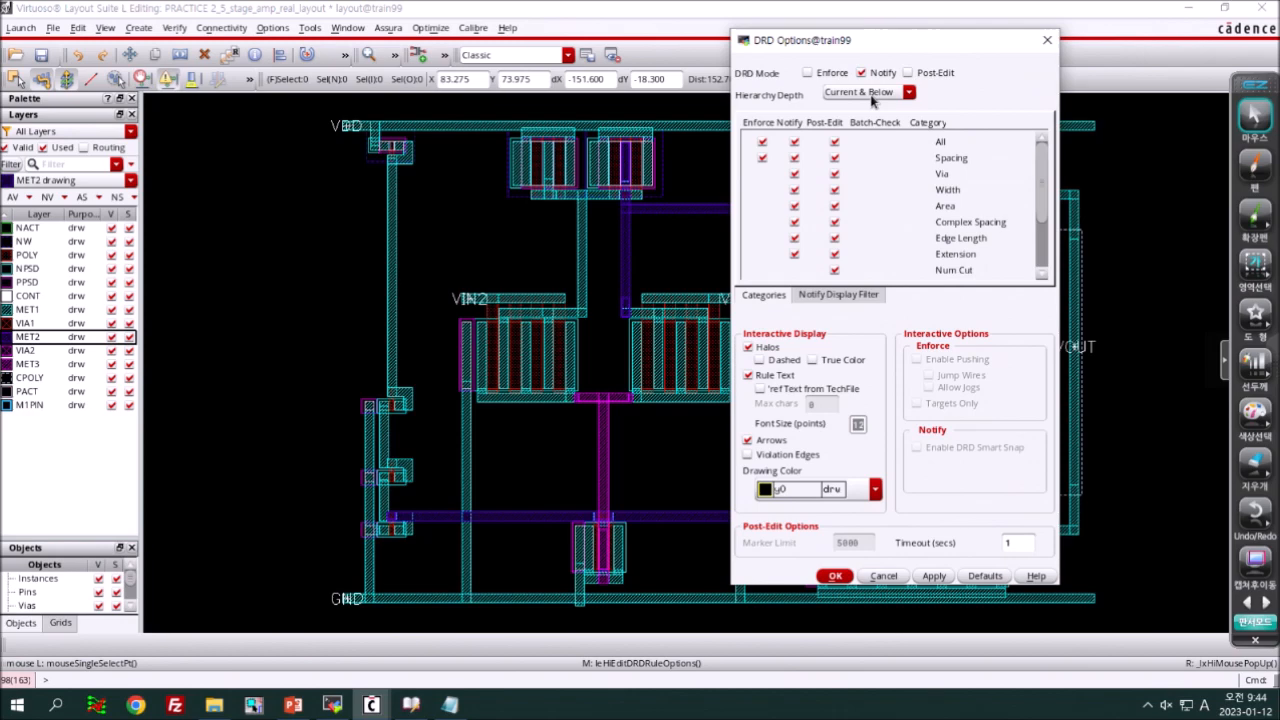
click(873, 98)
click(874, 106)
key(Escape)
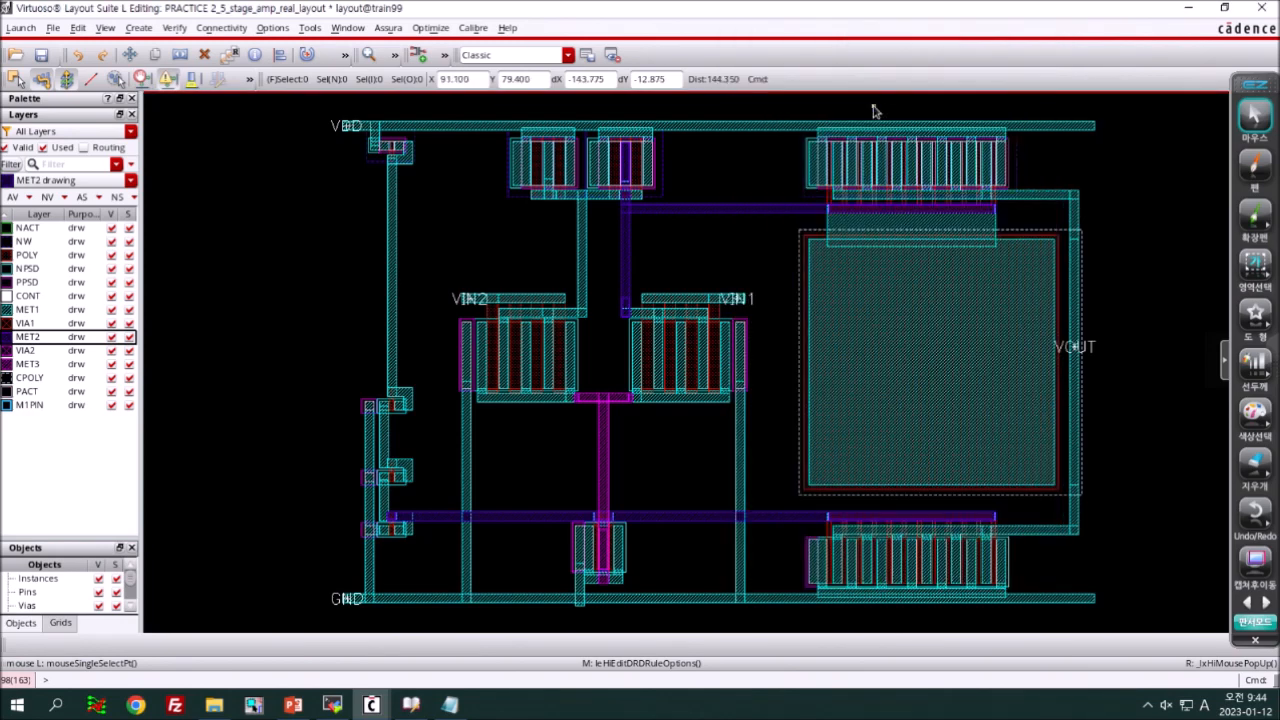
- Check the Exercise - I slide in PowerPoint, return to the Virtuoso layout, and sketch multi-finger transistor shapes over it
click(300, 706)
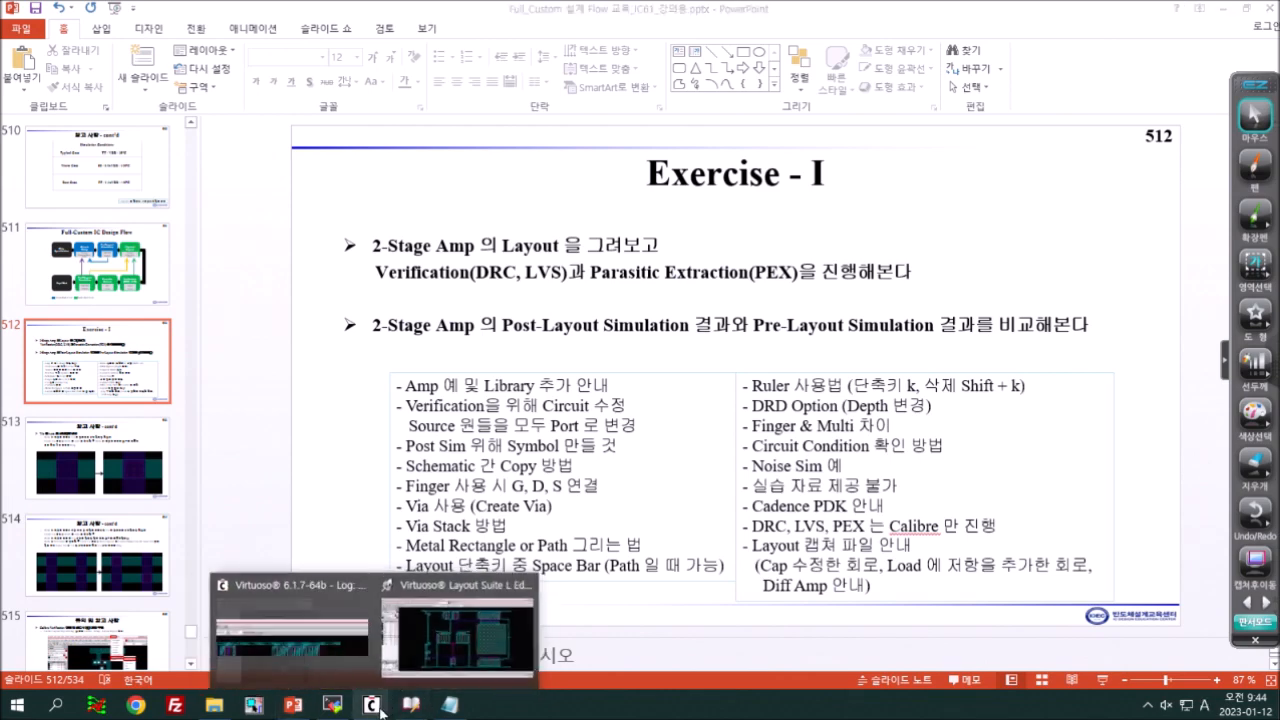
click(497, 613)
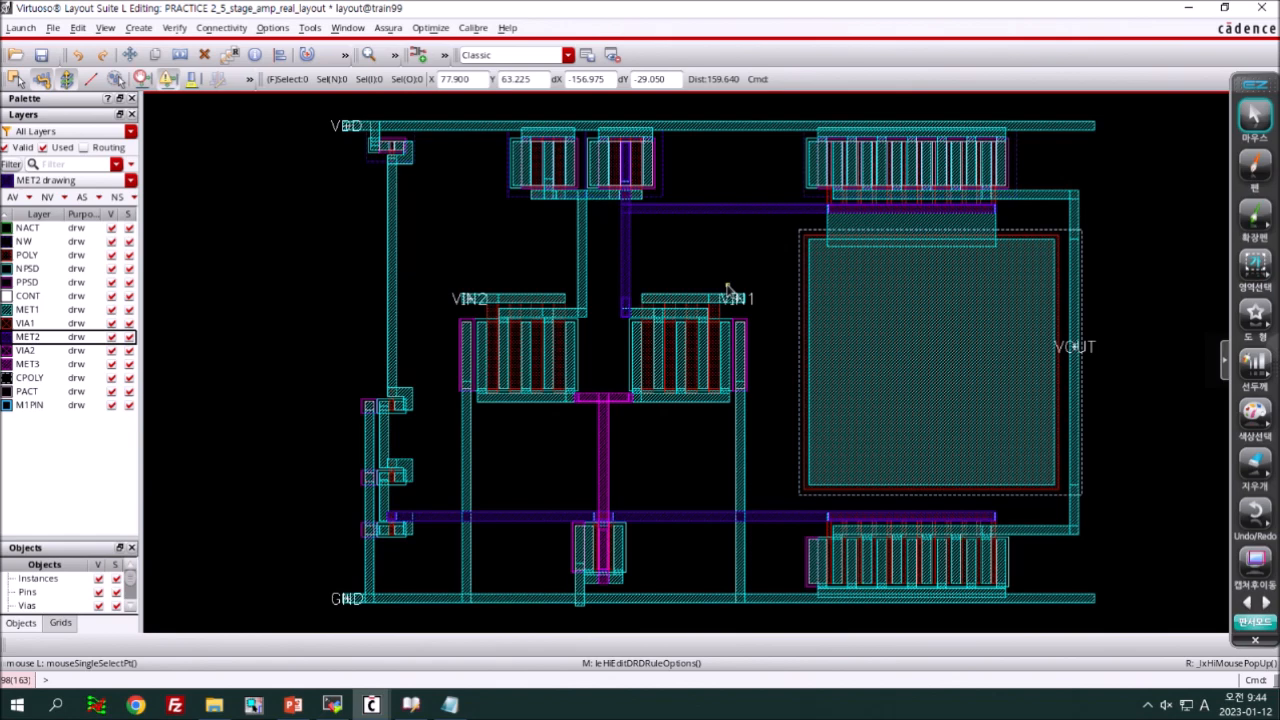
click(1255, 165)
mouse_move(205, 205)
mouse_down()
mouse_move(226, 322)
mouse_move(371, 263)
mouse_move(250, 300)
mouse_up()
drag(228, 145, 279, 341)
drag(281, 121, 341, 313)
mouse_move(542, 245)
mouse_down()
mouse_move(514, 121)
mouse_move(560, 245)
mouse_up()
mouse_move(665, 195)
mouse_down()
mouse_move(646, 100)
mouse_move(660, 215)
mouse_up()
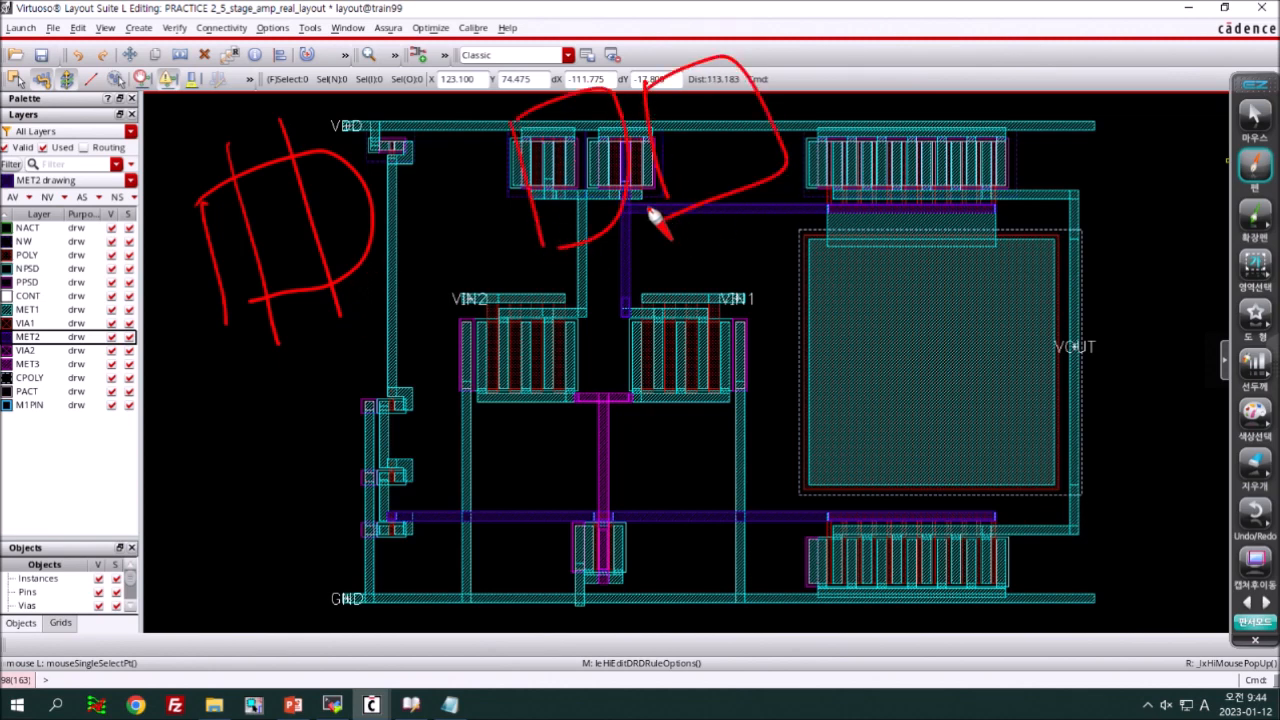
key(Escape)
- Place two copies of the small pch transistor in the empty area left of the amplifier, one below the other
key(c)
click(222, 160)
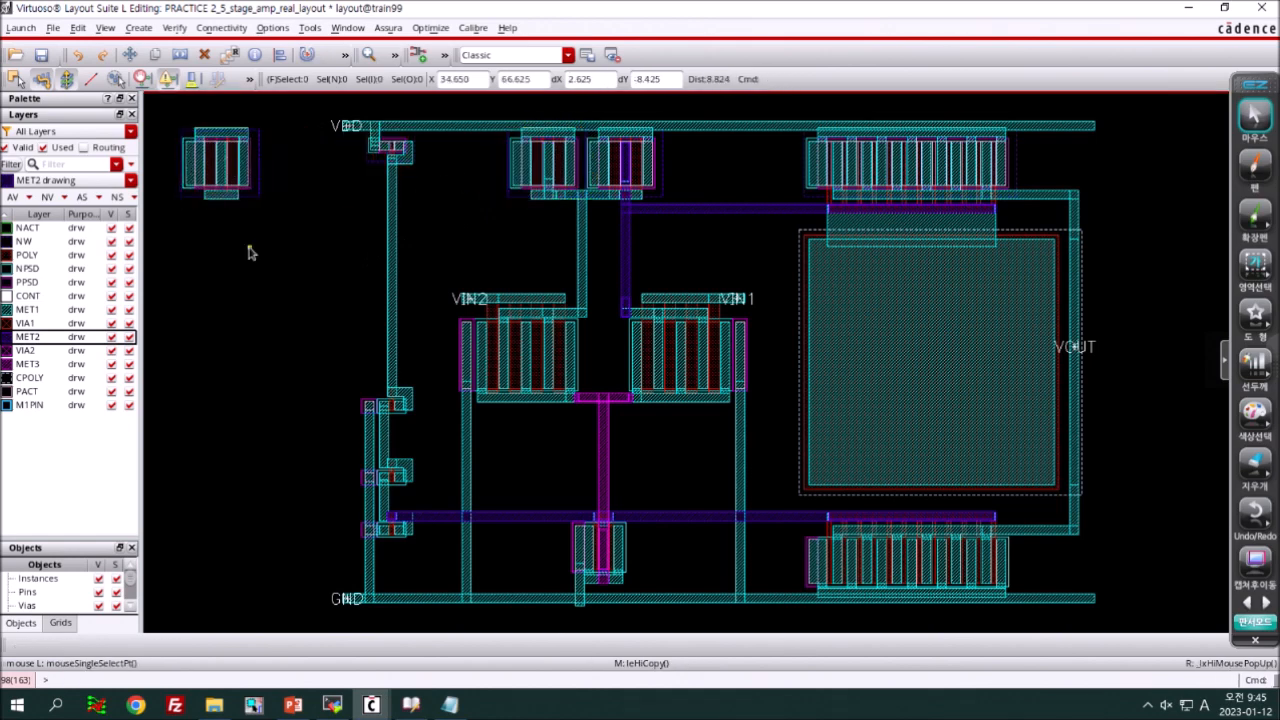
click(222, 174)
click(221, 316)
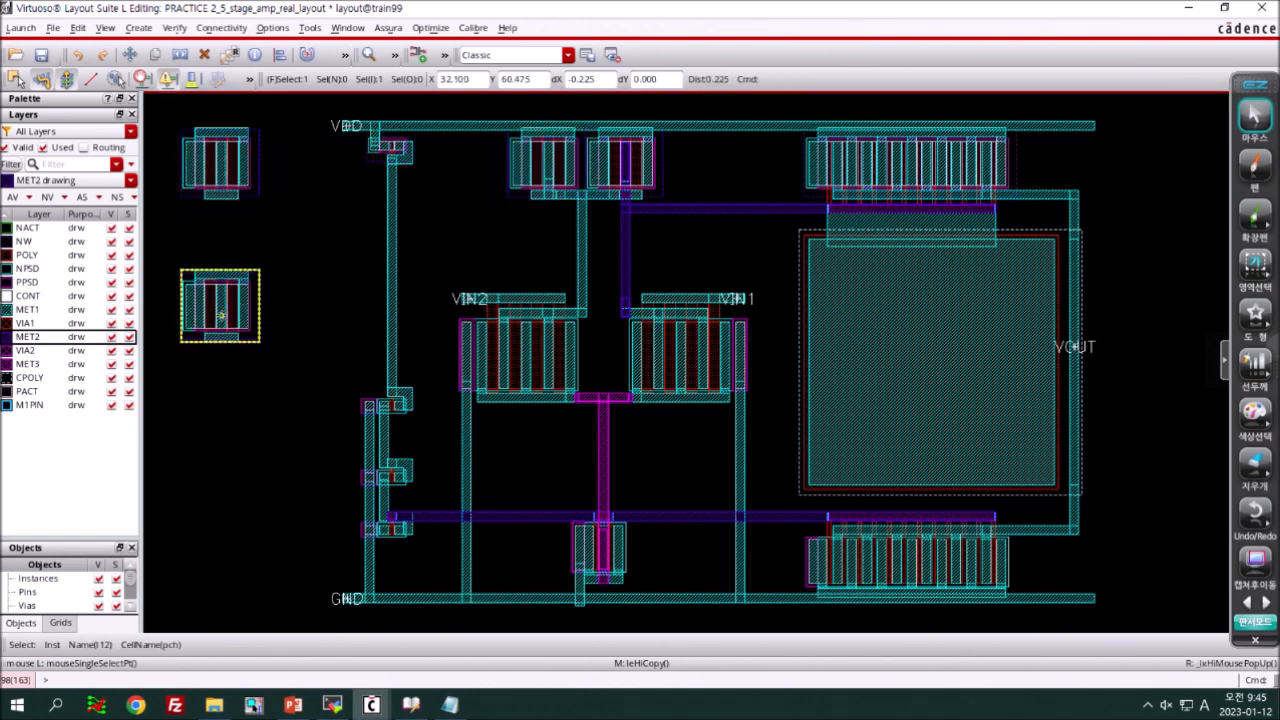
- Set Fingers to 1 on the lower pch copy and place a duplicate of it directly beside it
key(q)
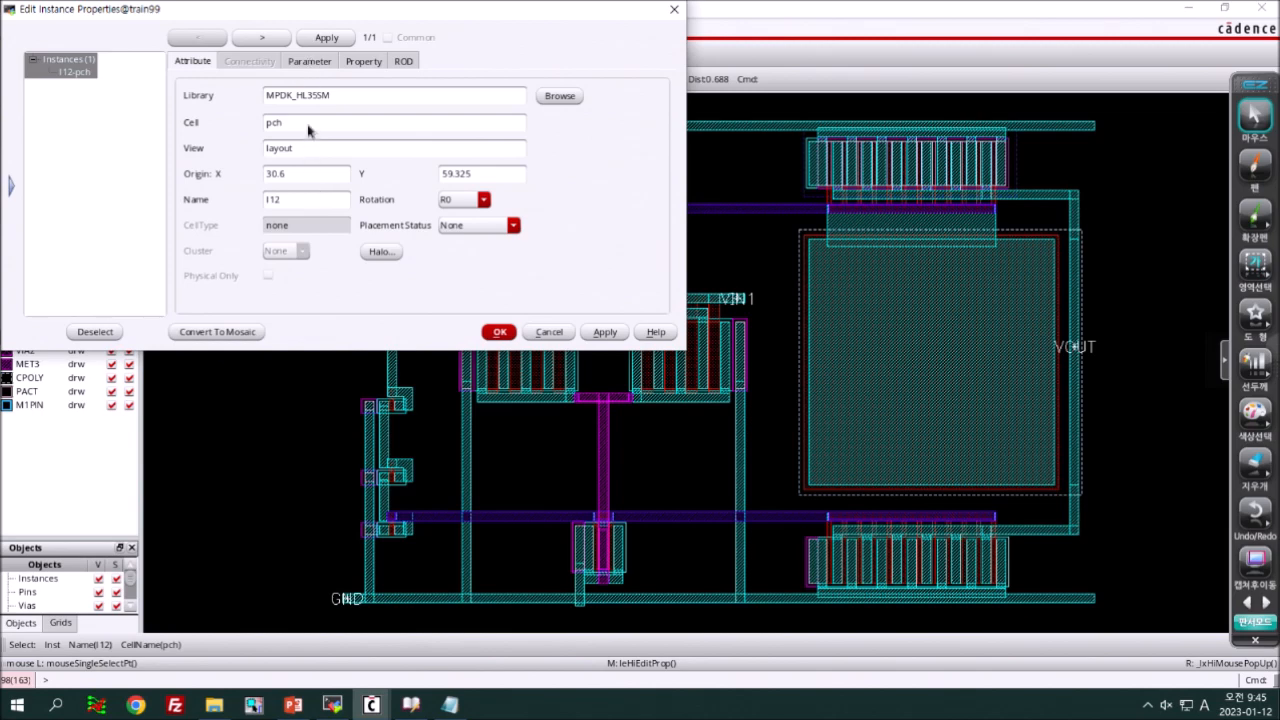
click(310, 62)
double_click(300, 185)
text(1)
key(Tab)
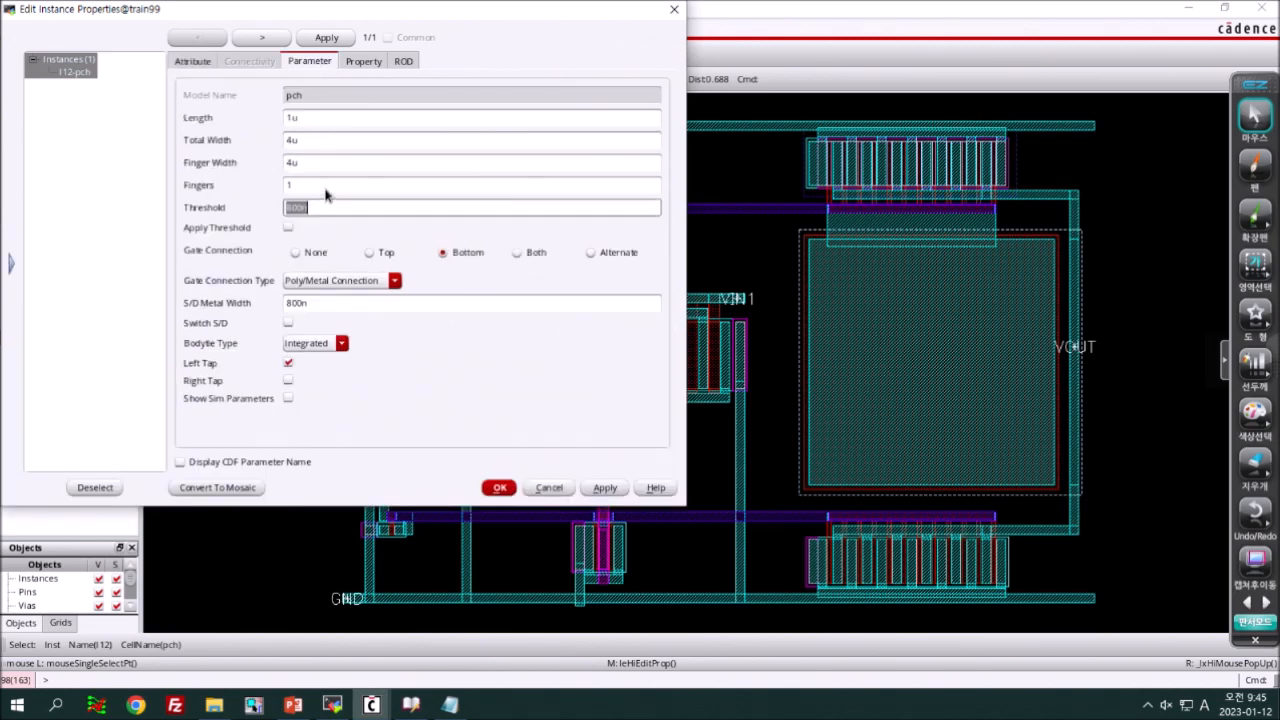
click(497, 488)
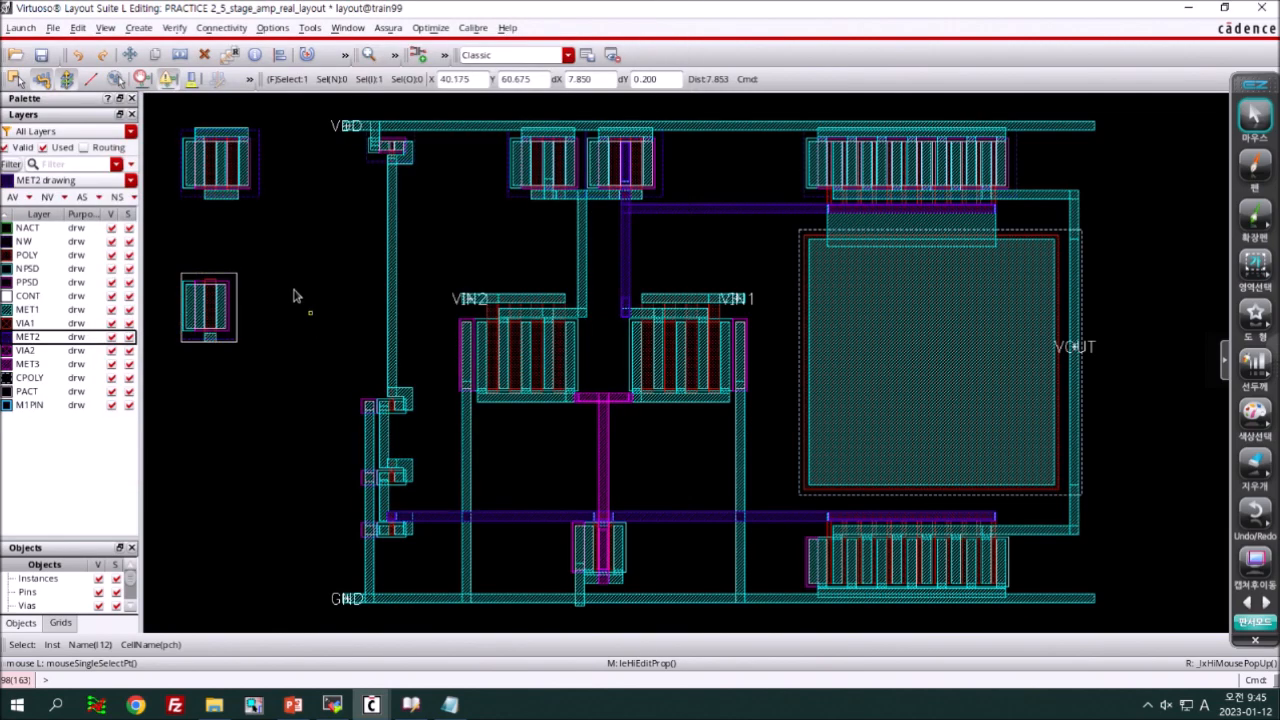
click(260, 315)
key(Escape)
- Mark the gates of the two-finger device and the single-finger pair, and sketch the connections the pair needs between matching terminals
scroll(257, 400, left, 1)
right_drag(228, 118, 386, 365)
click(1255, 163)
drag(666, 140, 668, 238)
drag(706, 150, 712, 238)
drag(668, 440, 670, 596)
drag(783, 432, 780, 568)
drag(760, 455, 618, 476)
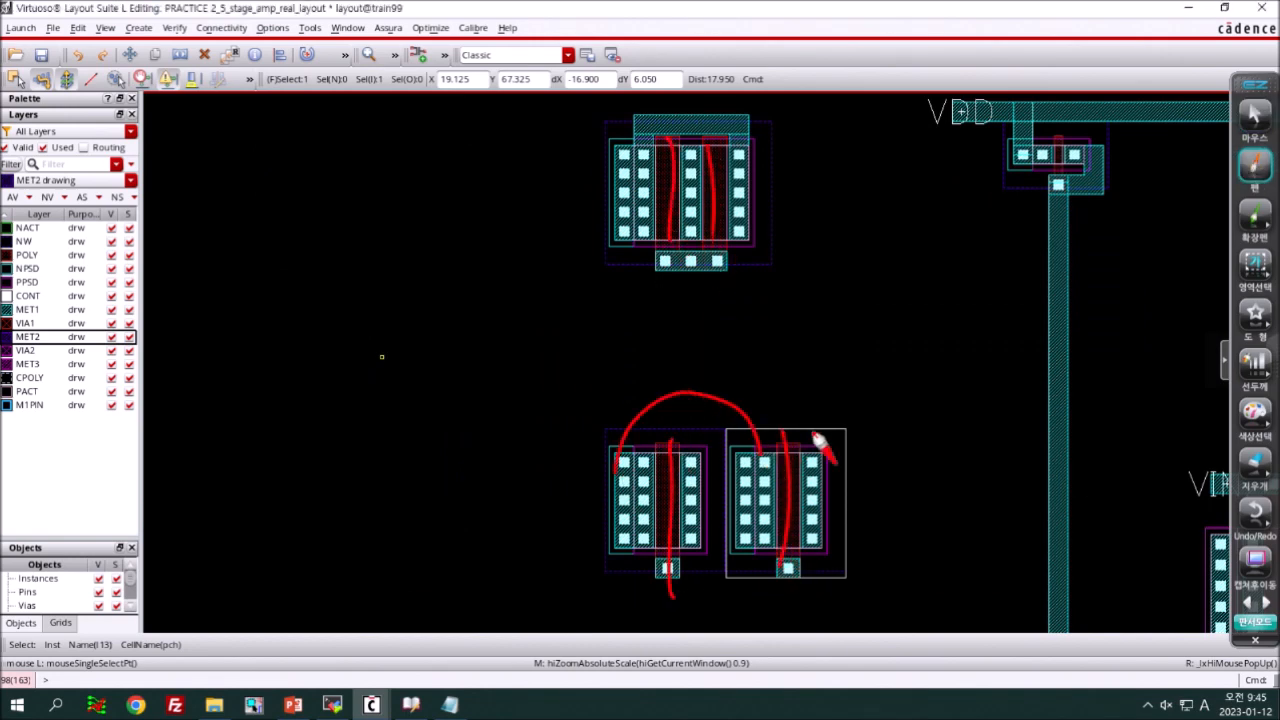
drag(818, 450, 680, 434)
mouse_move(792, 572)
mouse_down()
mouse_move(740, 633)
mouse_move(634, 564)
mouse_up()
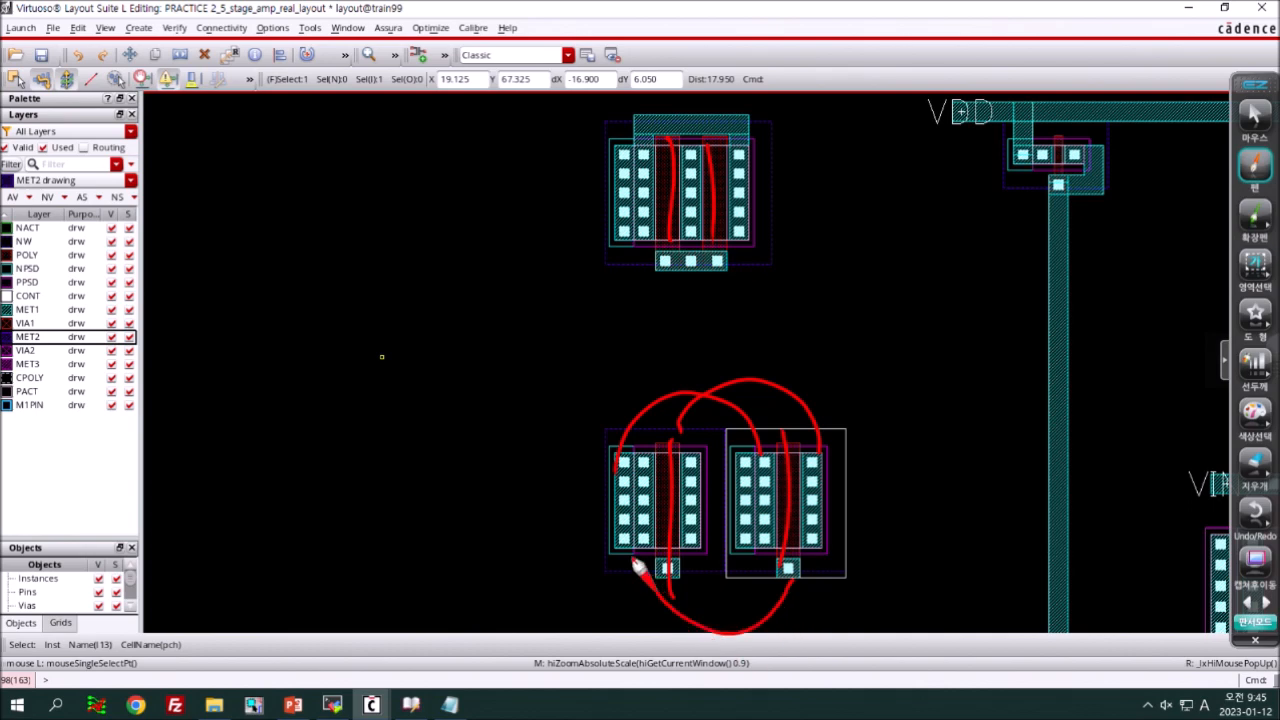
key(Escape)
- Delete the three practice pch transistors left of the amplifier
key(f)
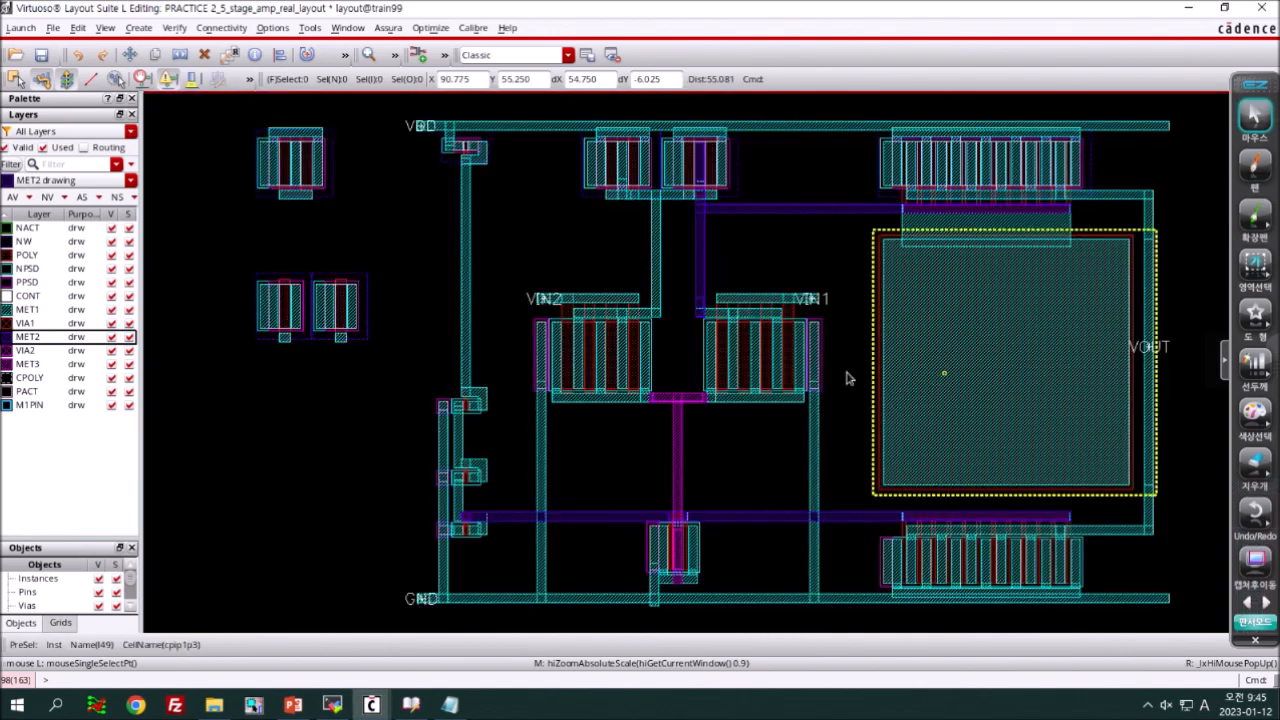
drag(210, 106, 396, 384)
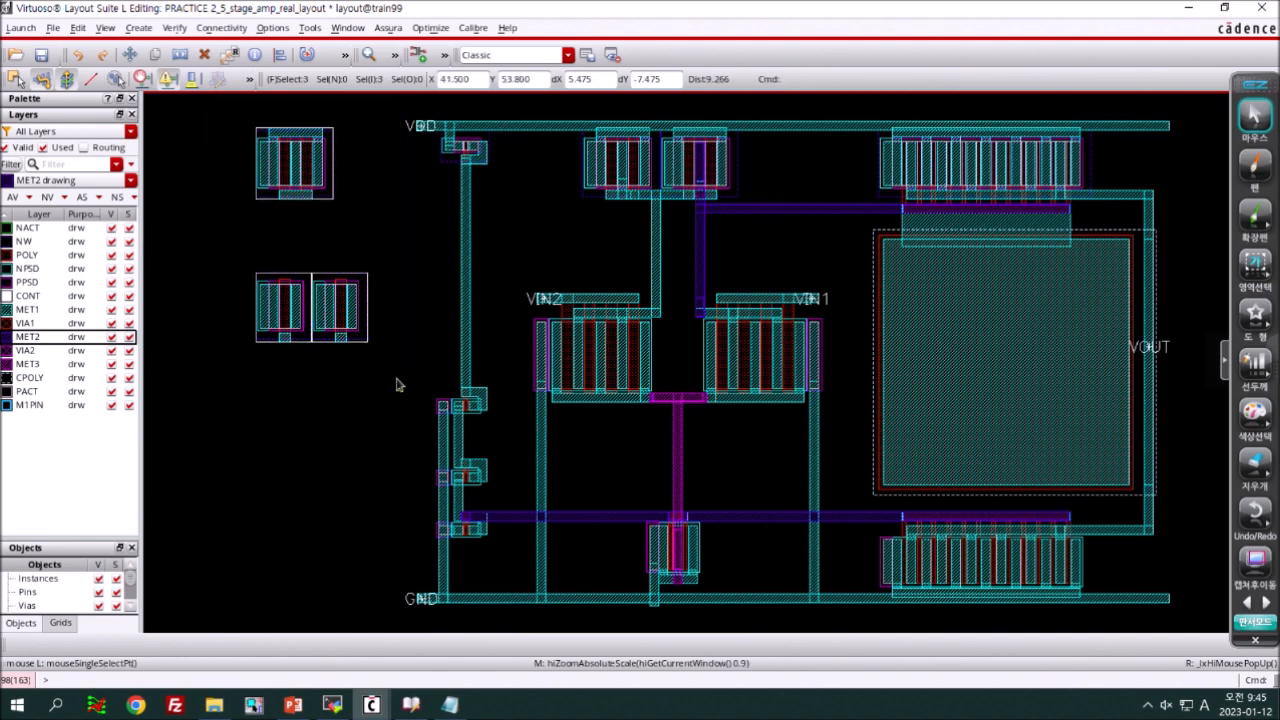
key(Delete)
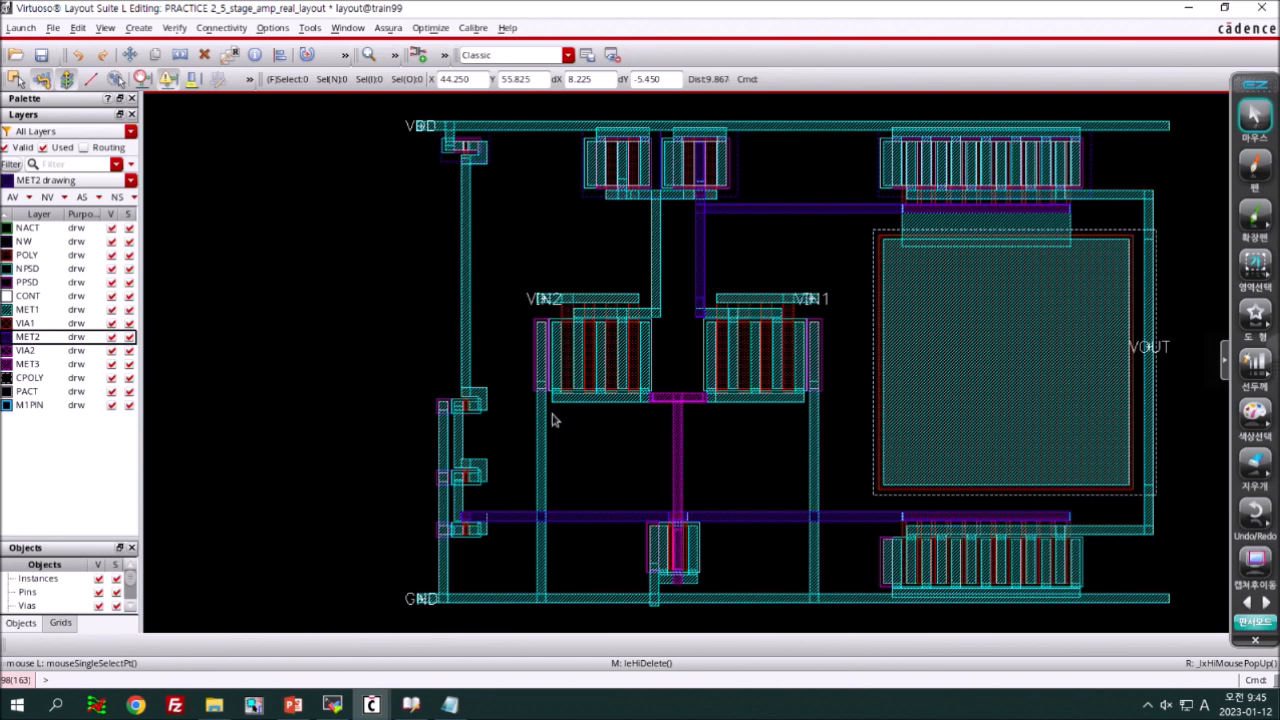
- Check the Exercise - I slide in PowerPoint, and open the PRACTICE 3_1_stage_amp_real_sim schematic from the Library Manager
mouse_move(410, 706)
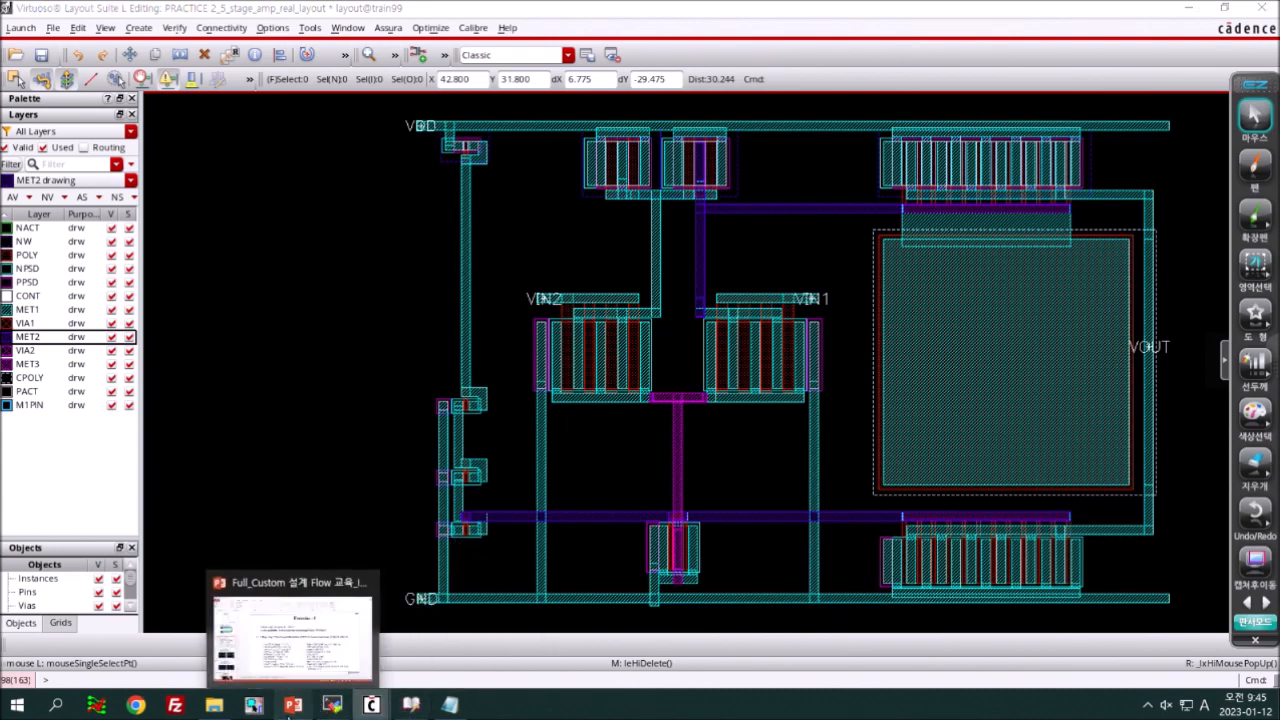
click(293, 706)
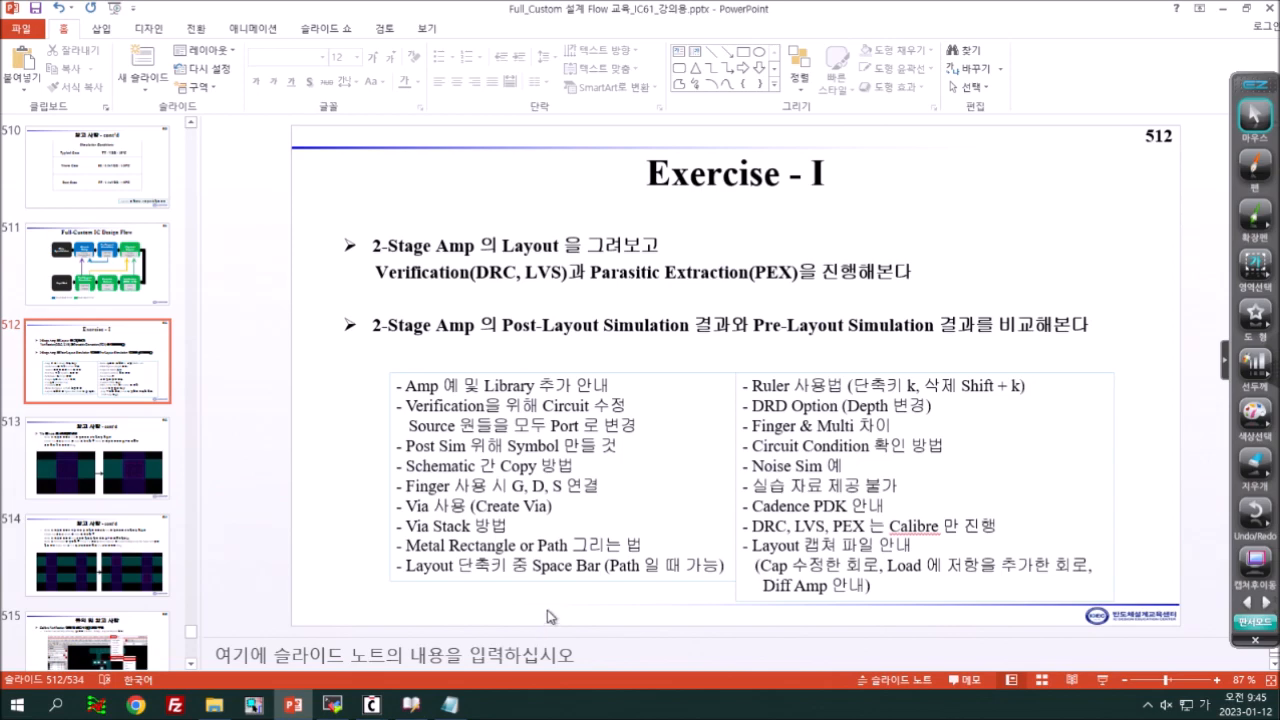
click(411, 706)
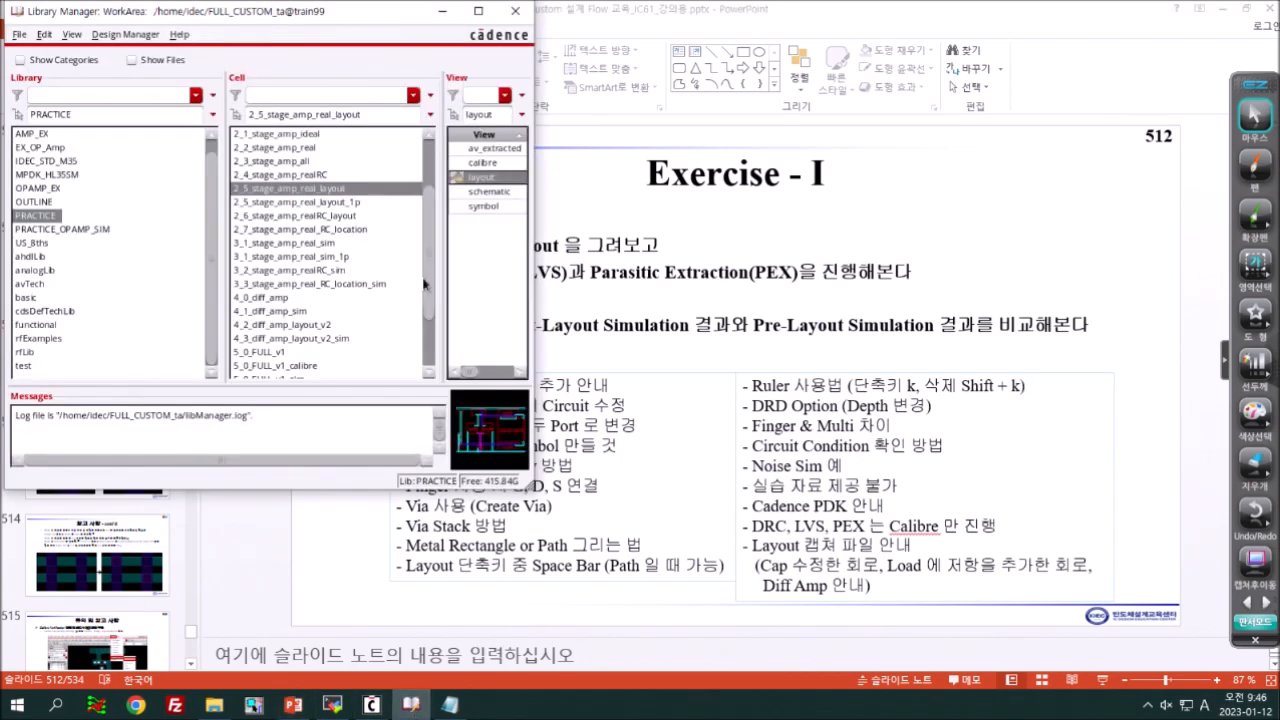
click(336, 243)
double_click(490, 191)
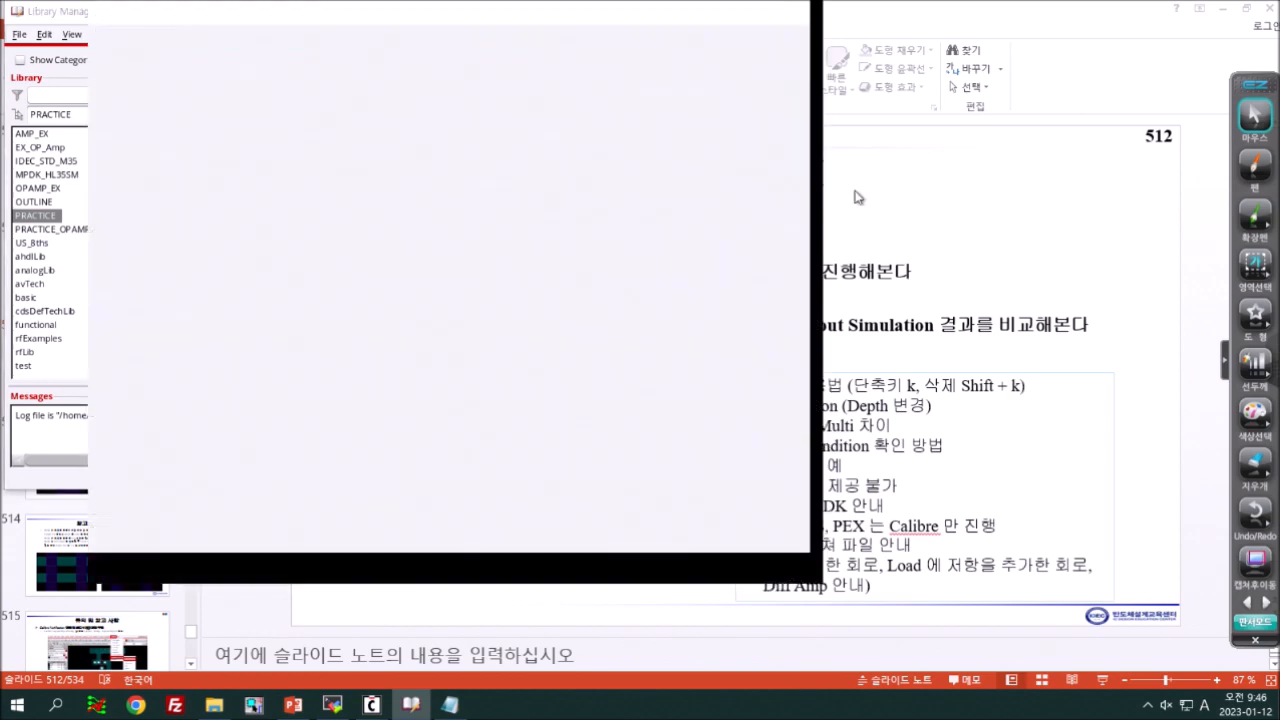
- Launch ADE L for the 3_1_stage_amp_real_sim schematic and run its dc analysis
click(117, 34)
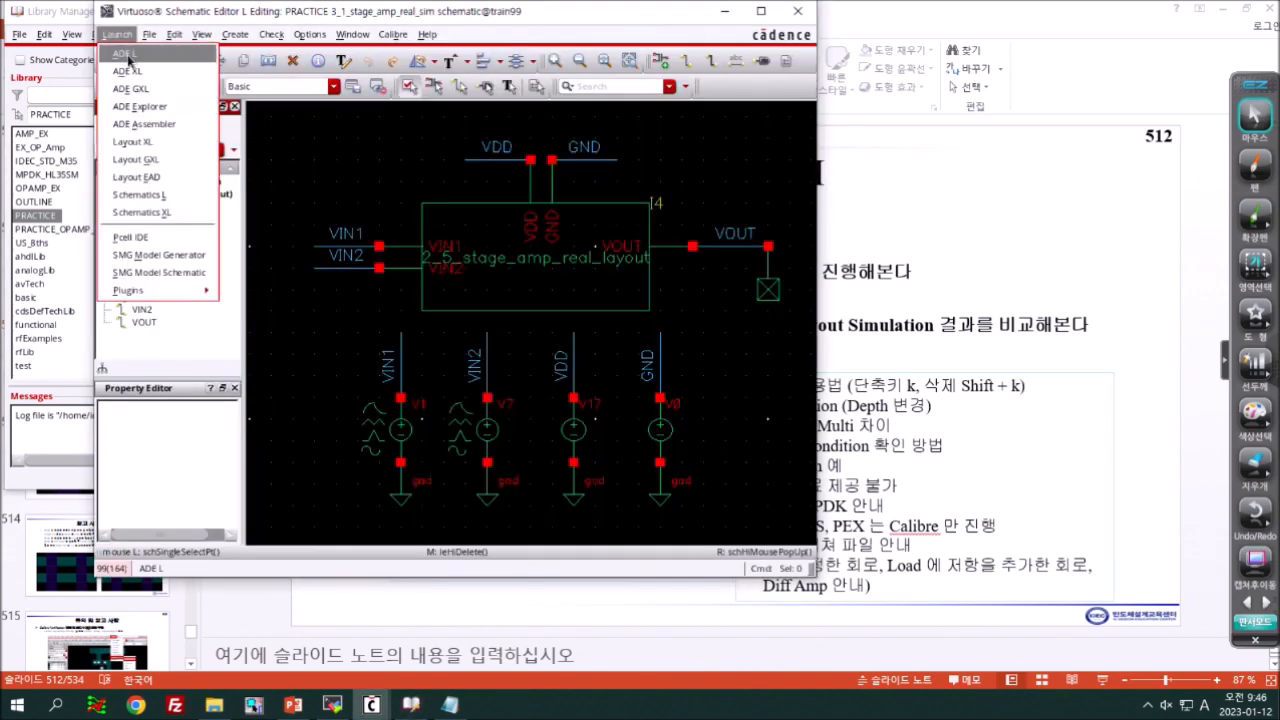
click(130, 54)
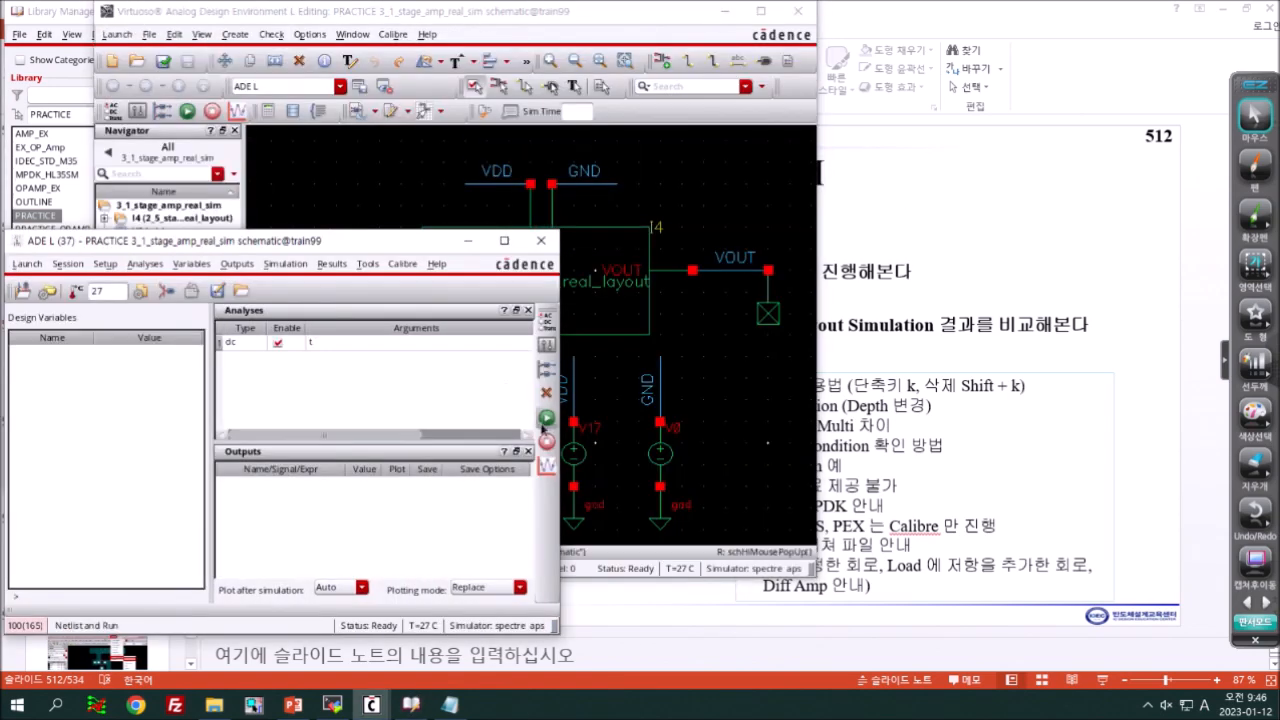
click(545, 422)
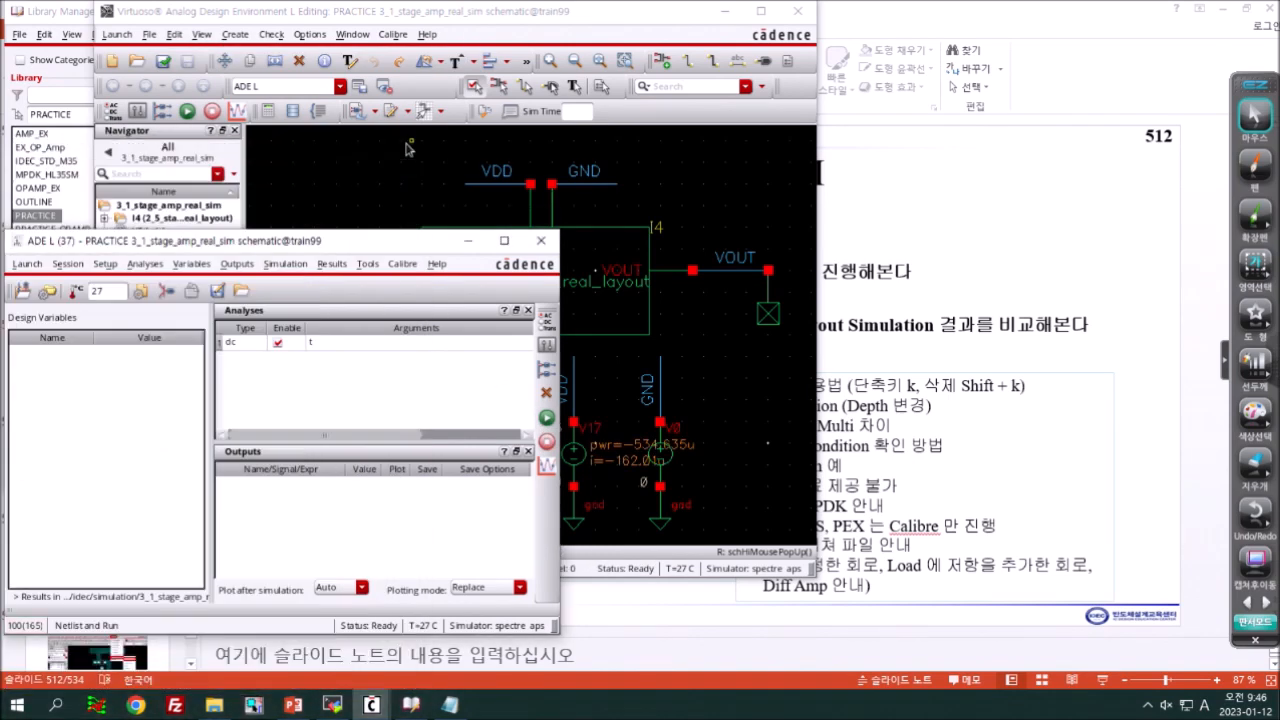
- Move the ADE L window clear of the lower schematic, list the Results commands, and mark the Circuit Conditions entry
click(340, 267)
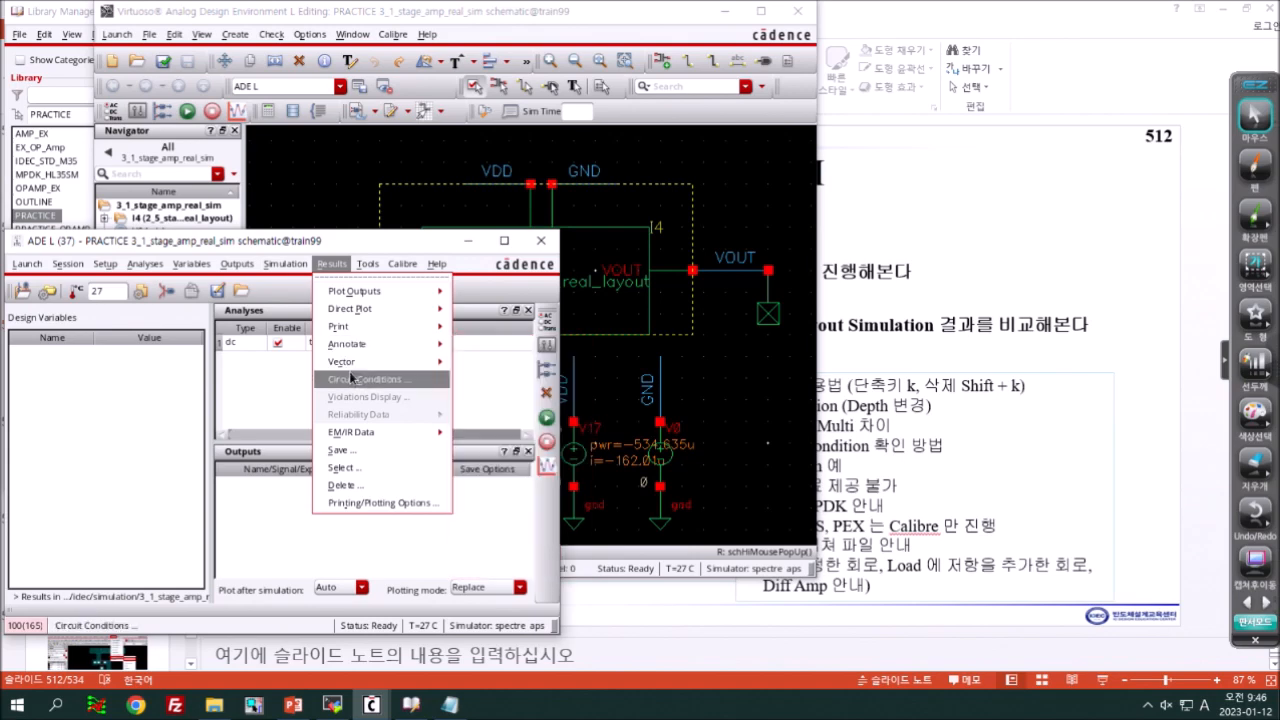
mouse_move(402, 263)
drag(480, 200, 785, 14)
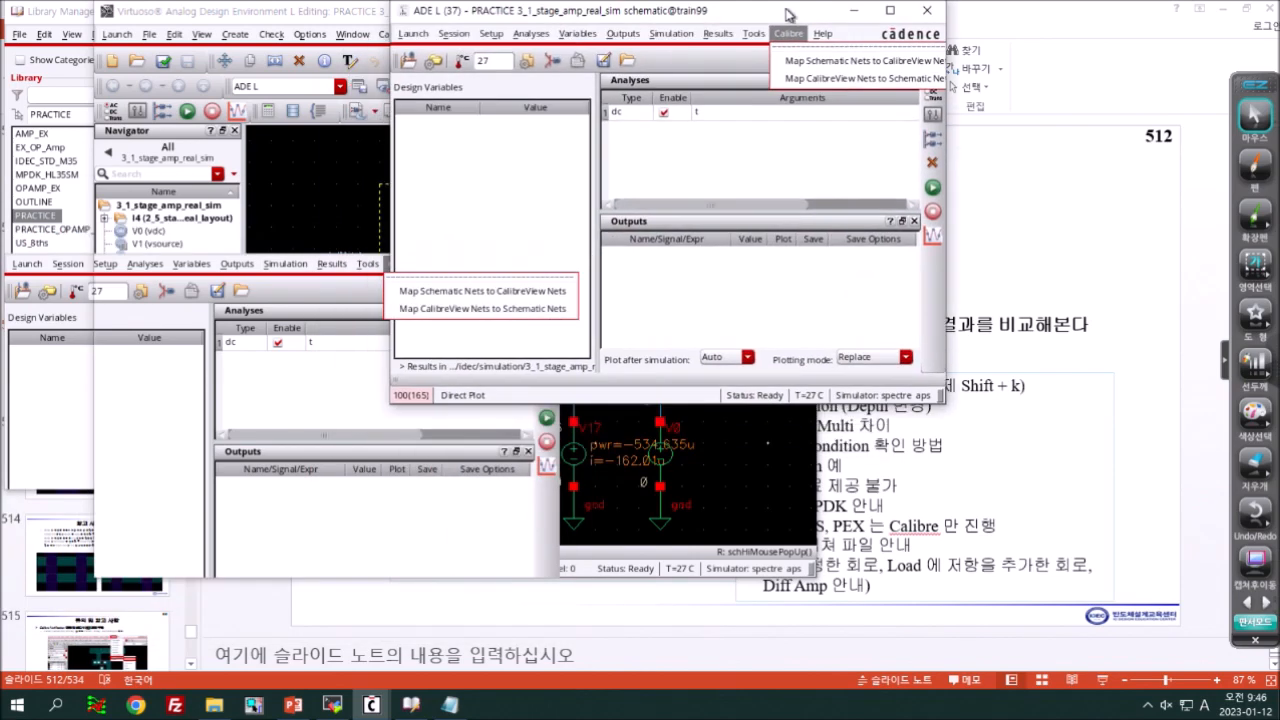
click(717, 34)
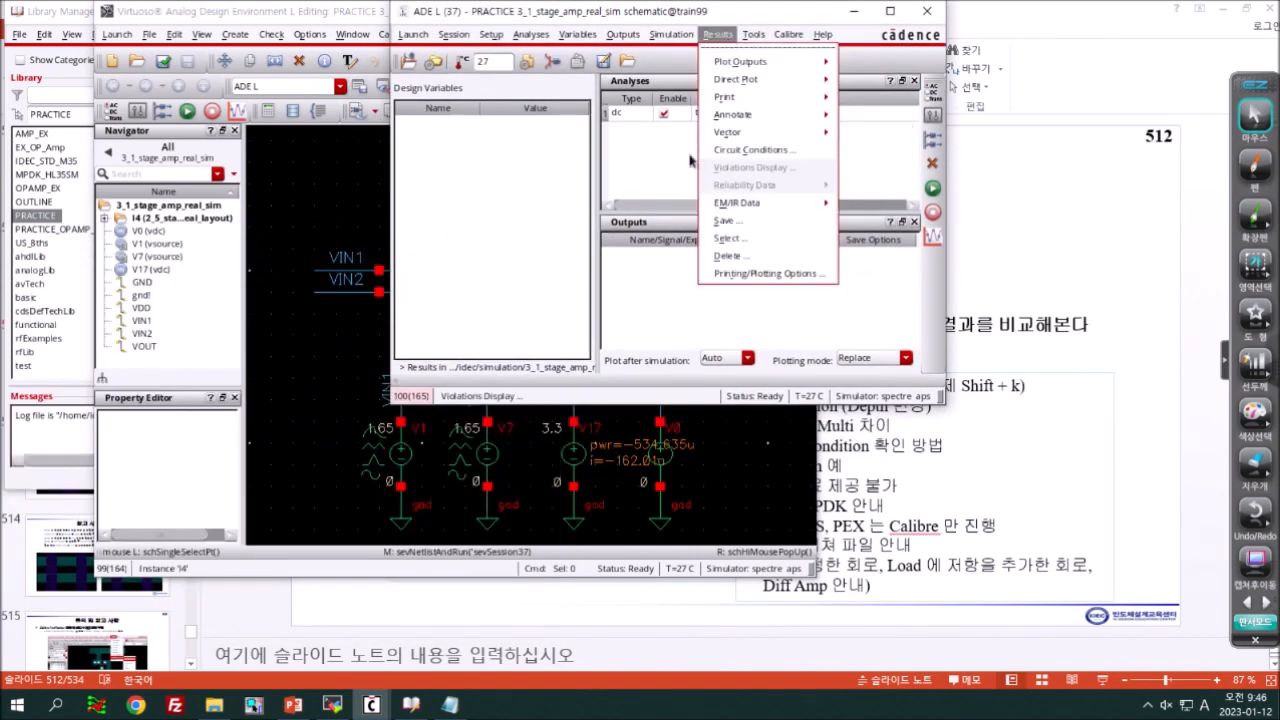
click(1255, 165)
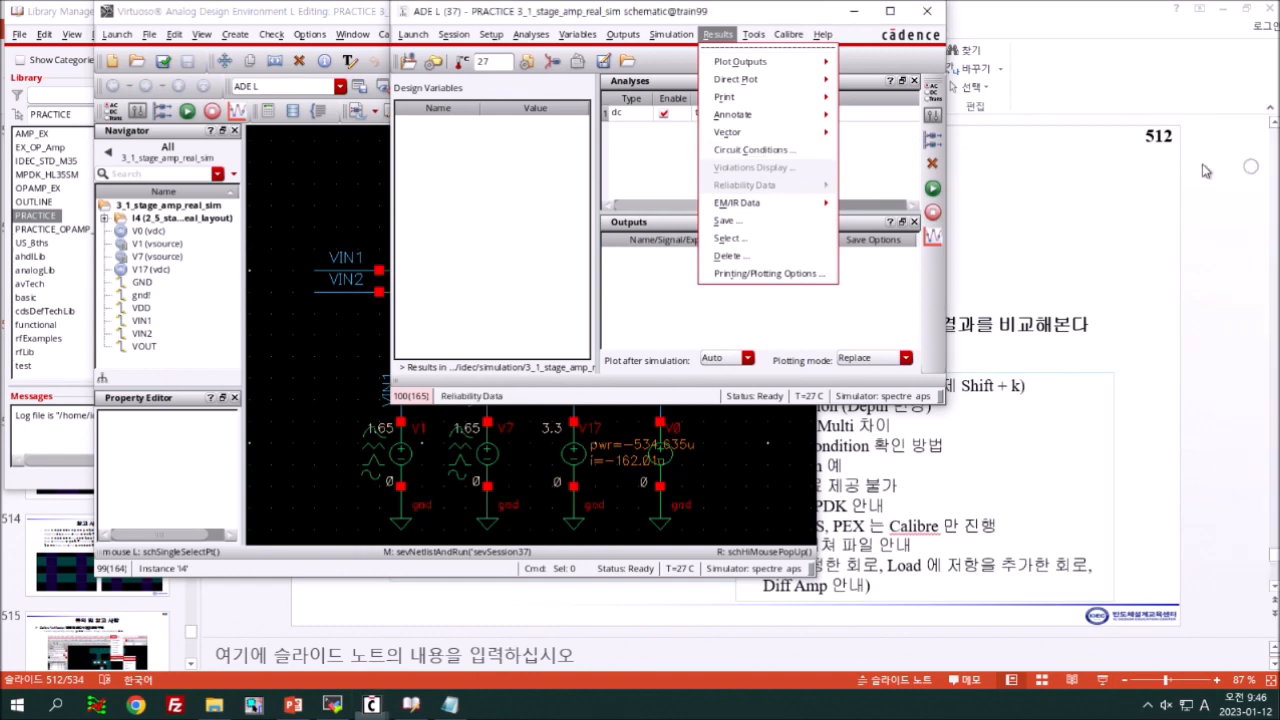
mouse_move(706, 171)
mouse_down()
mouse_move(814, 150)
mouse_move(828, 180)
mouse_up()
key(Escape)
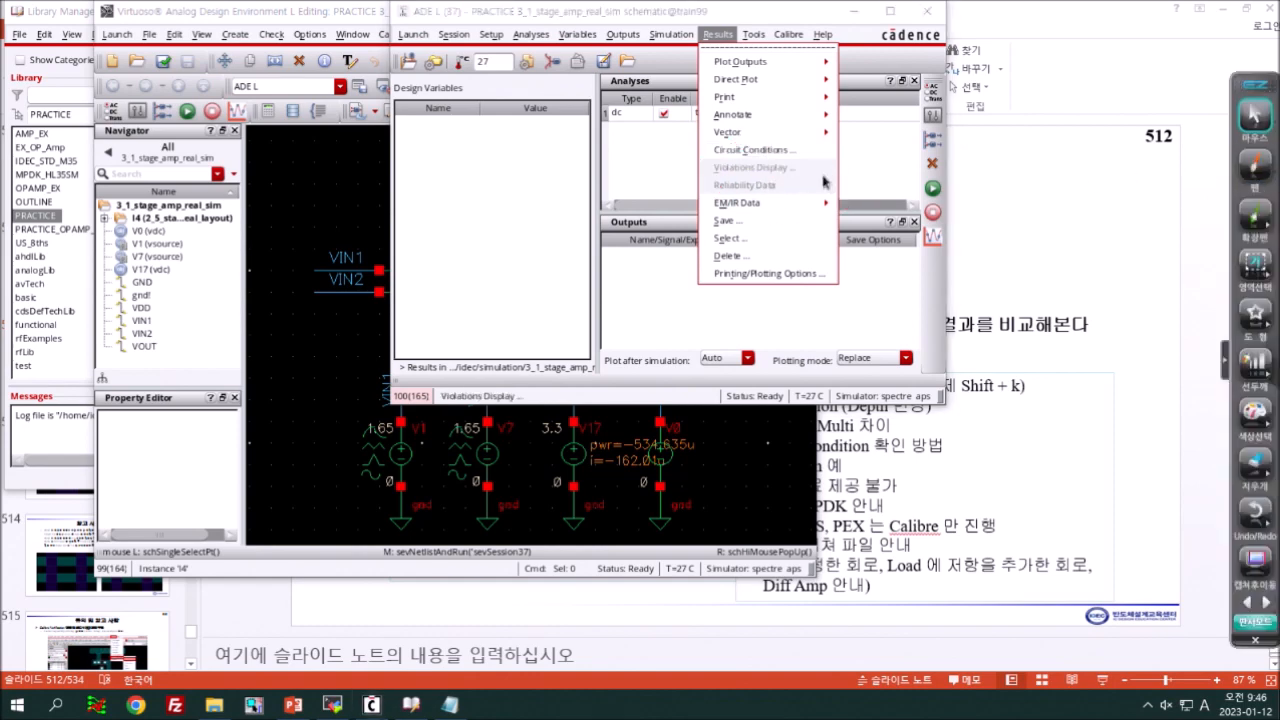
- Open Circuit Conditions, enable the Saturation/Linear check in yellow and the Breakdown check in red, and place their annotations
click(822, 148)
drag(720, 140, 735, 29)
click(576, 77)
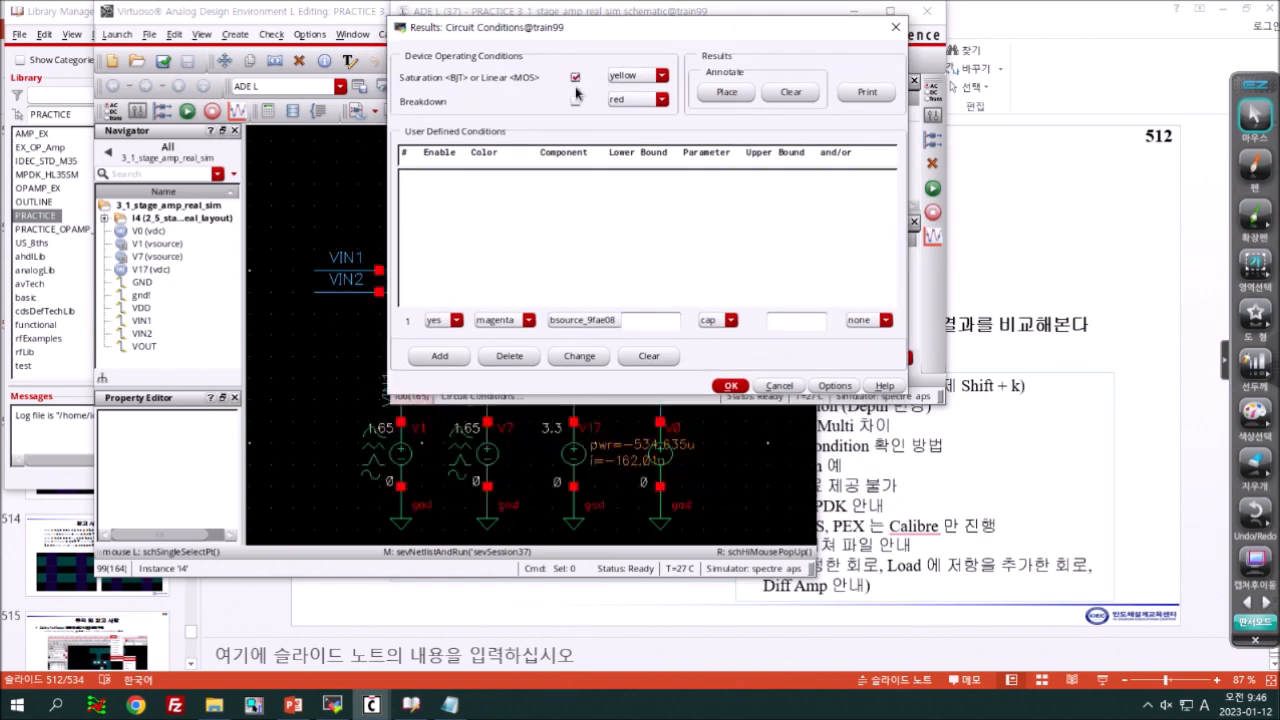
click(576, 101)
click(662, 76)
click(691, 194)
click(727, 92)
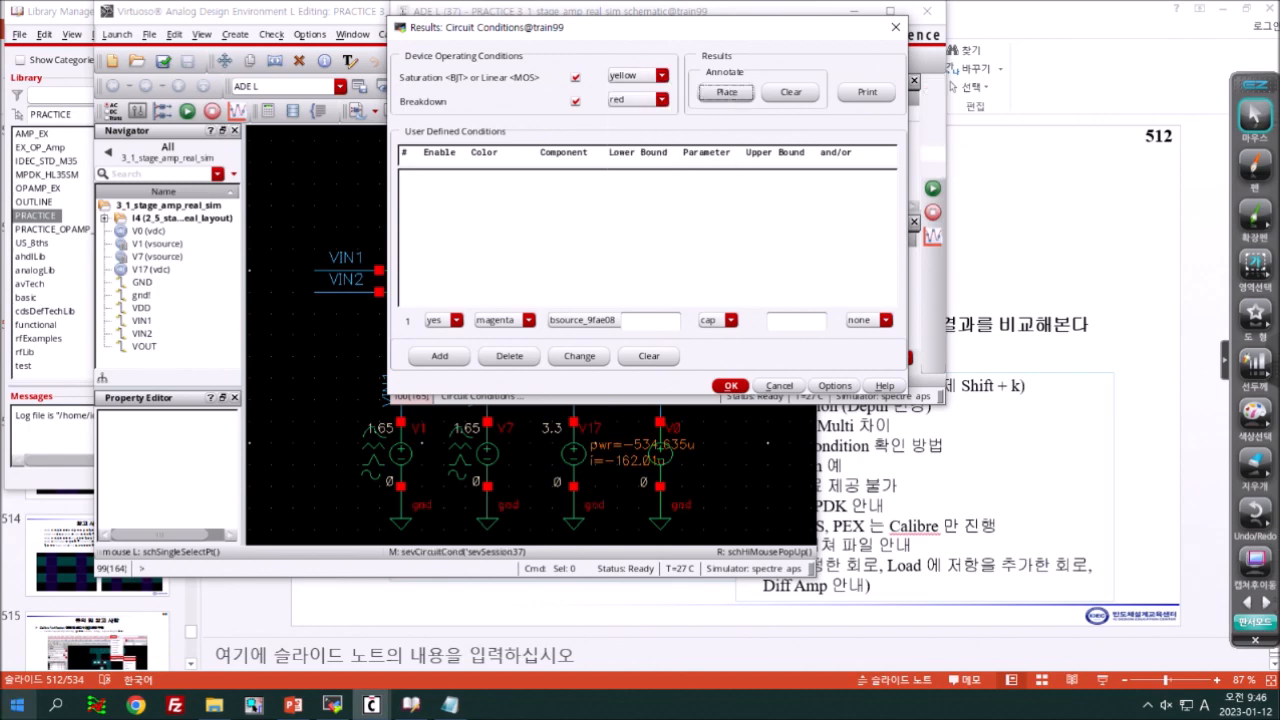
- Bring up the Virtuoso log window and circle the info lines about device operating regions
mouse_move(326, 710)
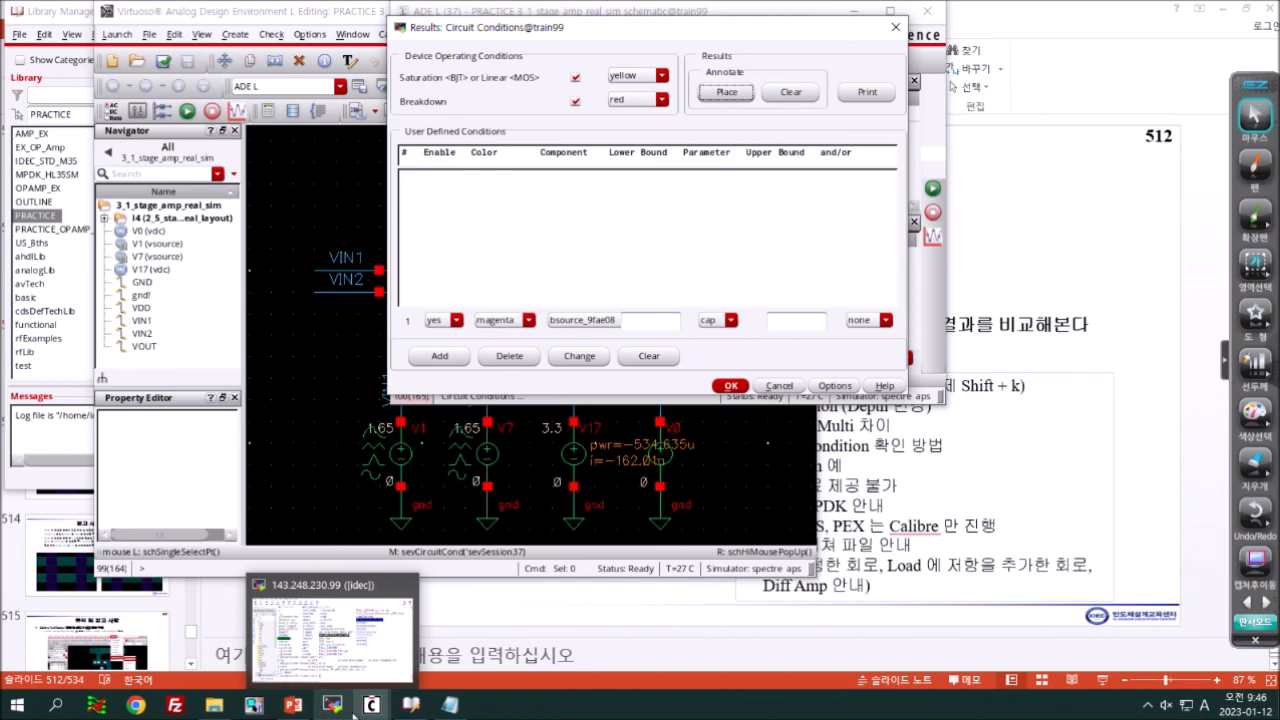
mouse_move(371, 706)
click(86, 645)
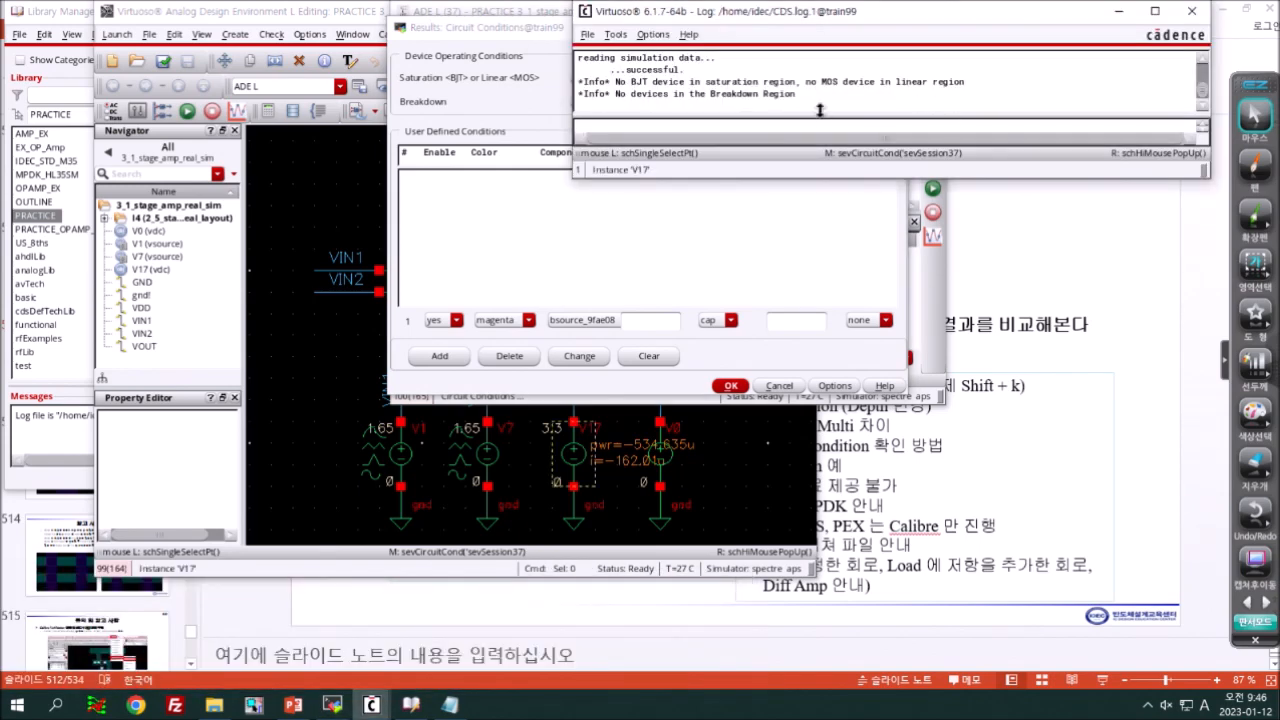
click(1255, 165)
mouse_move(578, 108)
mouse_down()
mouse_move(984, 113)
mouse_move(560, 95)
mouse_move(671, 119)
mouse_up()
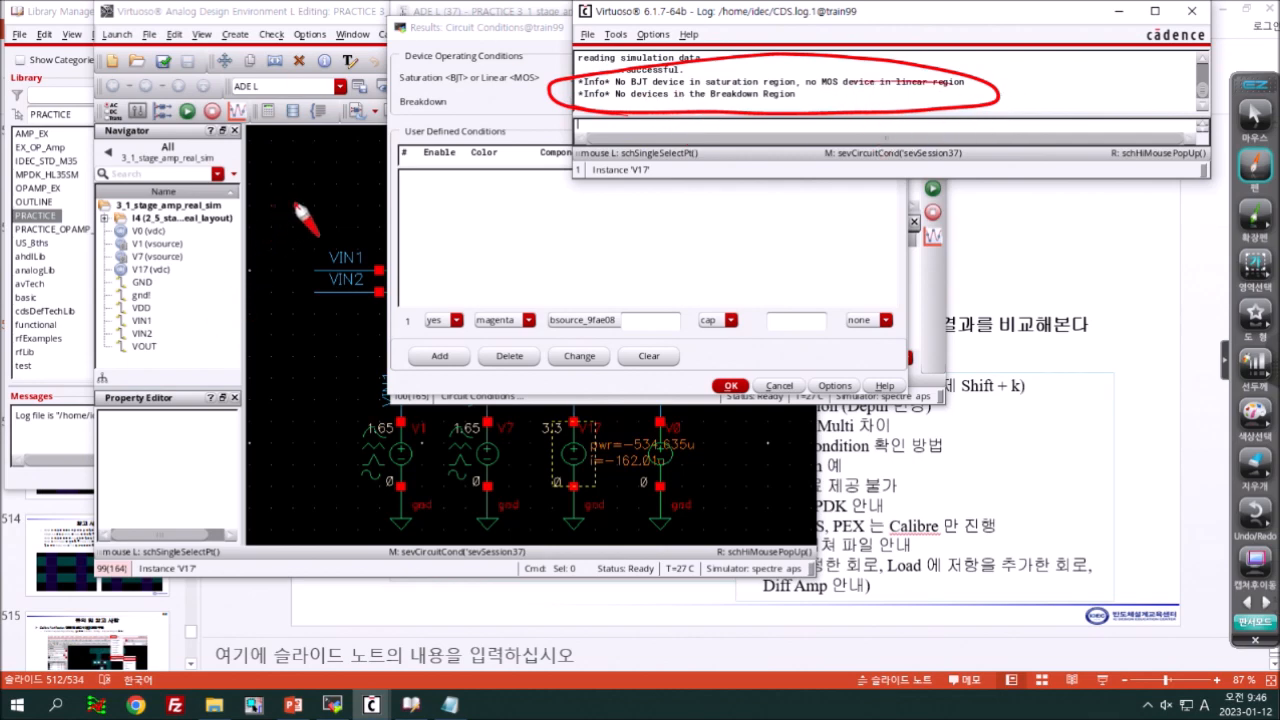
key(Escape)
- Close the 3_1_stage_amp_real_sim schematic, its Circuit Conditions results form and its ADE L session without saving the state
click(336, 206)
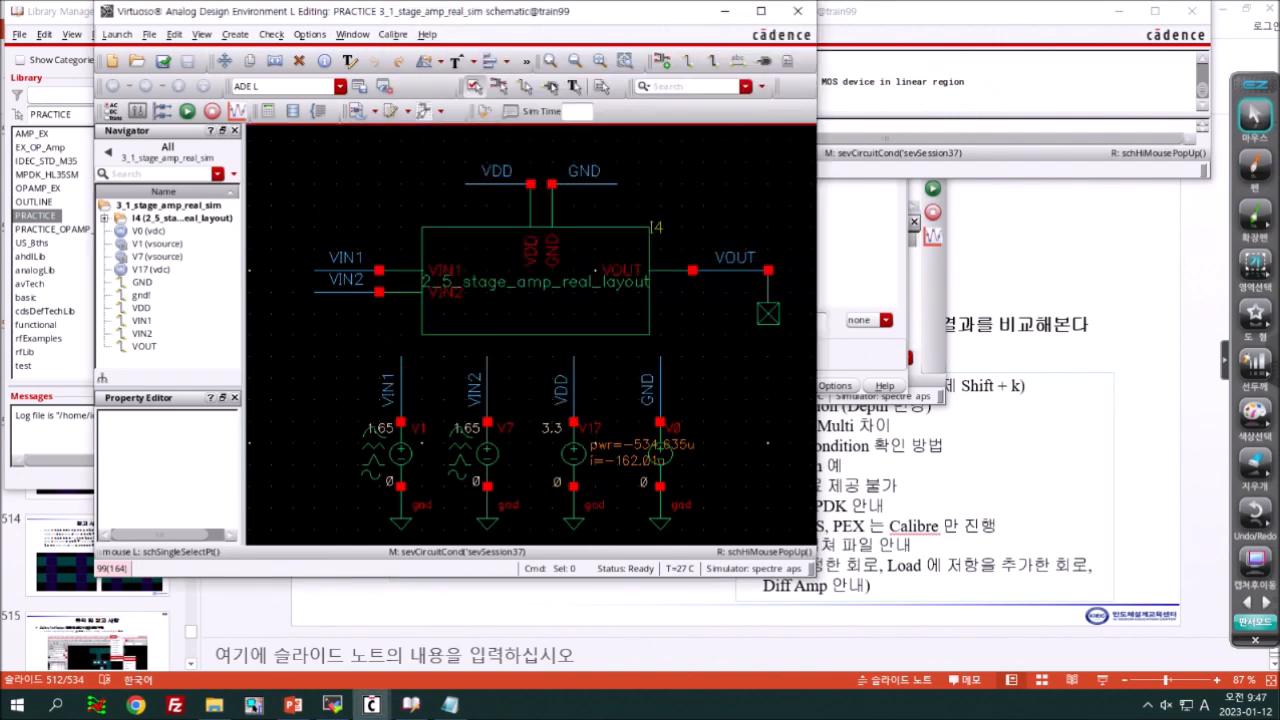
click(800, 12)
click(562, 209)
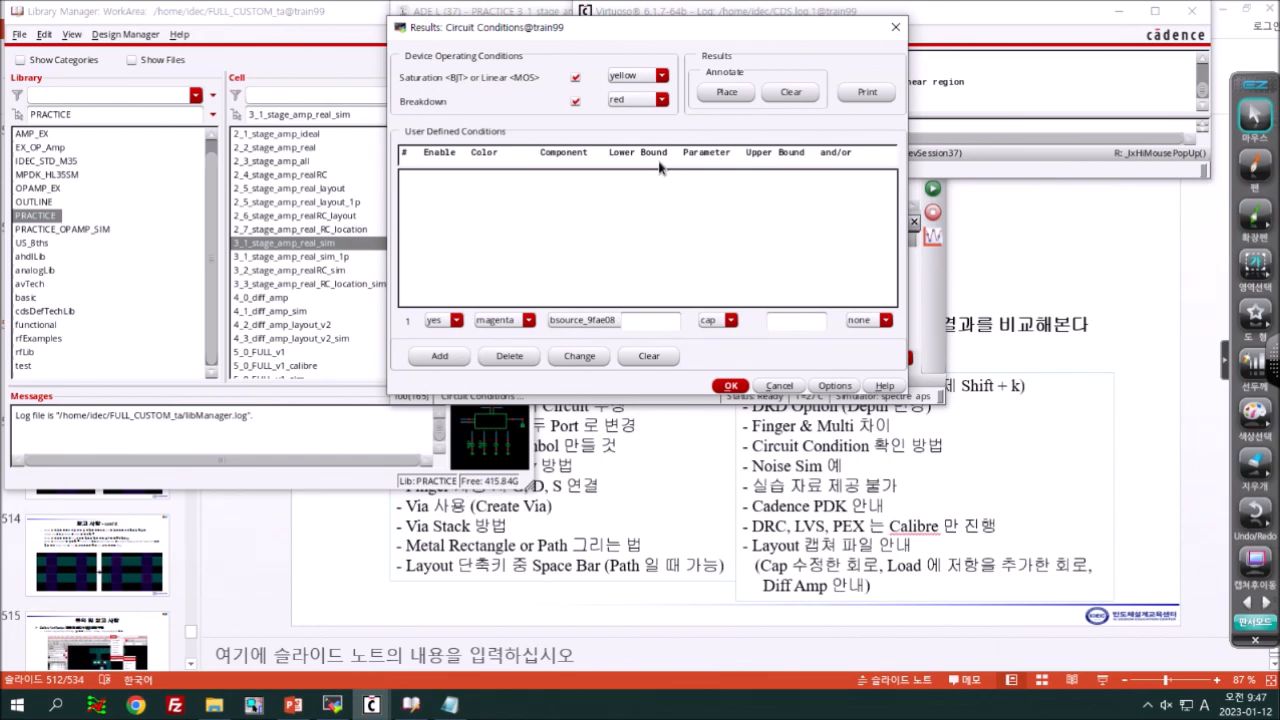
click(896, 27)
click(928, 10)
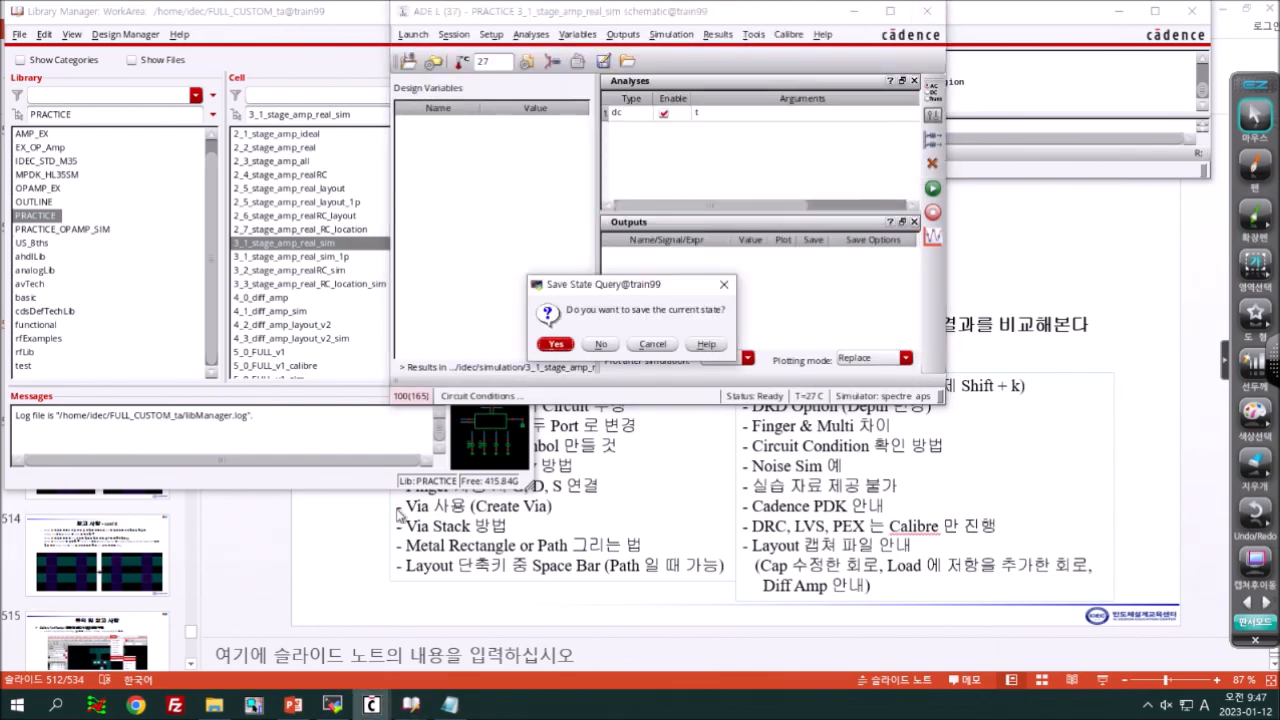
click(603, 345)
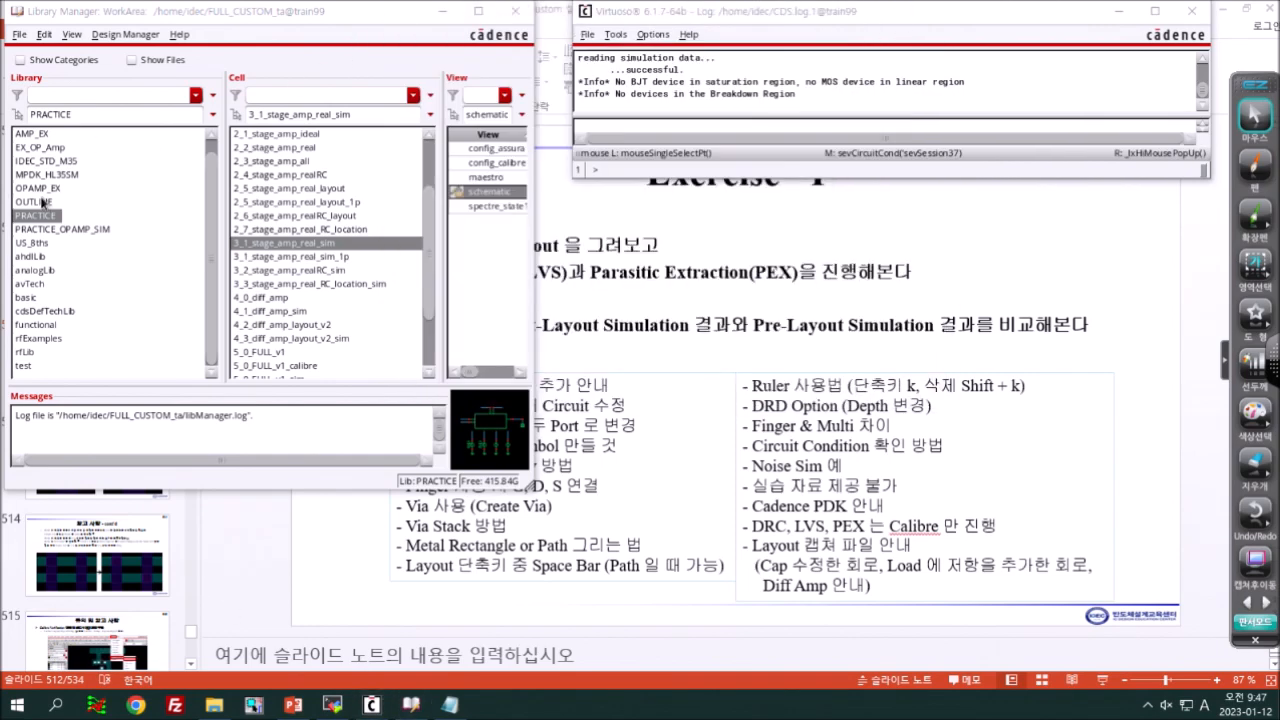
- Open the schematic view of the XOR_v1_sim cell from the test library
click(40, 367)
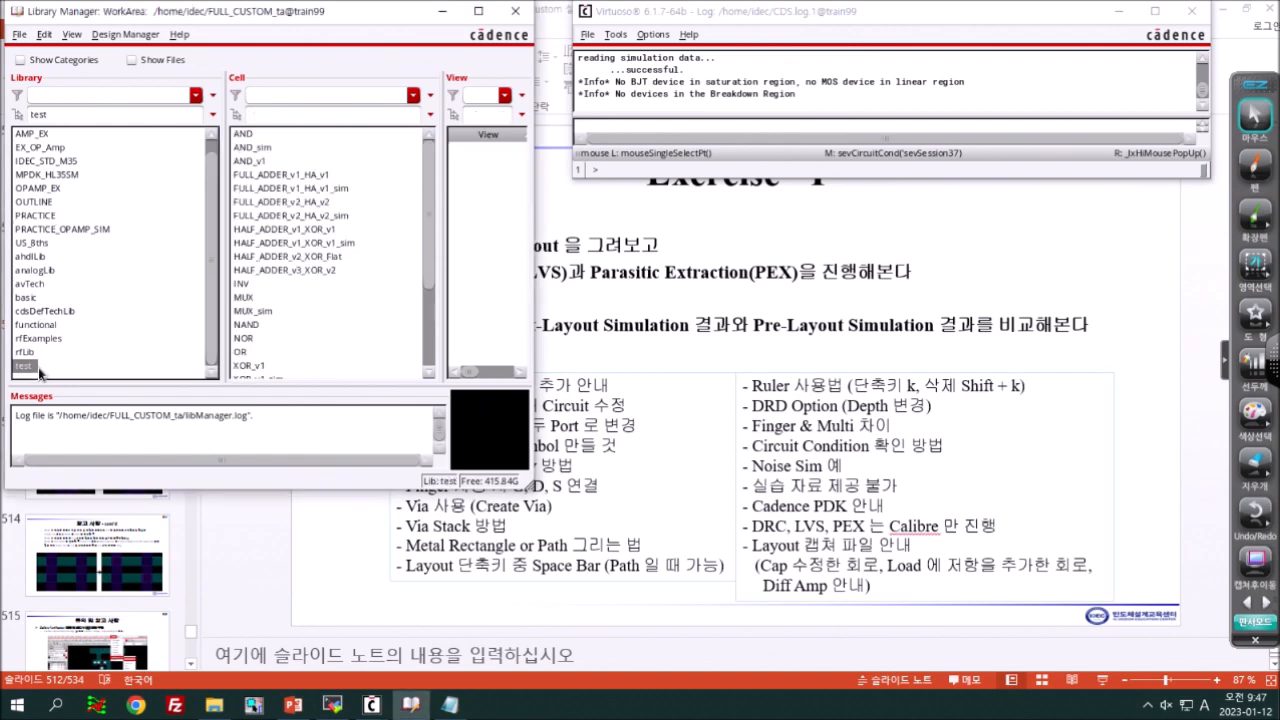
click(268, 149)
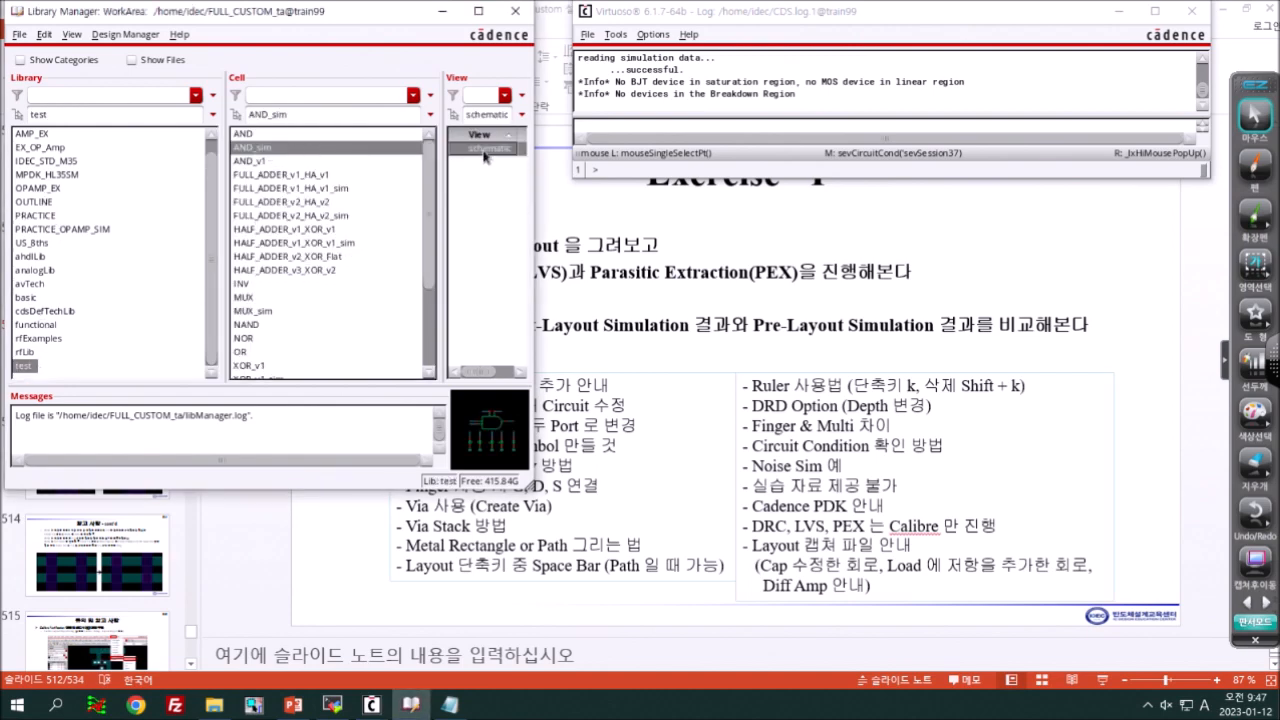
scroll(309, 290, down, 3)
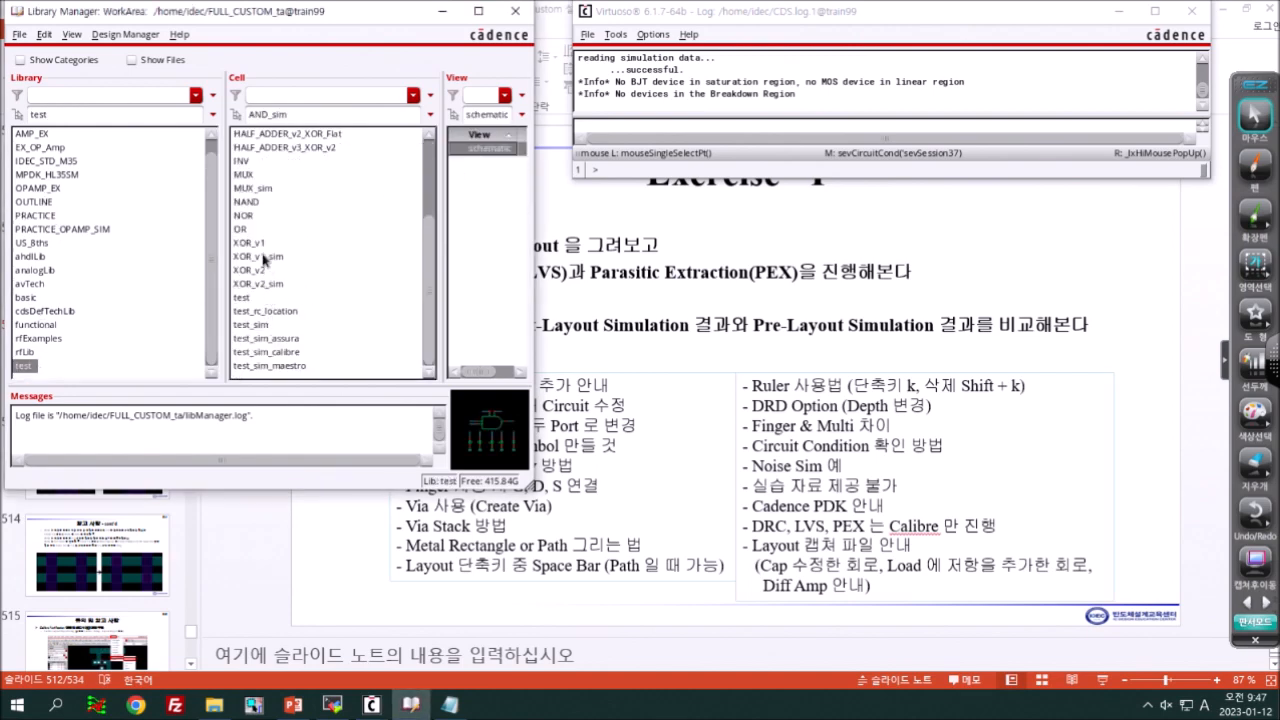
click(266, 257)
double_click(485, 147)
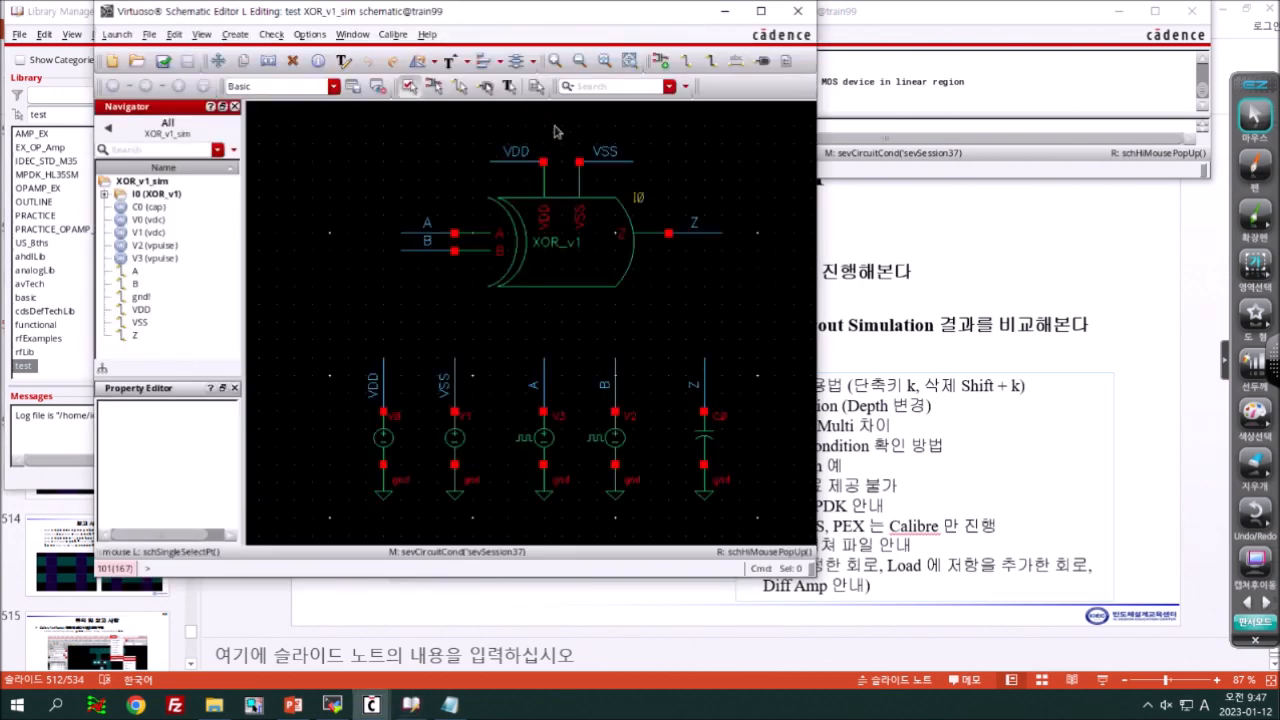
- Launch ADE L for the XOR_v1_sim schematic, run its dc analysis, and close the simulation output log
click(117, 34)
click(130, 51)
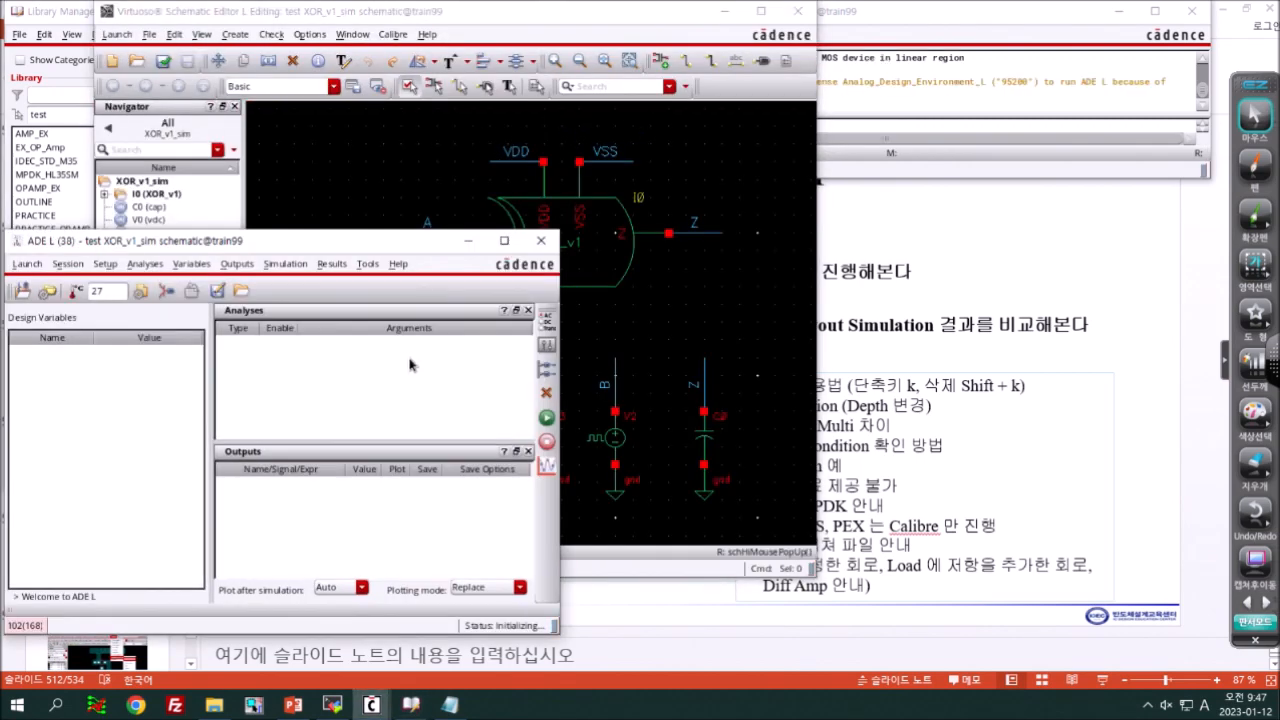
click(545, 416)
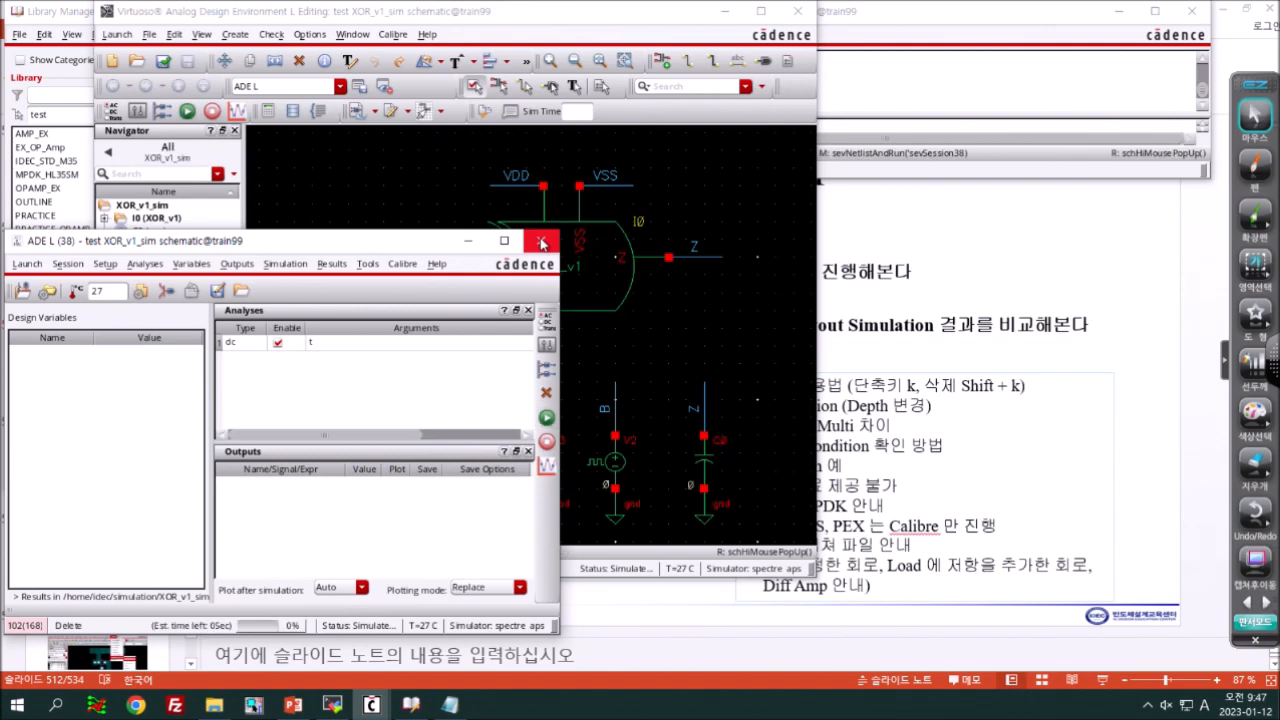
click(397, 147)
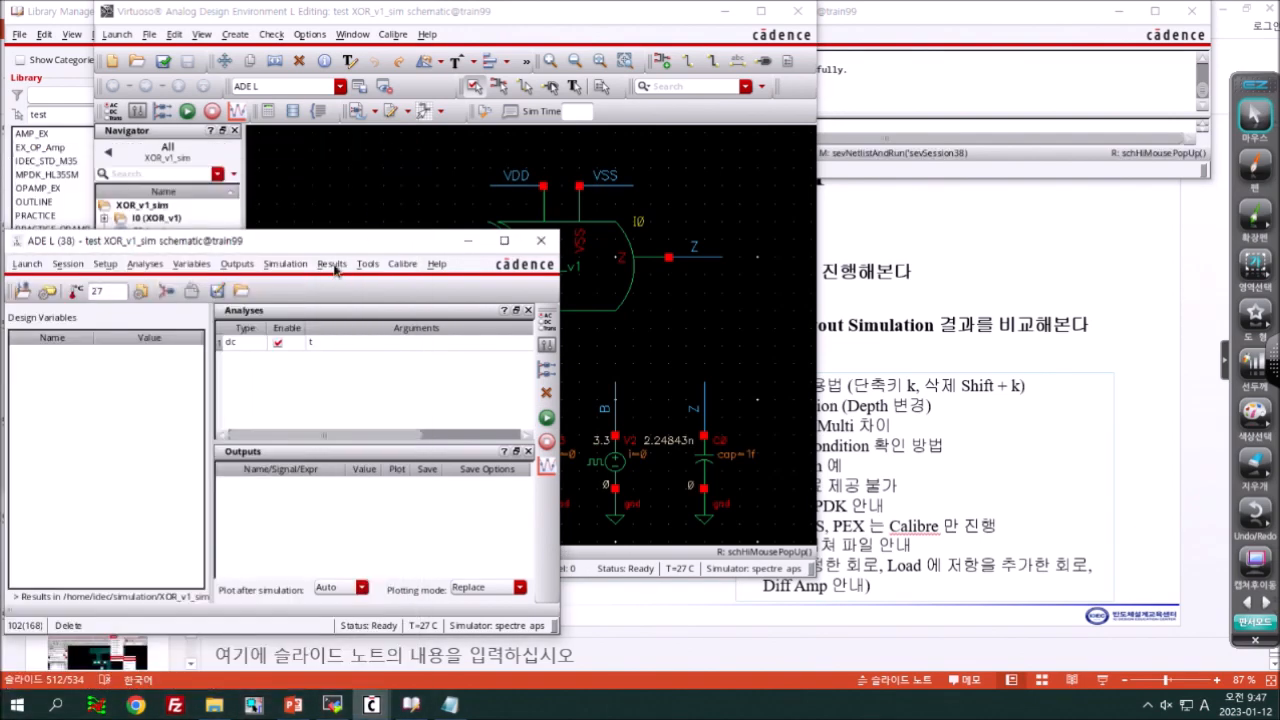
- Open Circuit Conditions for the XOR simulation, enable the Saturation/Linear and Breakdown checks, and place their annotations
click(334, 265)
click(356, 379)
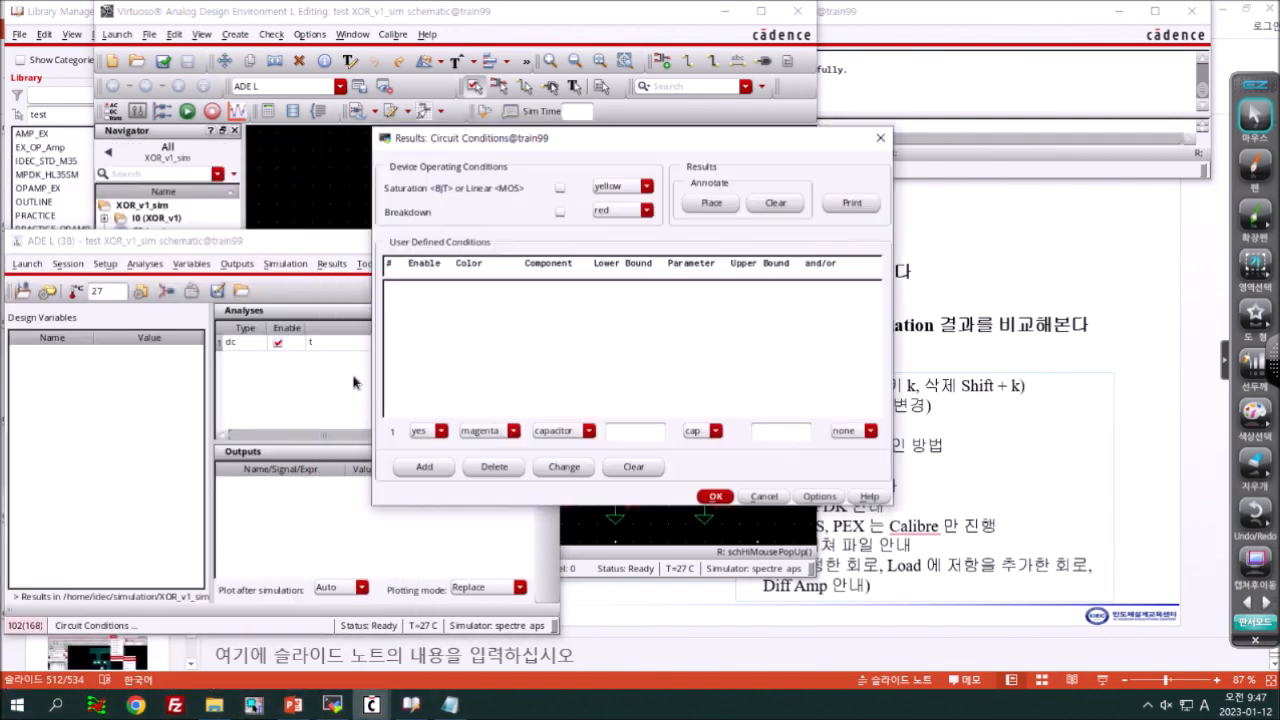
click(560, 212)
click(712, 204)
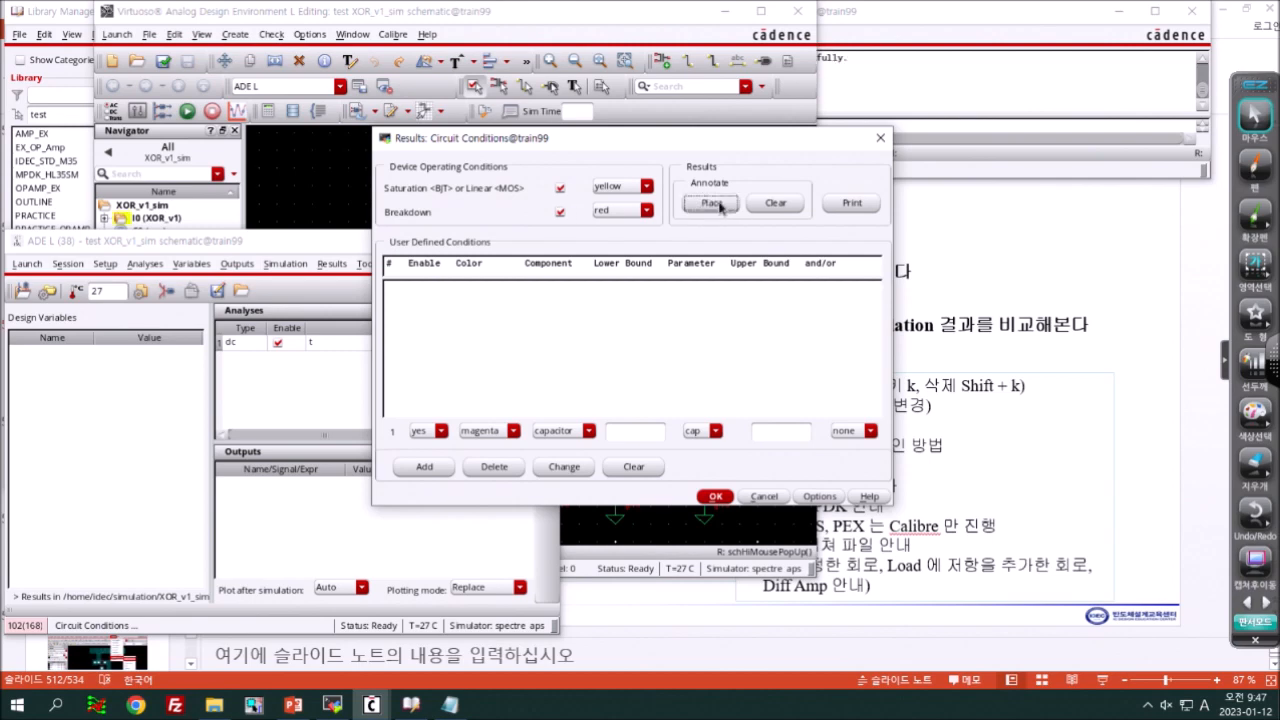
- Bring up the Virtuoso log window, underline the info line about the Breakdown Region, and clear the pen mark
click(922, 16)
click(1255, 168)
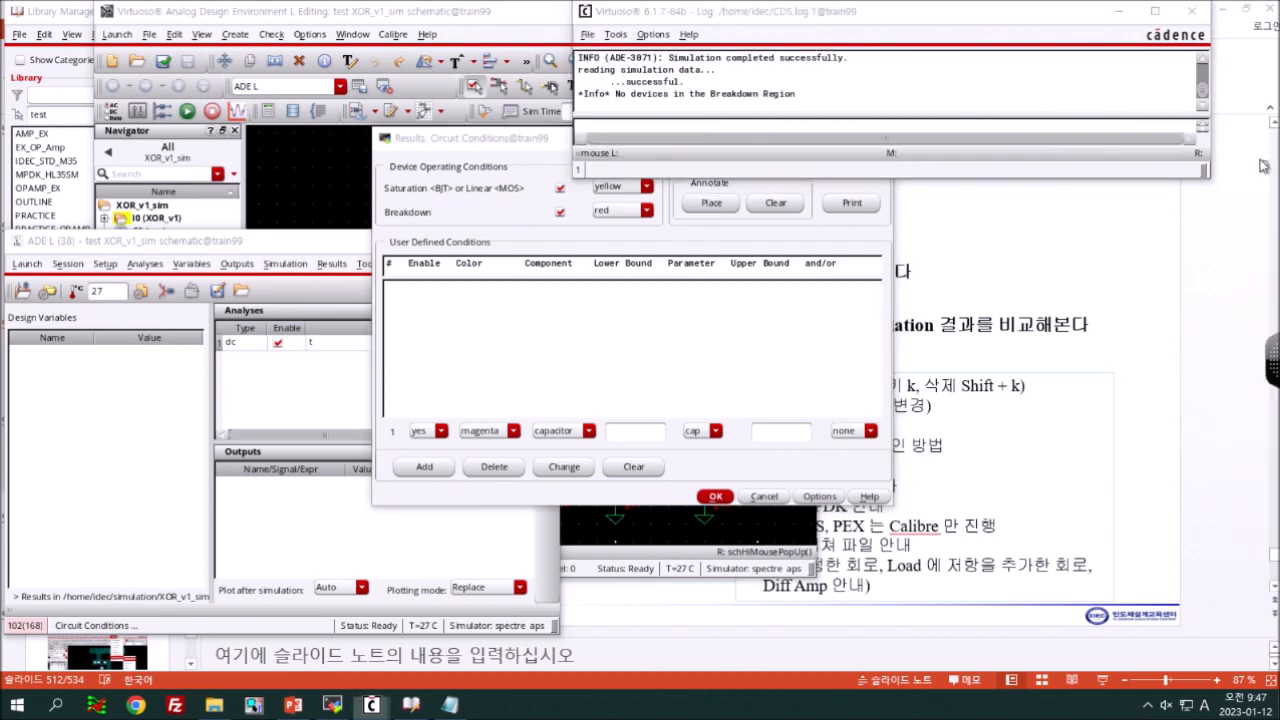
drag(593, 116, 810, 109)
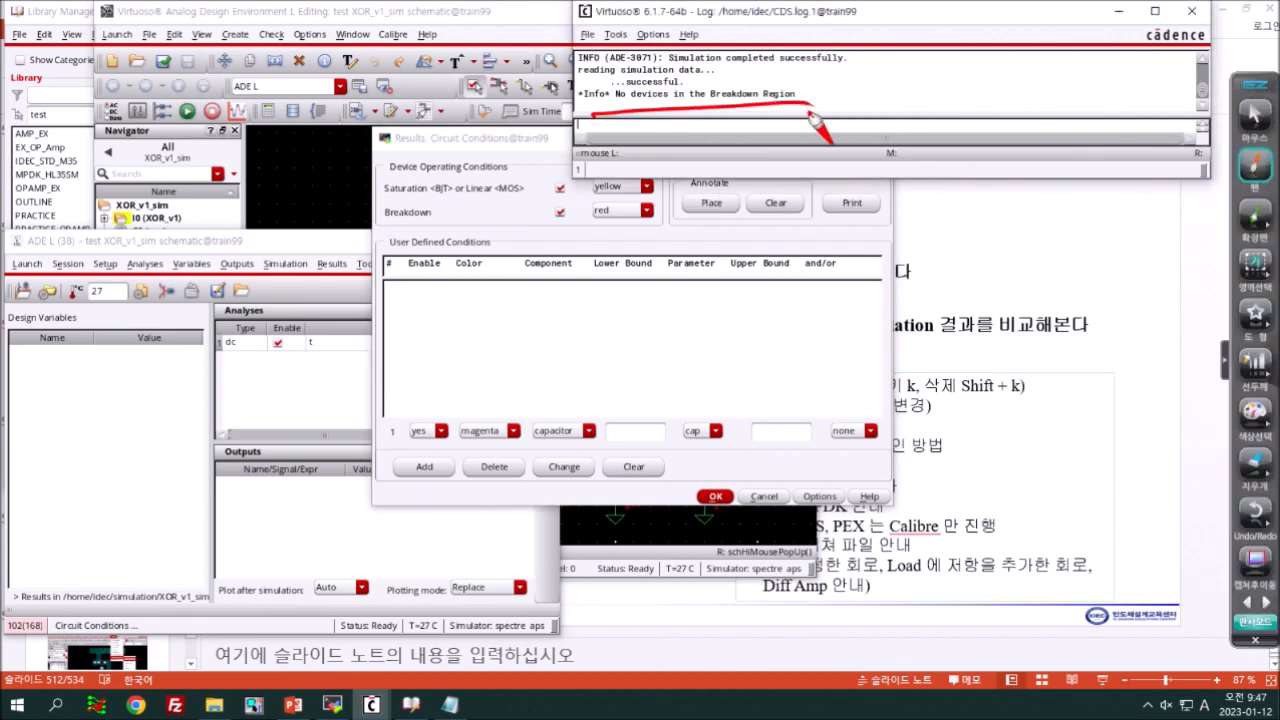
click(1255, 112)
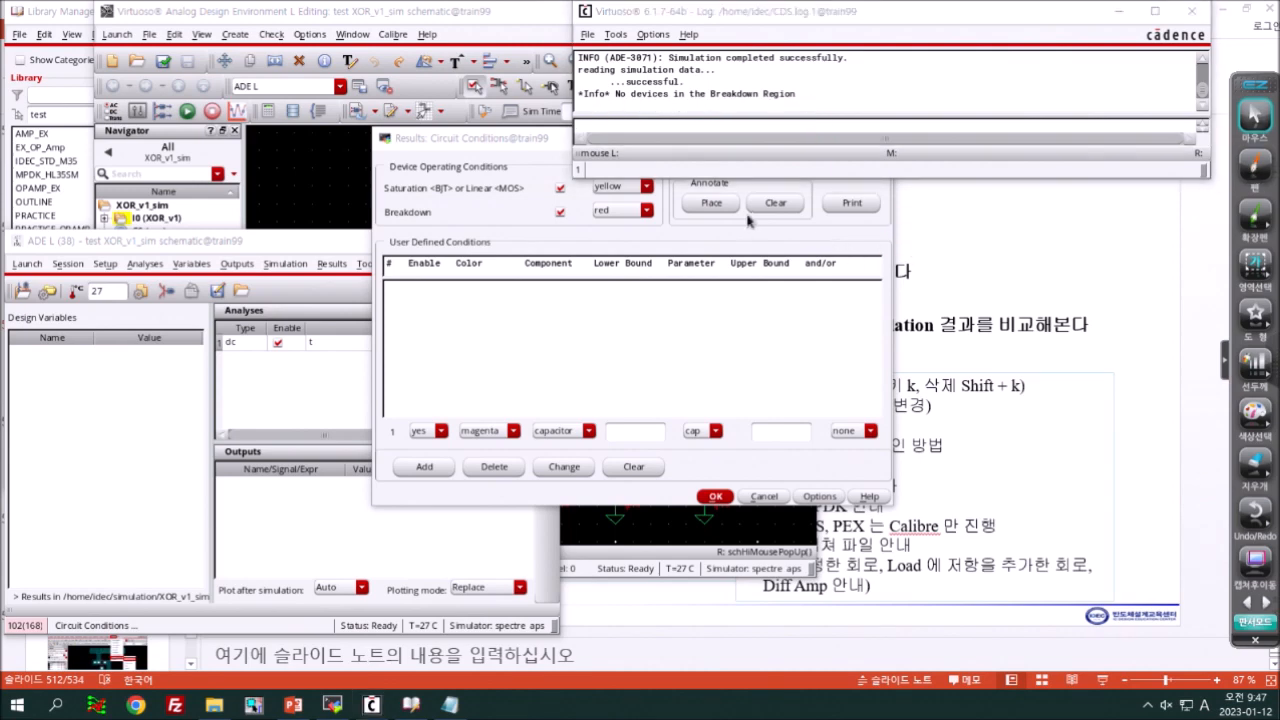
- Bring the XOR_v1_sim schematic forward and descend through the XOR_v1 instance into the schematic of its upper AND gate I7
click(738, 225)
click(474, 20)
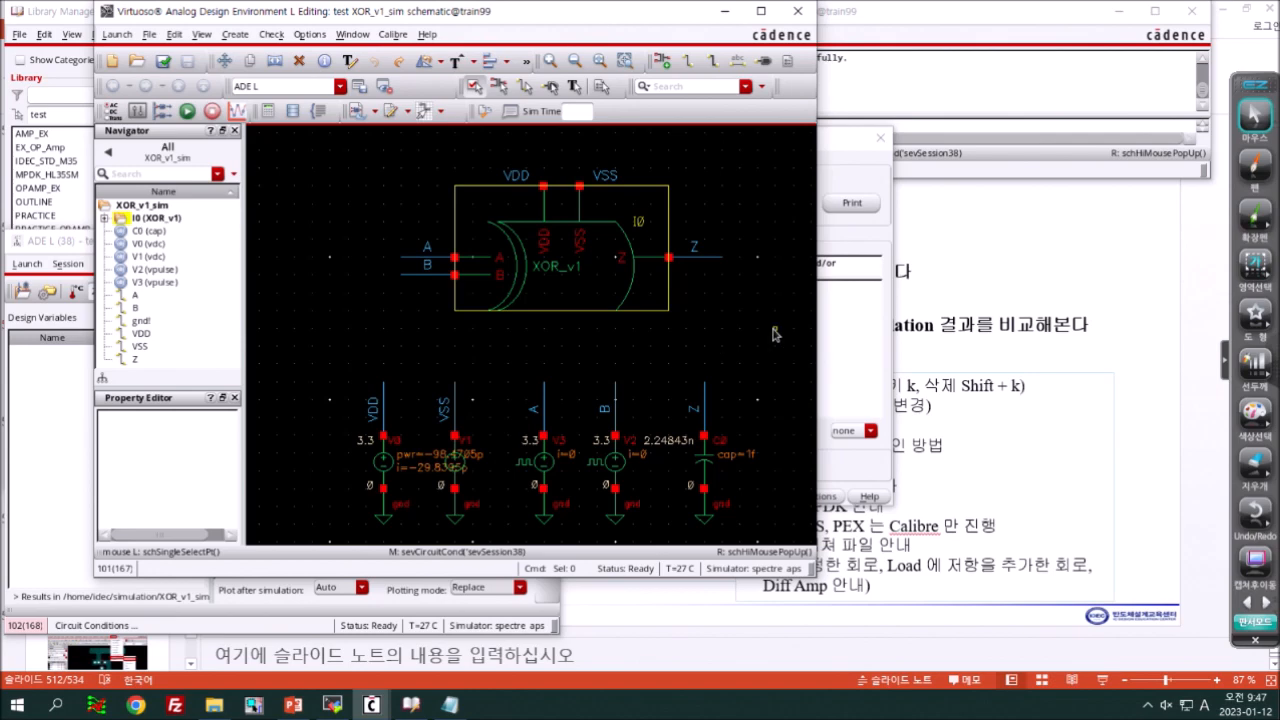
key(e)
click(626, 295)
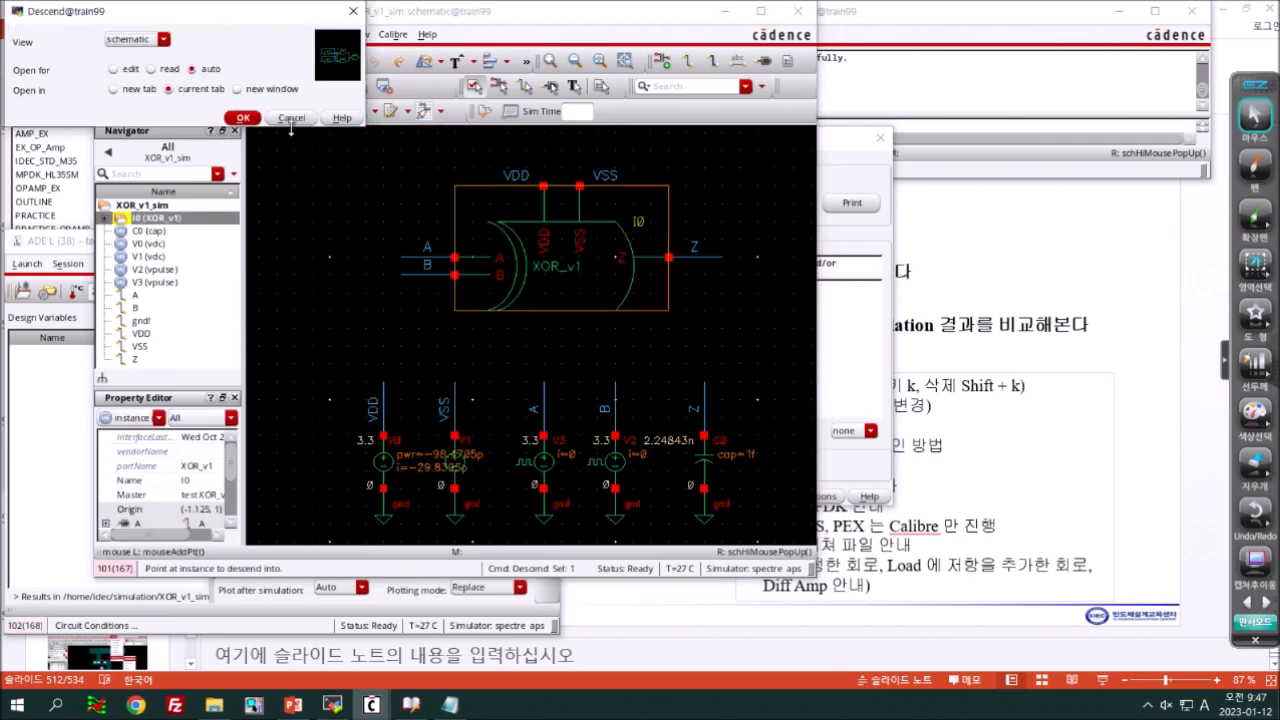
click(245, 119)
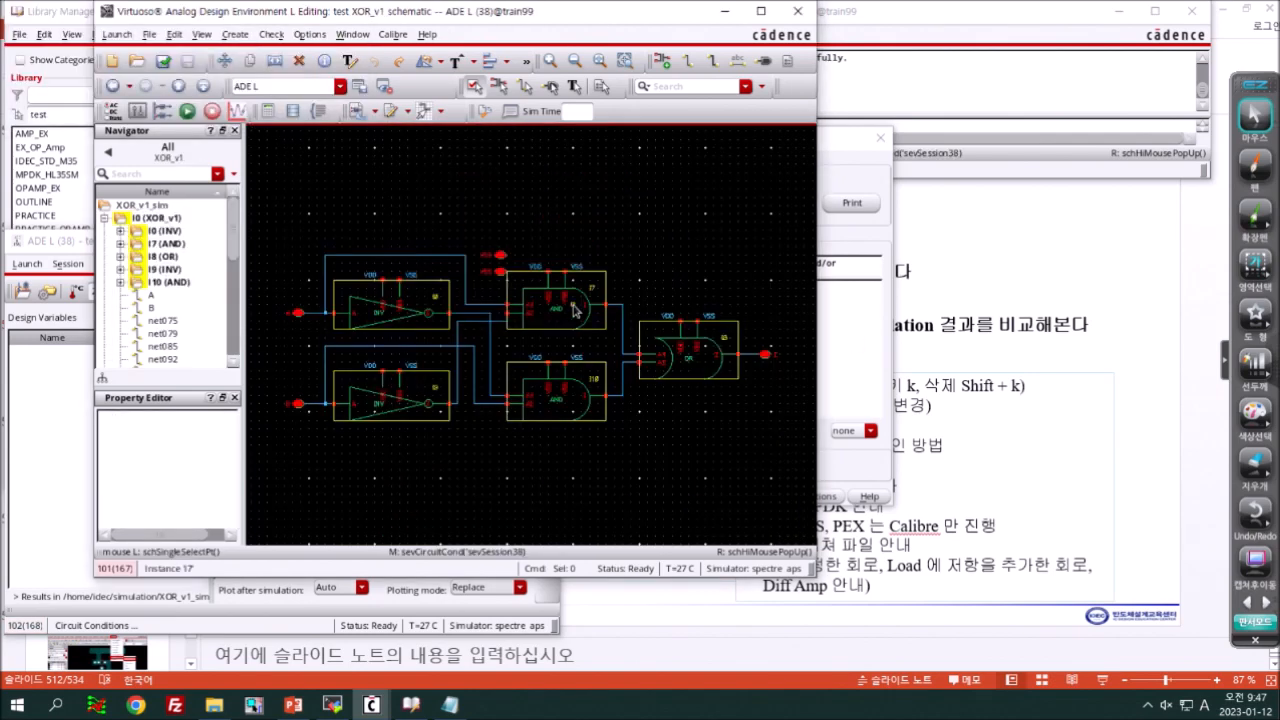
click(241, 118)
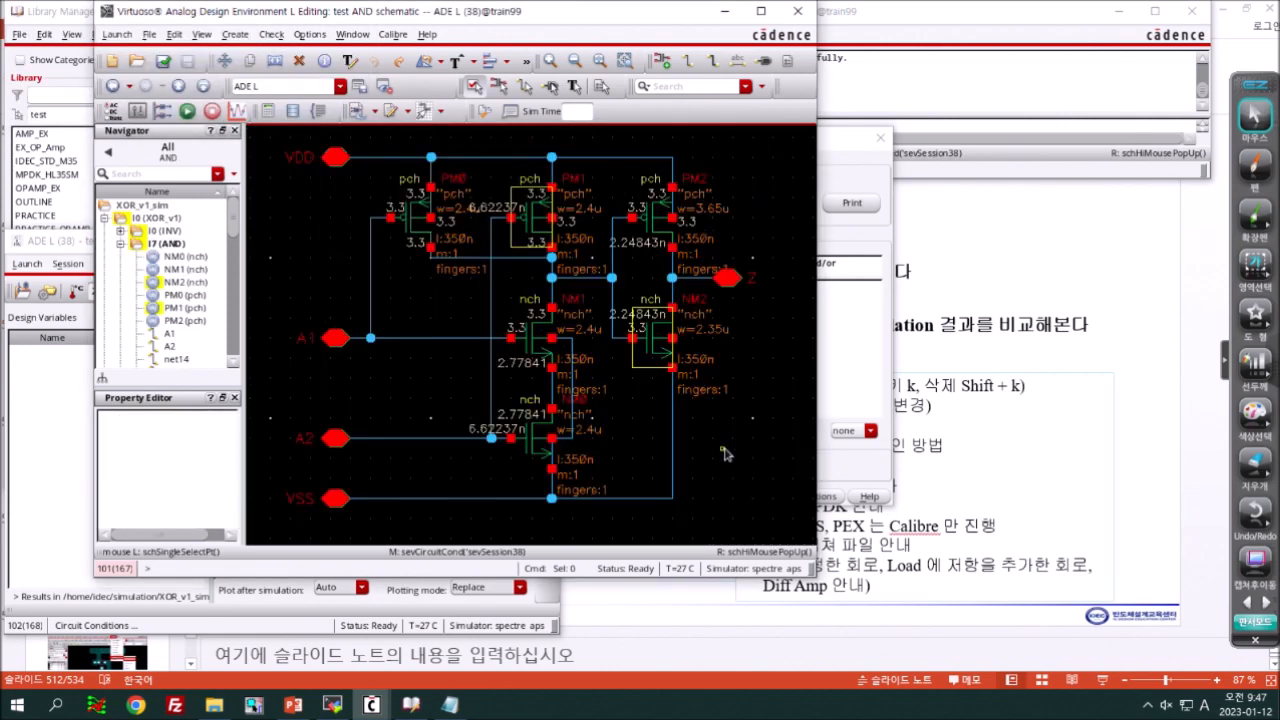
- Circle the highlighted transistors NM2 and PM1 in the AND schematic with the pen, and clear the marks
click(1256, 165)
drag(668, 308, 700, 392)
drag(500, 205, 560, 175)
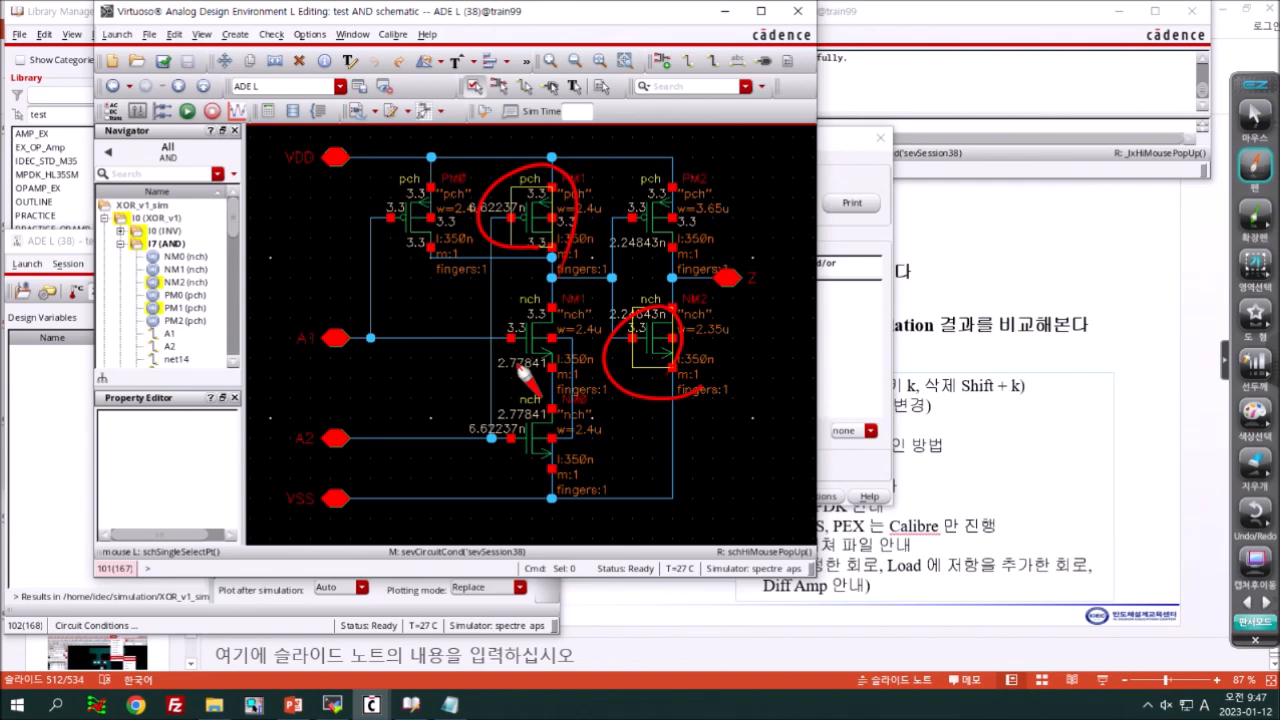
key(Escape)
click(720, 400)
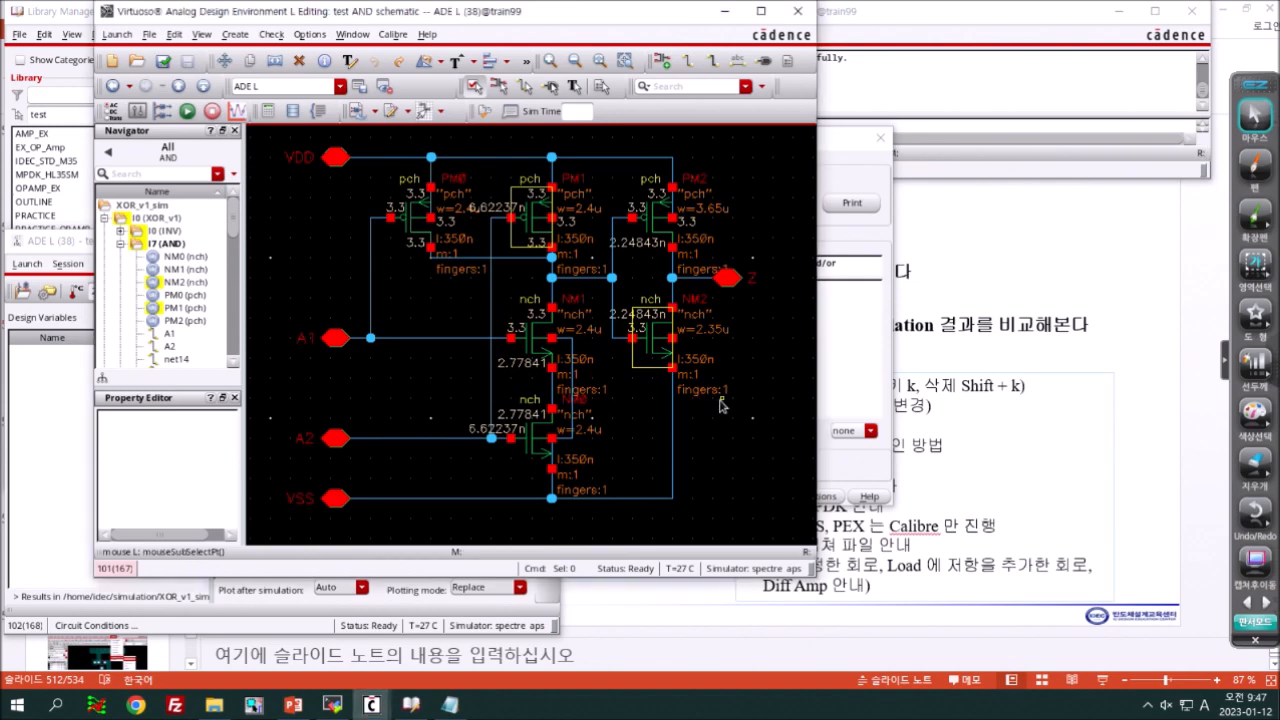
- Return to the top-level XOR_v1_sim schematic and close it, the Circuit Conditions form and ADE L without saving the state
key(ctrl+e)
key(ctrl+e)
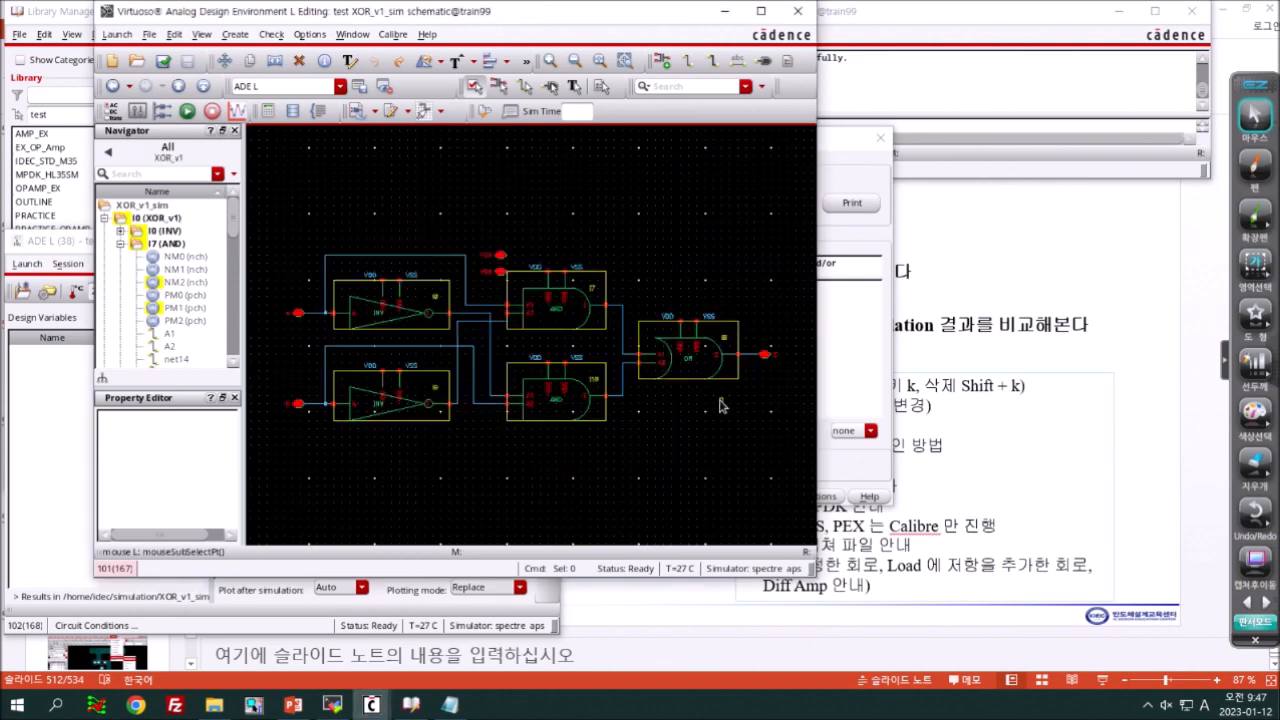
click(800, 9)
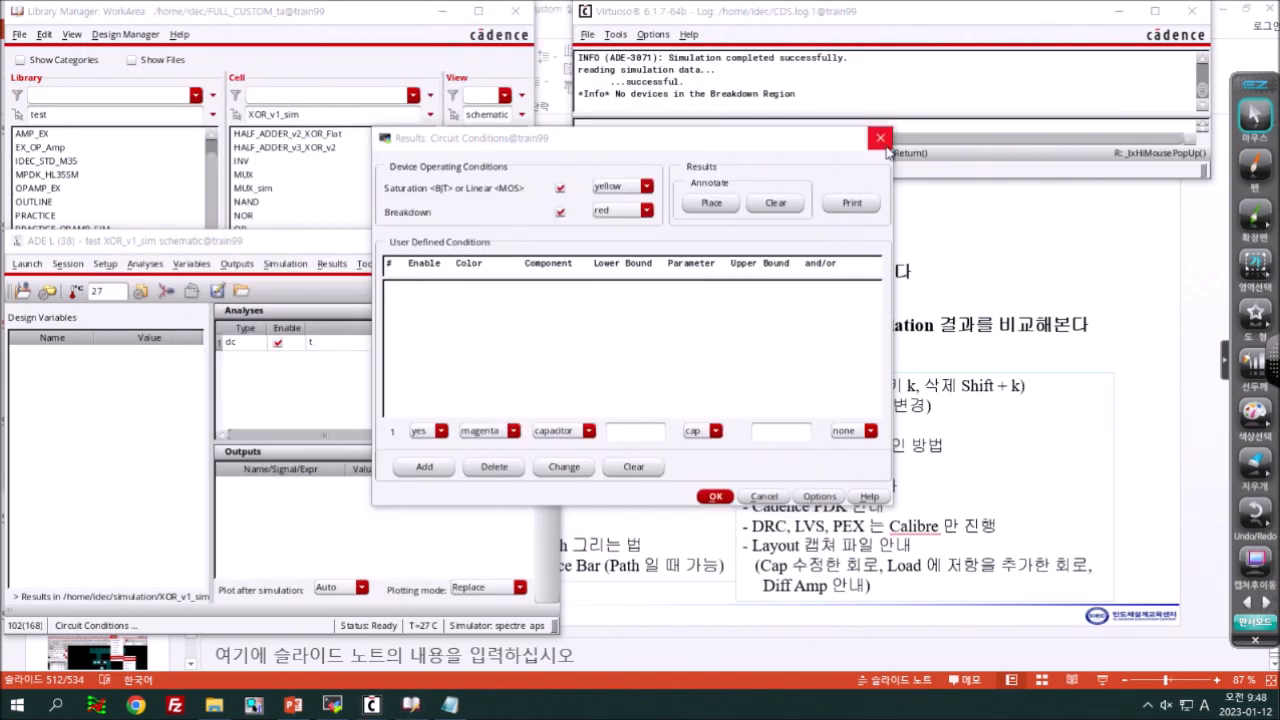
click(881, 139)
click(540, 243)
click(601, 344)
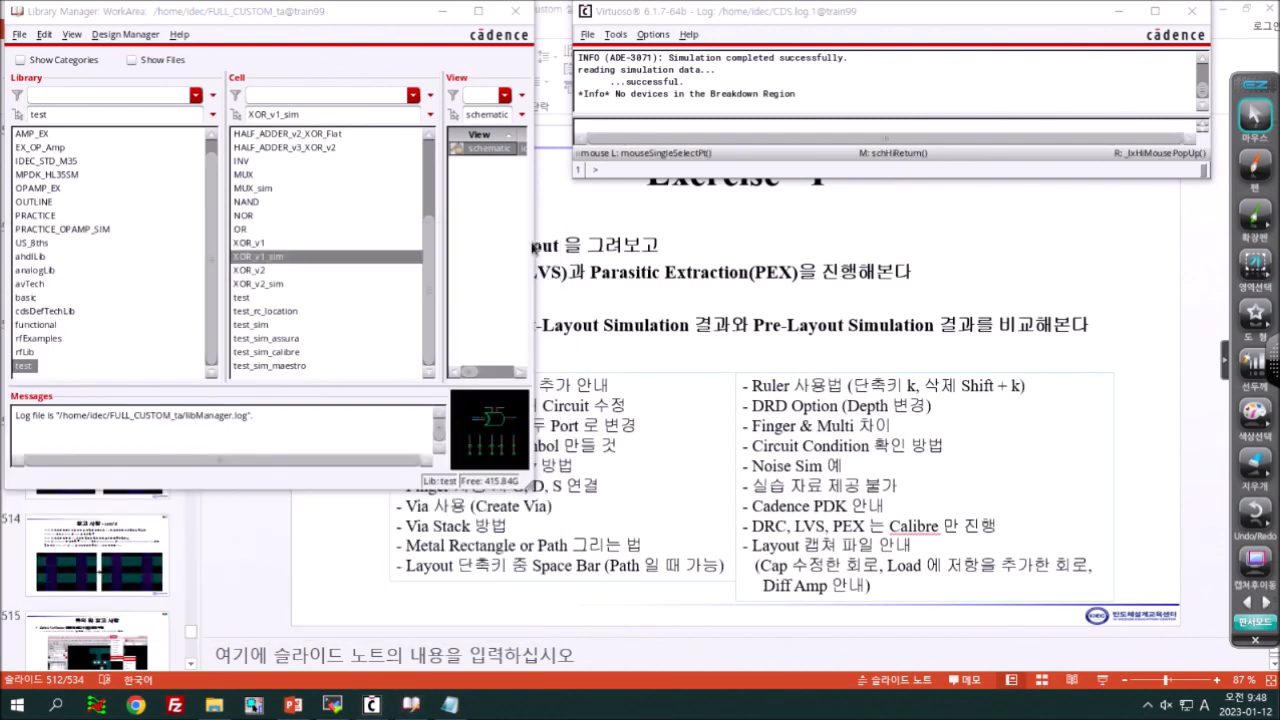
- Open the 1_OPAMP_STB schematic from the PRACTICE_OPAMP_SIM library and move its window clear of the Library Manager's cell list
click(70, 228)
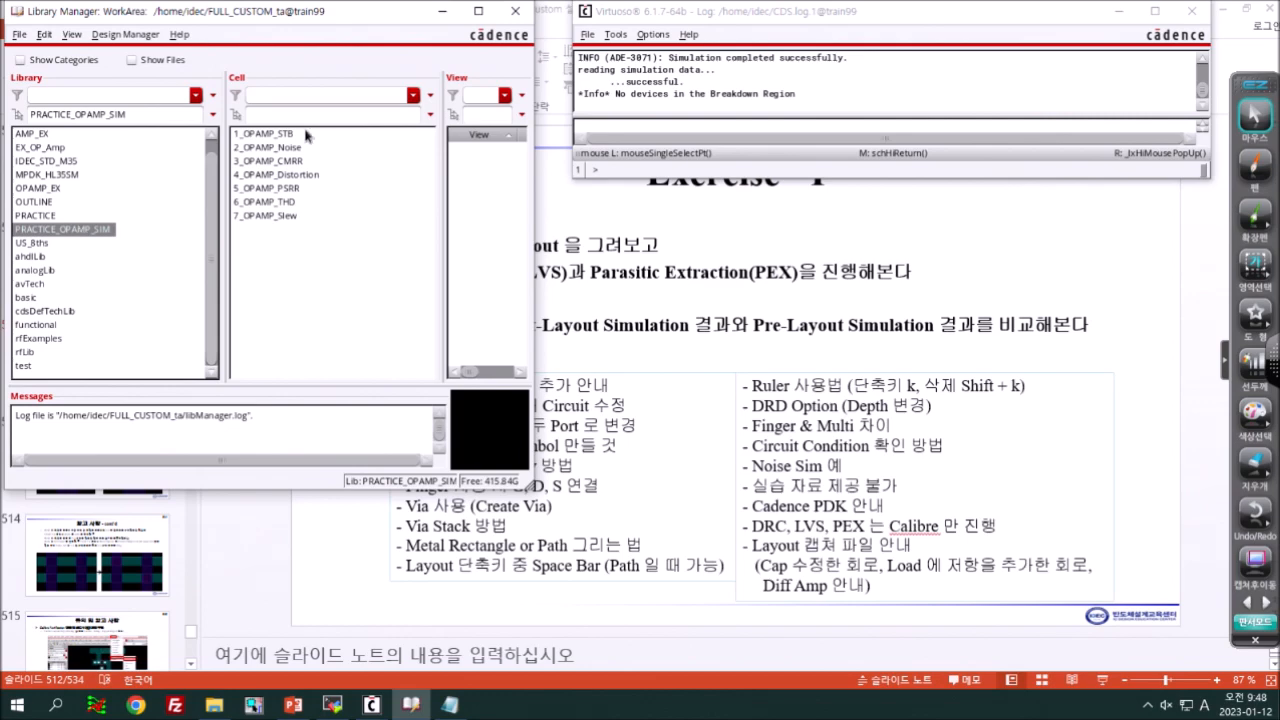
click(306, 133)
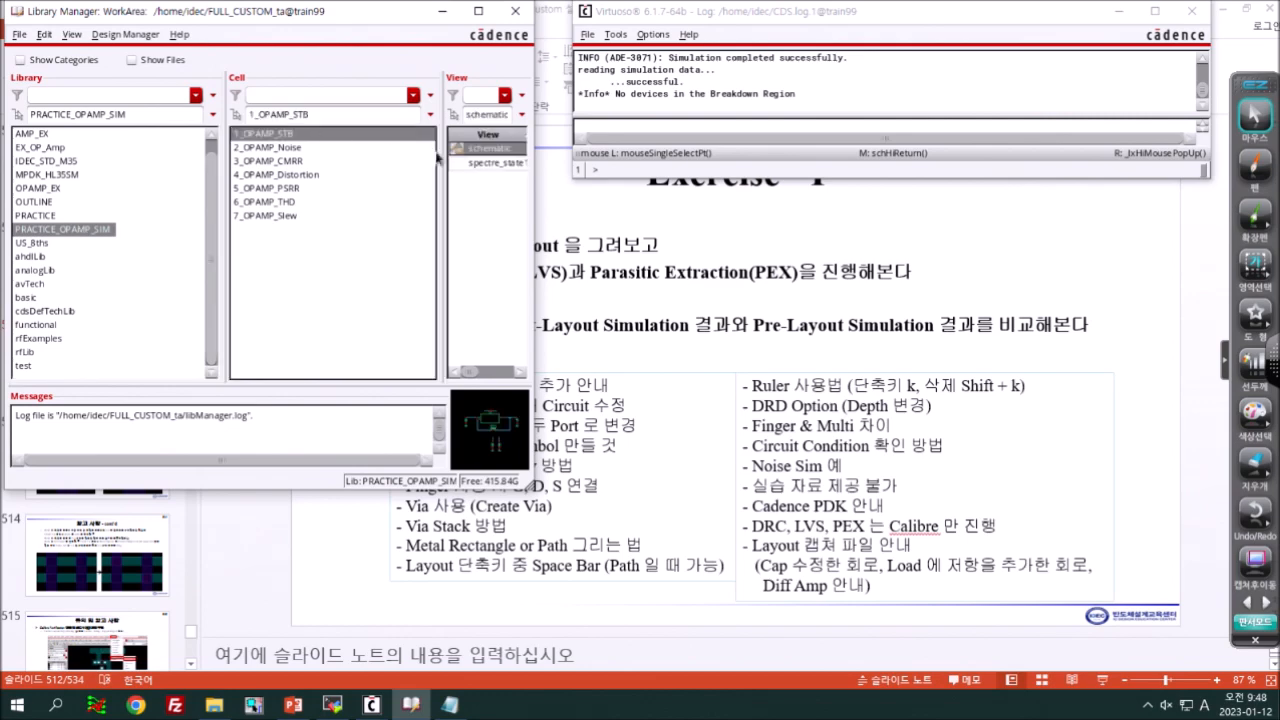
double_click(489, 154)
drag(601, 12, 926, 28)
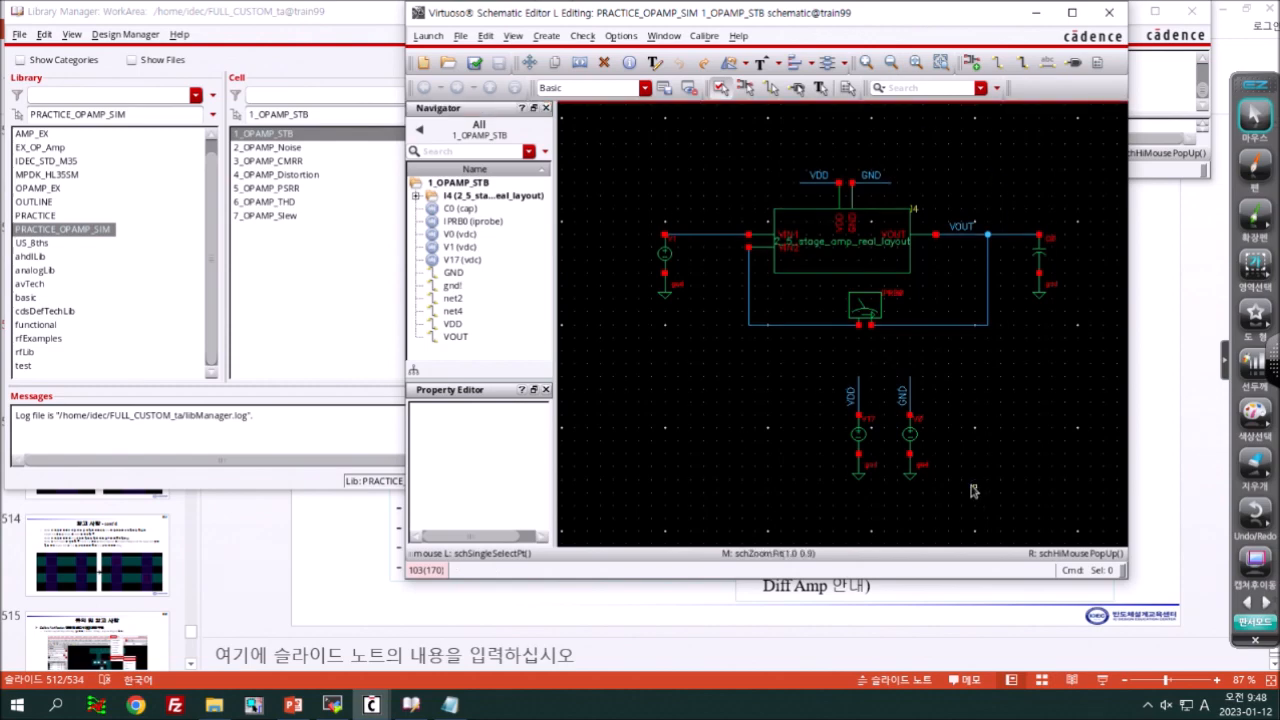
- Handwrite notes on gain, phase and stb beside the op-amp output in the schematic, and clear them
click(1256, 165)
mouse_move(1000, 140)
mouse_down()
mouse_move(1016, 137)
mouse_move(995, 150)
mouse_move(1057, 140)
mouse_move(1000, 209)
mouse_move(1064, 207)
mouse_up()
mouse_move(1060, 256)
mouse_down()
mouse_move(1048, 300)
mouse_move(1120, 272)
mouse_up()
mouse_move(1138, 218)
mouse_down()
mouse_move(1178, 300)
mouse_move(1140, 320)
mouse_up()
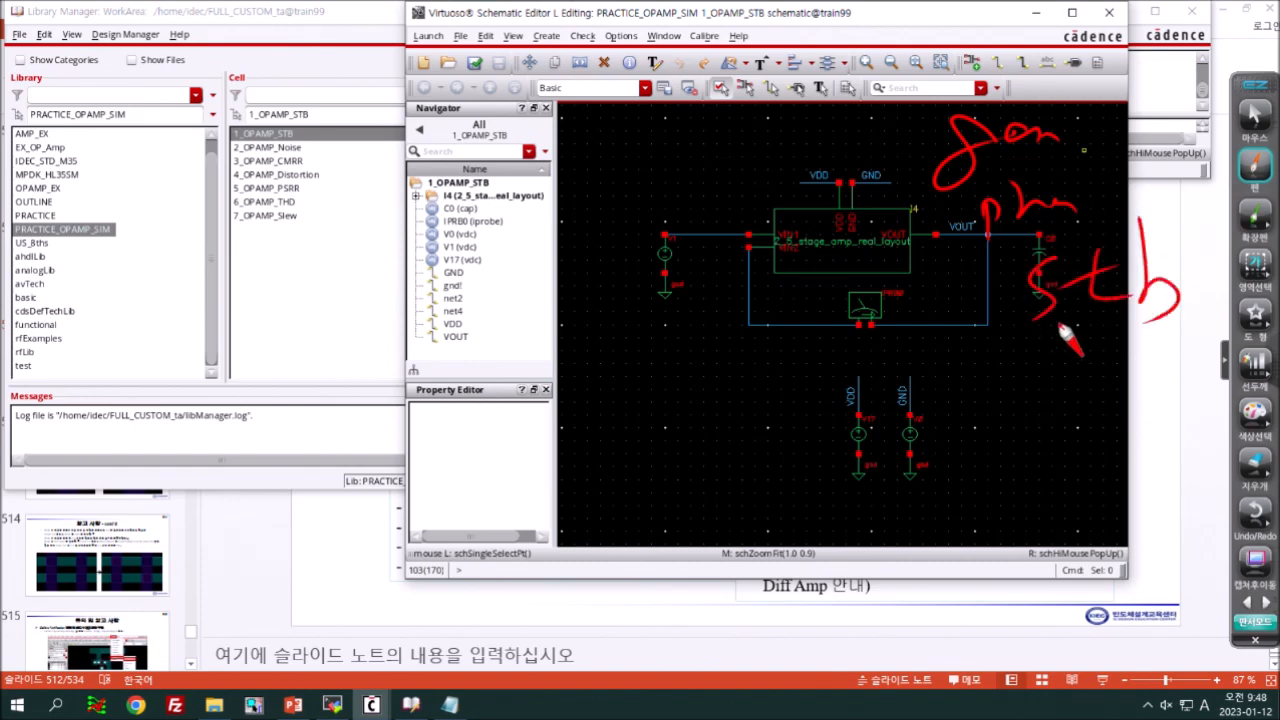
key(Escape)
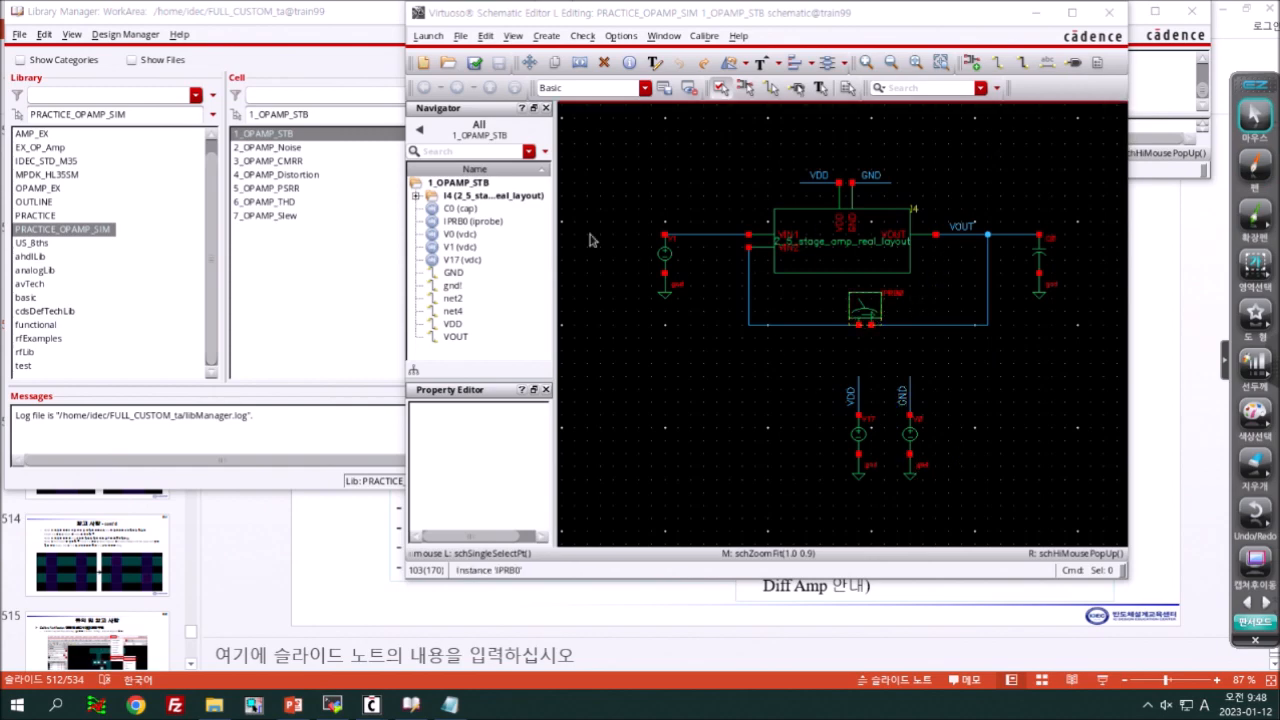
- Open the spectre_state1 view of 1_OPAMP_STB, run its dc and stb analyses, and close the simulation output log
click(356, 78)
double_click(488, 162)
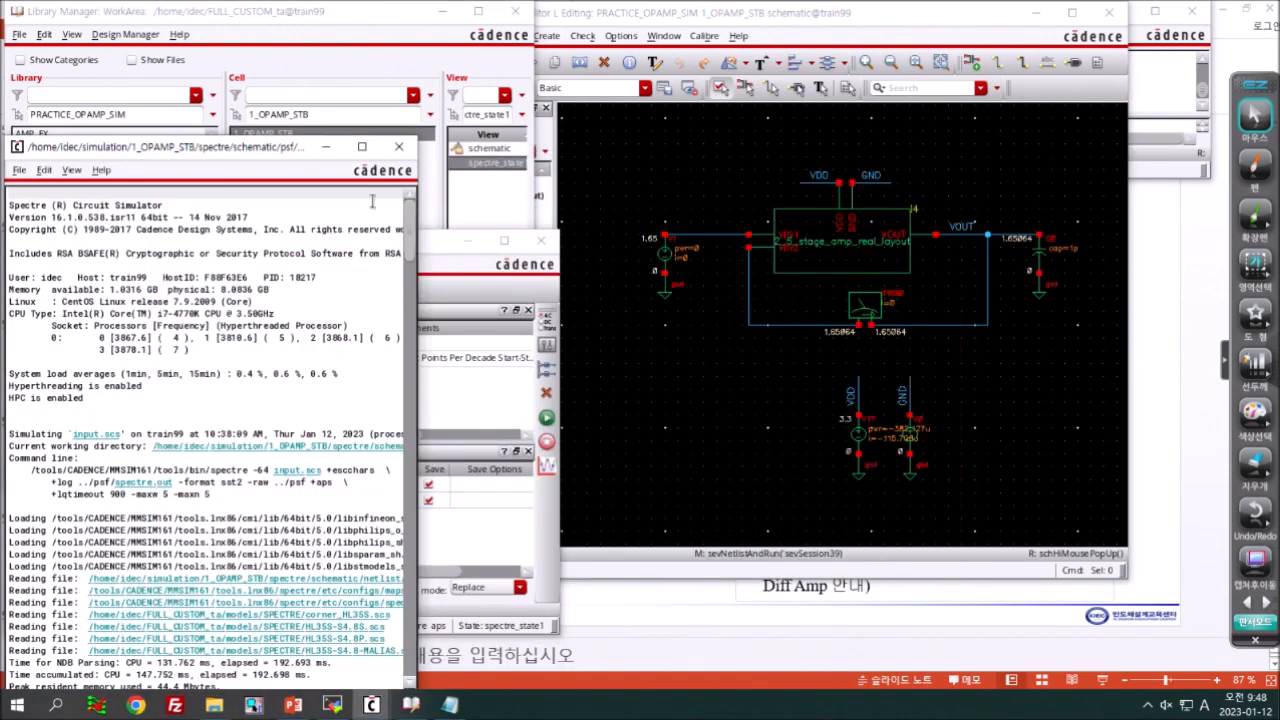
click(398, 146)
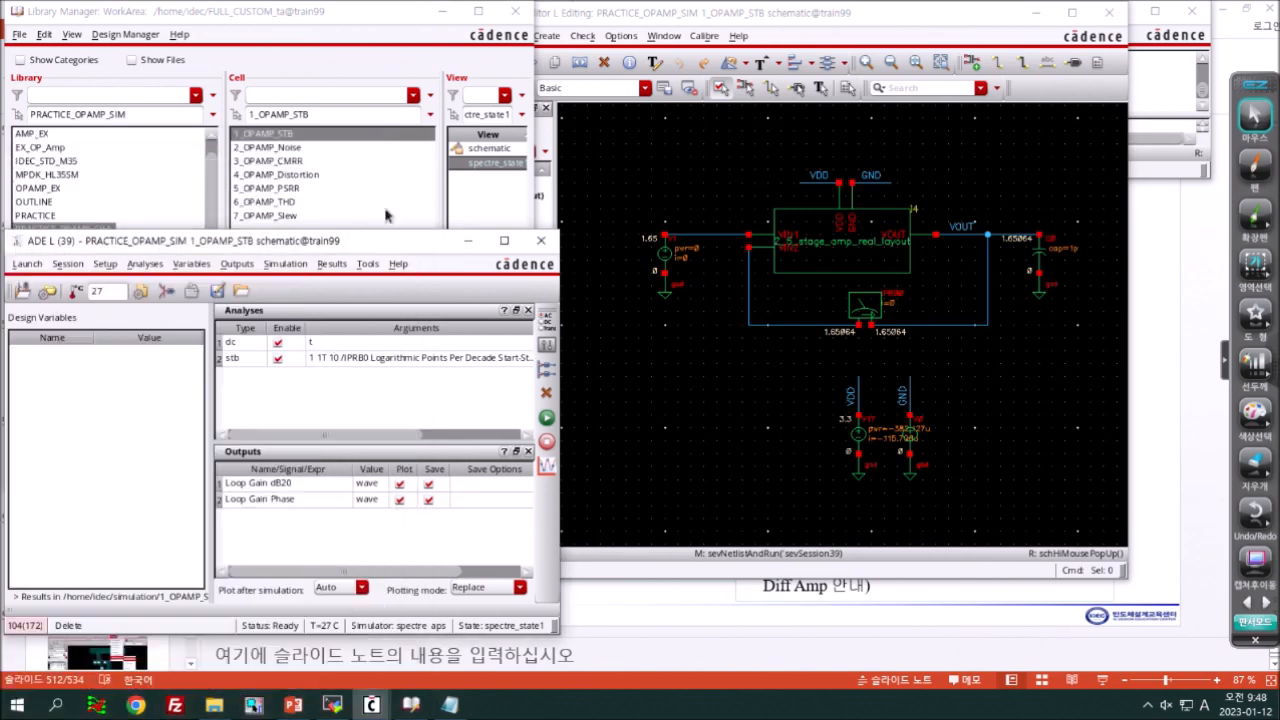
- Open the Direct Plot main form for the stb results, show the Stability Summary and move the form clear of the plot area
click(335, 360)
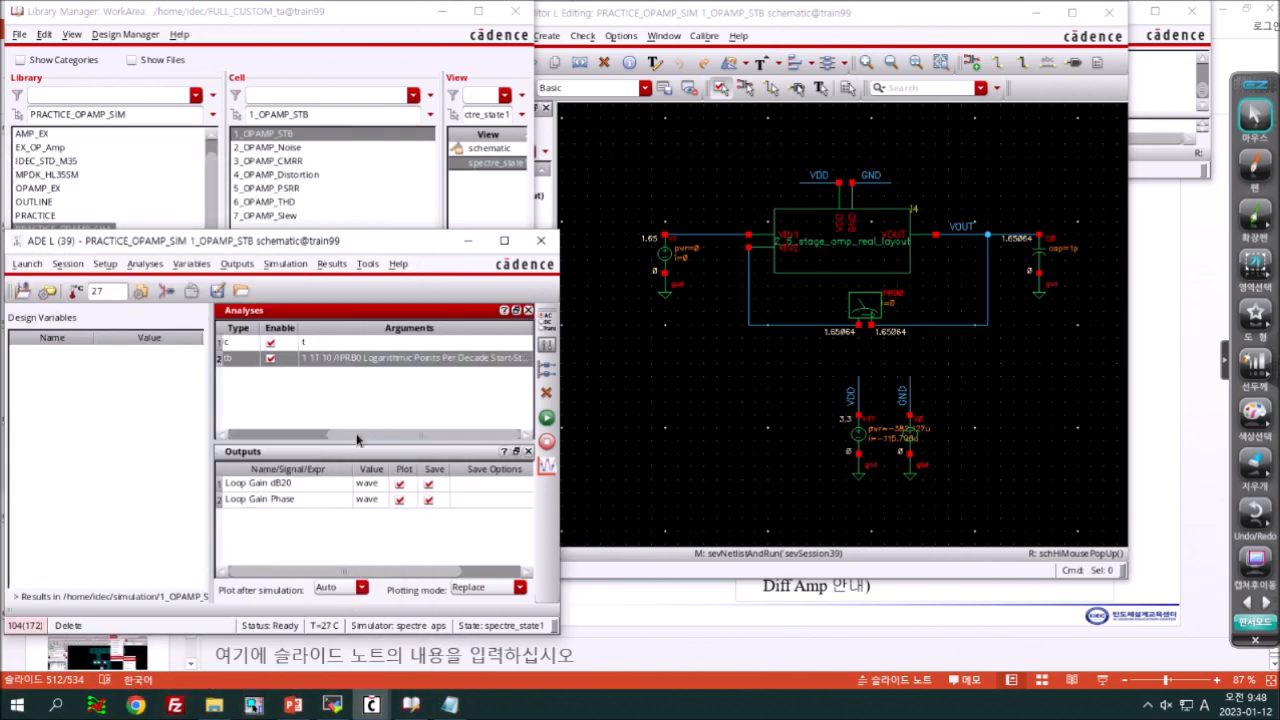
drag(350, 441, 213, 440)
click(332, 263)
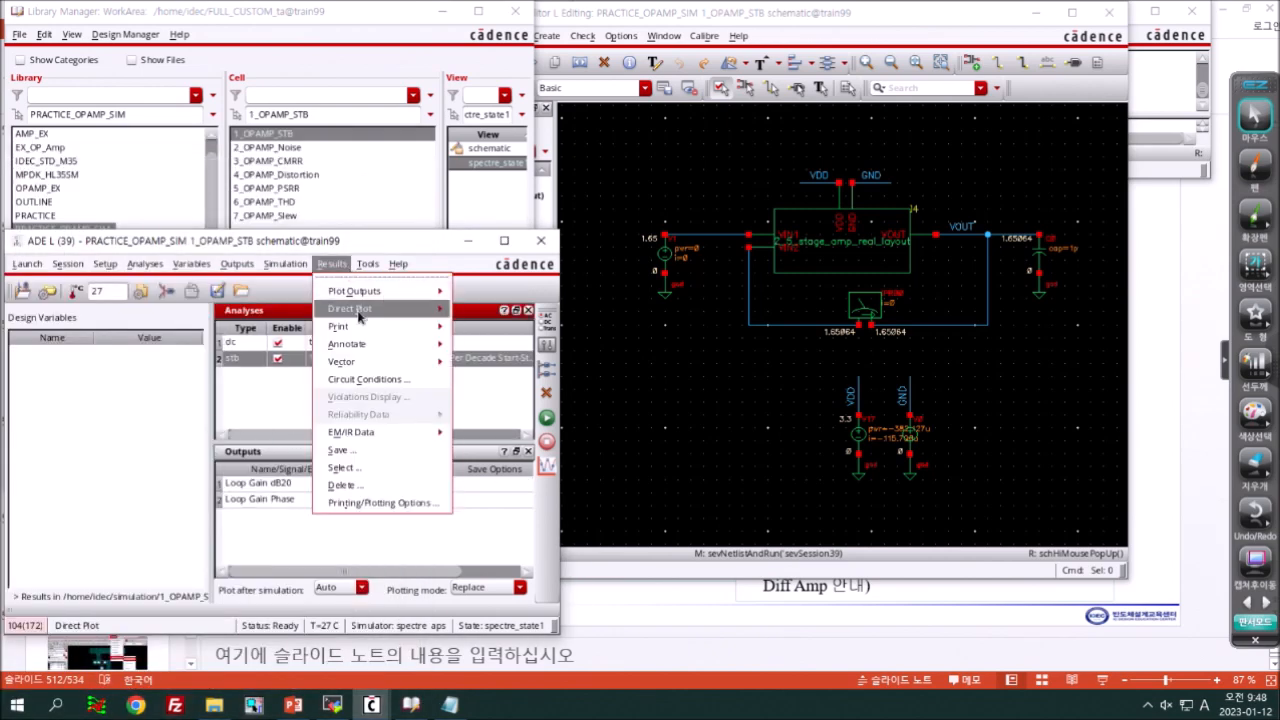
mouse_move(380, 320)
click(495, 338)
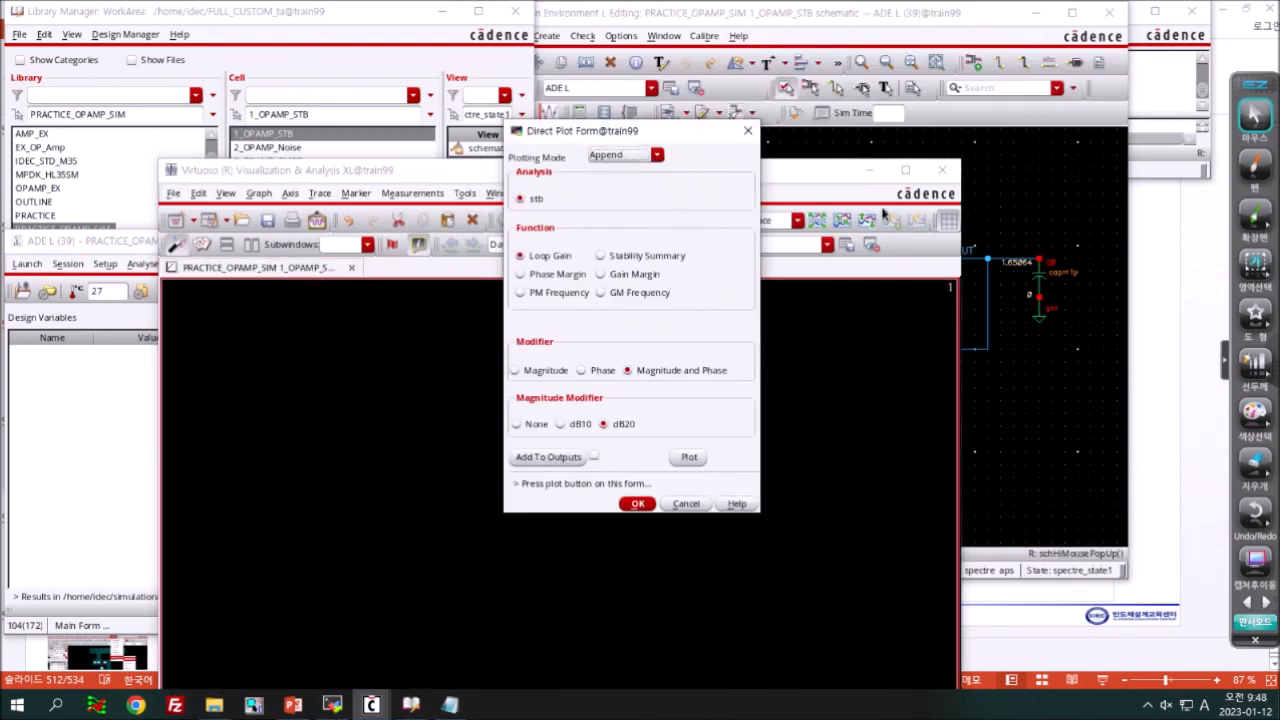
click(615, 256)
drag(660, 135, 790, 15)
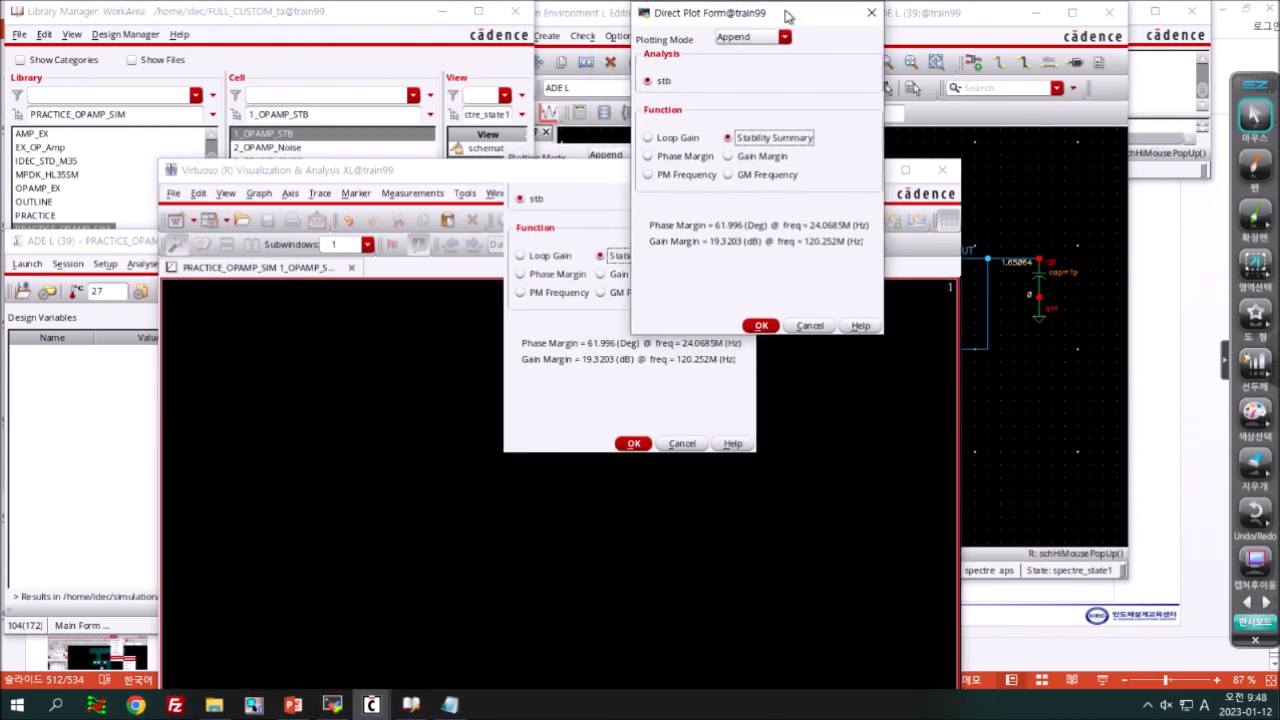
- Circle the Stability Summary option and the phase and gain margin results with the pen, and clear the marks
click(1255, 163)
drag(720, 148, 760, 108)
mouse_move(608, 274)
mouse_down()
mouse_move(790, 205)
mouse_move(712, 310)
mouse_up()
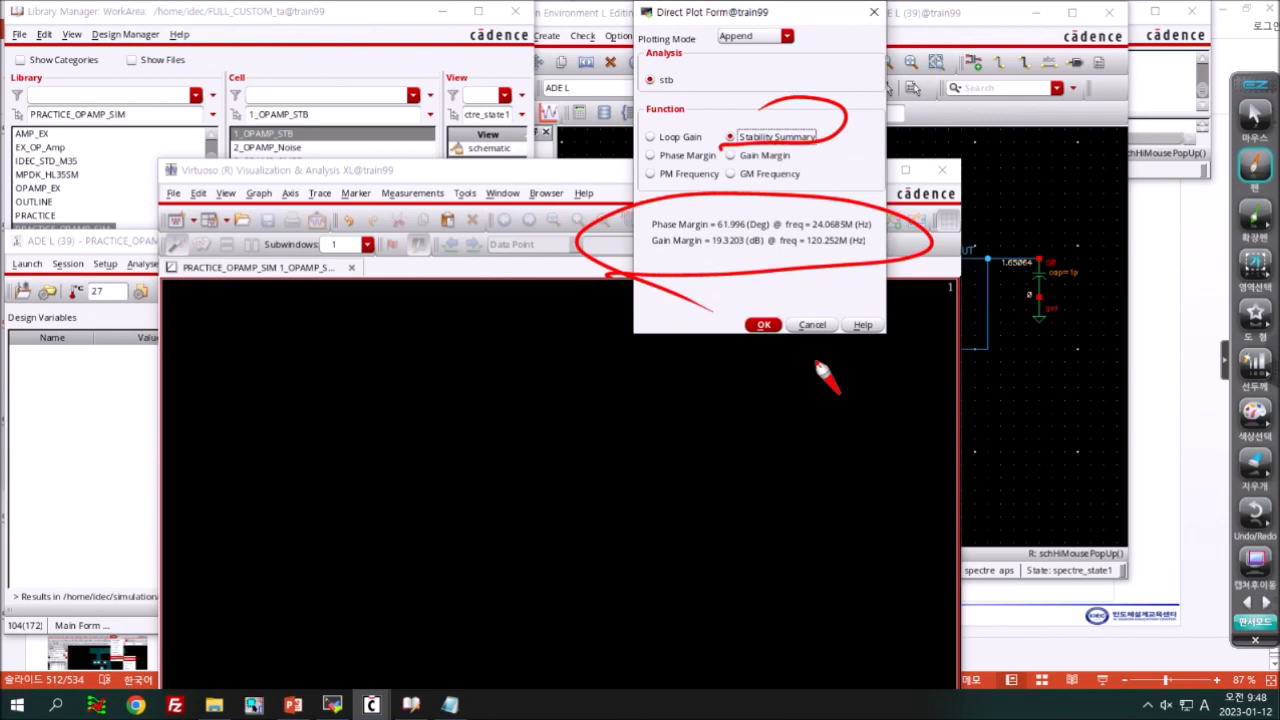
click(1255, 115)
- Plot the loop gain magnitude and phase in dB20, and check the gain margin, phase margin and PM frequency functions
click(668, 137)
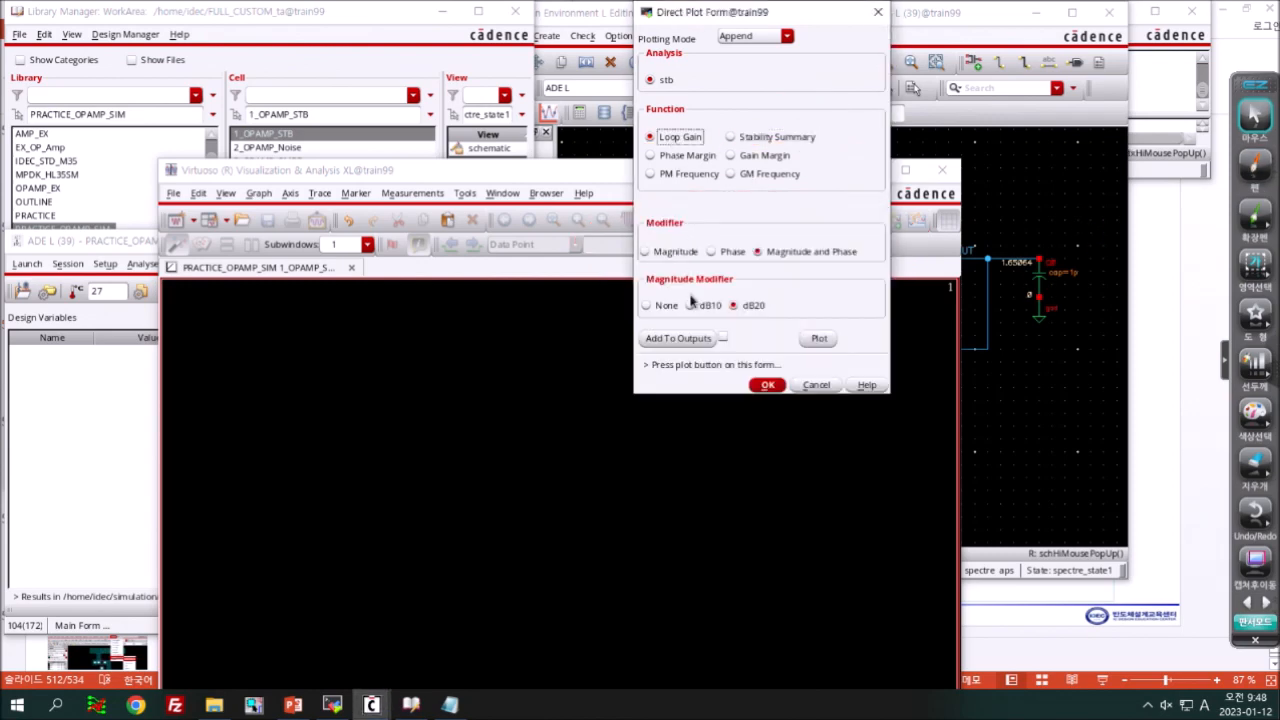
click(819, 339)
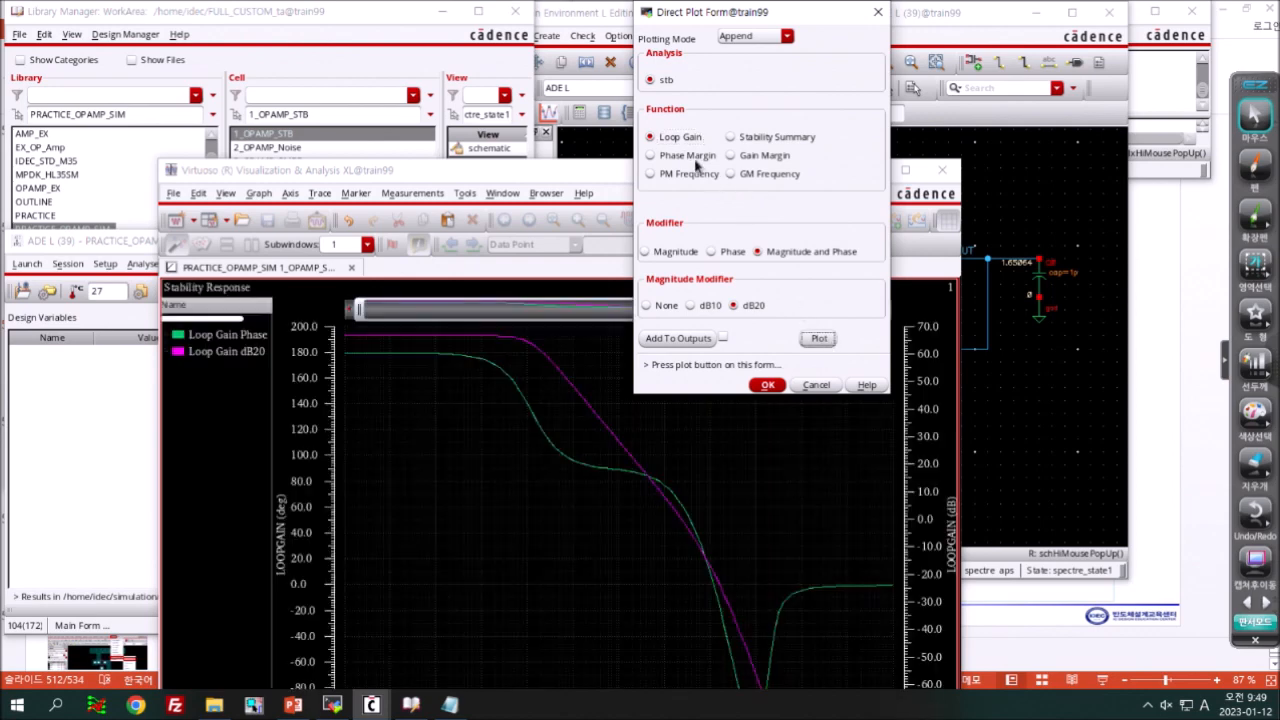
click(762, 156)
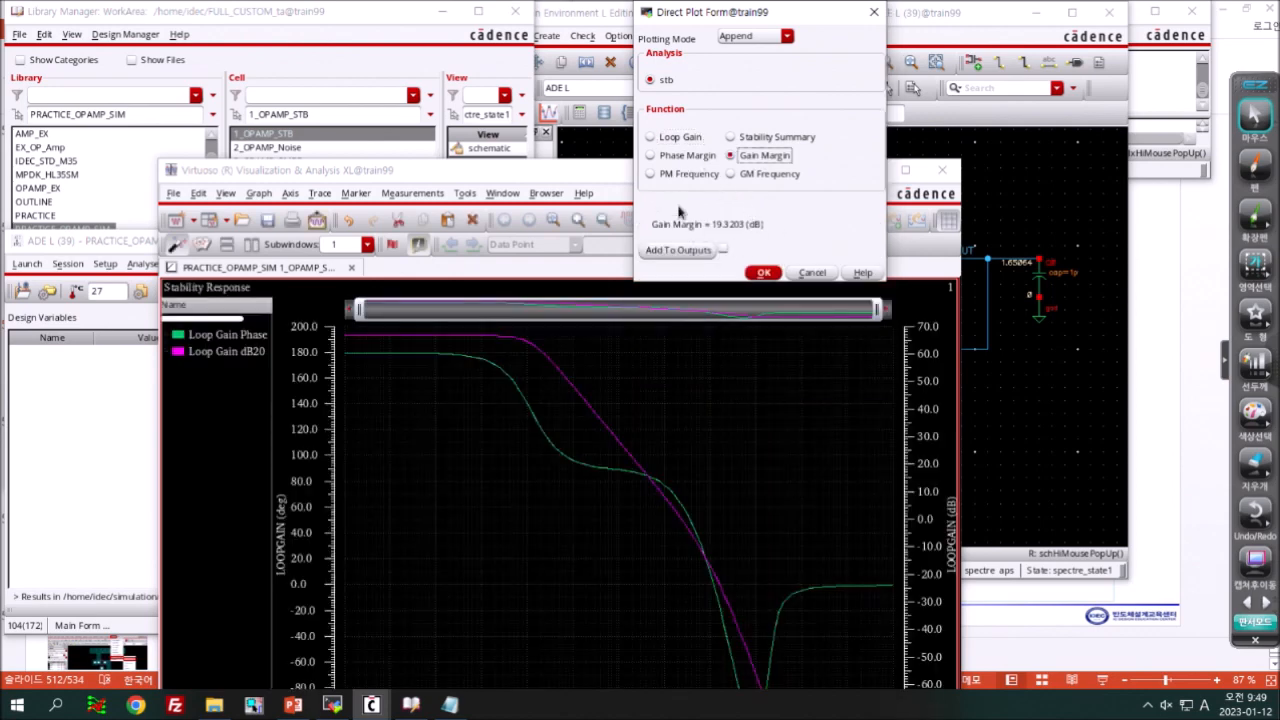
click(673, 158)
click(728, 174)
click(712, 174)
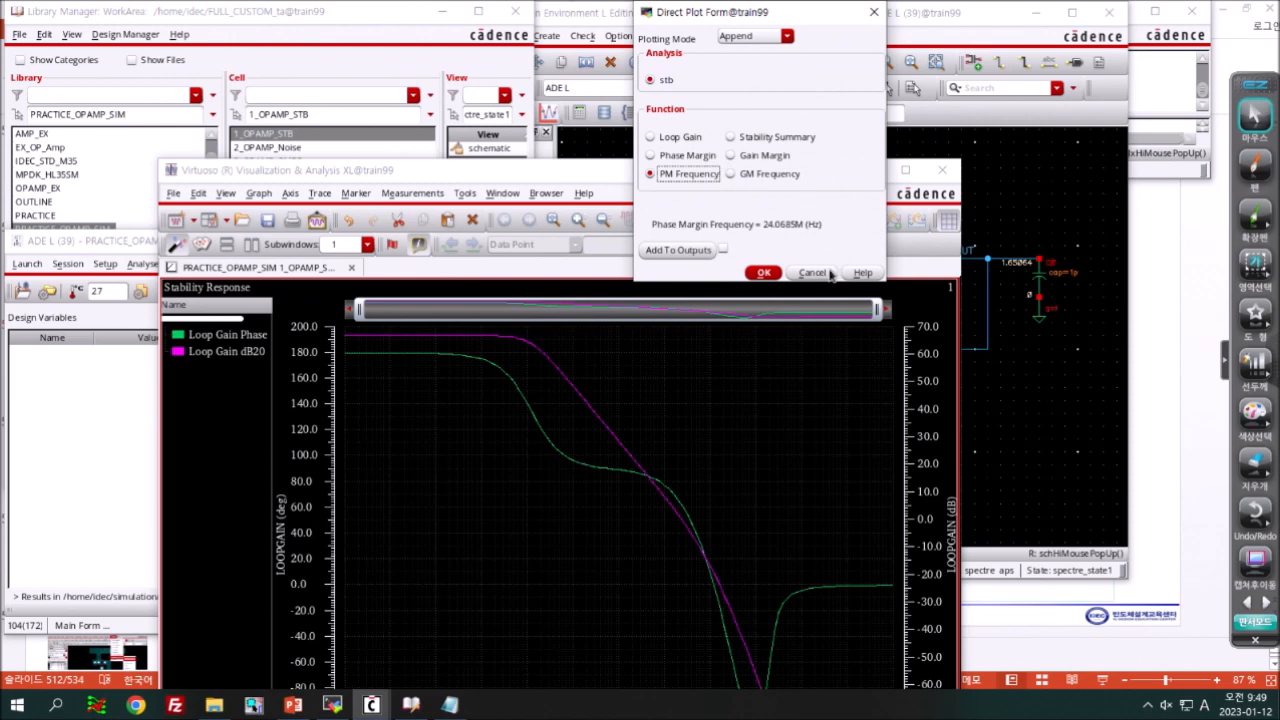
- Close the stability plot window, the Direct Plot form and the ADE L session of 1_OPAMP_STB
click(944, 172)
click(810, 272)
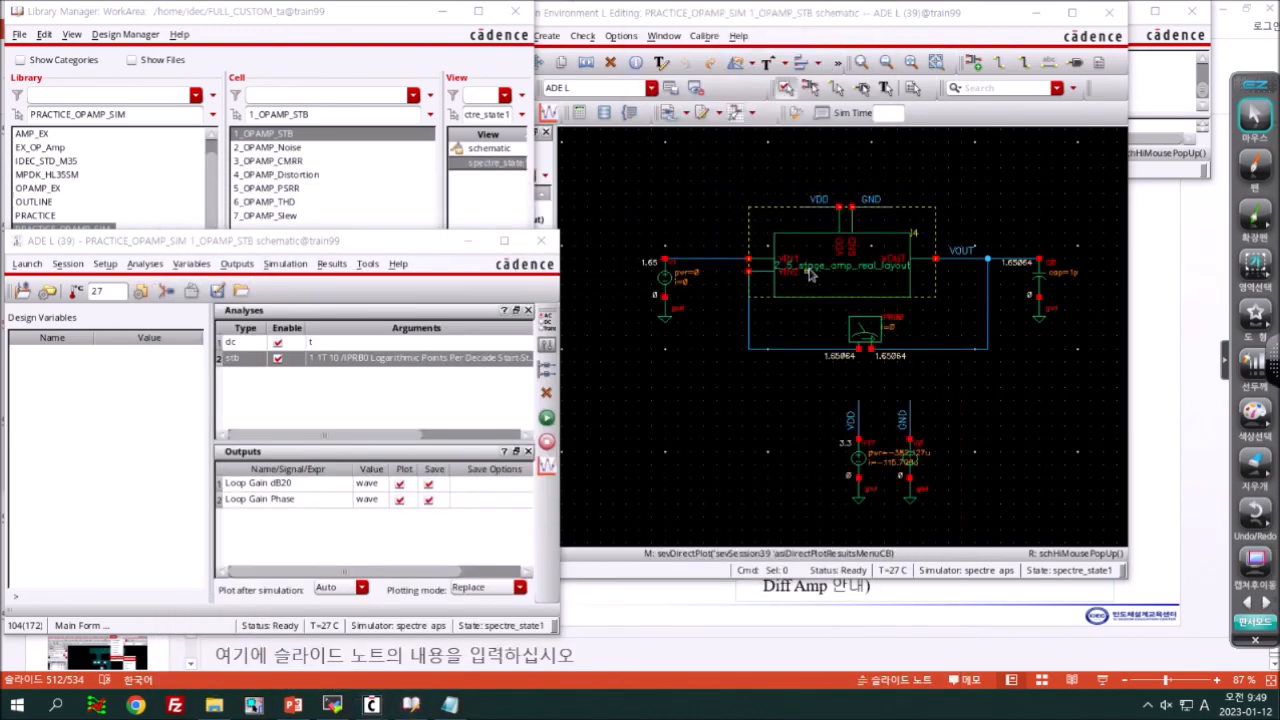
click(1056, 165)
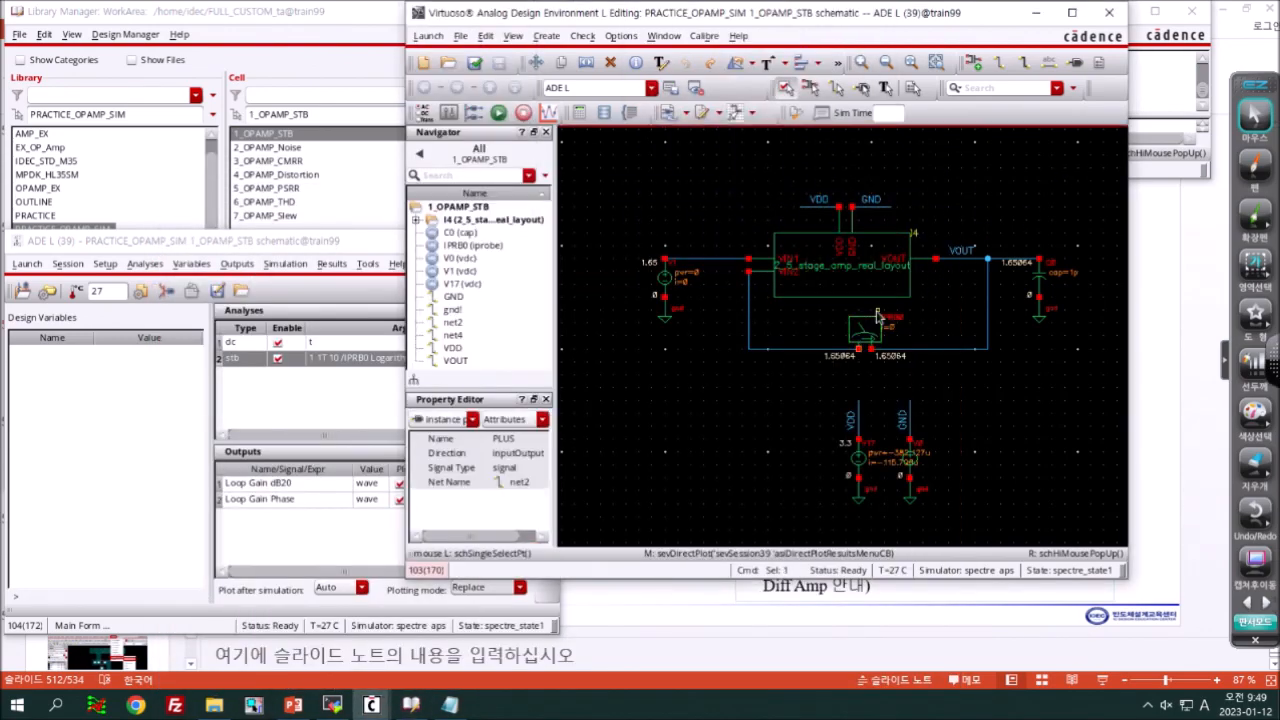
click(284, 243)
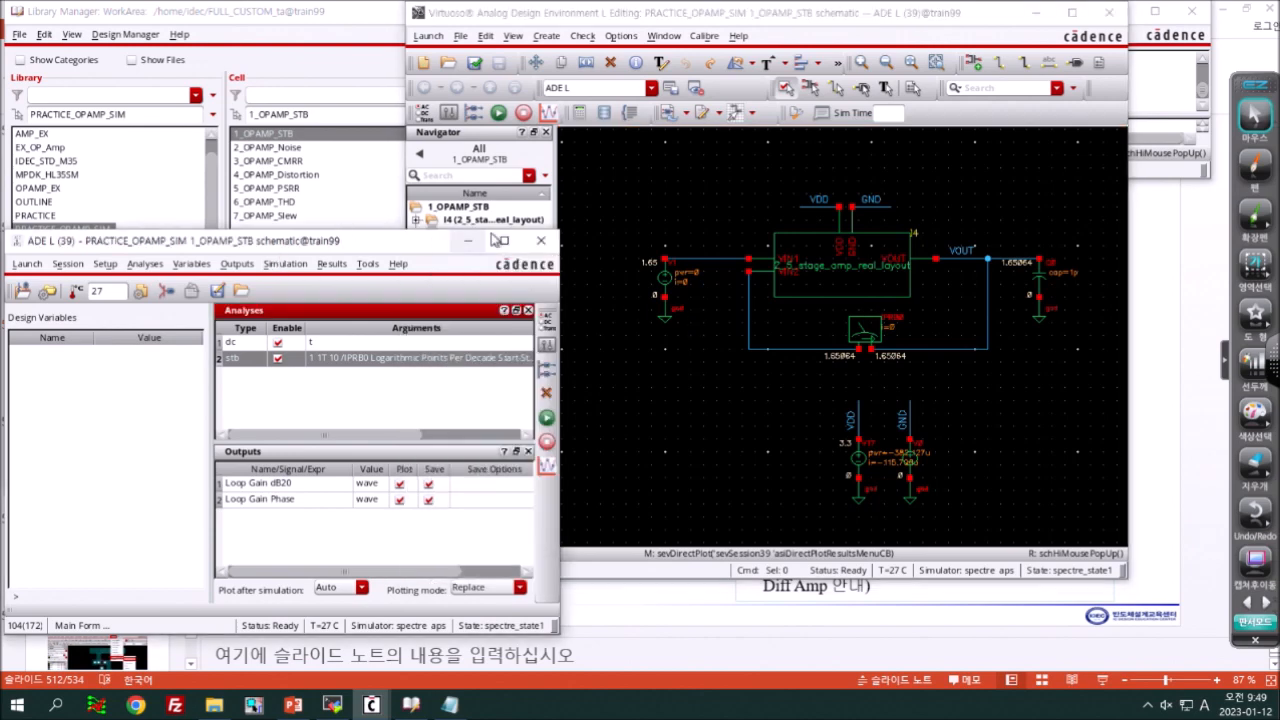
click(541, 242)
- Close the 1_OPAMP_STB schematic and open the spectre_state1 view of the 2_OPAMP_Noise cell
click(336, 148)
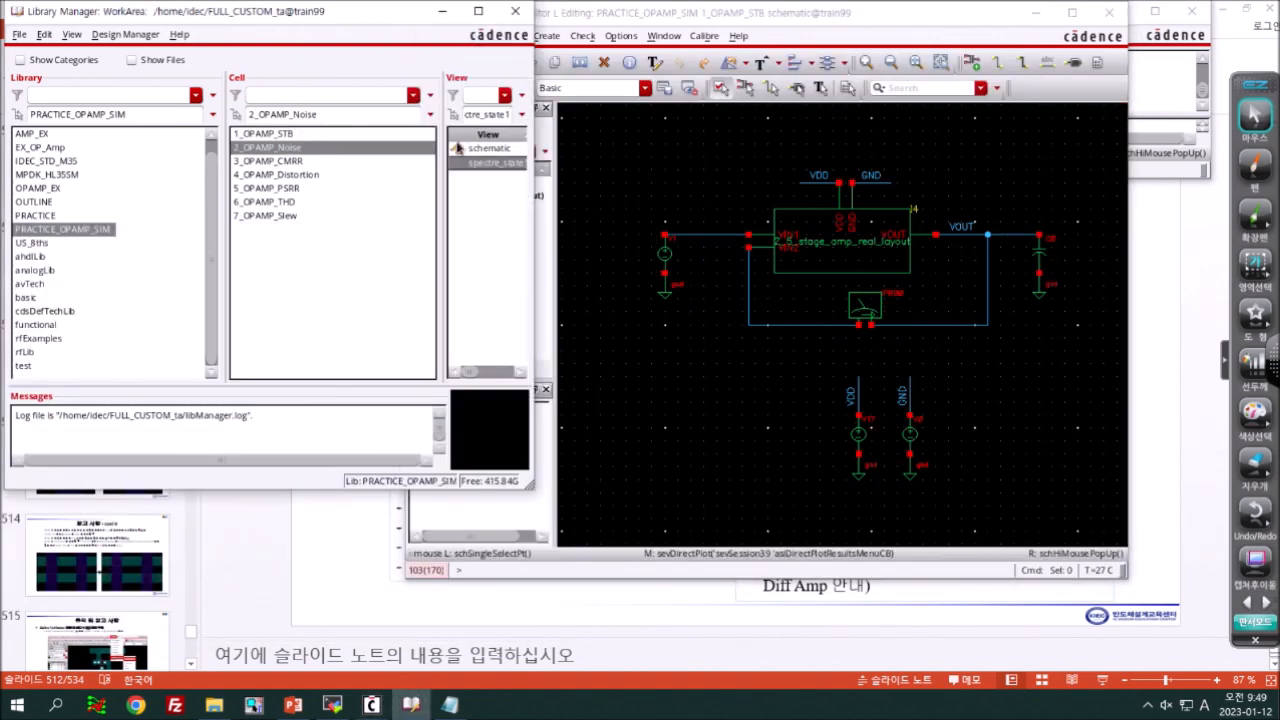
click(1110, 13)
click(497, 165)
double_click(497, 165)
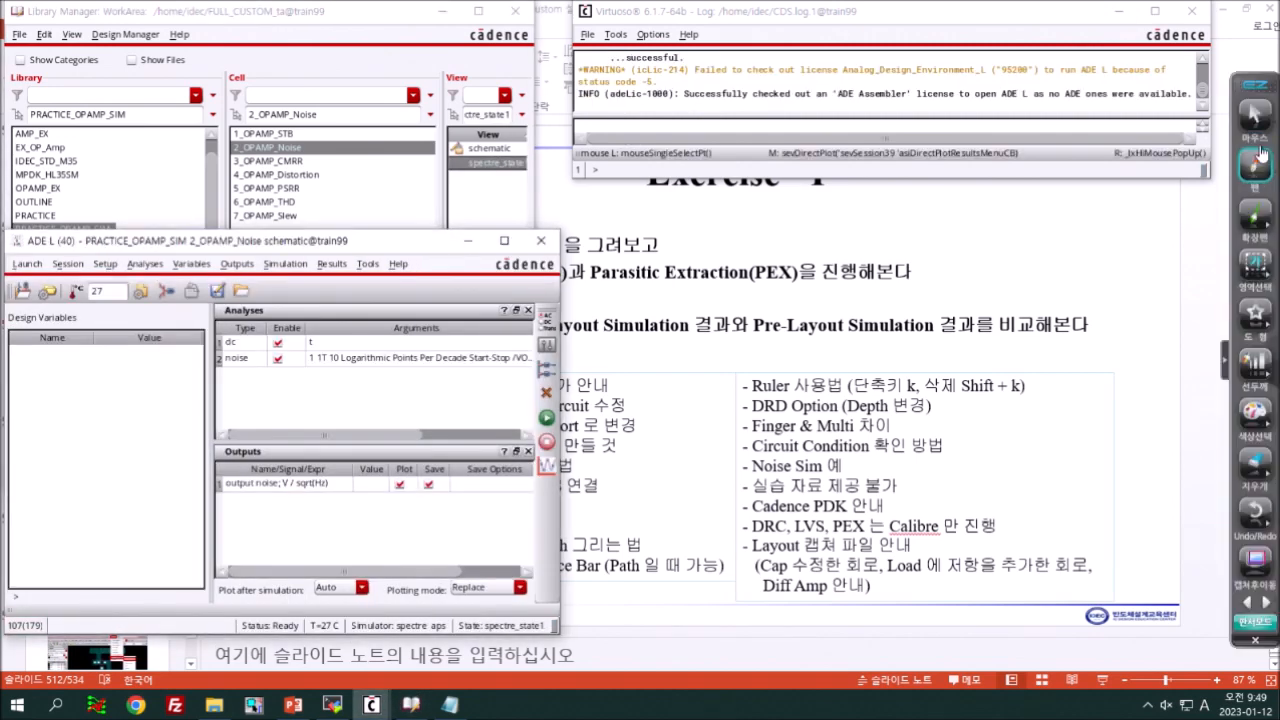
- Handwrite a VDD note with wavy noise lines and a 2 beside the ADE L window, and clear the writing
mouse_move(709, 161)
mouse_down()
mouse_move(732, 163)
mouse_move(744, 189)
mouse_move(770, 178)
mouse_up()
drag(848, 176, 935, 158)
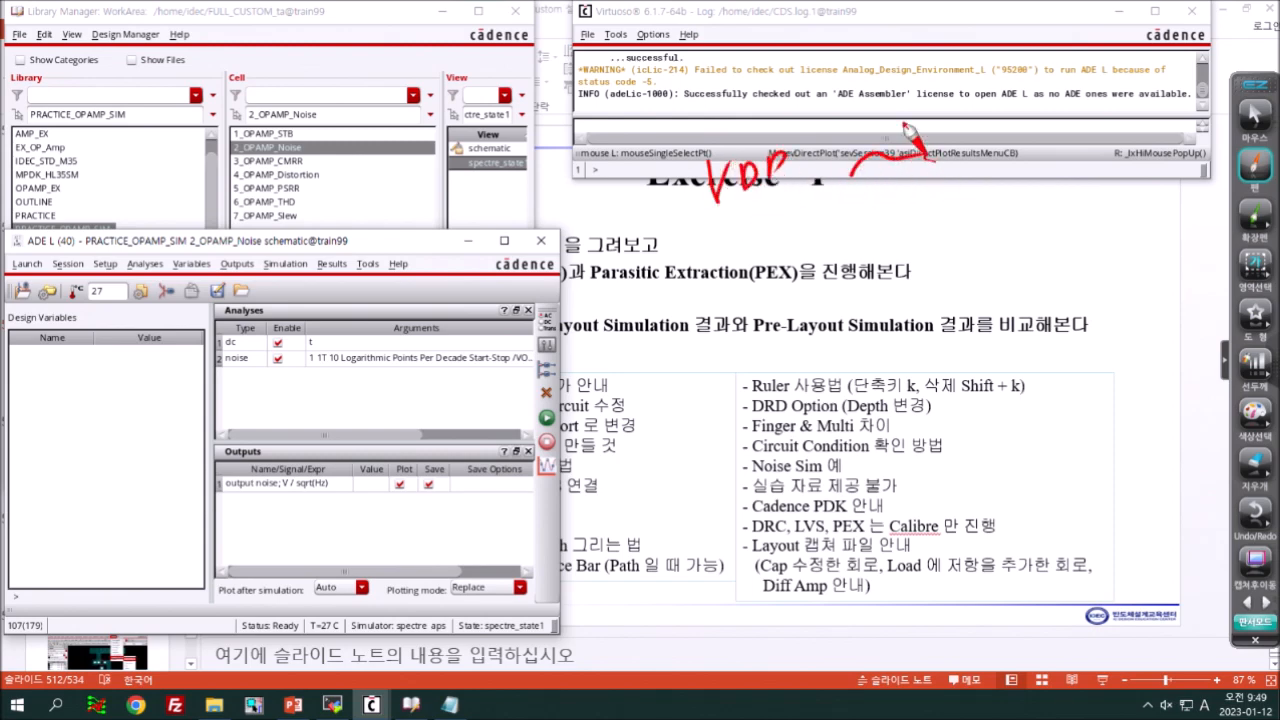
mouse_move(713, 225)
mouse_down()
mouse_move(810, 222)
mouse_move(935, 258)
mouse_up()
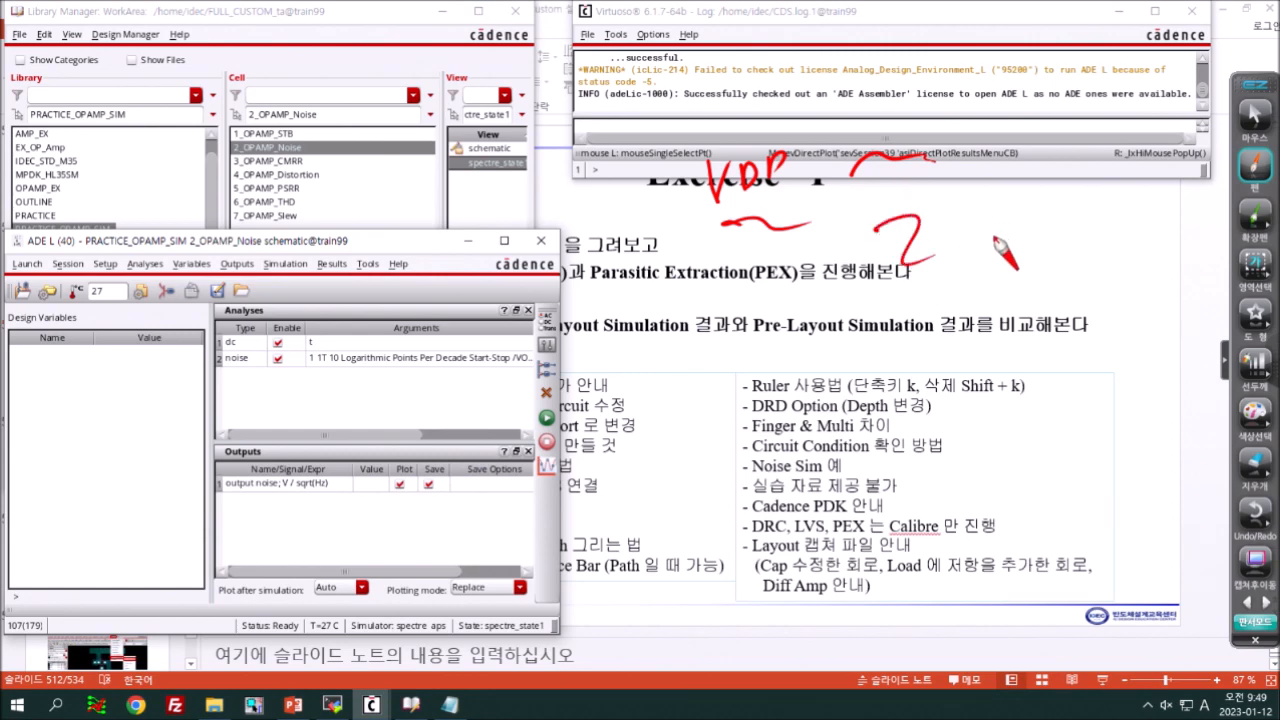
key(Escape)
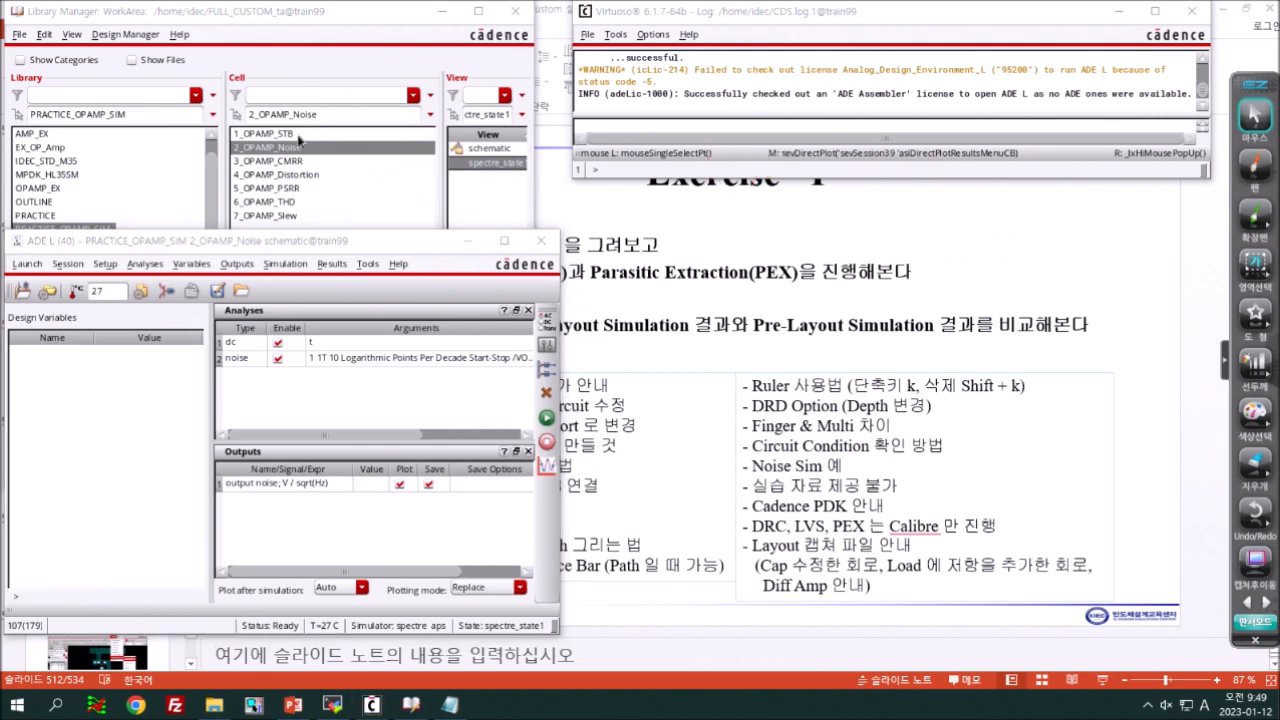
- Open the 2_OPAMP_Noise schematic and descend into the schematic of the 2_5_stage_amp_real_layout instance, fitted to the window
double_click(494, 158)
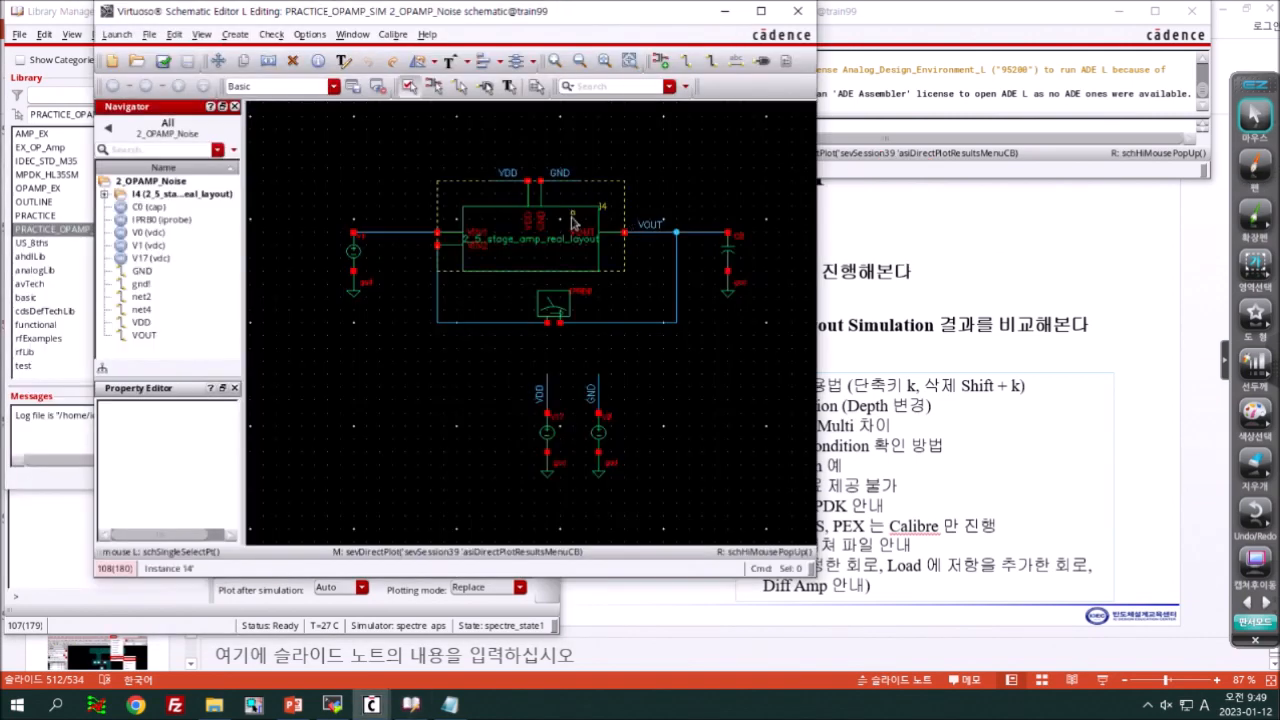
click(556, 225)
key(e)
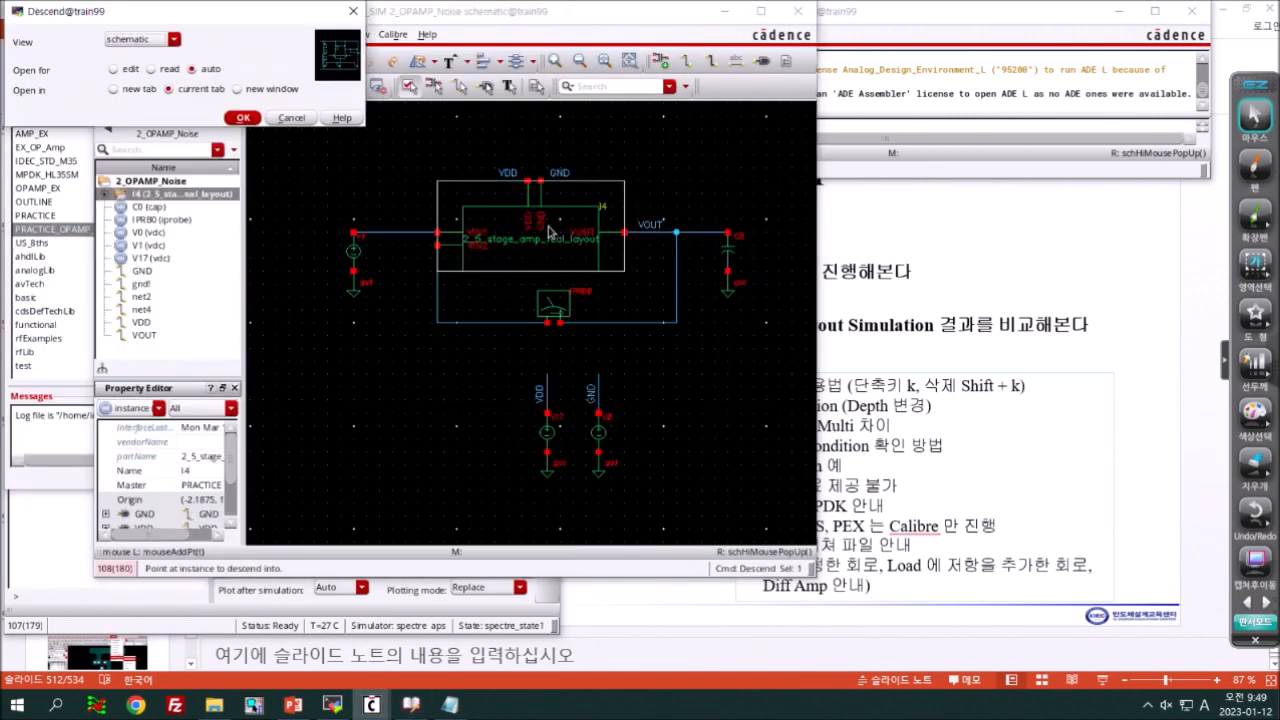
click(243, 118)
key(f)
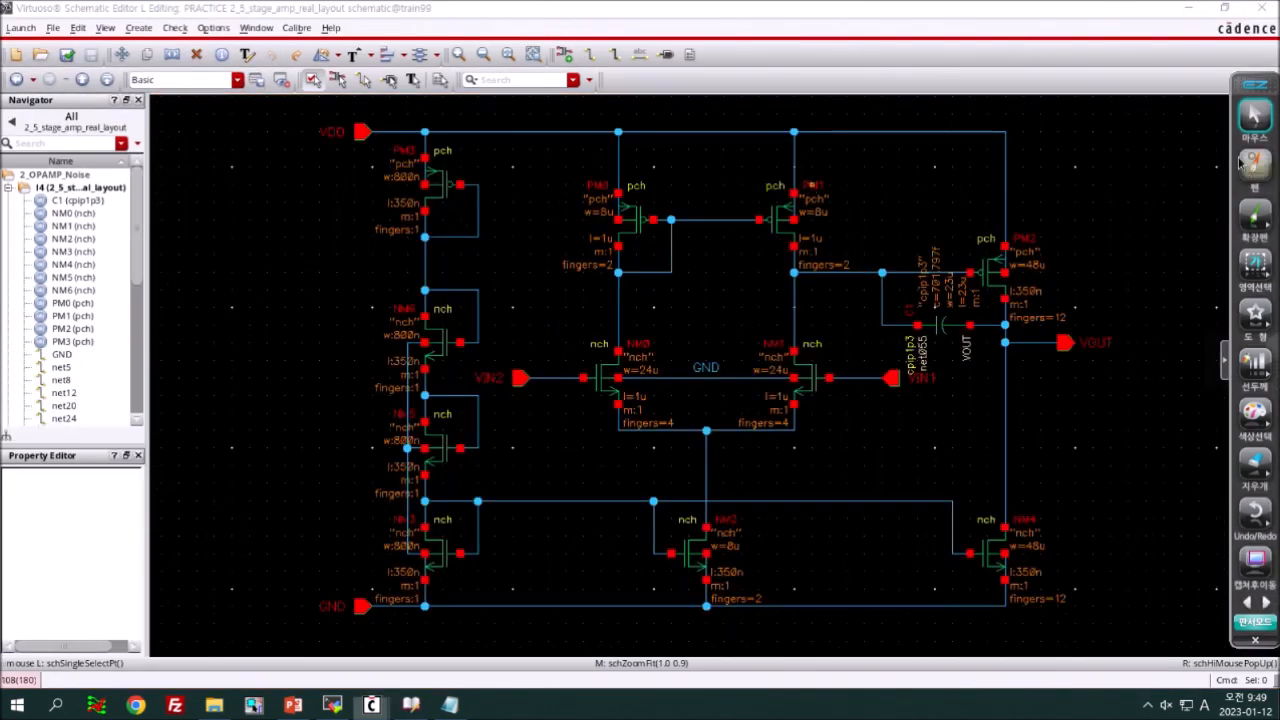
- Circle the whole two-stage amplifier circuit with the pen, and clear the marks
click(1253, 164)
mouse_move(886, 457)
mouse_down()
mouse_move(366, 251)
mouse_move(878, 588)
mouse_up()
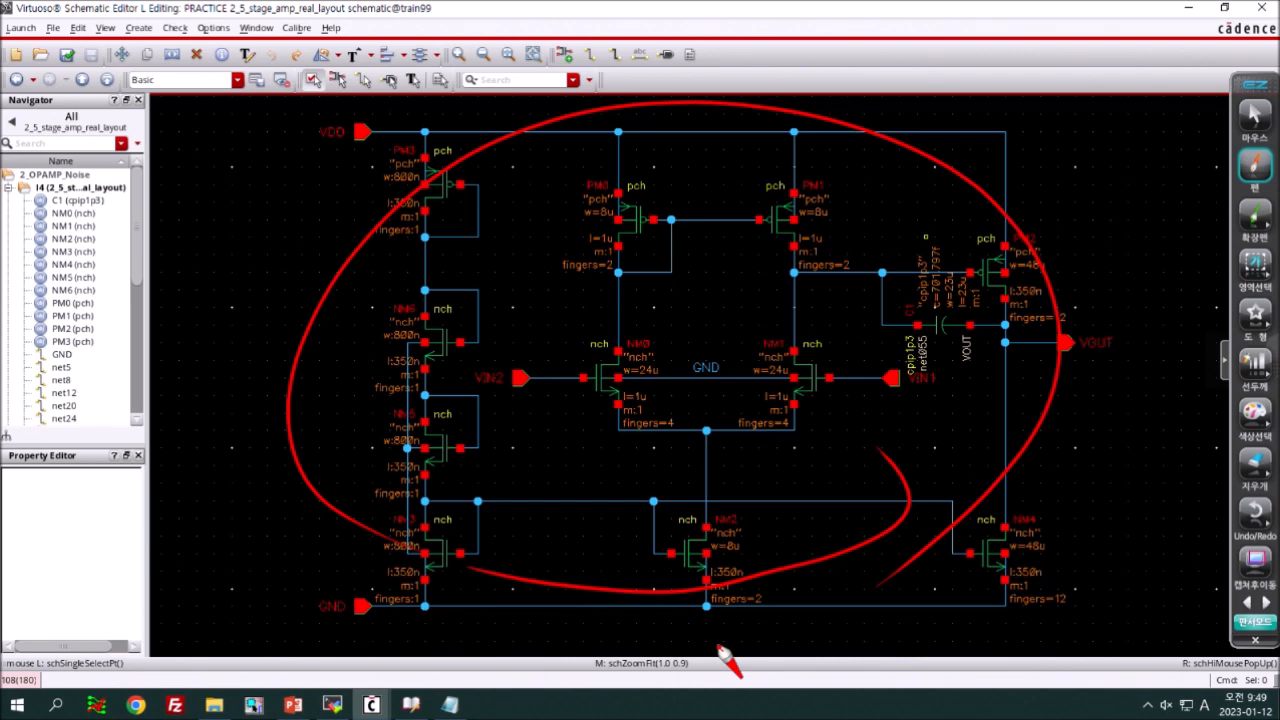
key(Escape)
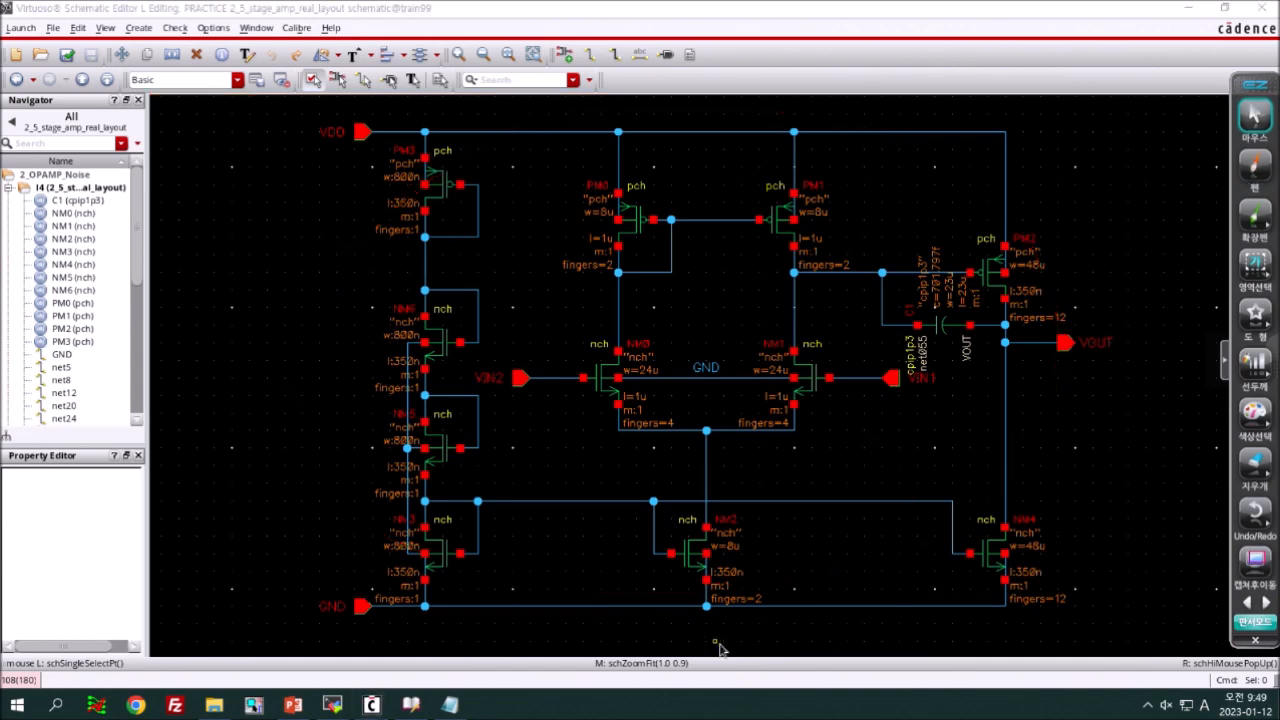
- Minimise the amplifier schematic, run the dc and noise analyses of 2_OPAMP_Noise, and close the output noise plot
click(1190, 8)
click(386, 496)
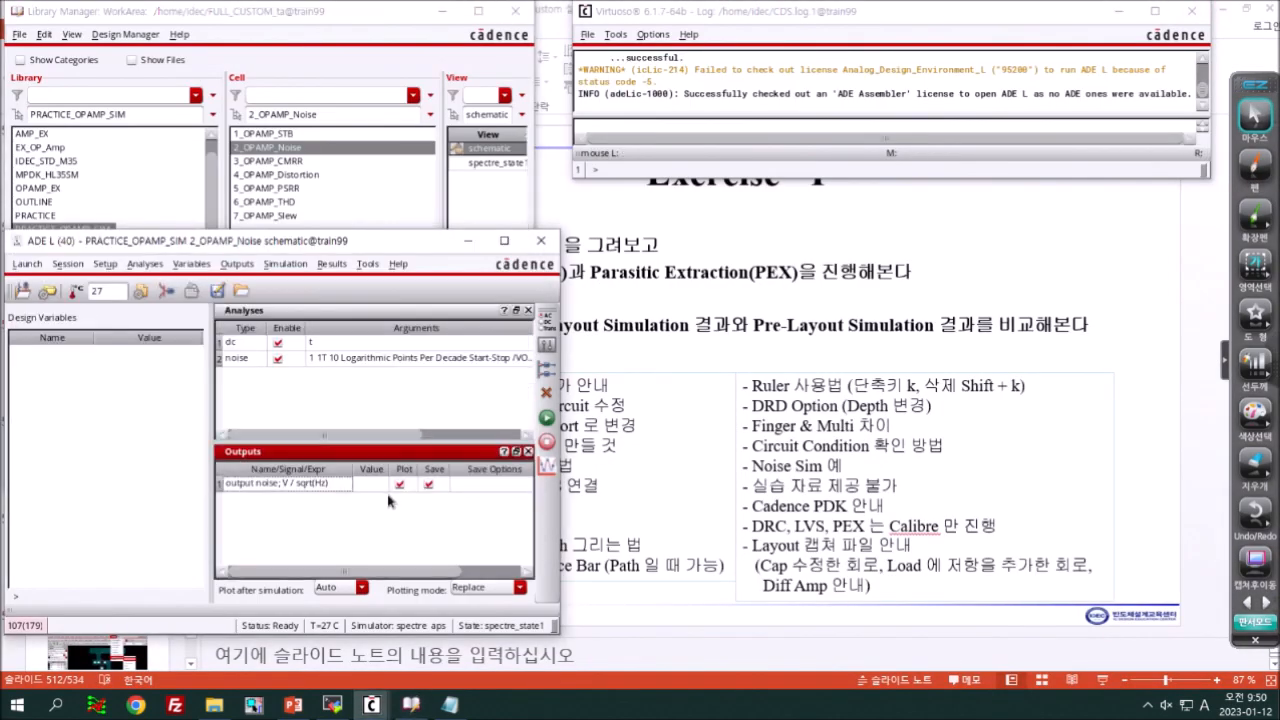
click(547, 419)
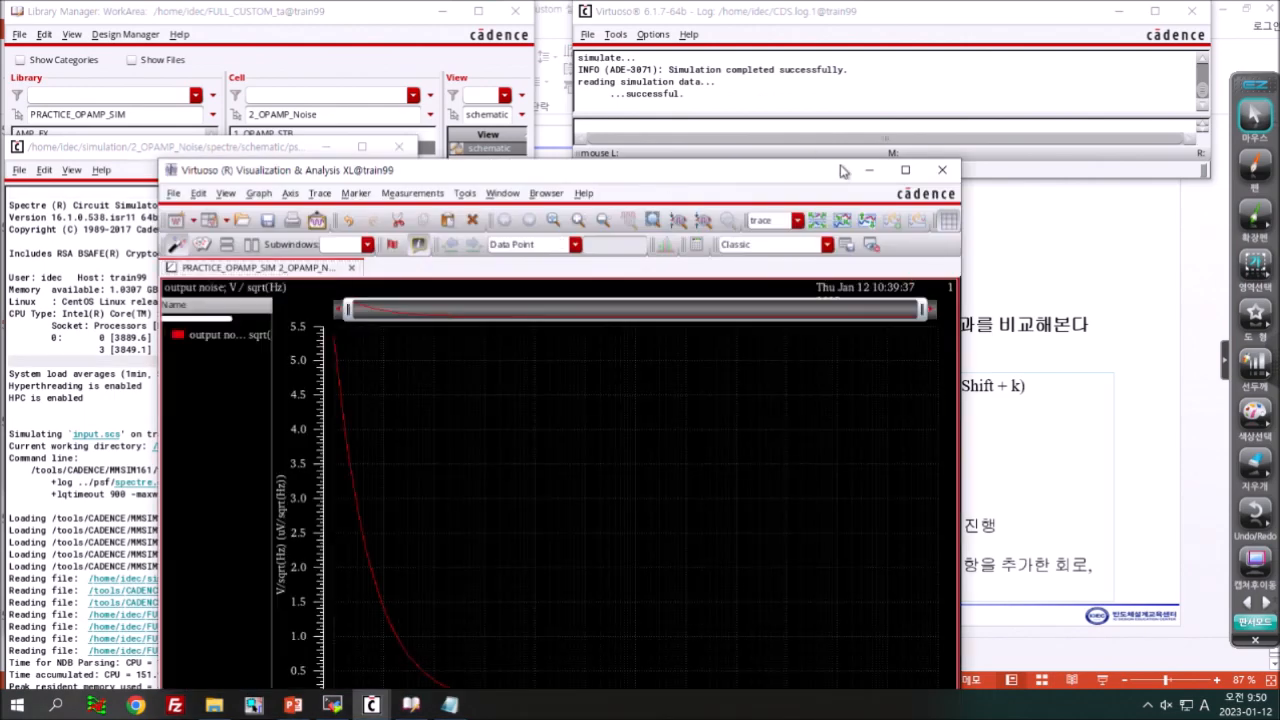
click(942, 170)
- Examine the noise analysis settings, temporarily marking the stb and noise options, and close the form and simulation output log
double_click(465, 358)
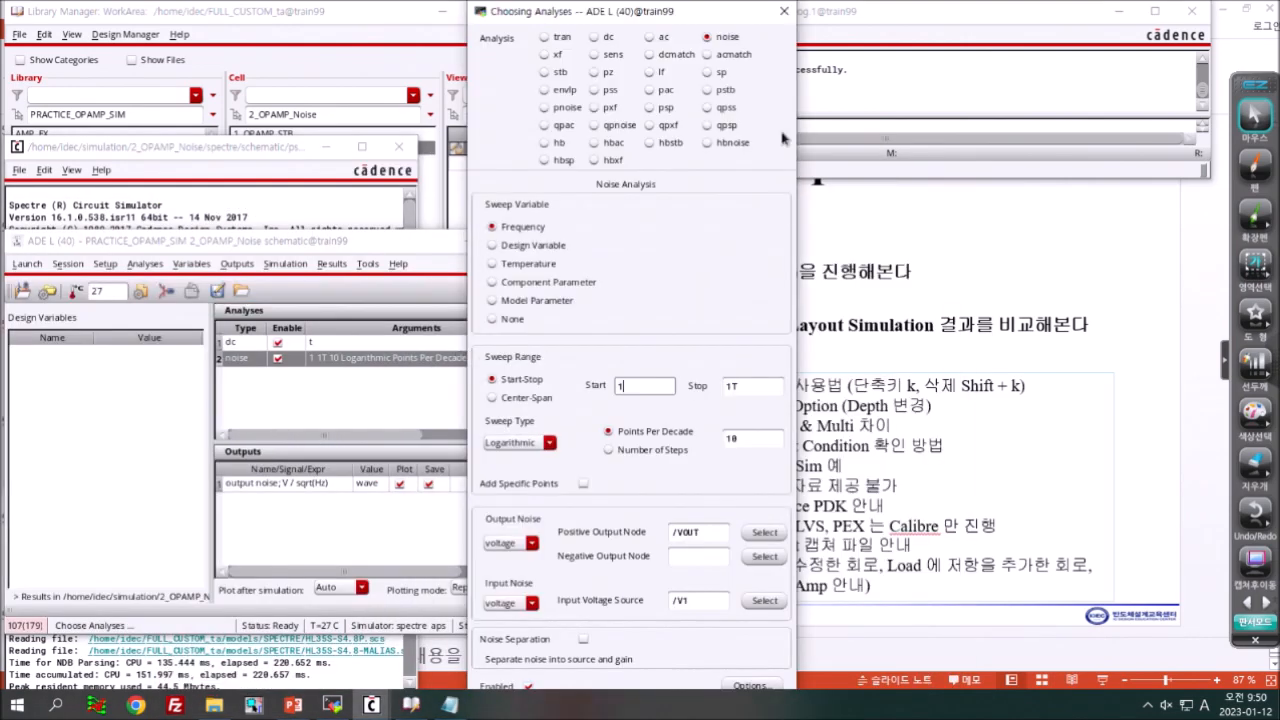
click(1255, 165)
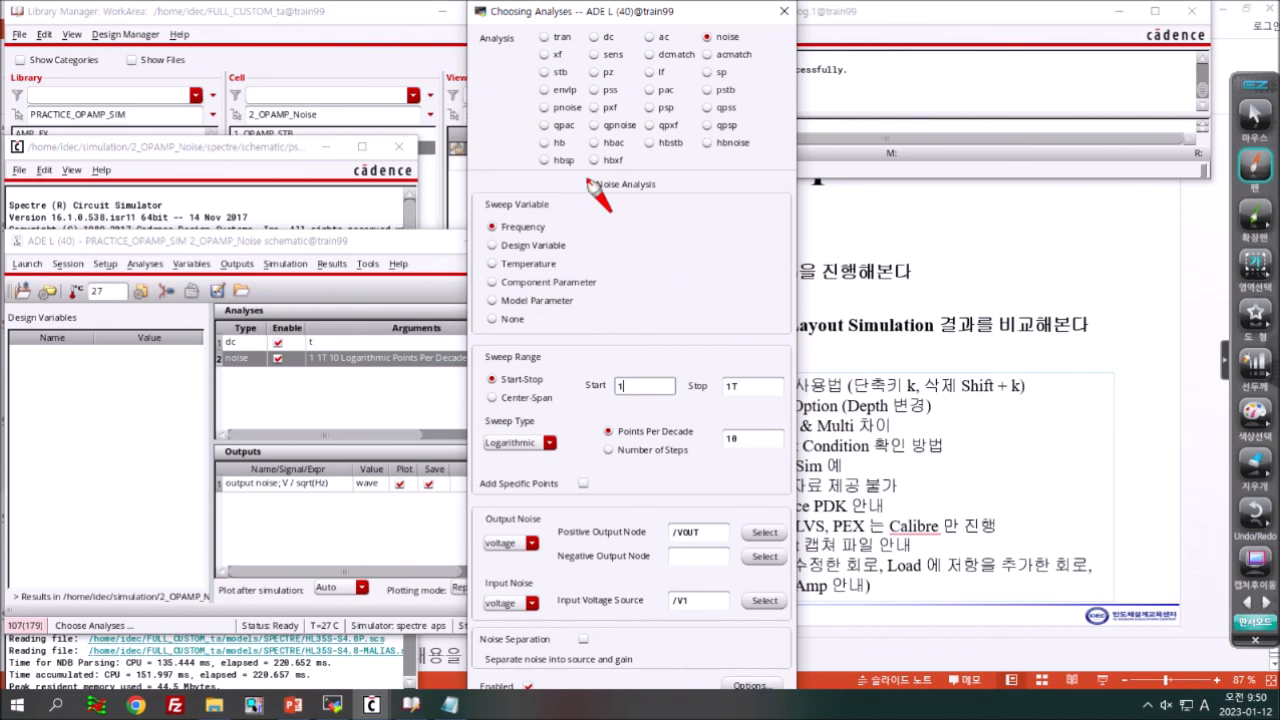
drag(570, 68, 552, 66)
mouse_move(700, 45)
mouse_down()
mouse_move(734, 42)
mouse_move(703, 43)
mouse_up()
key(Escape)
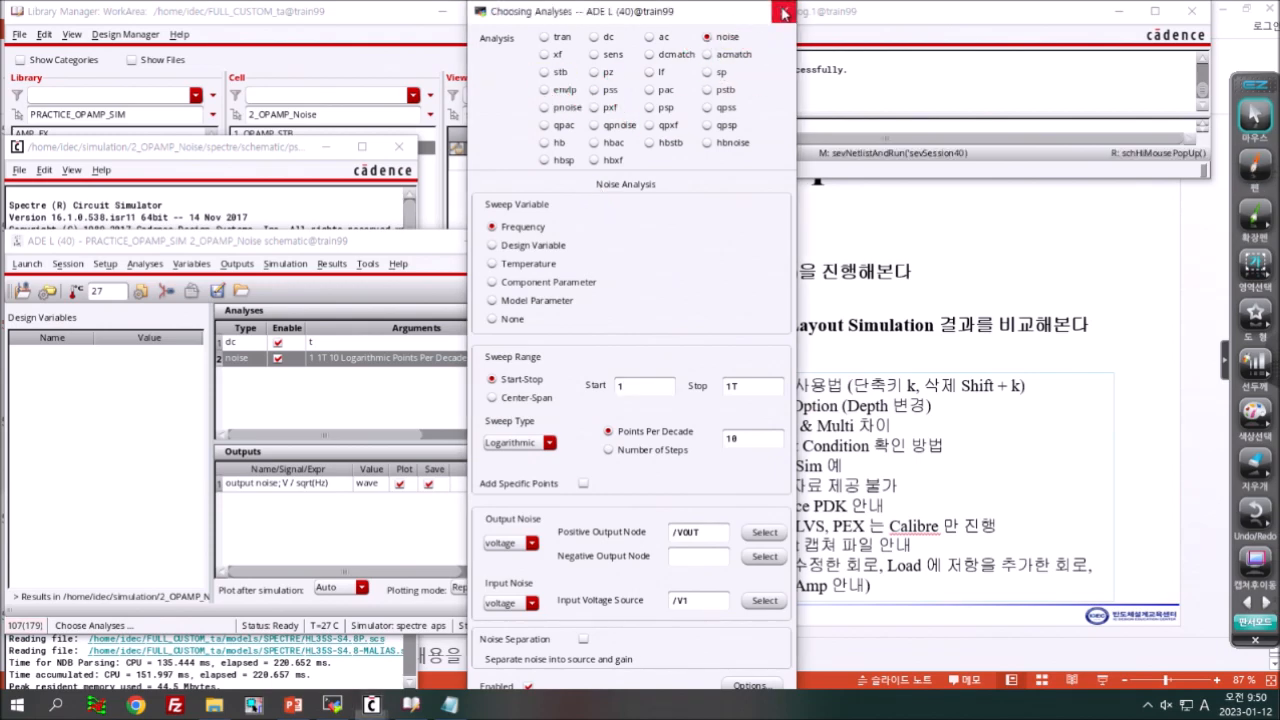
click(783, 13)
click(405, 150)
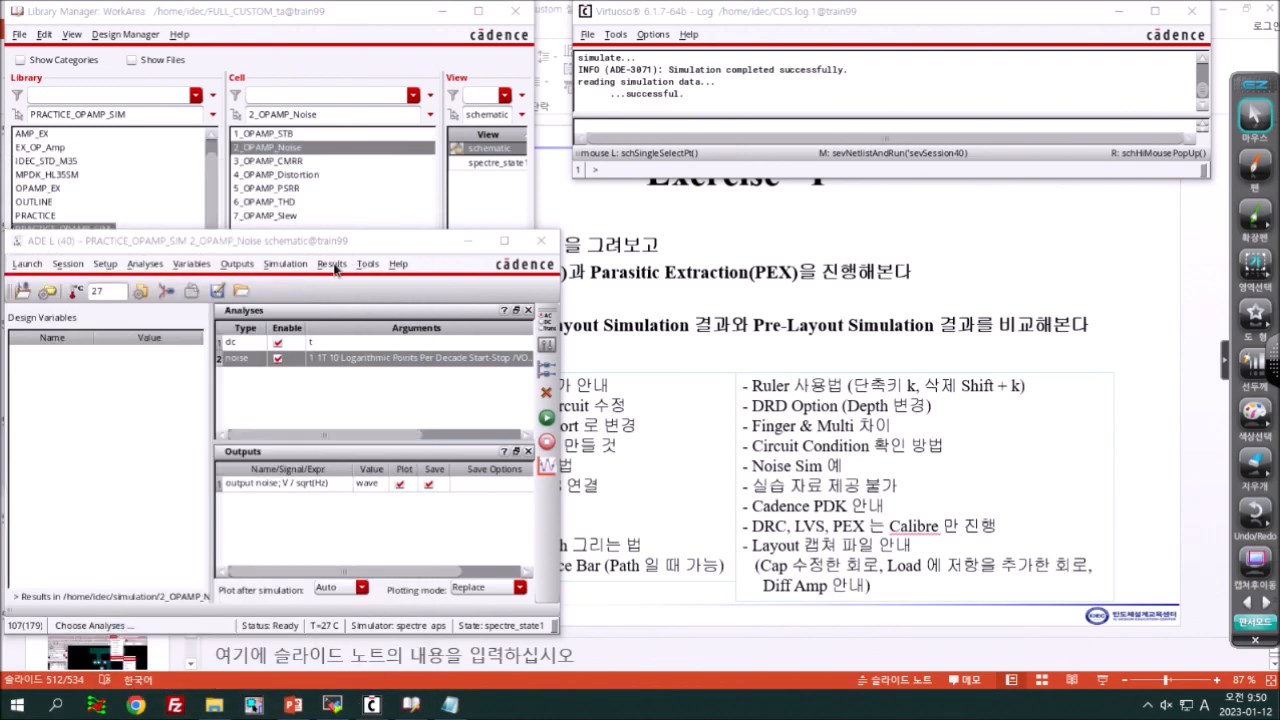
- Open the Noise Summary form from the printed results and set its type to integrated noise
click(333, 264)
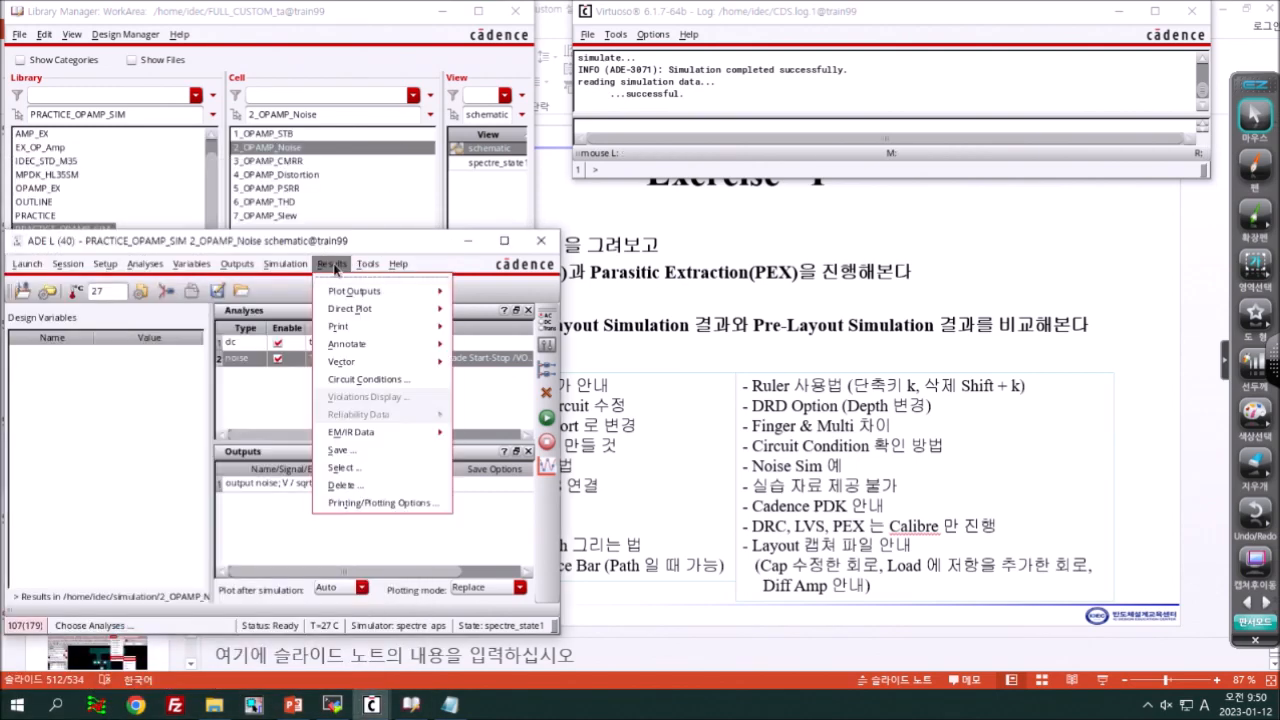
mouse_move(341, 326)
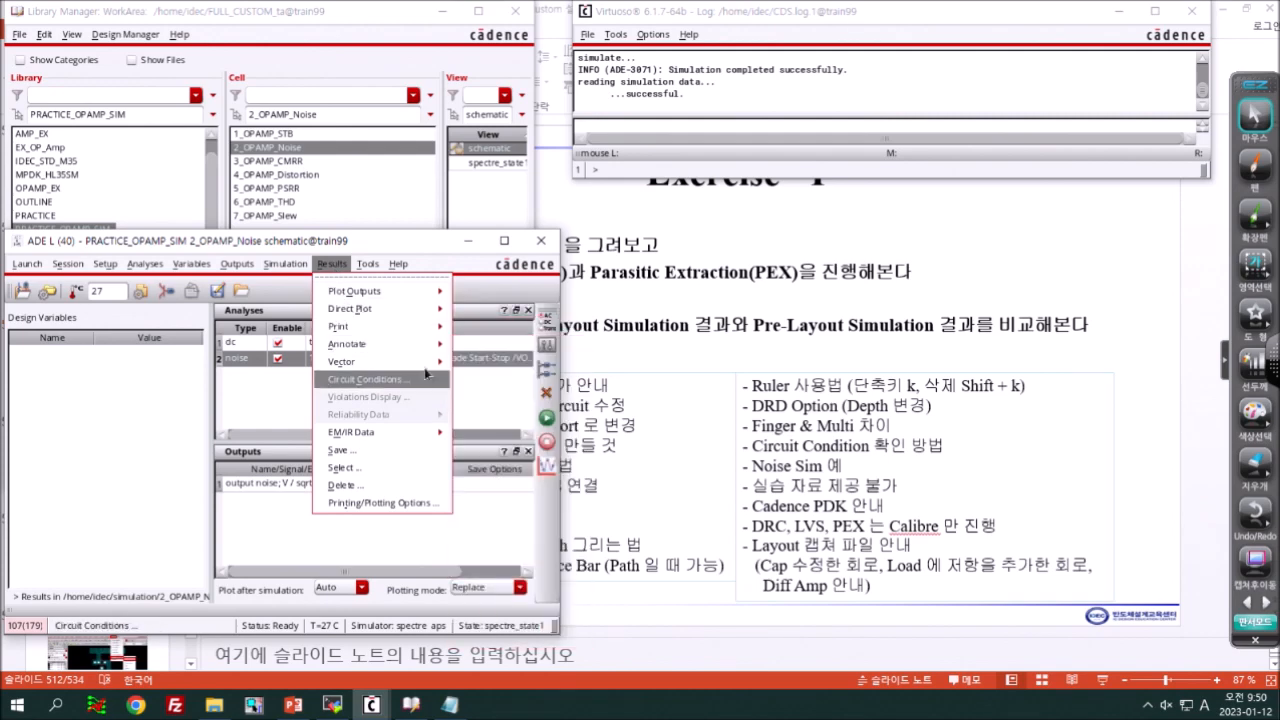
mouse_move(418, 337)
click(518, 533)
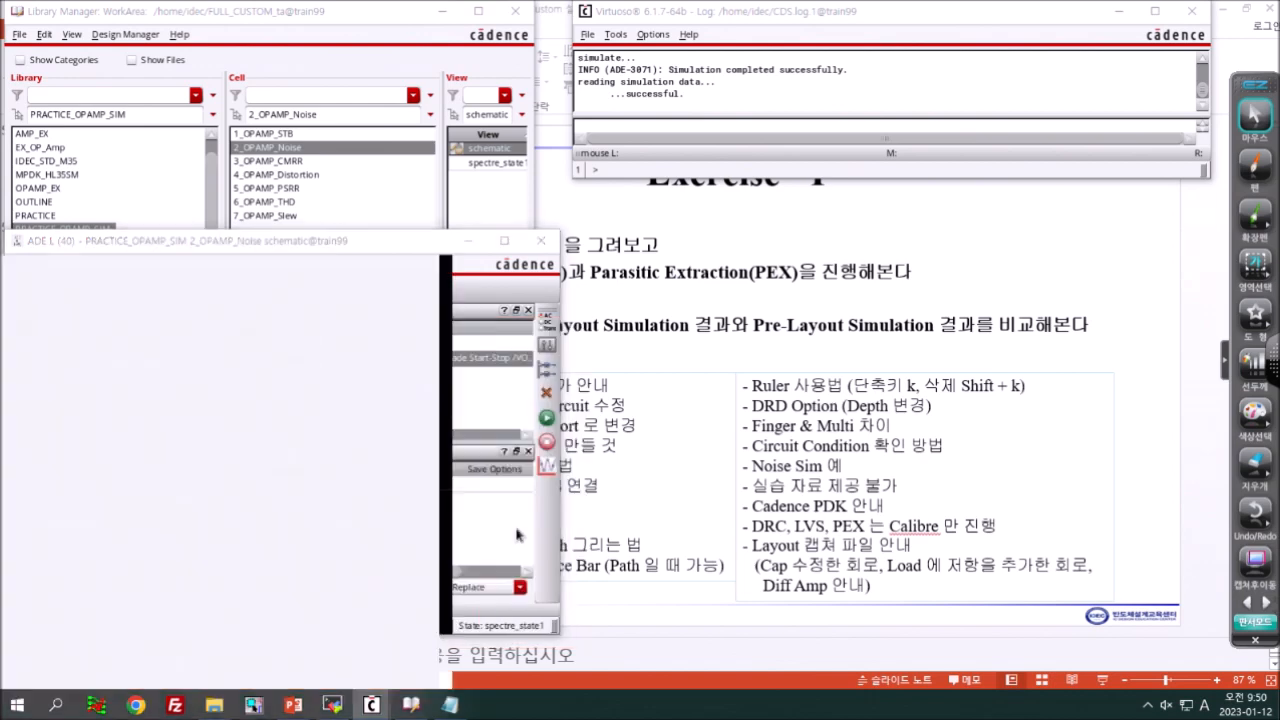
click(580, 190)
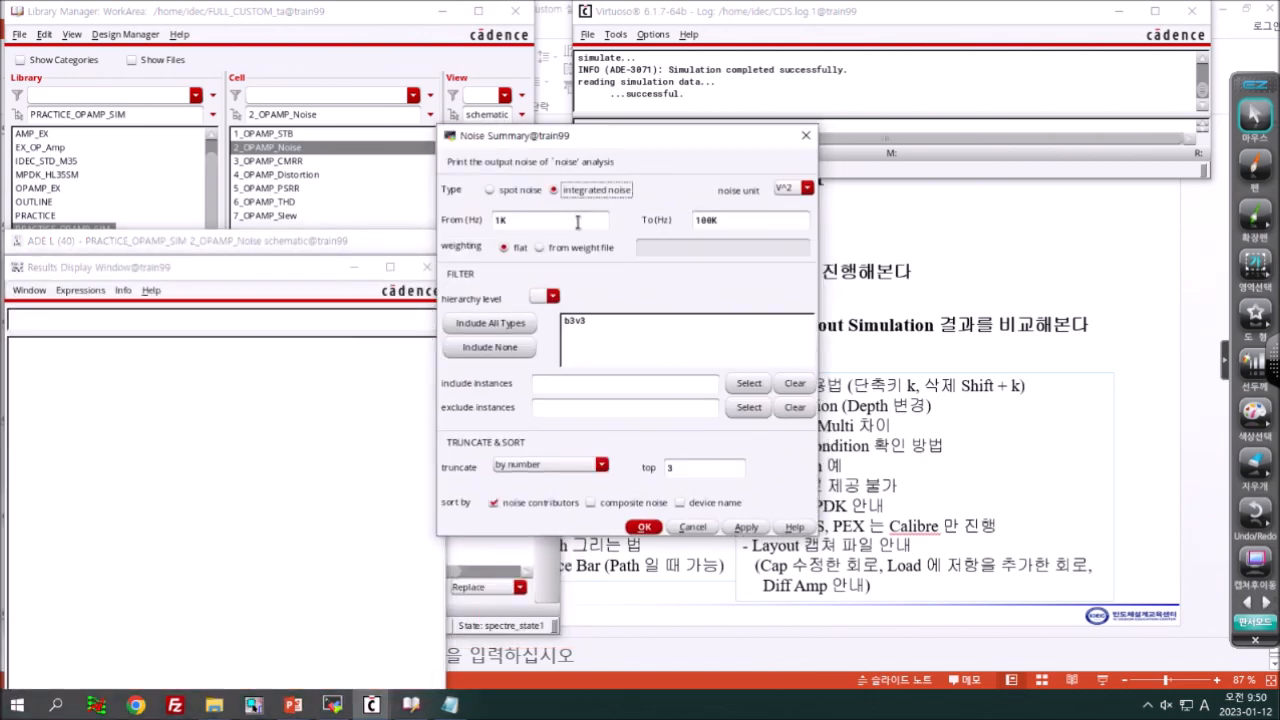
- Set the noise integration range from 1 to 1T Hz, include all device types, and move the Noise Summary form clear of the slide text
text(1)
key(Tab)
text(1T)
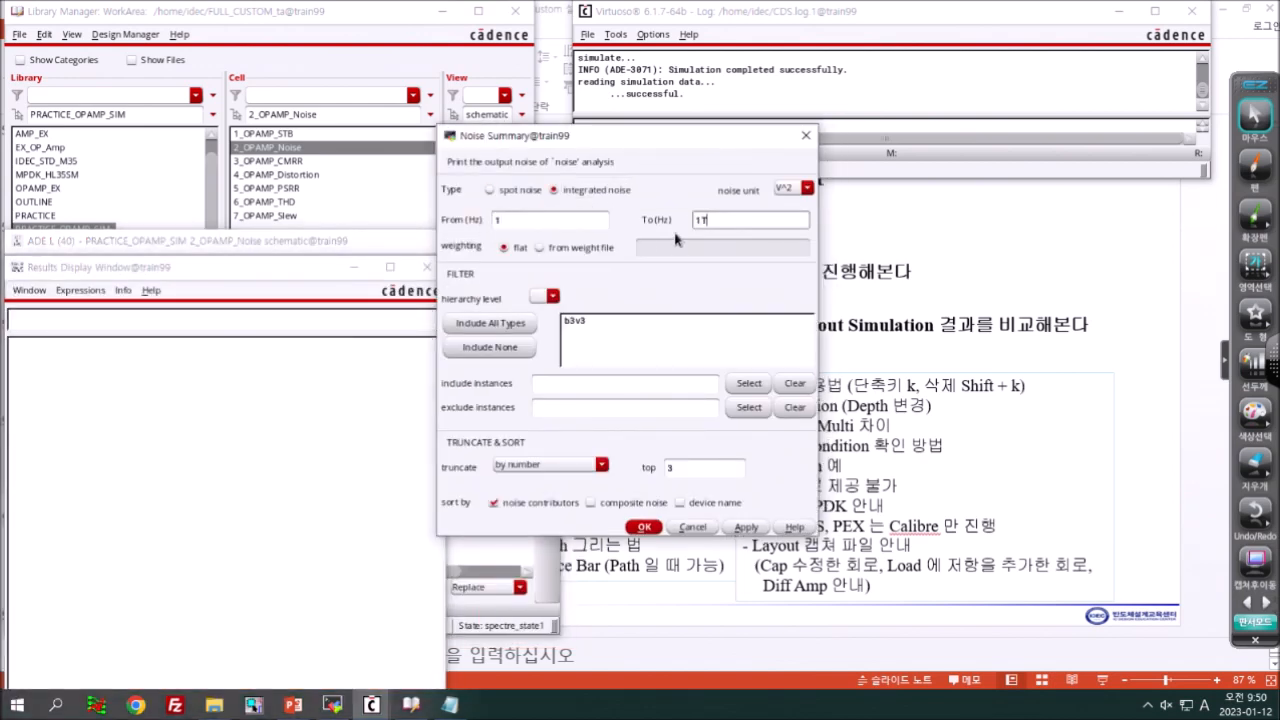
click(490, 323)
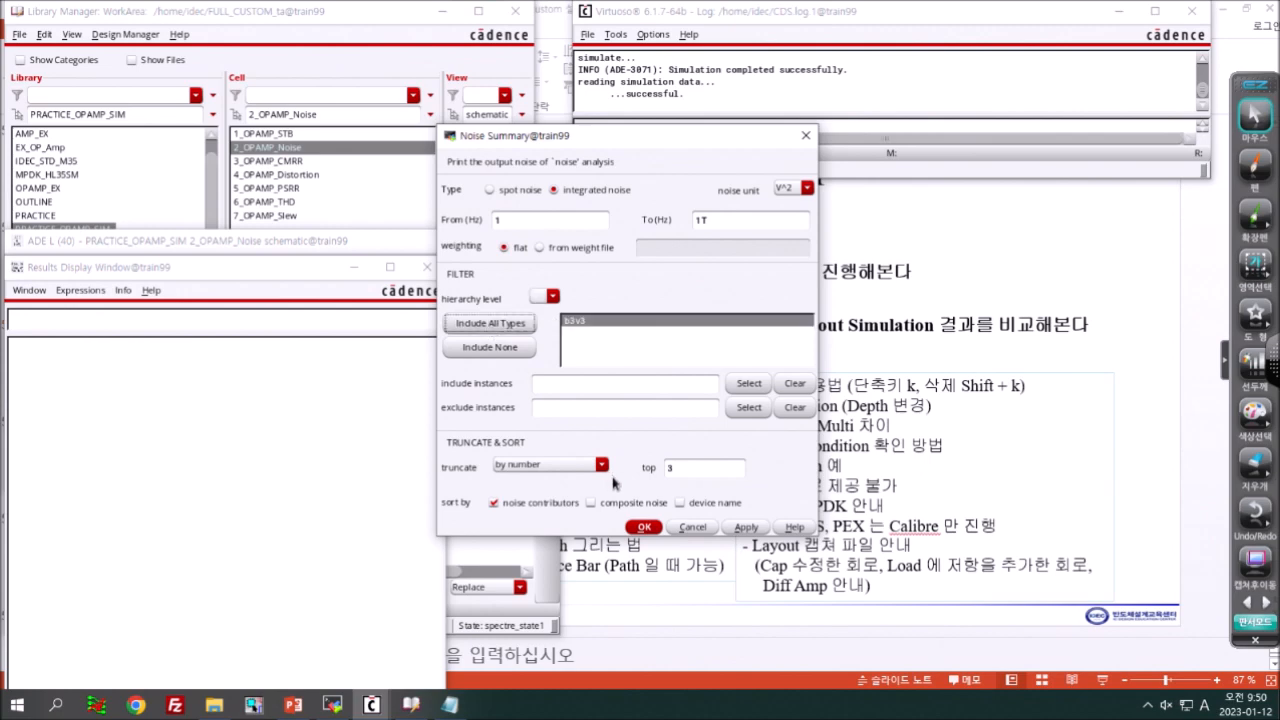
drag(621, 138, 708, 32)
- Circle the truncate settings with the pen, mark the top count of 3, and clear the marks
click(1246, 168)
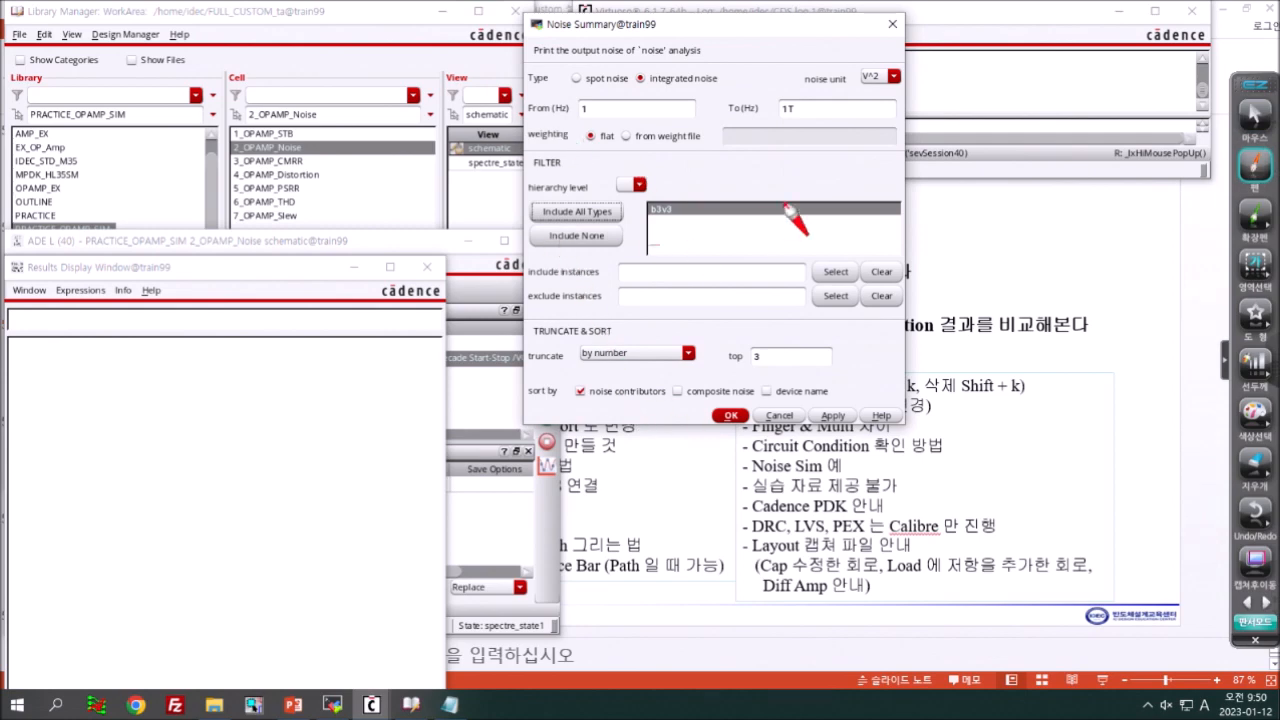
mouse_move(530, 367)
mouse_down()
mouse_move(832, 368)
mouse_move(505, 345)
mouse_move(668, 370)
mouse_up()
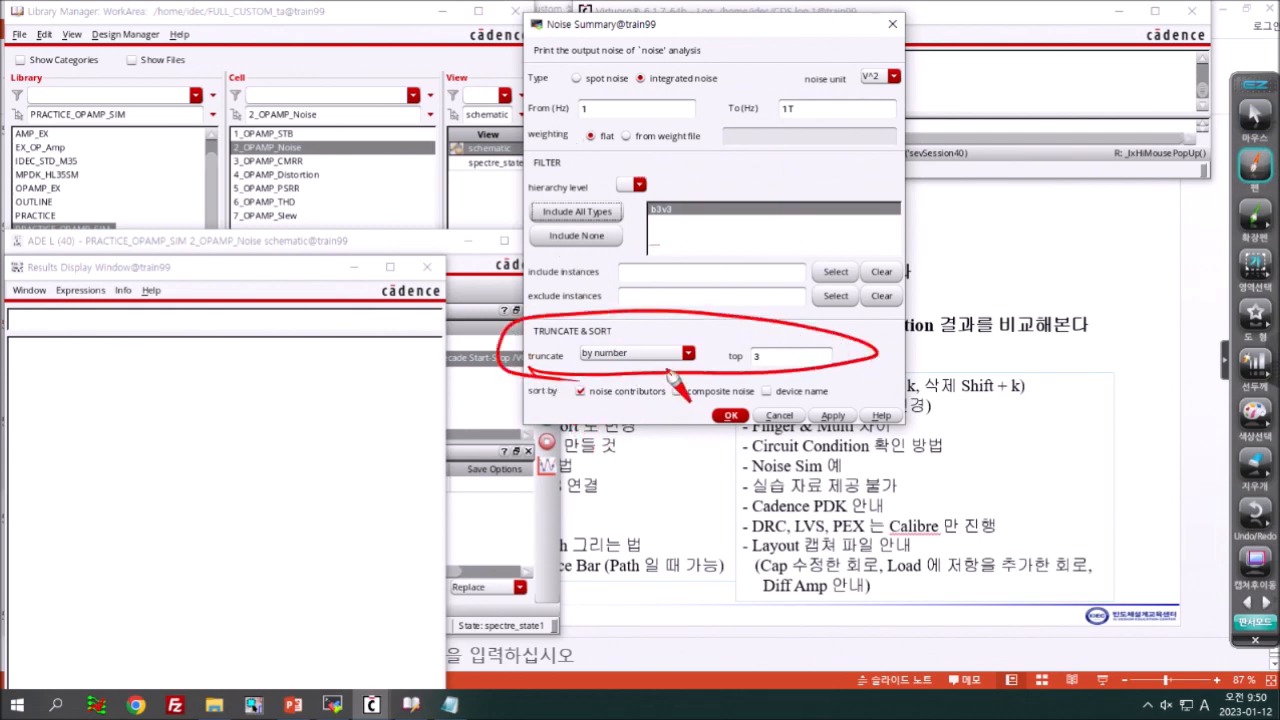
mouse_move(785, 350)
mouse_down()
mouse_move(800, 350)
mouse_move(745, 395)
mouse_up()
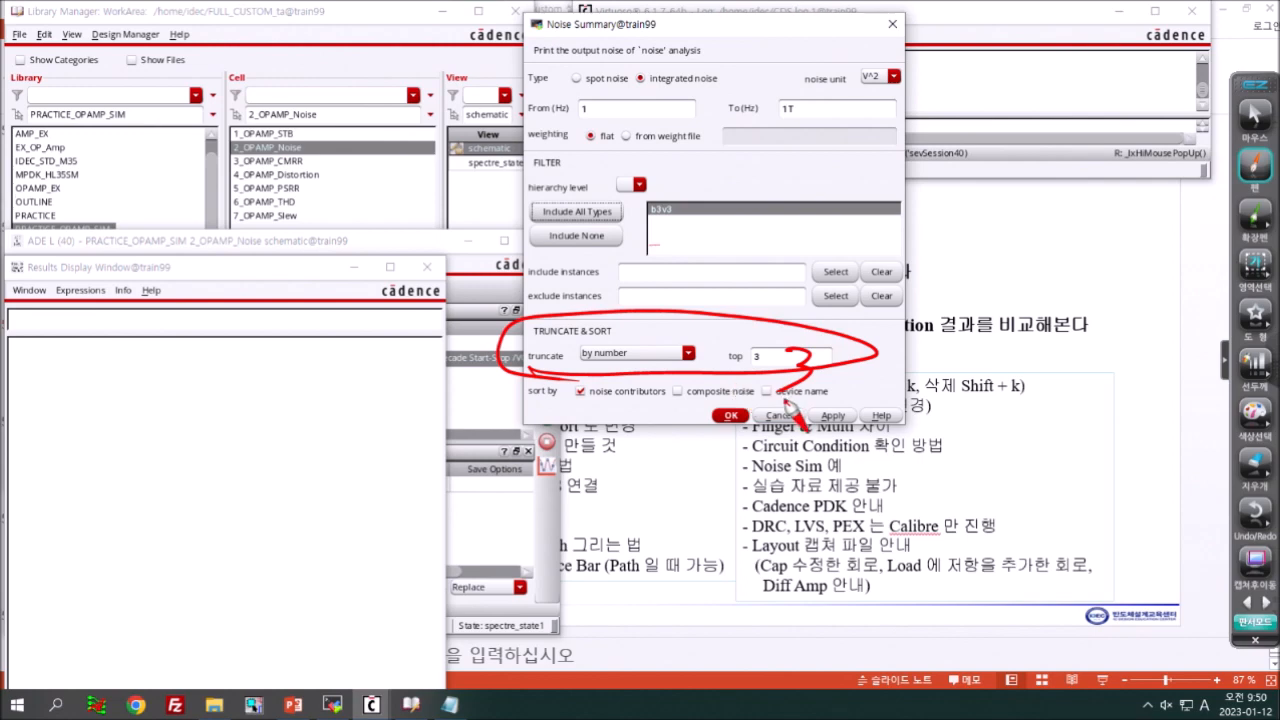
click(1255, 118)
- Limit the noise summary to the top 10 contributors, apply it, and place the results window beside the form
drag(789, 358, 671, 356)
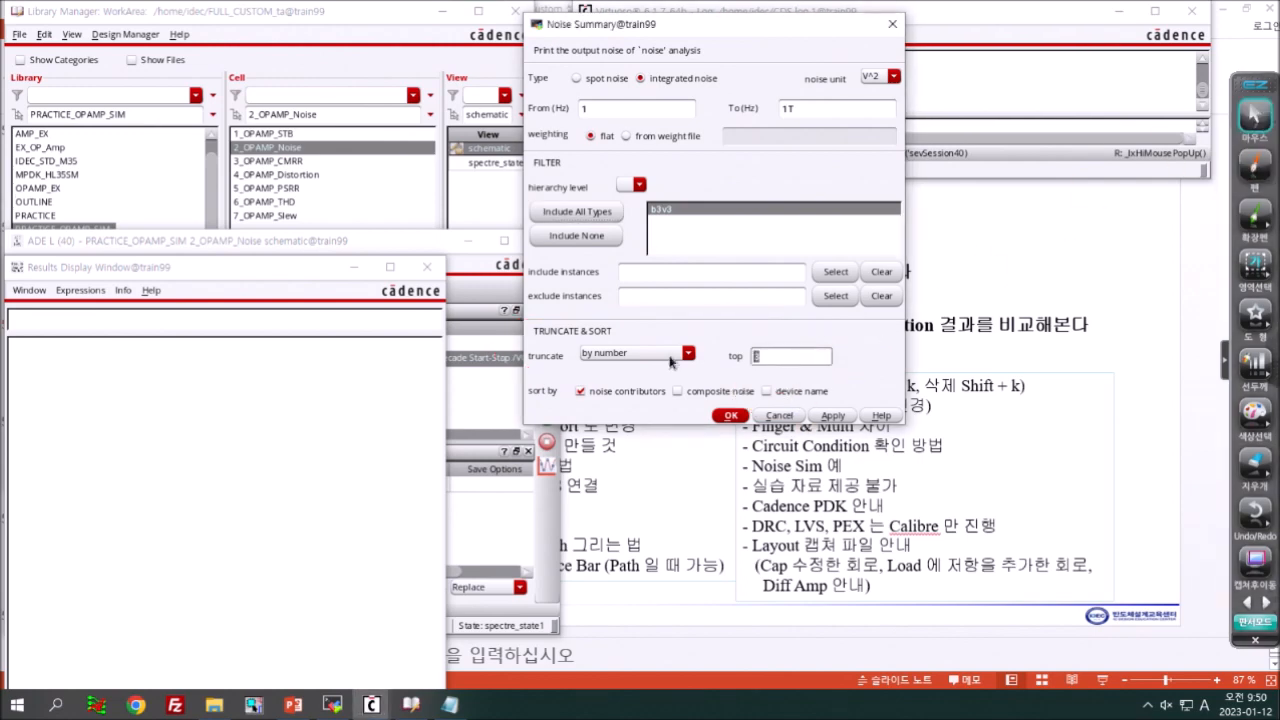
text(10)
click(832, 416)
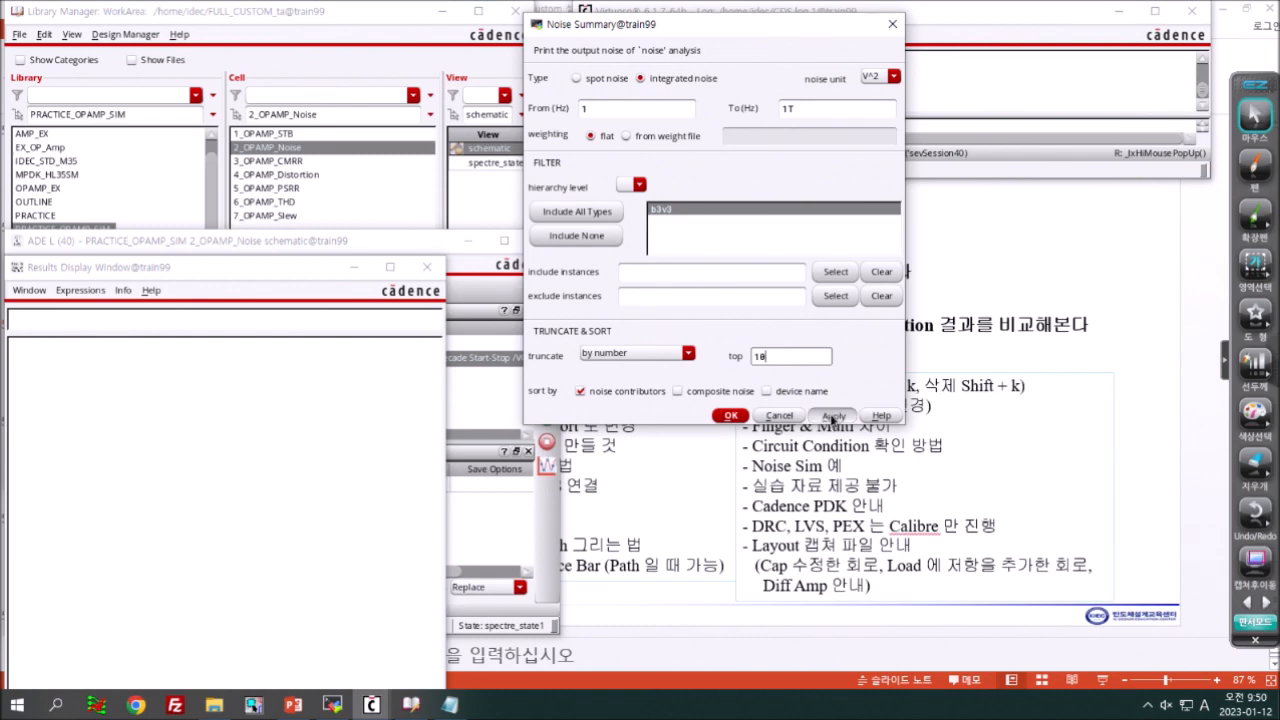
drag(298, 268, 997, 12)
drag(660, 27, 437, 20)
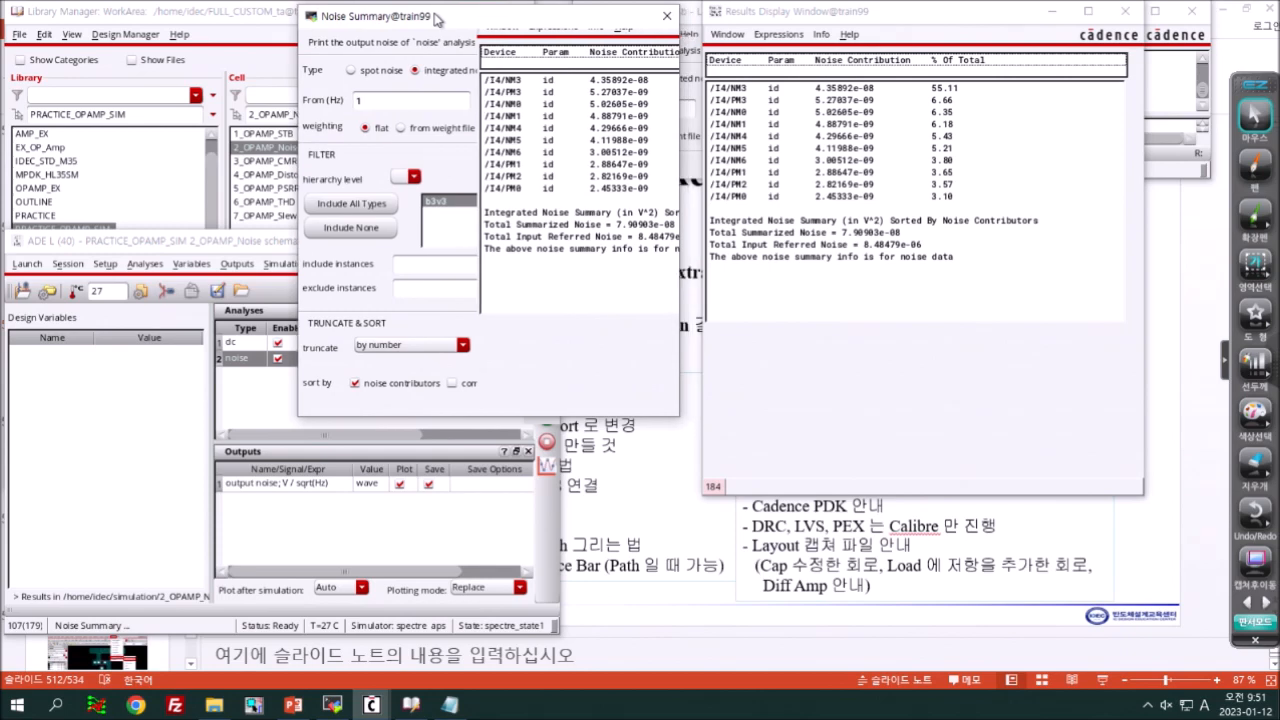
- Circle the noise contributor table with the pen, underline NM3 and its percentage of the total, and clear the marks
mouse_move(705, 215)
mouse_down()
mouse_move(900, 252)
mouse_move(735, 85)
mouse_move(700, 212)
mouse_up()
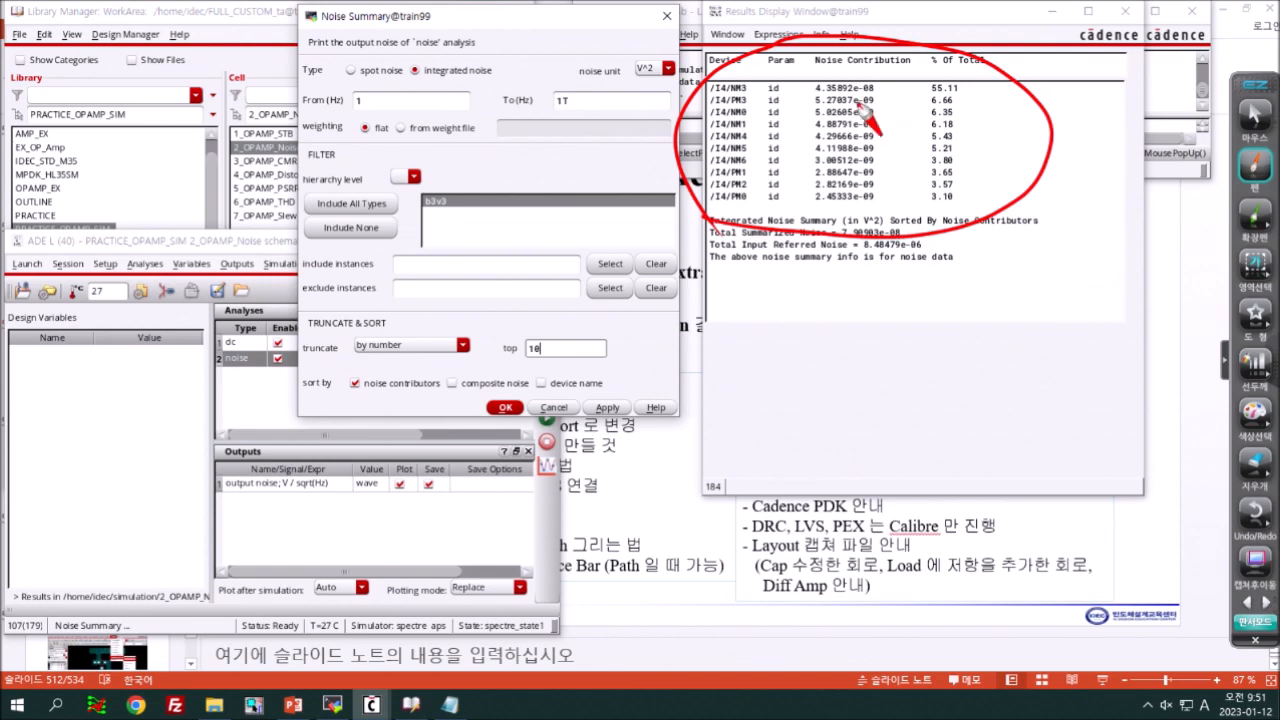
drag(733, 90, 747, 90)
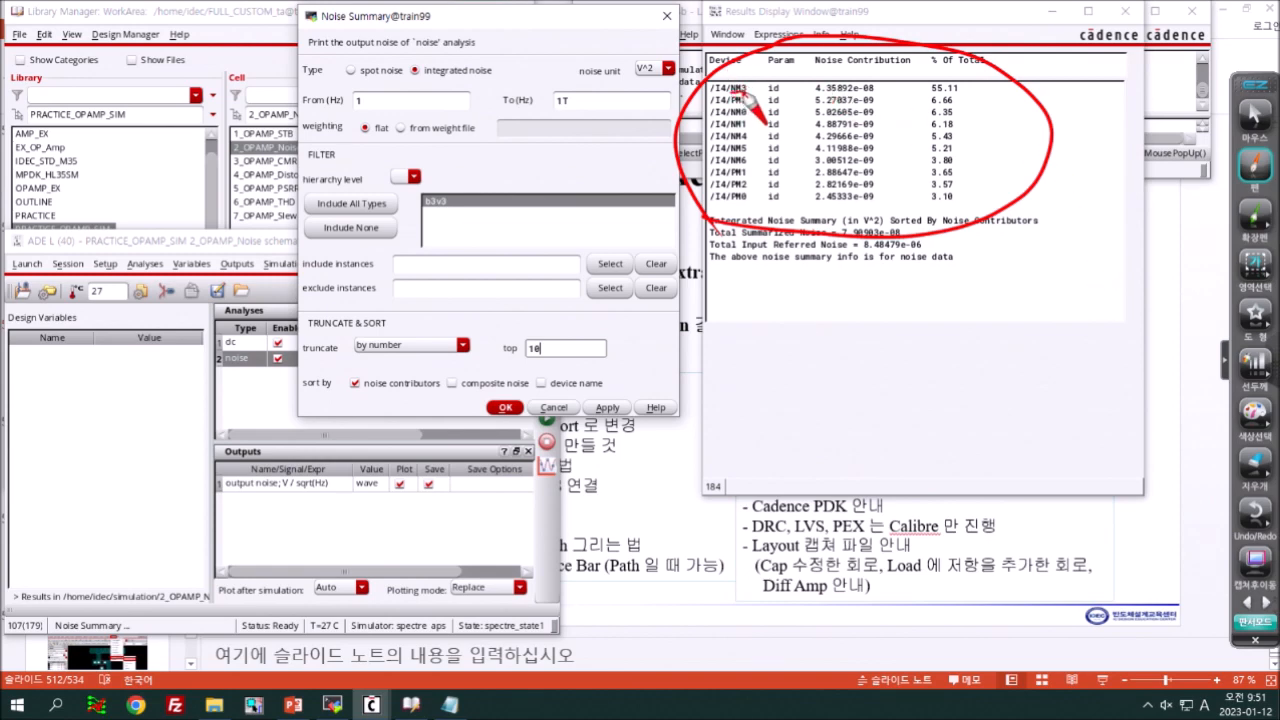
drag(932, 91, 958, 92)
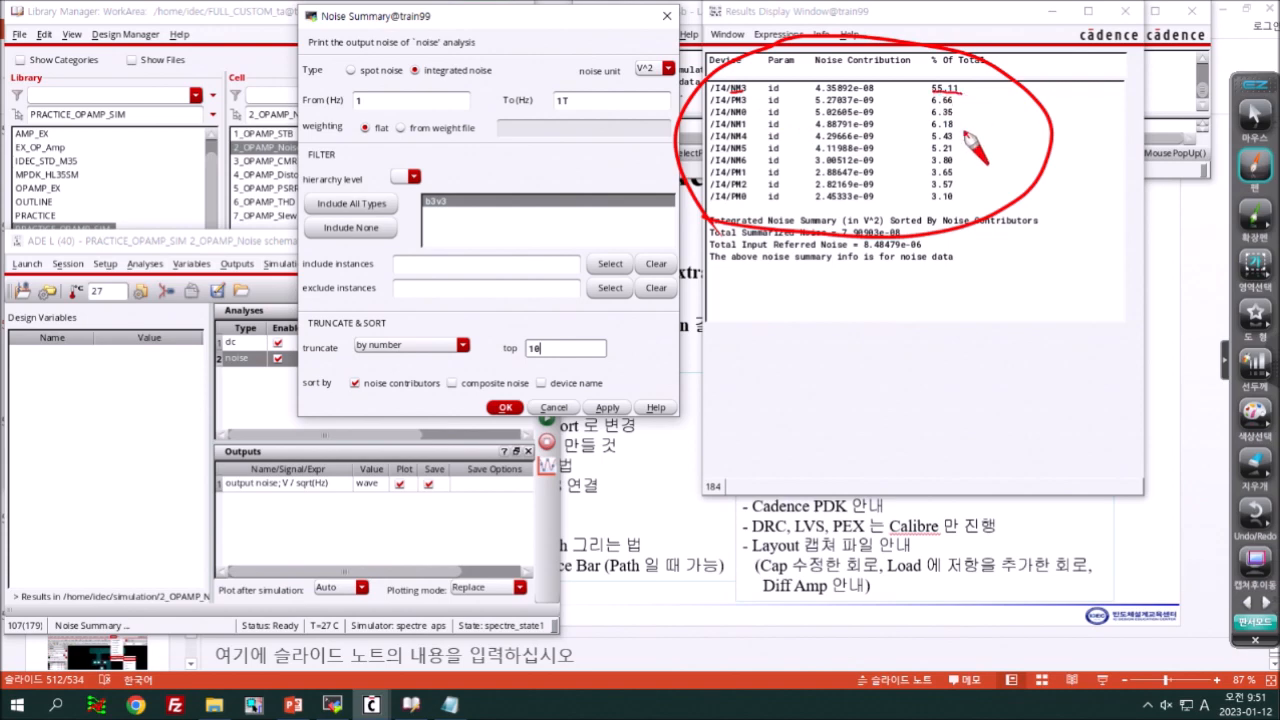
key(Escape)
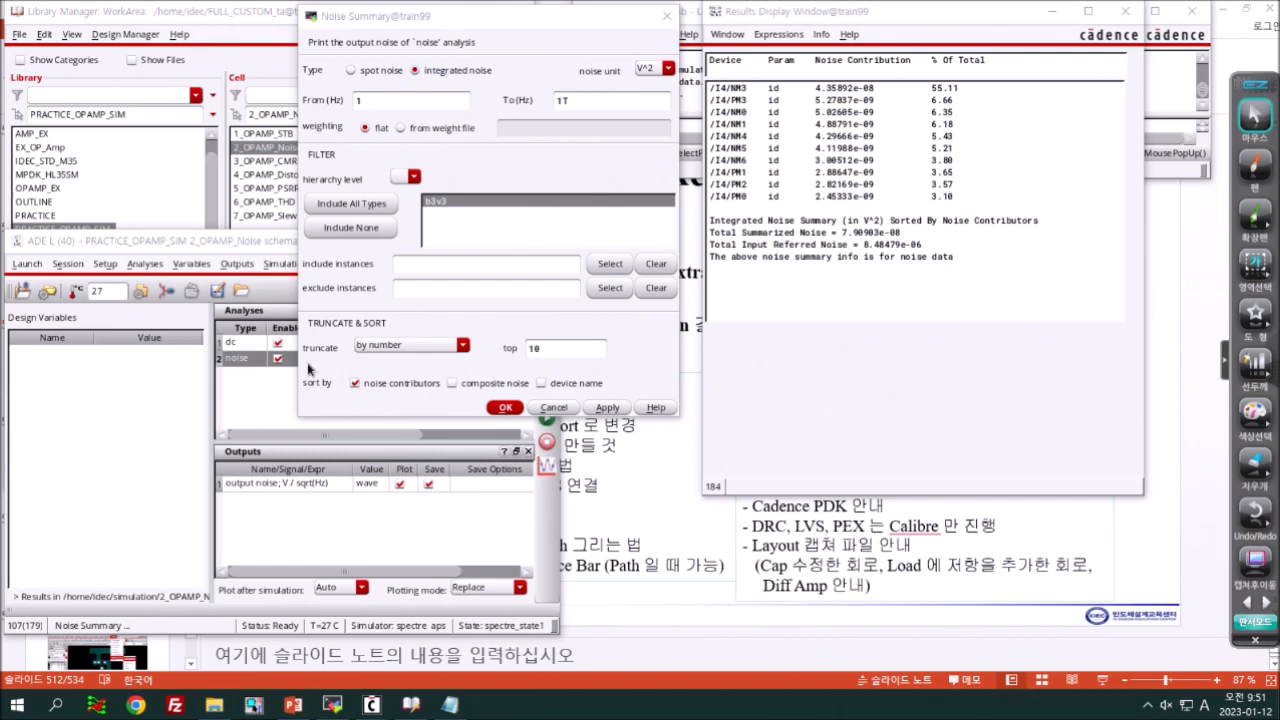
- Descend into amplifier instance I4 from the noise test schematic and locate transistor NM3 in its circuit
click(80, 264)
key(Escape)
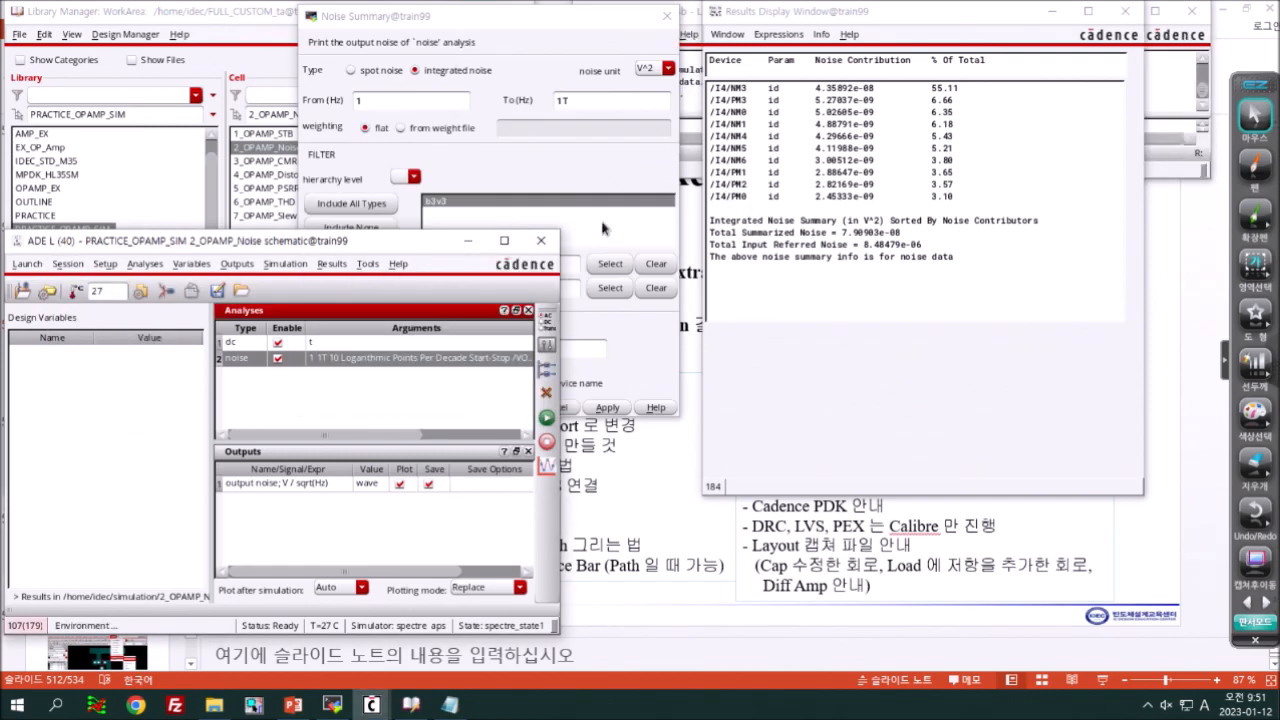
mouse_move(371, 705)
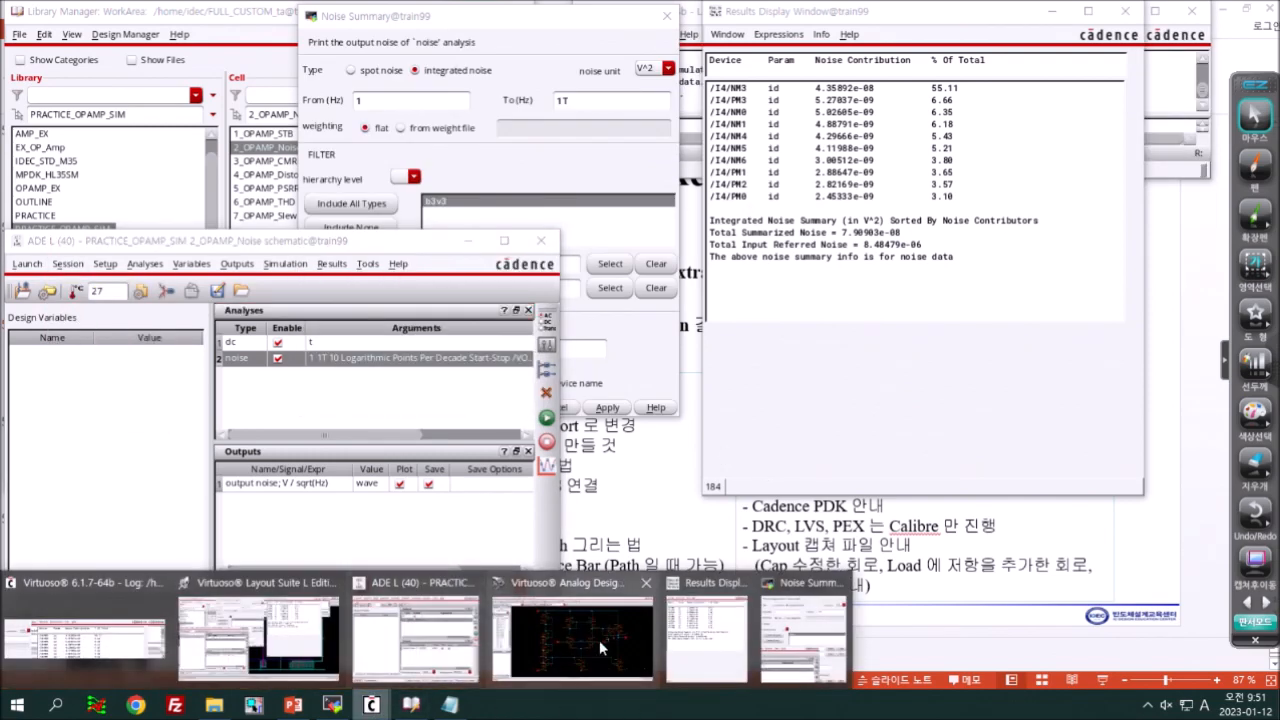
click(600, 660)
key(e)
click(760, 303)
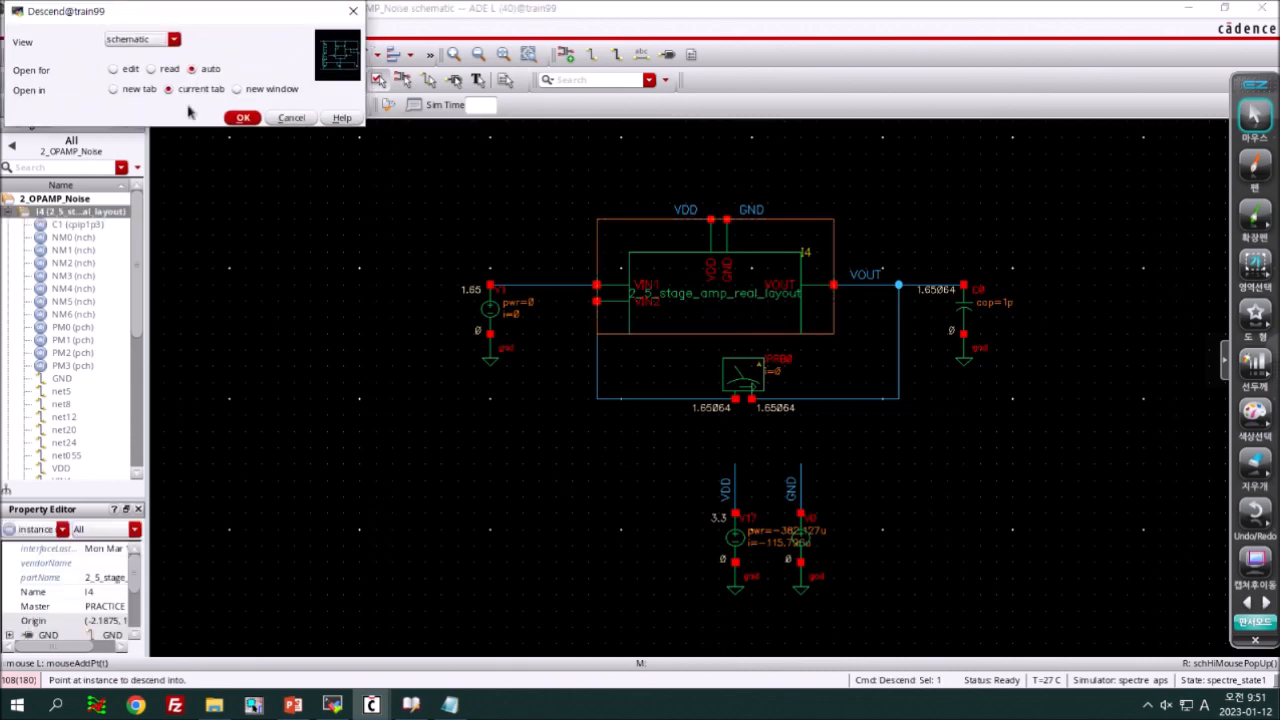
click(243, 118)
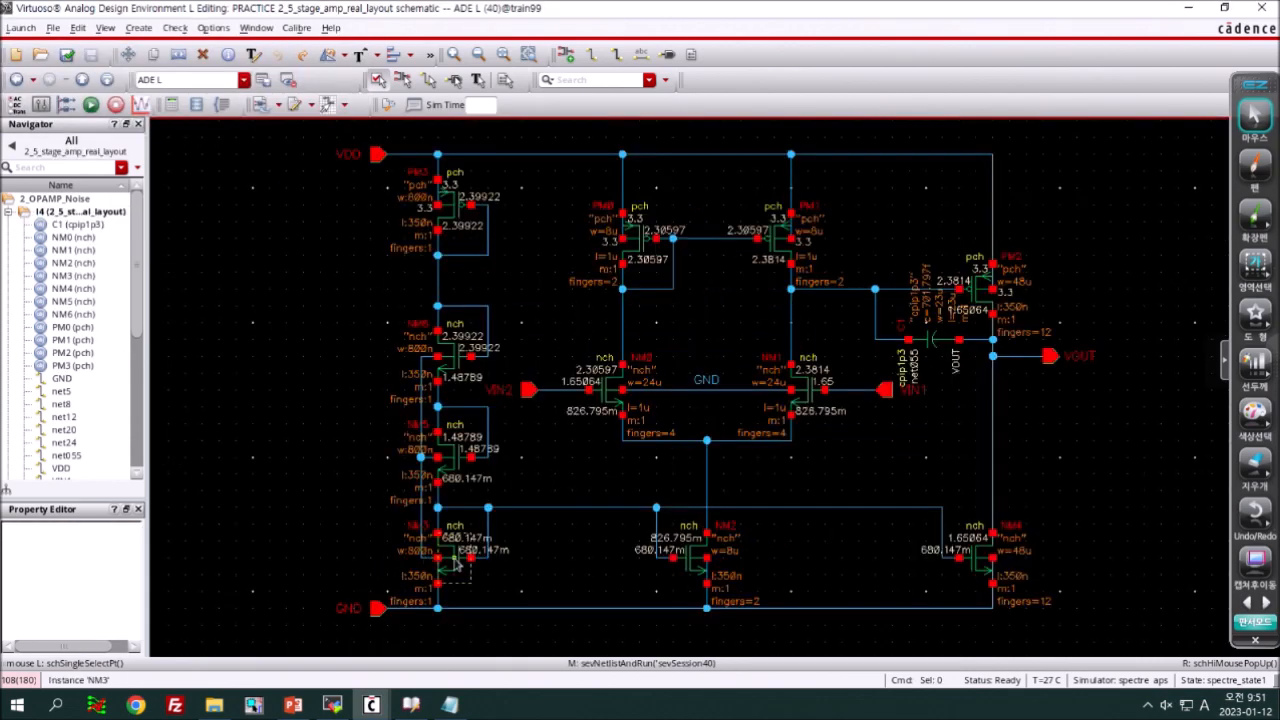
key(z)
click(503, 620)
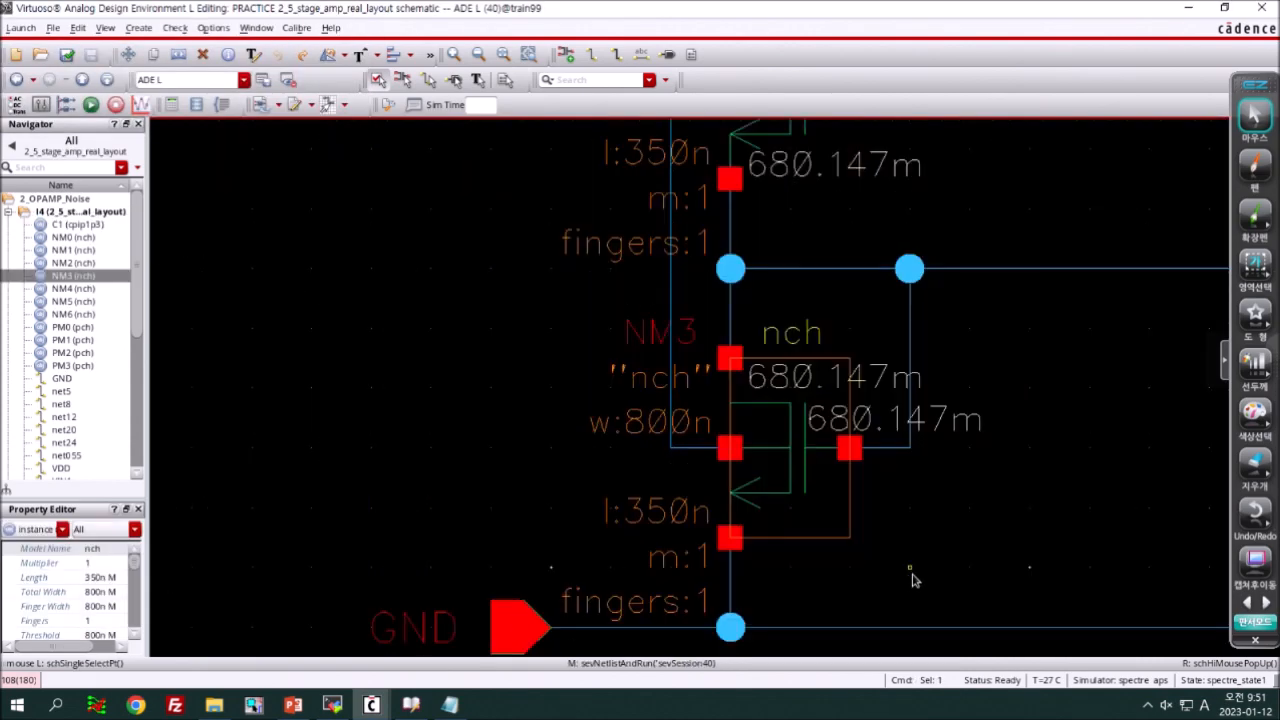
- Circle NM3 and the other transistors in the full amplifier schematic with the pen, and clear the marks
key(f)
click(1255, 165)
mouse_move(515, 600)
mouse_down()
mouse_move(490, 515)
mouse_move(518, 595)
mouse_up()
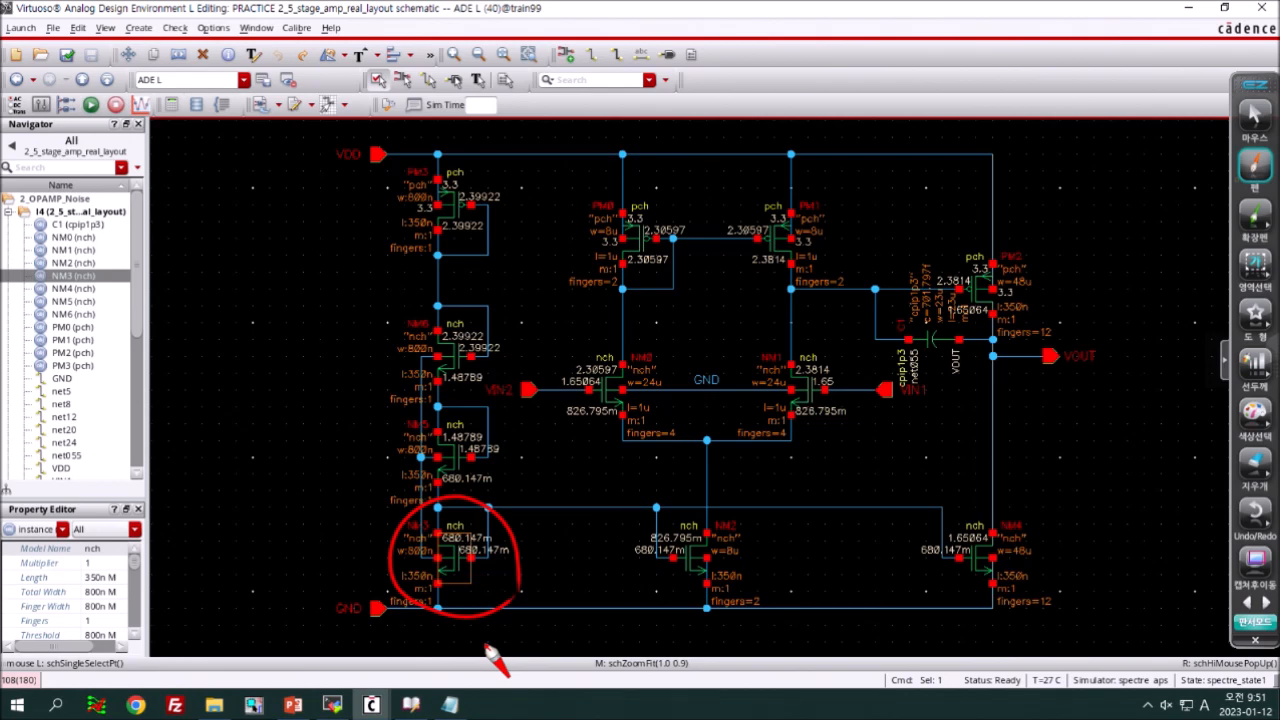
mouse_move(500, 478)
mouse_down()
mouse_move(462, 410)
mouse_move(493, 345)
mouse_up()
mouse_move(440, 250)
mouse_down()
mouse_move(500, 177)
mouse_move(530, 272)
mouse_up()
drag(730, 605, 738, 545)
drag(1020, 588, 915, 585)
mouse_move(712, 505)
mouse_down()
mouse_move(660, 450)
mouse_move(655, 362)
mouse_up()
drag(822, 425, 800, 347)
mouse_move(610, 228)
mouse_down()
mouse_move(580, 277)
mouse_move(645, 312)
mouse_up()
drag(800, 255, 865, 270)
drag(975, 290, 1065, 312)
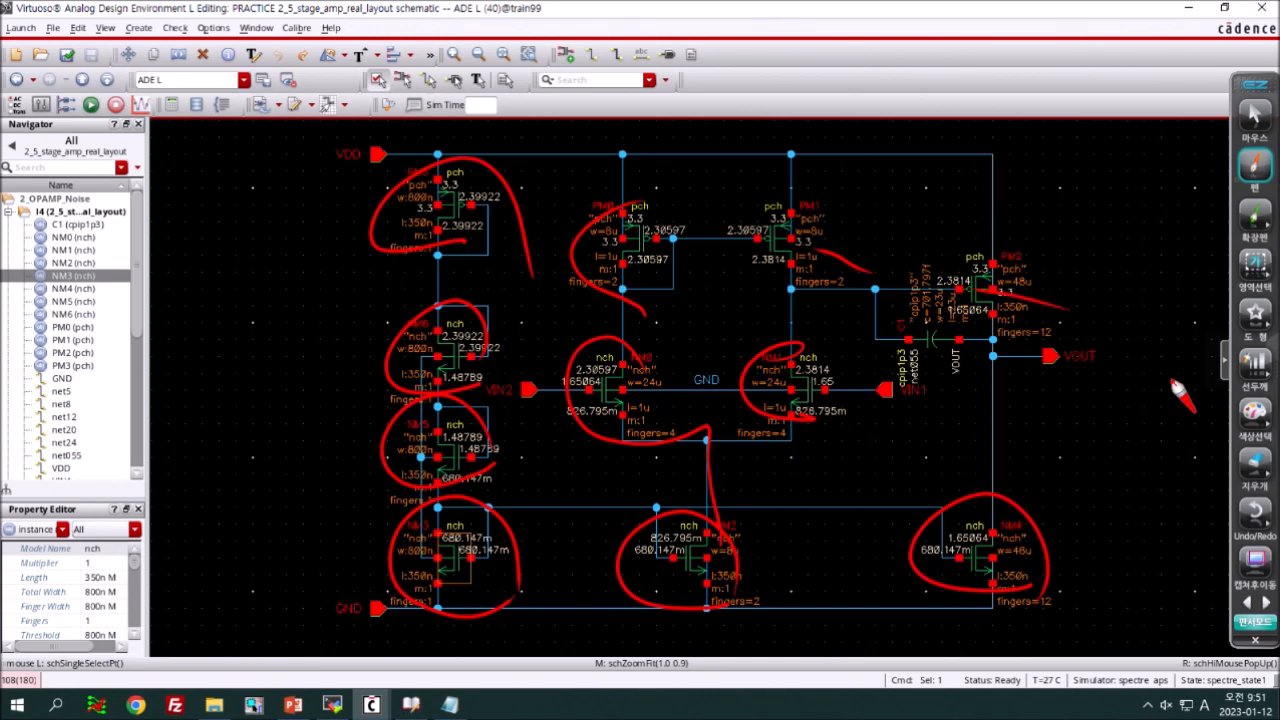
key(Escape)
- Handwrite the other op-amp test names, starting with PSRR and CMR, over the schematic with the pen, and clear the writing
click(1255, 165)
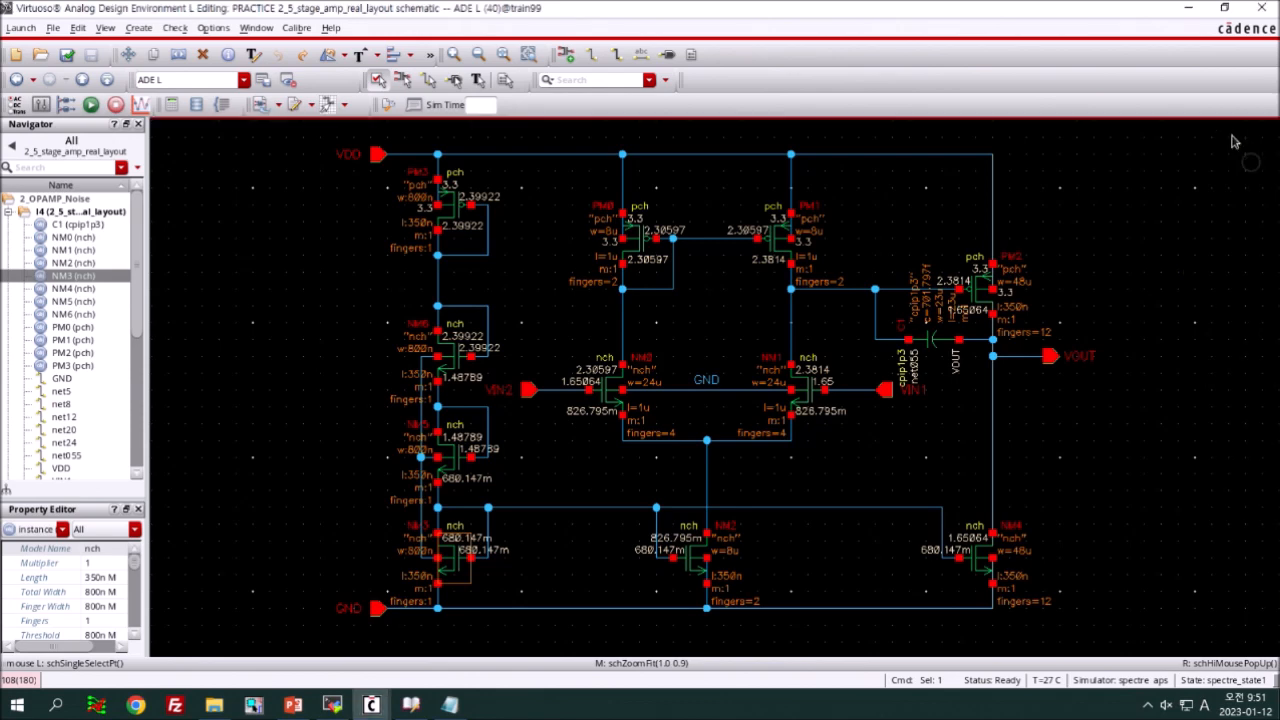
mouse_move(756, 115)
mouse_down()
mouse_move(784, 70)
mouse_move(786, 112)
mouse_up()
mouse_move(817, 52)
mouse_down()
mouse_move(840, 112)
mouse_move(849, 63)
mouse_move(884, 92)
mouse_up()
mouse_move(790, 142)
mouse_down()
mouse_move(786, 170)
mouse_move(875, 156)
mouse_up()
drag(822, 195, 810, 228)
drag(842, 188, 848, 228)
drag(866, 204, 880, 214)
click(948, 190)
drag(850, 290, 855, 325)
mouse_move(810, 312)
mouse_down()
mouse_move(876, 288)
mouse_move(913, 303)
mouse_up()
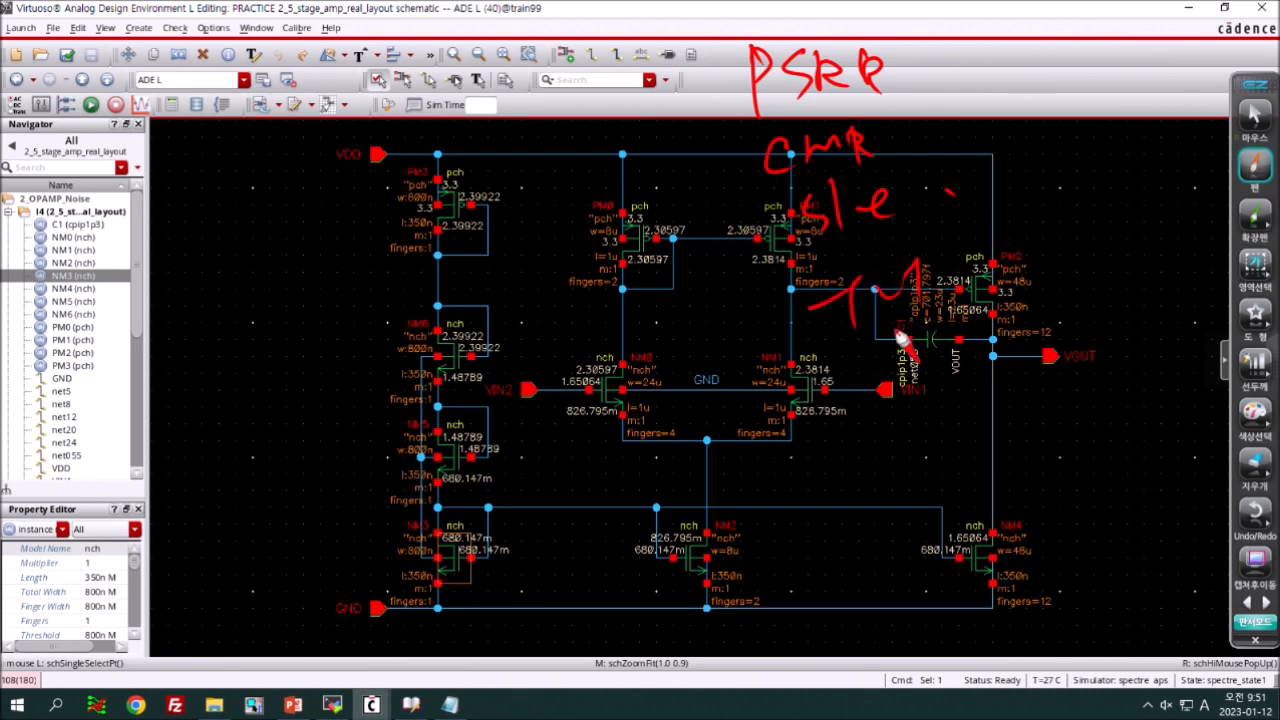
key(Escape)
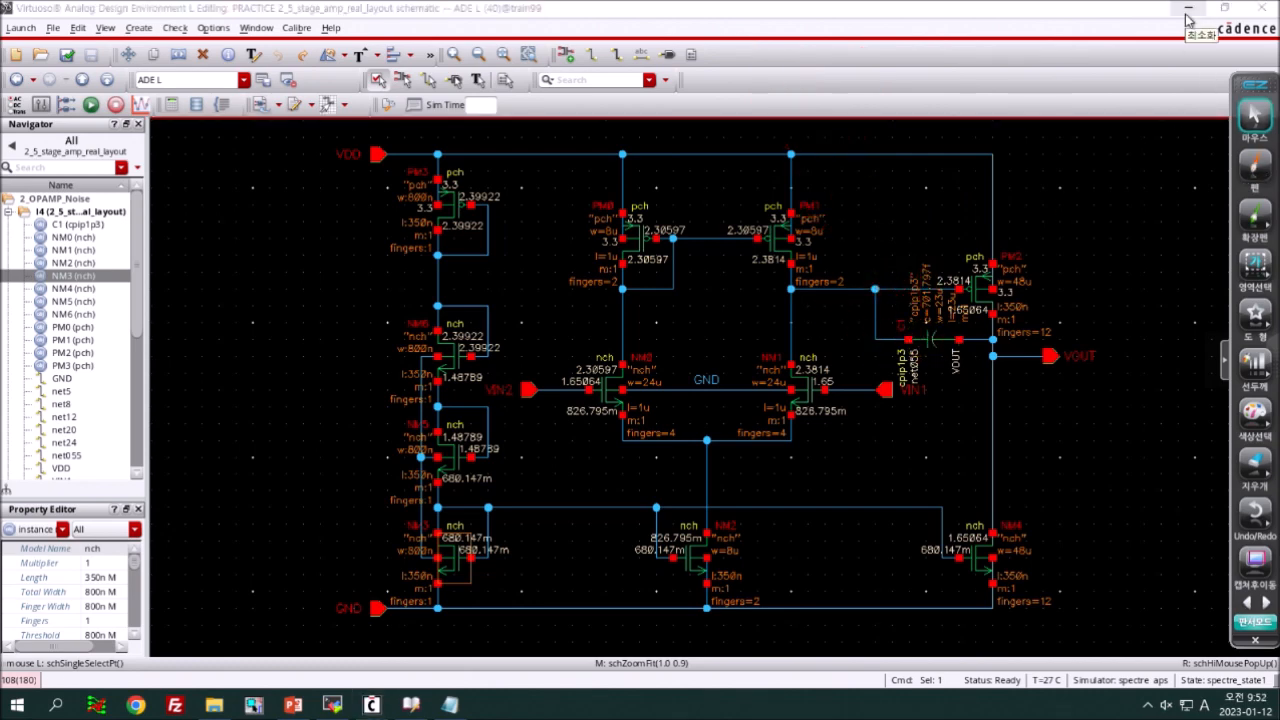
- Close the amplifier schematic, the ADE L session of 2_OPAMP_Noise and the Noise Summary form
click(1265, 8)
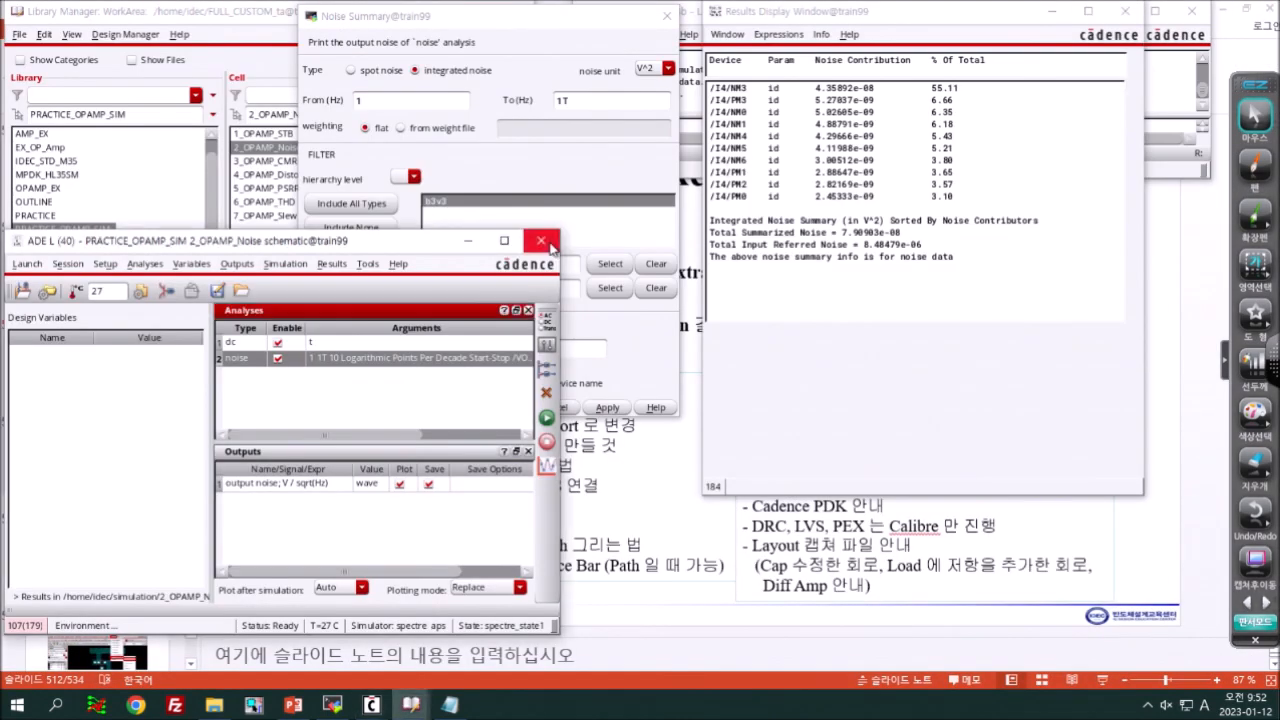
click(541, 242)
click(552, 408)
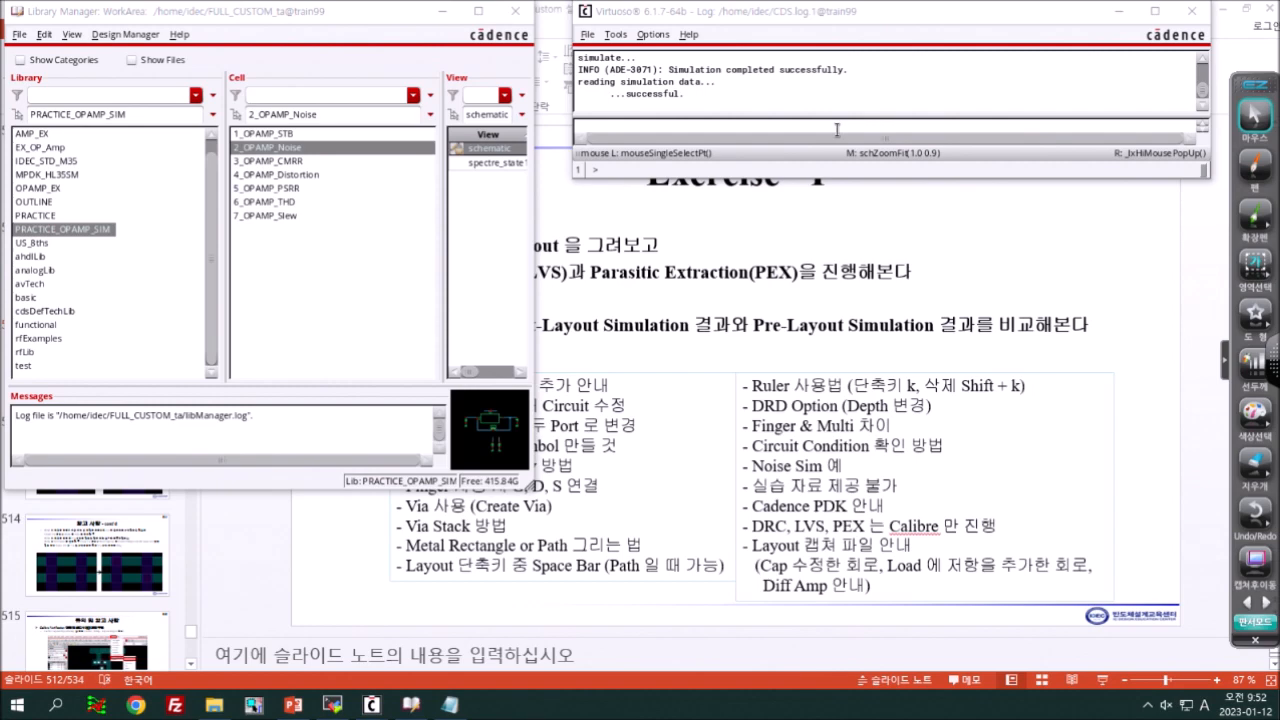
- Show the Exercise - I slide full screen in PowerPoint and handwrite NDA and PDK on either side of its title
click(1102, 679)
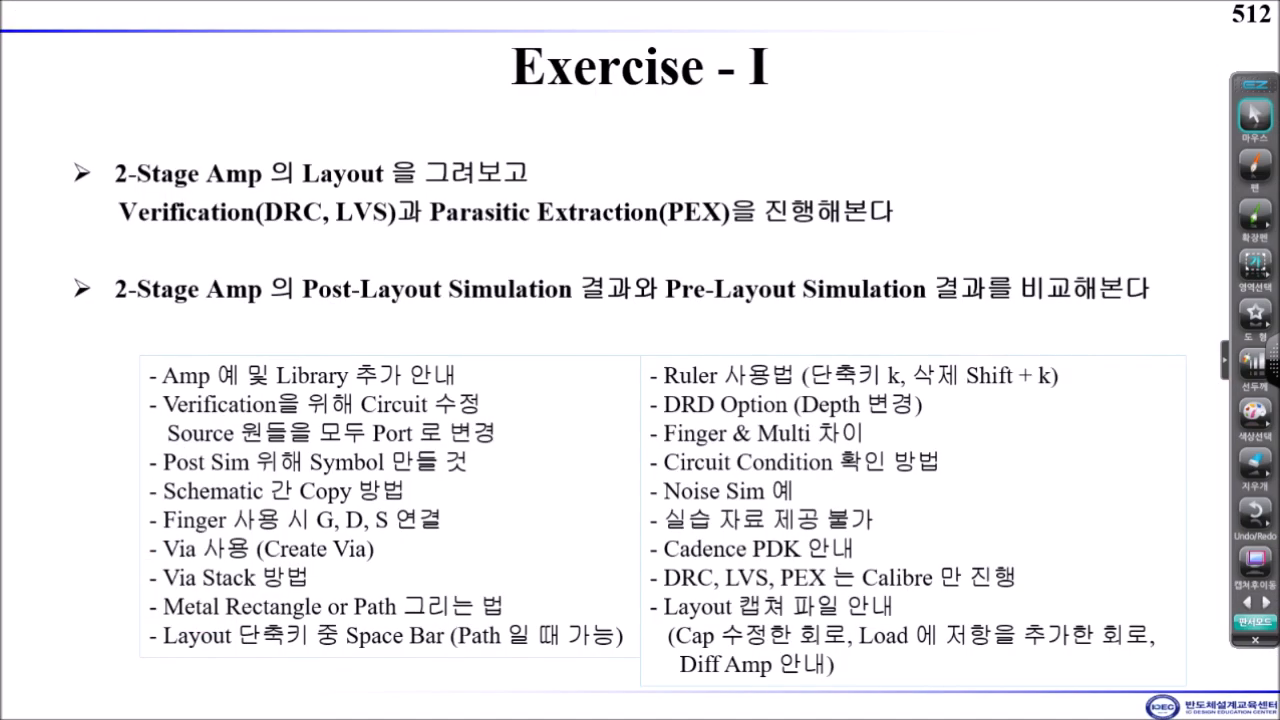
click(1256, 165)
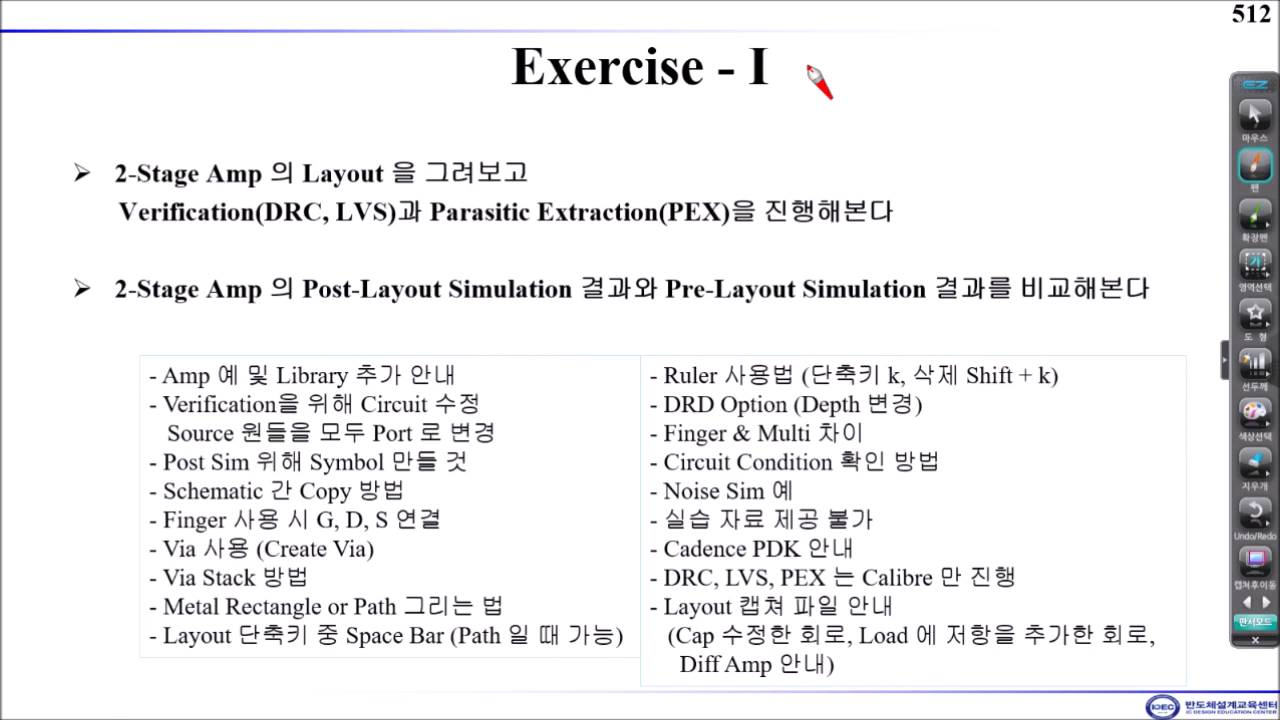
mouse_move(830, 88)
mouse_down()
mouse_move(872, 56)
mouse_move(914, 88)
mouse_up()
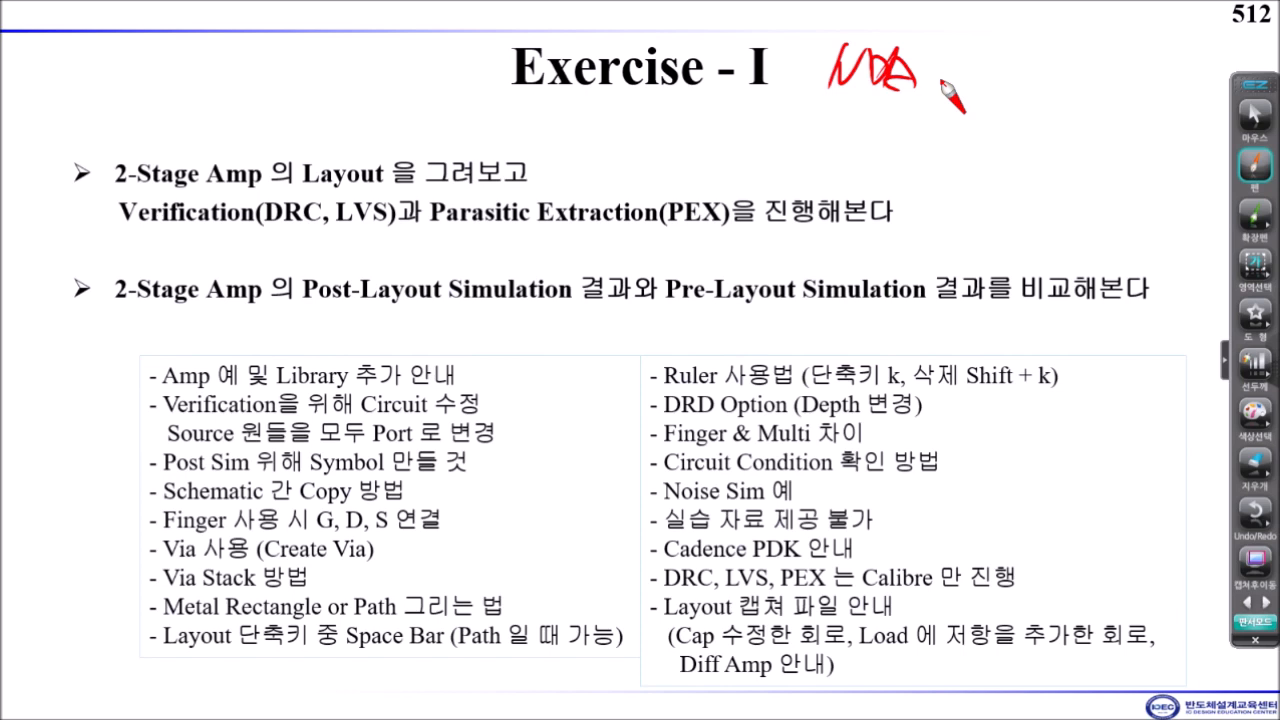
mouse_move(258, 85)
mouse_down()
mouse_move(285, 108)
mouse_move(318, 100)
mouse_move(337, 125)
mouse_move(348, 113)
mouse_up()
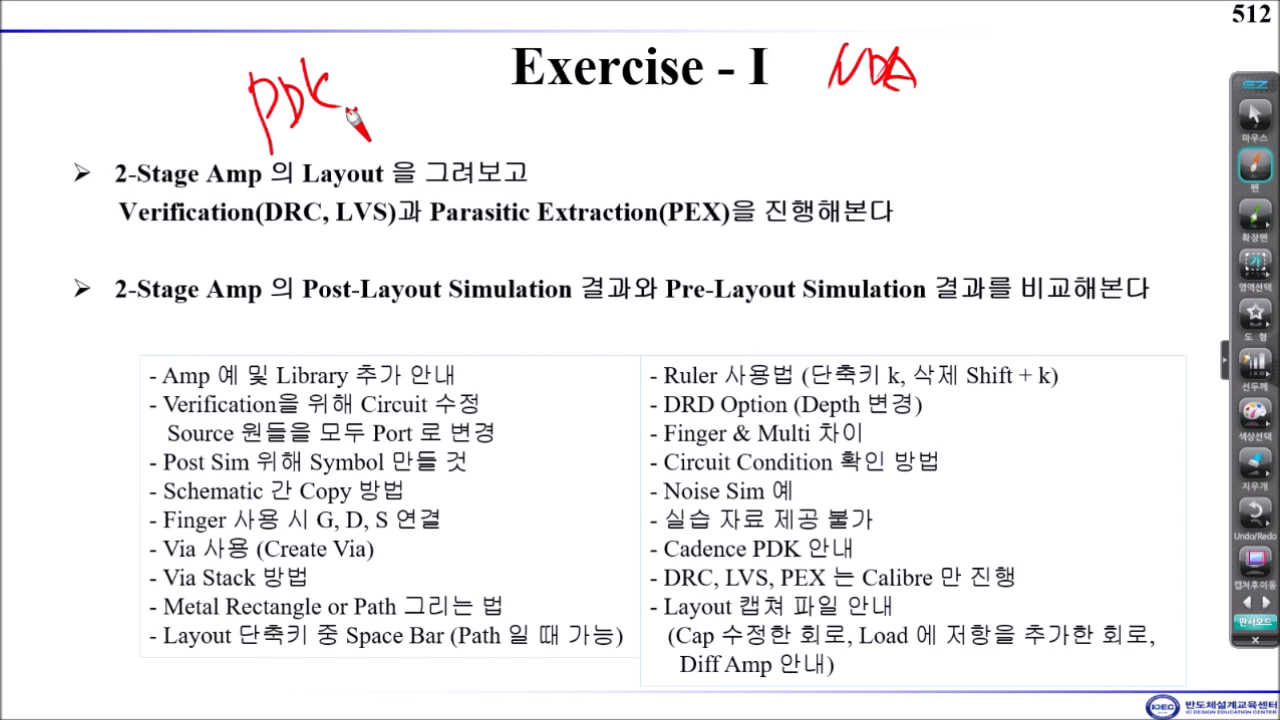
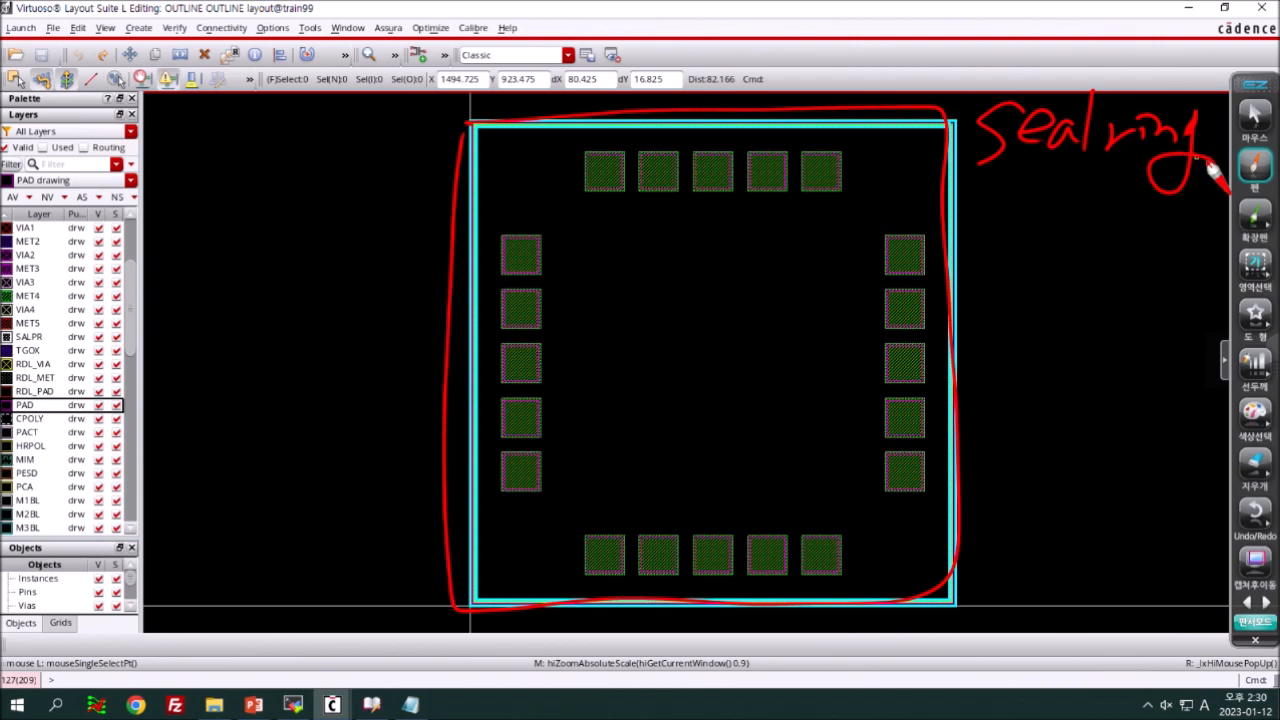
- Outline the last pad of the upper row in the OUTLINE layout, label it PAD with the pen, and clear all marks
drag(802, 154, 871, 183)
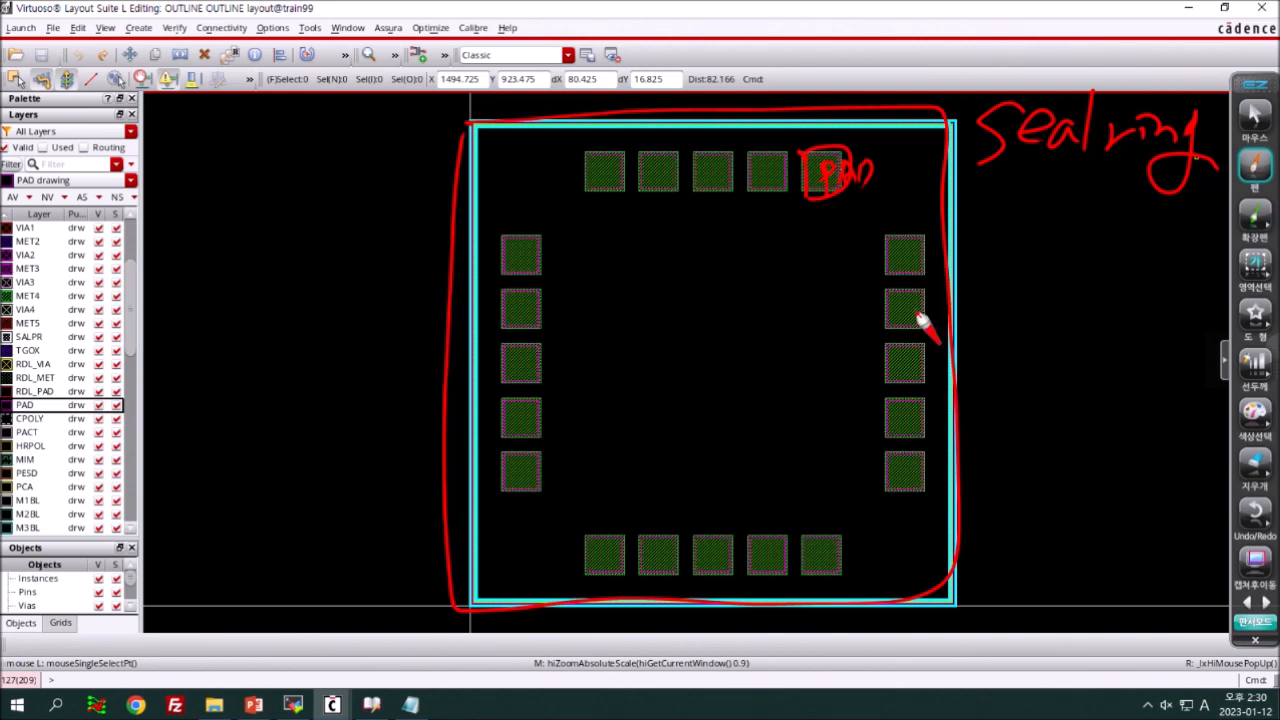
click(1250, 110)
- Sketch a stack of metal layers labelled M1 up to M6 with connections between the layers, using the pen beside the pad layout
click(1251, 164)
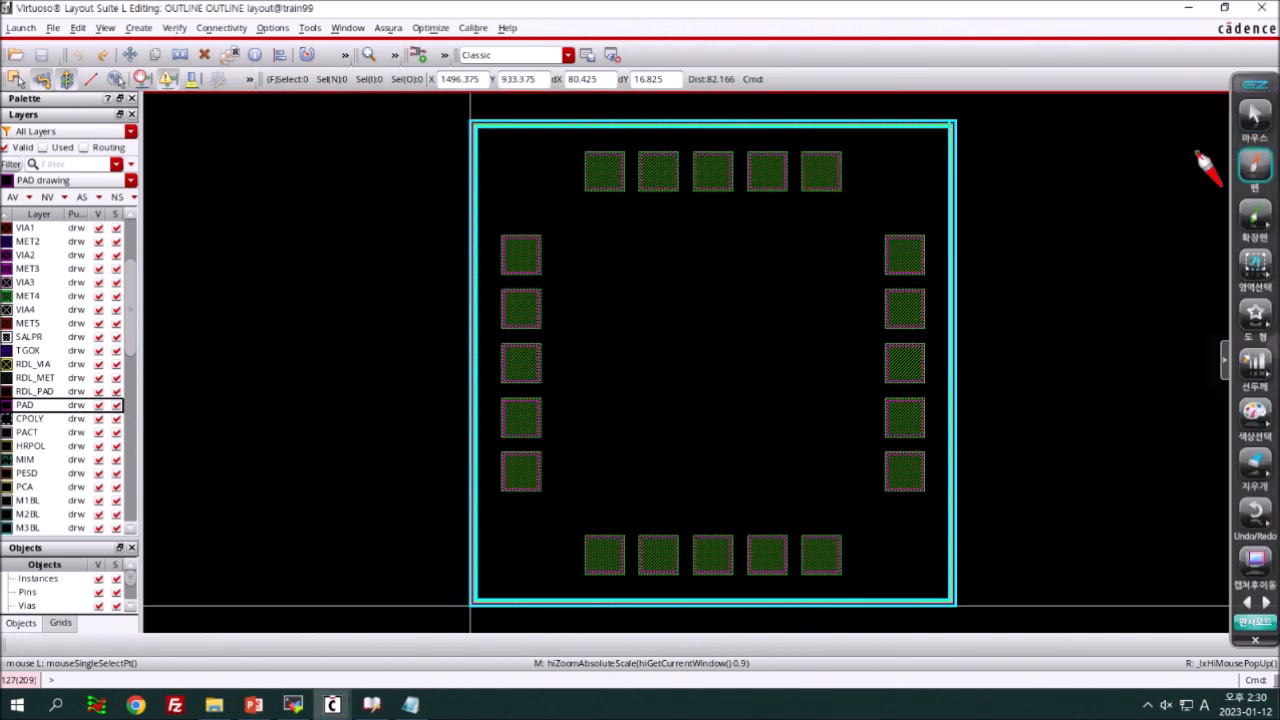
drag(242, 244, 404, 181)
drag(310, 138, 295, 97)
mouse_move(327, 54)
mouse_down()
mouse_move(325, 77)
mouse_move(349, 63)
mouse_up()
drag(375, 31, 368, 52)
drag(201, 113, 324, 60)
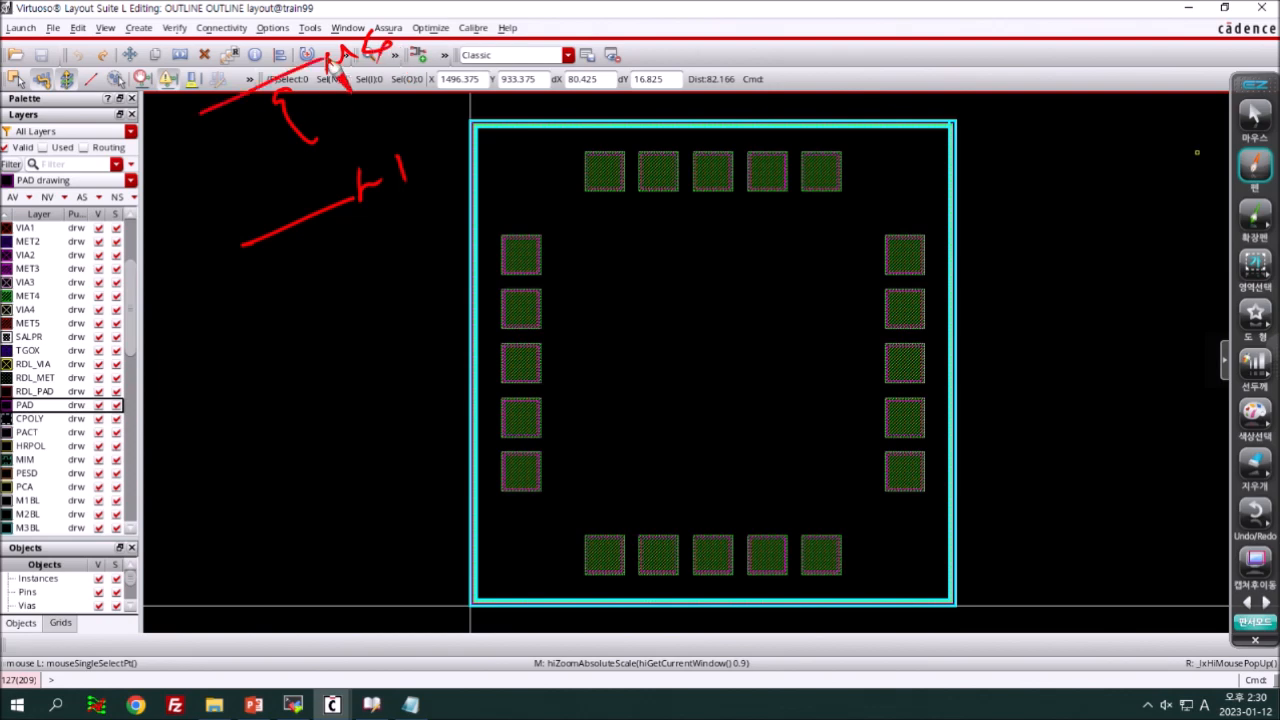
drag(230, 222, 350, 163)
drag(210, 184, 334, 118)
drag(262, 200, 264, 242)
drag(292, 192, 294, 232)
drag(276, 150, 290, 182)
drag(288, 92, 318, 126)
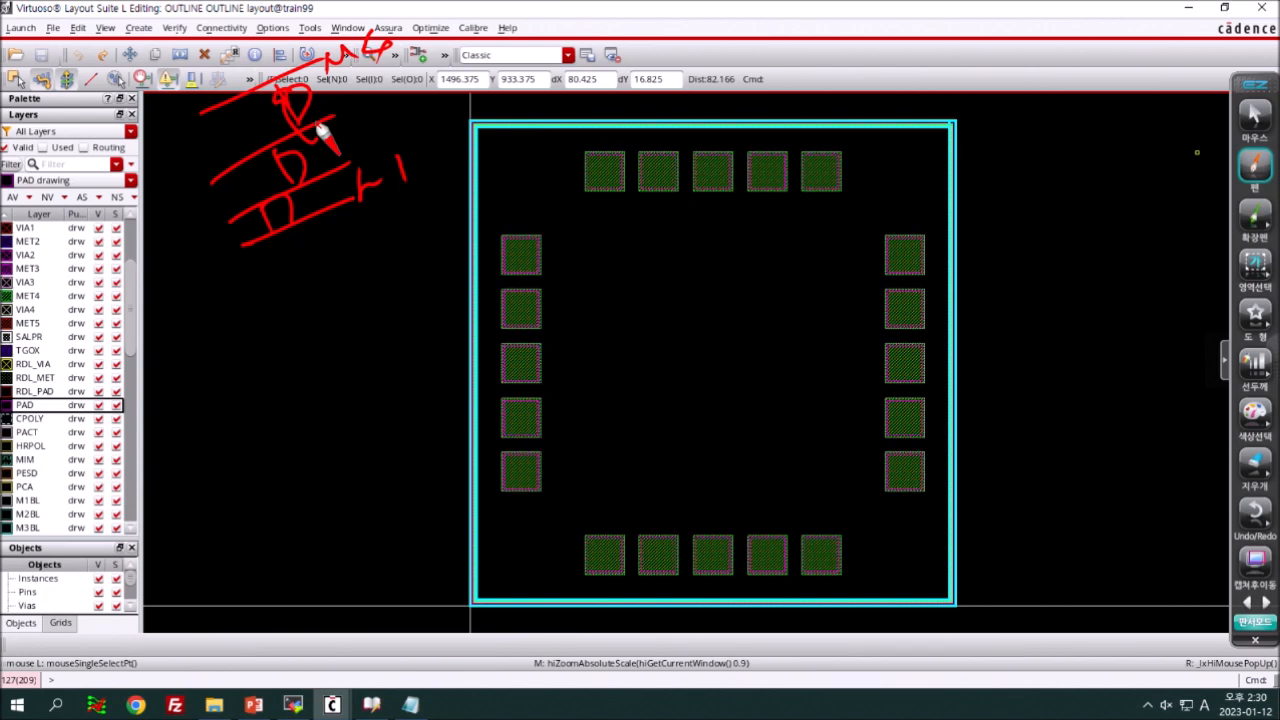
- Handwrite the pad type InLine above the chip outline with the pen
drag(690, 42, 760, 28)
drag(738, 30, 722, 100)
drag(698, 104, 828, 90)
drag(848, 42, 864, 90)
mouse_move(836, 62)
mouse_down()
mouse_move(875, 68)
mouse_move(884, 88)
mouse_up()
drag(893, 88, 918, 86)
drag(922, 70, 947, 84)
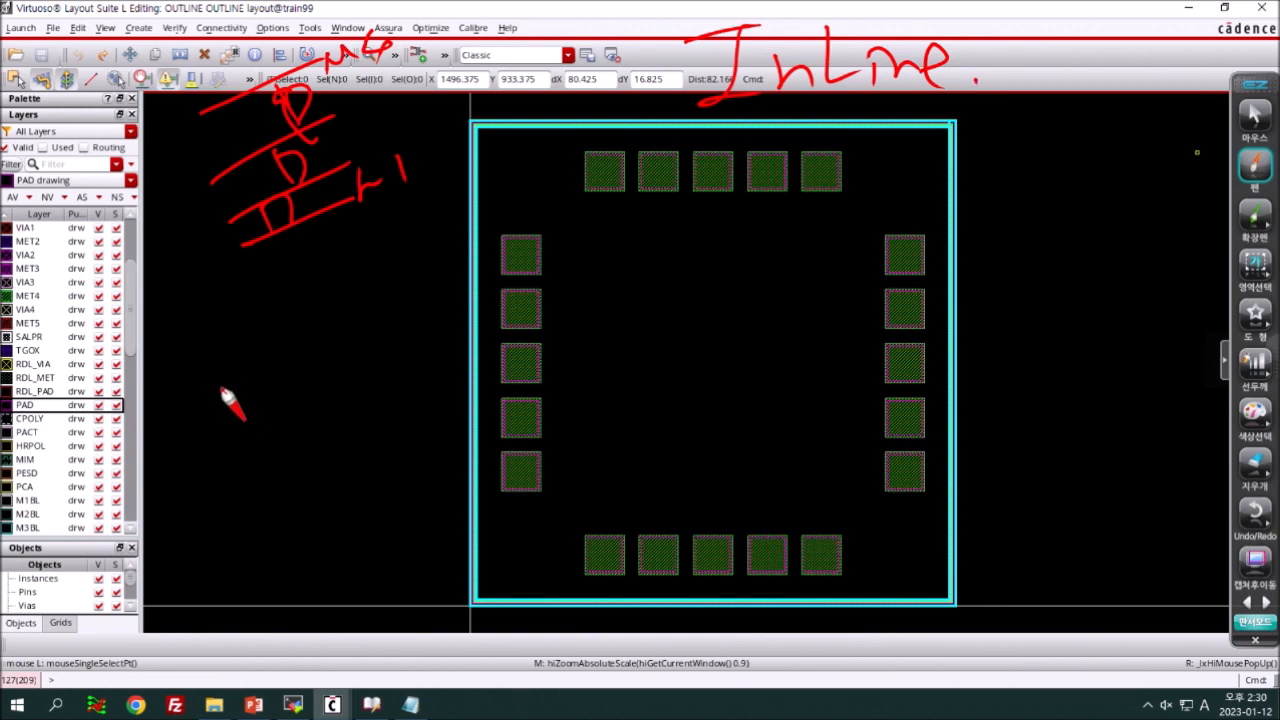
- Sketch a second, two-layer stack below the first with a connection between its layers, and label them TOP and TOP-1
drag(186, 398, 367, 308)
drag(206, 441, 367, 366)
mouse_move(355, 289)
mouse_down()
mouse_move(379, 281)
mouse_move(372, 308)
mouse_up()
drag(392, 284, 408, 270)
drag(408, 270, 418, 297)
drag(274, 355, 299, 397)
drag(384, 352, 403, 344)
mouse_move(399, 347)
mouse_down()
mouse_move(403, 374)
mouse_move(425, 347)
mouse_move(430, 362)
mouse_up()
drag(429, 347, 433, 356)
drag(446, 338, 464, 329)
mouse_move(477, 309)
mouse_down()
mouse_move(481, 349)
mouse_move(449, 385)
mouse_up()
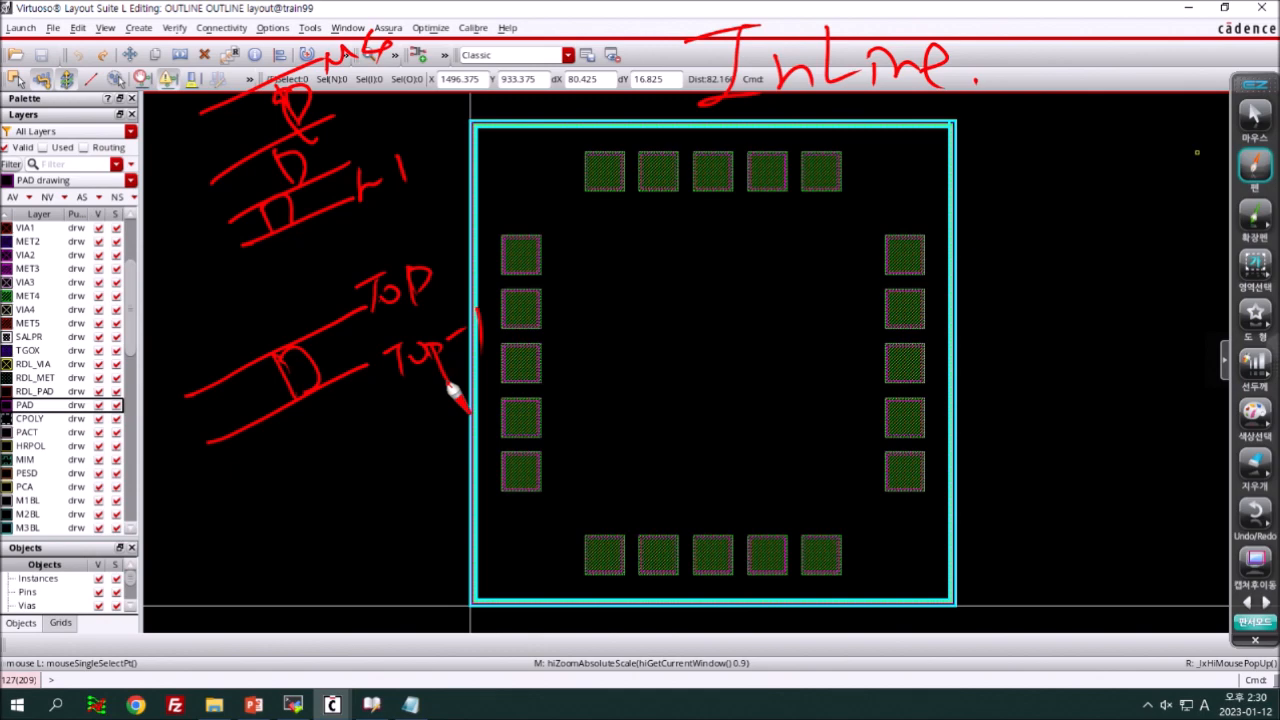
- Handwrite CUP below the two-layer stack with the pen, and clear all marks
drag(337, 478, 332, 538)
mouse_move(352, 478)
mouse_down()
mouse_move(357, 514)
mouse_move(409, 463)
mouse_move(405, 520)
mouse_up()
drag(400, 452, 432, 535)
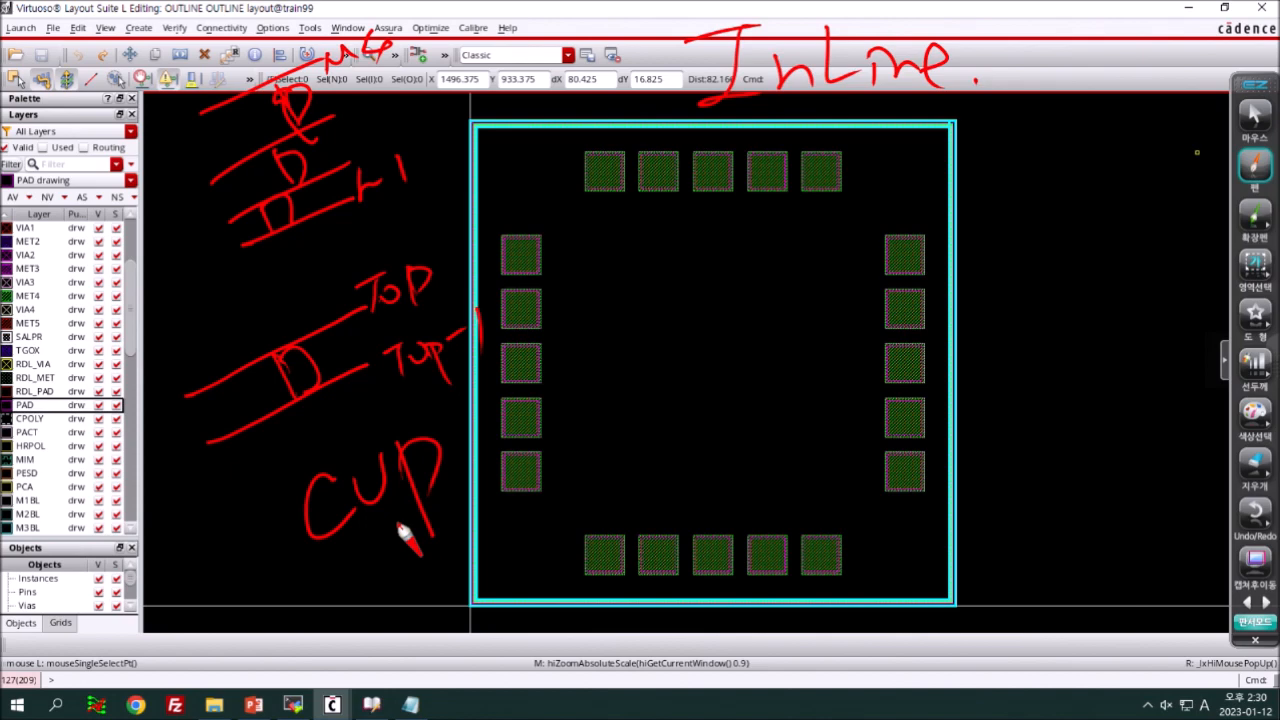
click(1251, 112)
- Sketch a square just outside the chip outline's upper-right corner with the pen, and clear it
click(1252, 163)
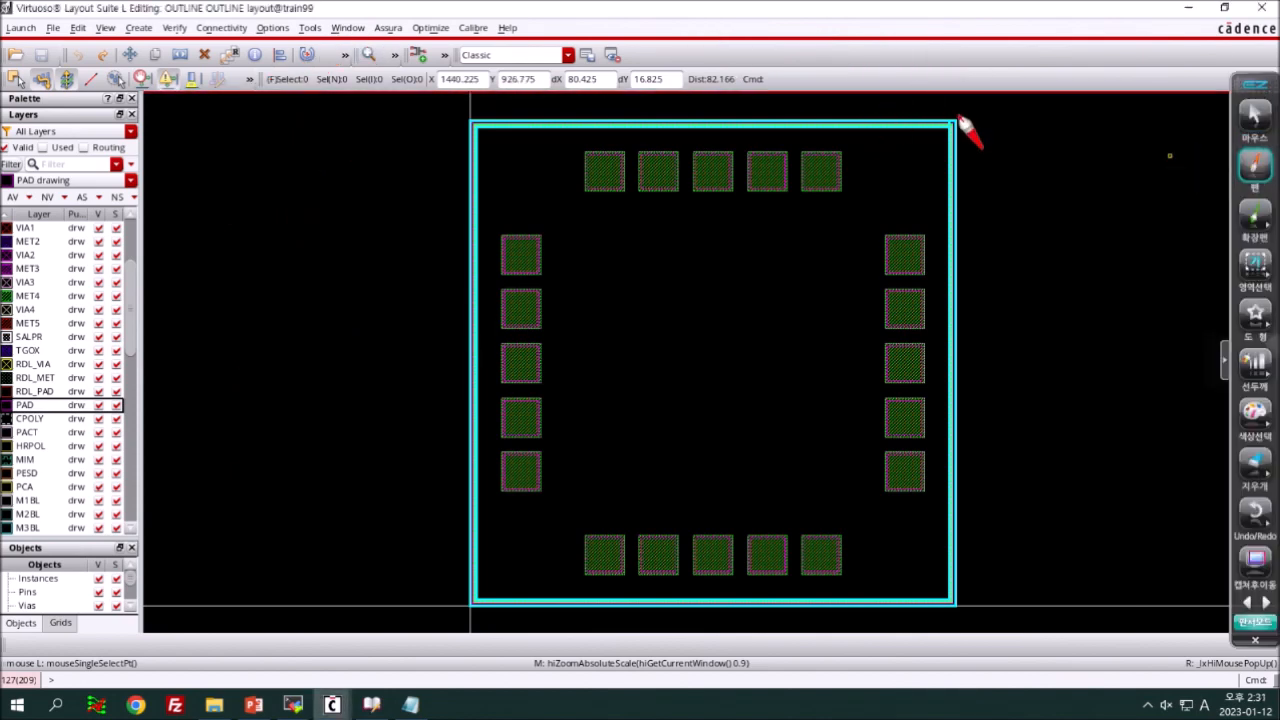
mouse_move(968, 99)
mouse_down()
mouse_move(994, 169)
mouse_move(962, 172)
mouse_up()
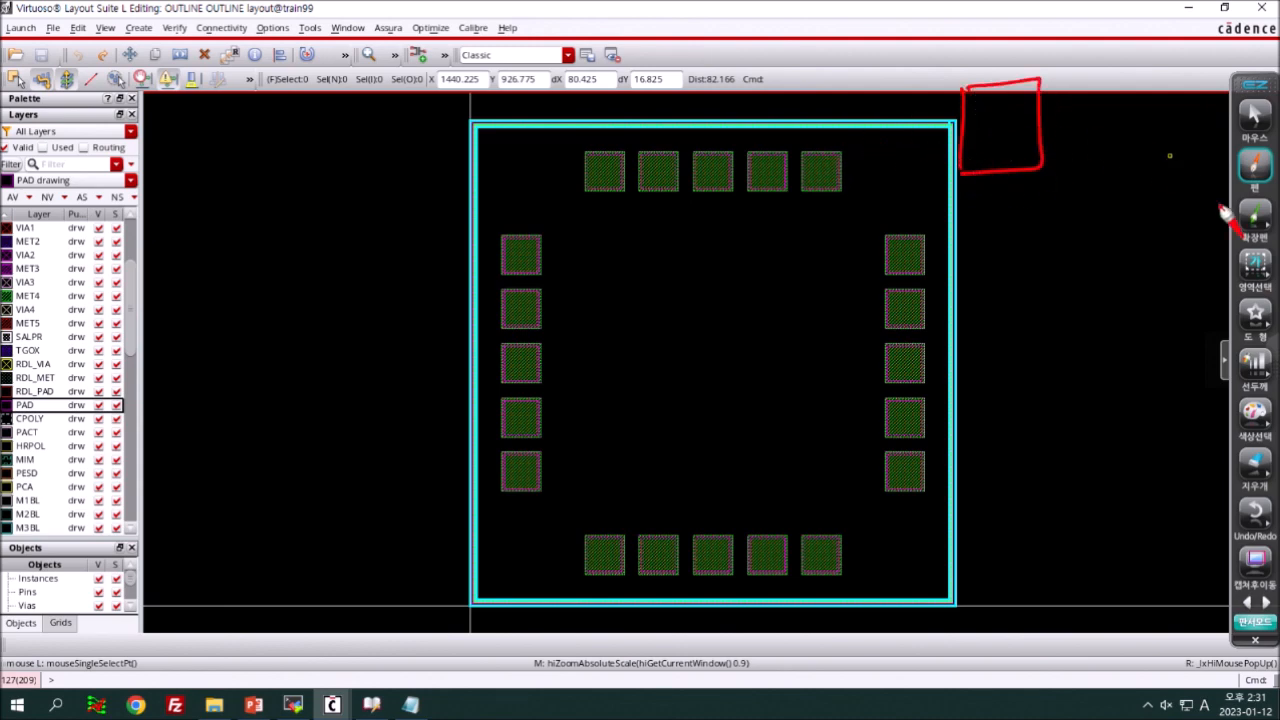
click(1255, 412)
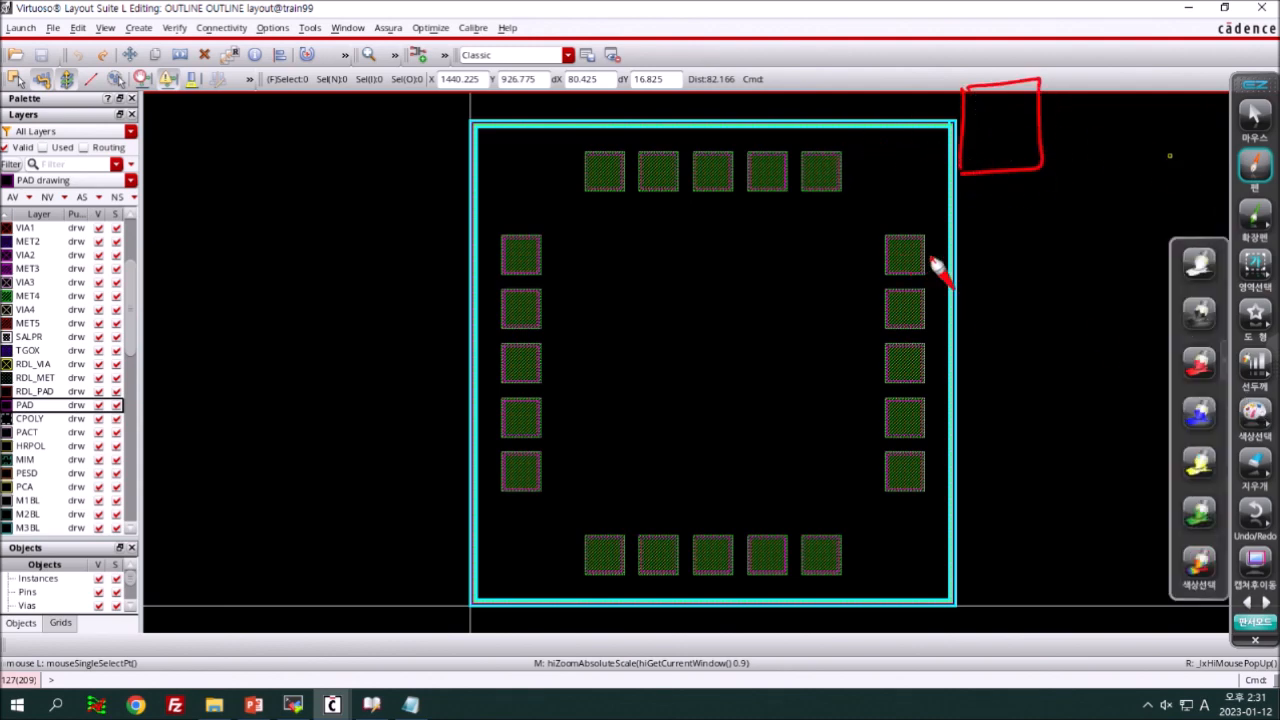
click(1255, 115)
- Limit the layer list to used layers, show only PAD on the upper row's last pad, and restore all layers' visibility
right_drag(780, 143, 882, 215)
click(882, 215)
scroll(1010, 403, up, 3)
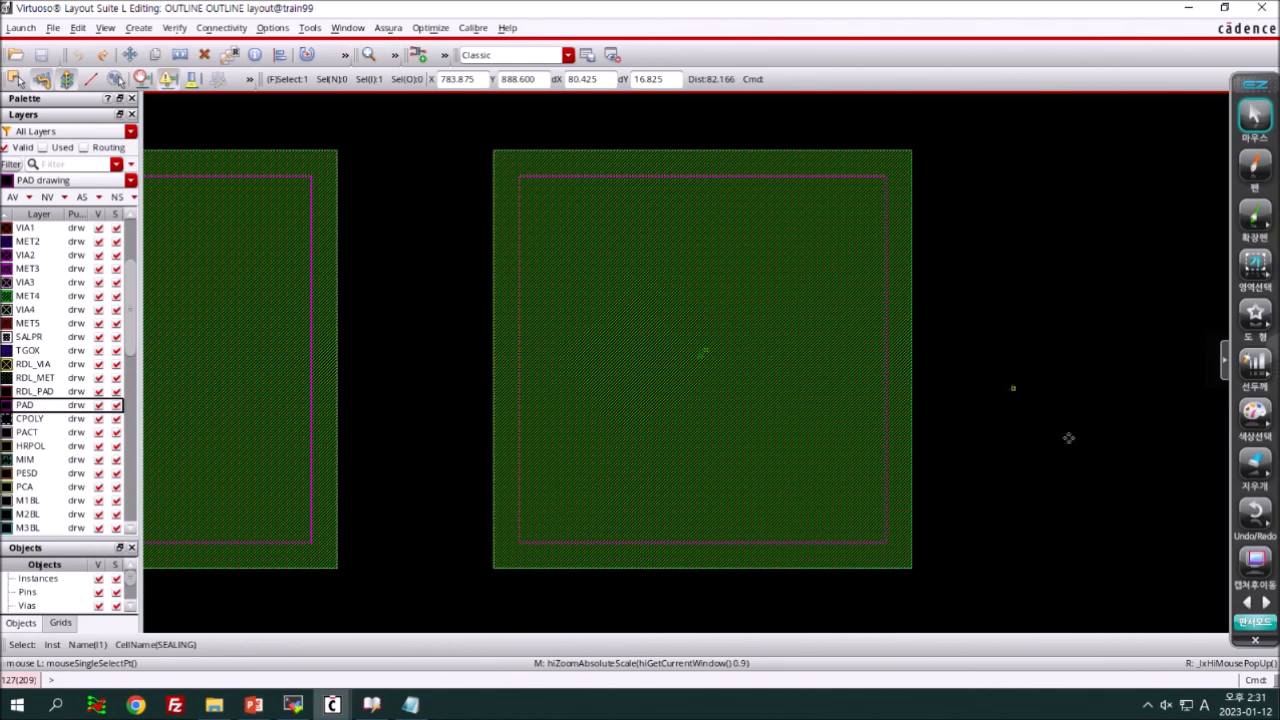
click(43, 147)
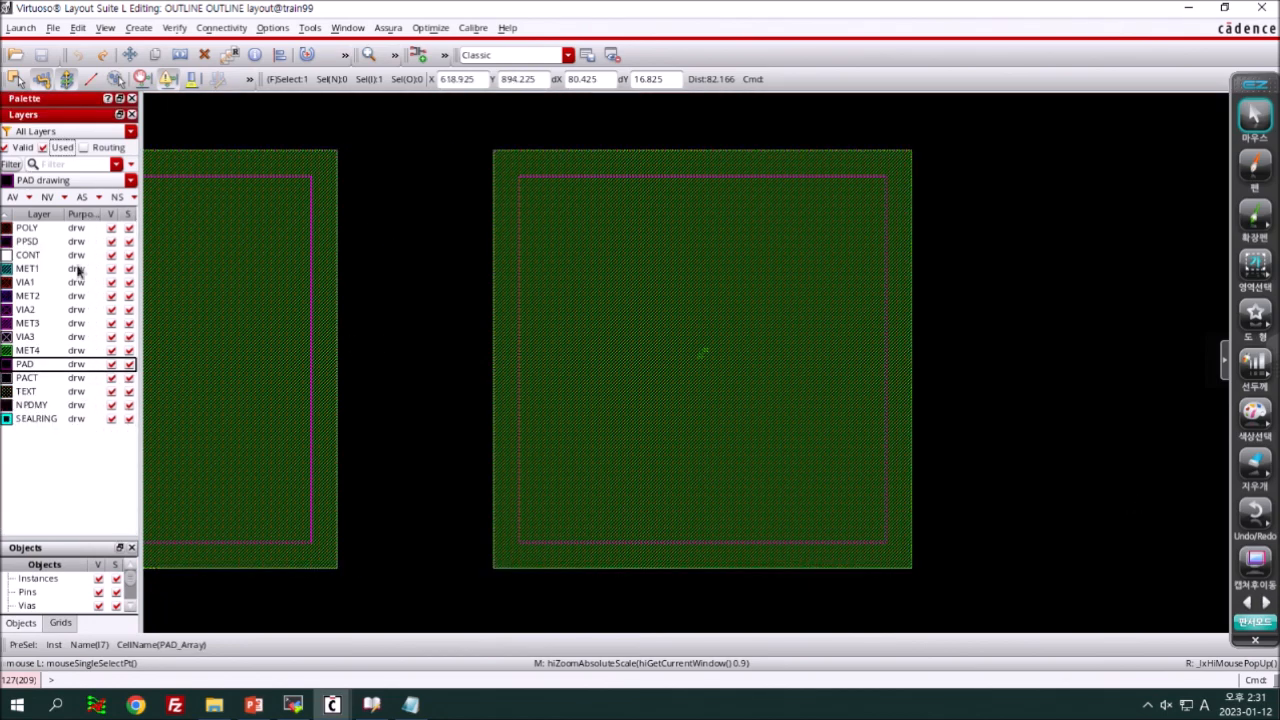
click(47, 196)
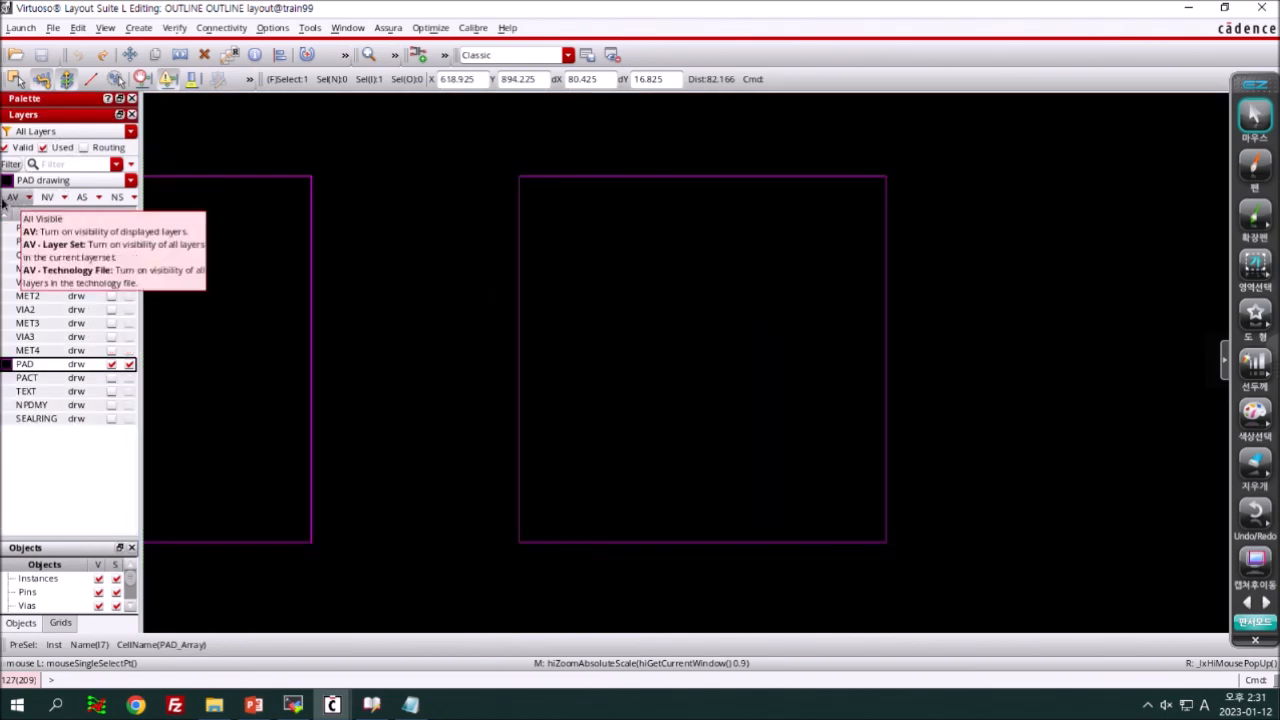
click(11, 197)
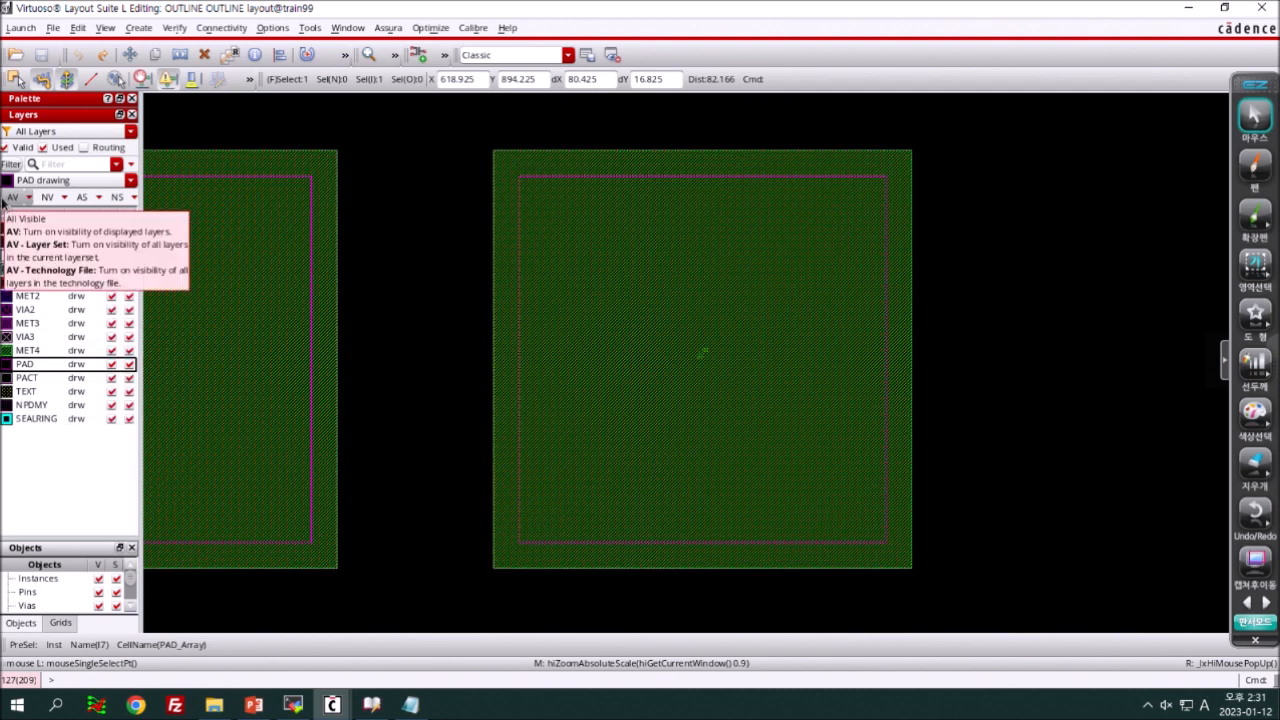
- Outline the PAD layer rectangle inside the enlarged pad with the pen, and clear the mark
click(1255, 165)
mouse_move(518, 176)
mouse_down()
mouse_move(518, 345)
mouse_move(577, 540)
mouse_move(888, 555)
mouse_move(889, 220)
mouse_move(505, 188)
mouse_up()
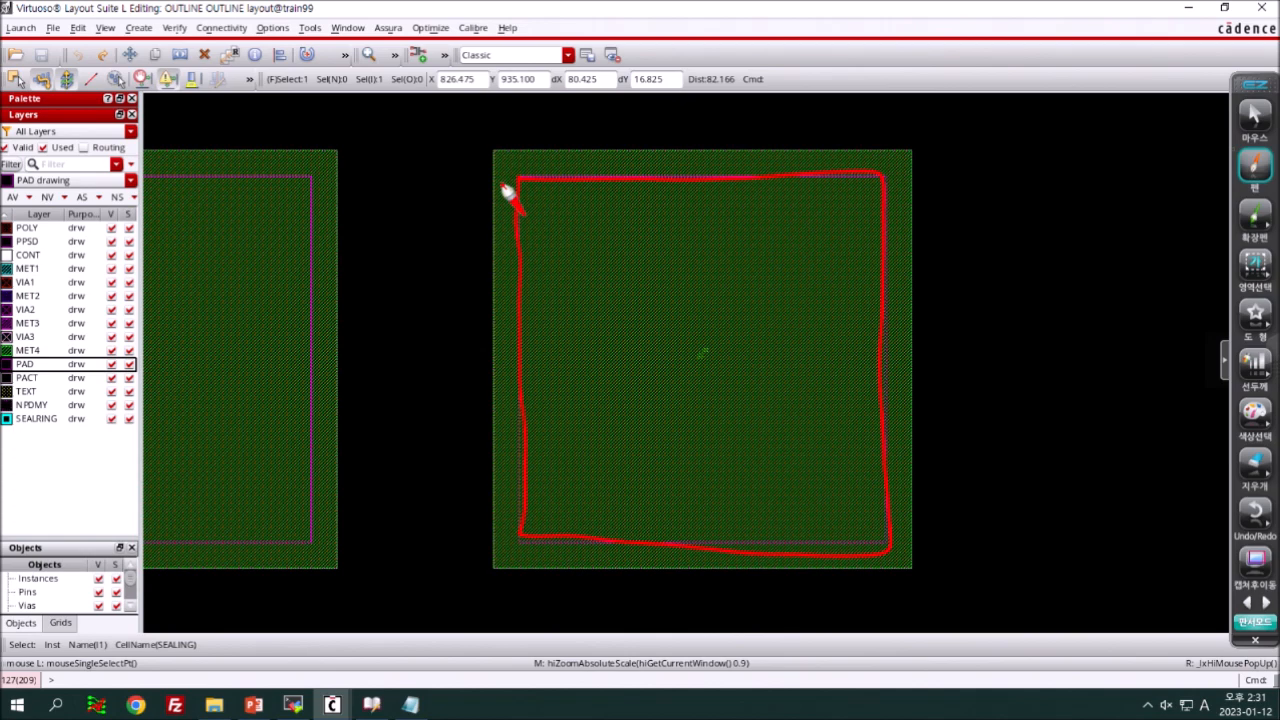
click(1255, 115)
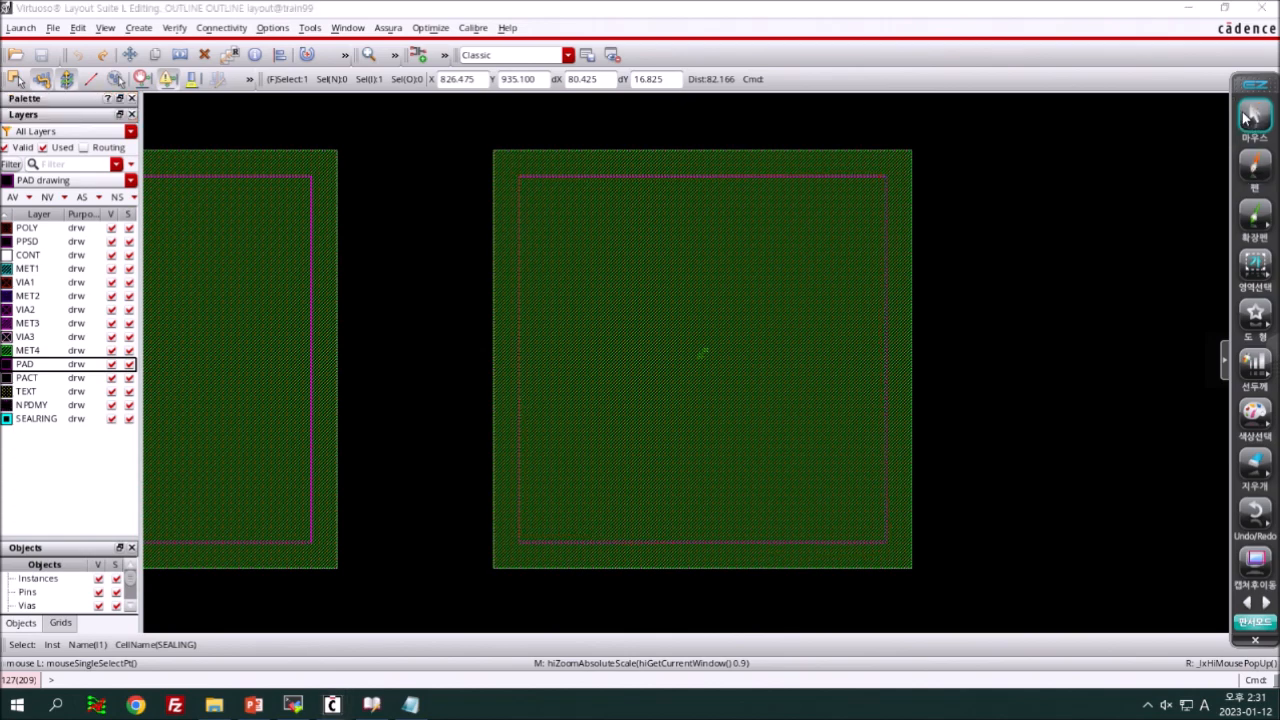
- Sketch four red layer lines across the pad and a line above them labelled Top
click(1263, 182)
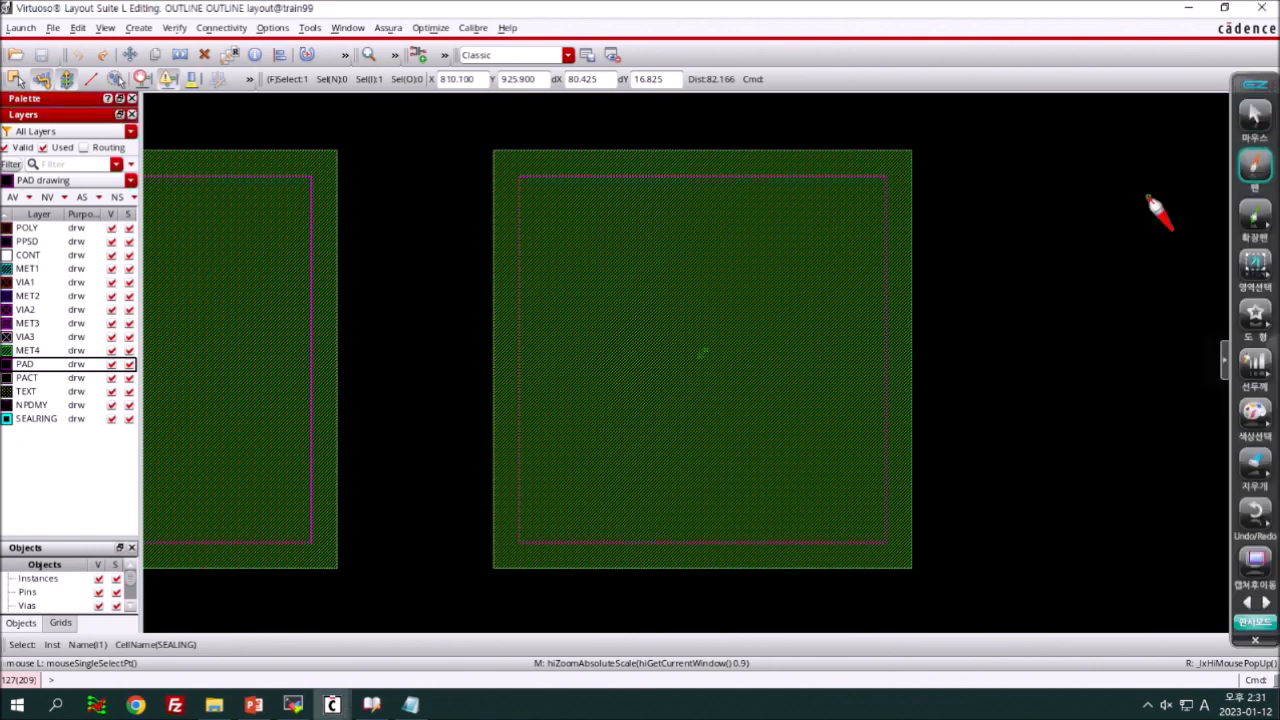
drag(548, 470, 928, 435)
drag(527, 428, 893, 400)
drag(512, 360, 876, 350)
drag(506, 302, 900, 257)
mouse_move(500, 155)
mouse_down()
mouse_move(990, 70)
mouse_move(957, 118)
mouse_up()
drag(990, 92, 1020, 120)
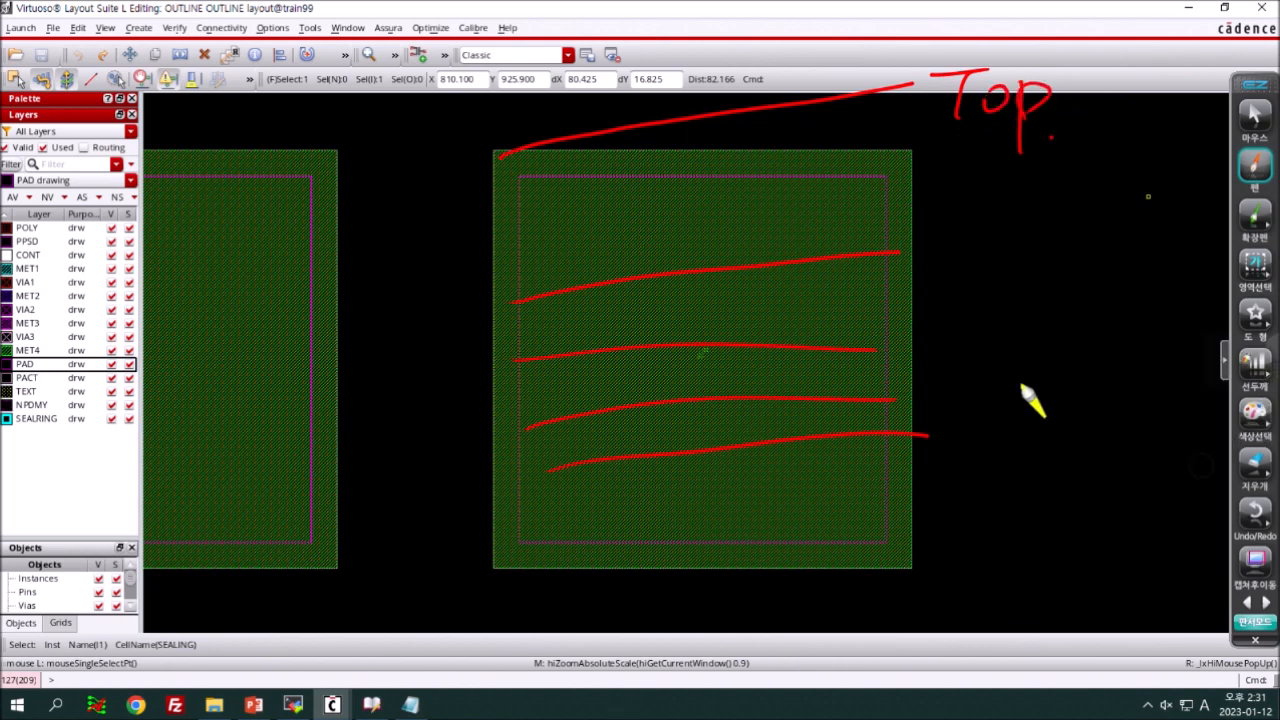
- Draw a line above the Top line in yellow and blue, and label it Passivation in blue
drag(492, 118, 975, 40)
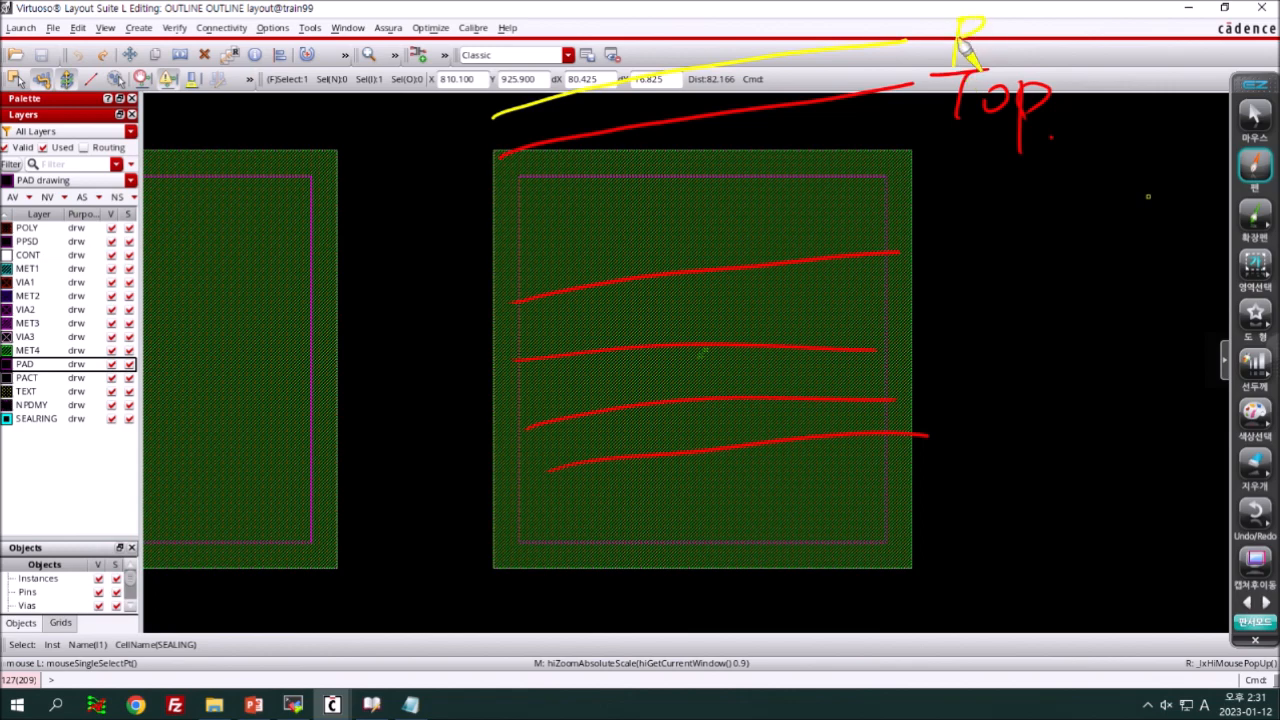
click(1255, 413)
click(1199, 411)
drag(508, 103, 893, 42)
mouse_move(962, 22)
mouse_down()
mouse_move(1192, 40)
mouse_move(1212, 68)
mouse_up()
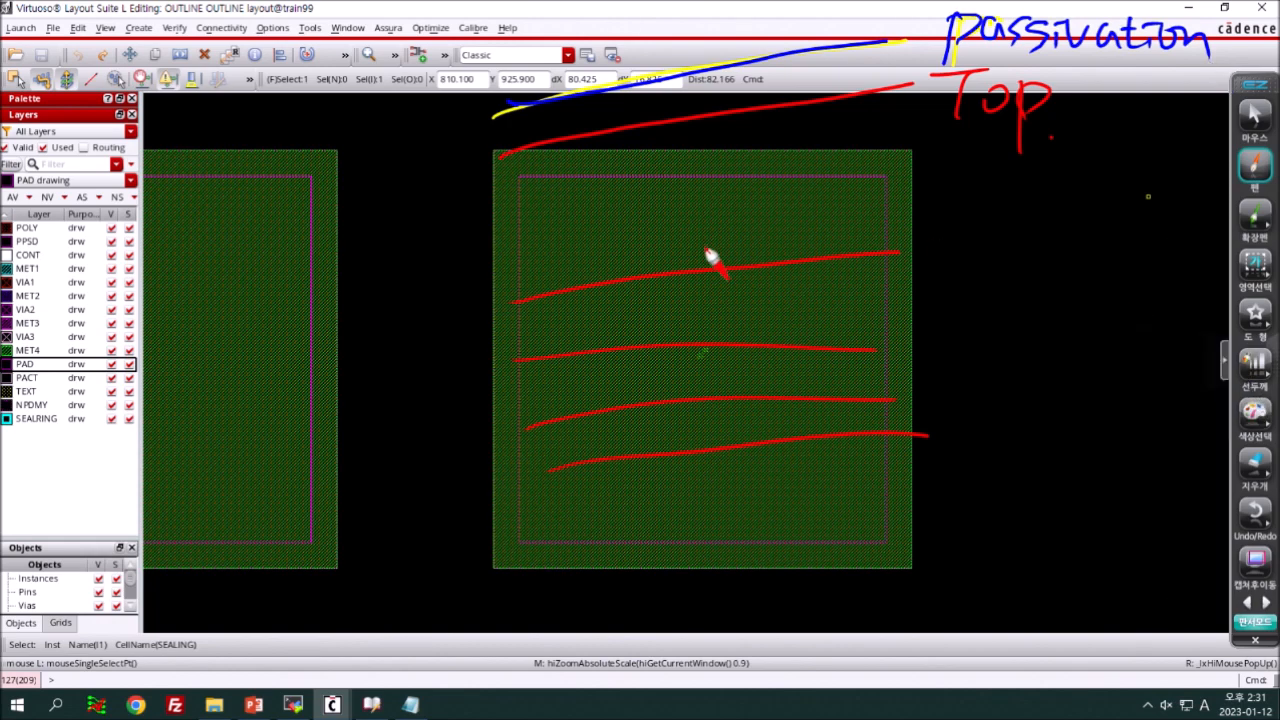
- Draw a red arrow onto the passivation line and outline the pad opening in red
mouse_move(767, 6)
mouse_down()
mouse_move(745, 62)
mouse_move(760, 50)
mouse_up()
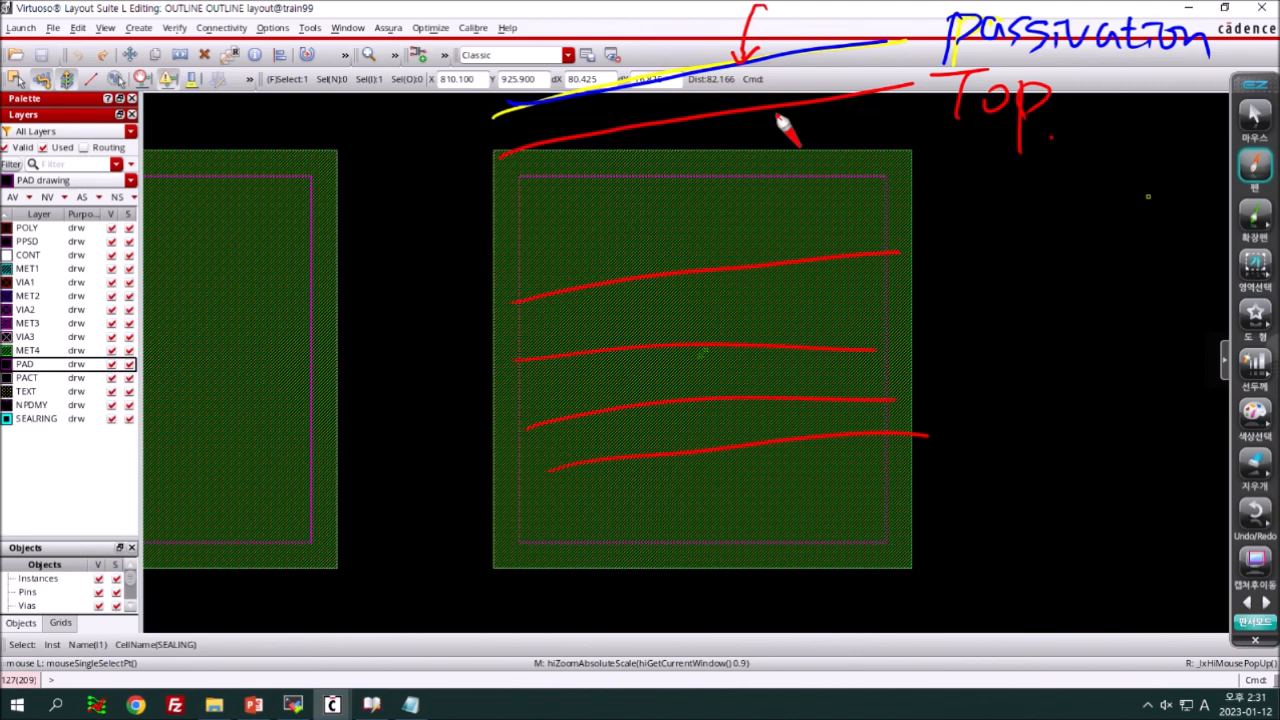
mouse_move(531, 190)
mouse_down()
mouse_move(771, 184)
mouse_move(804, 541)
mouse_move(526, 215)
mouse_up()
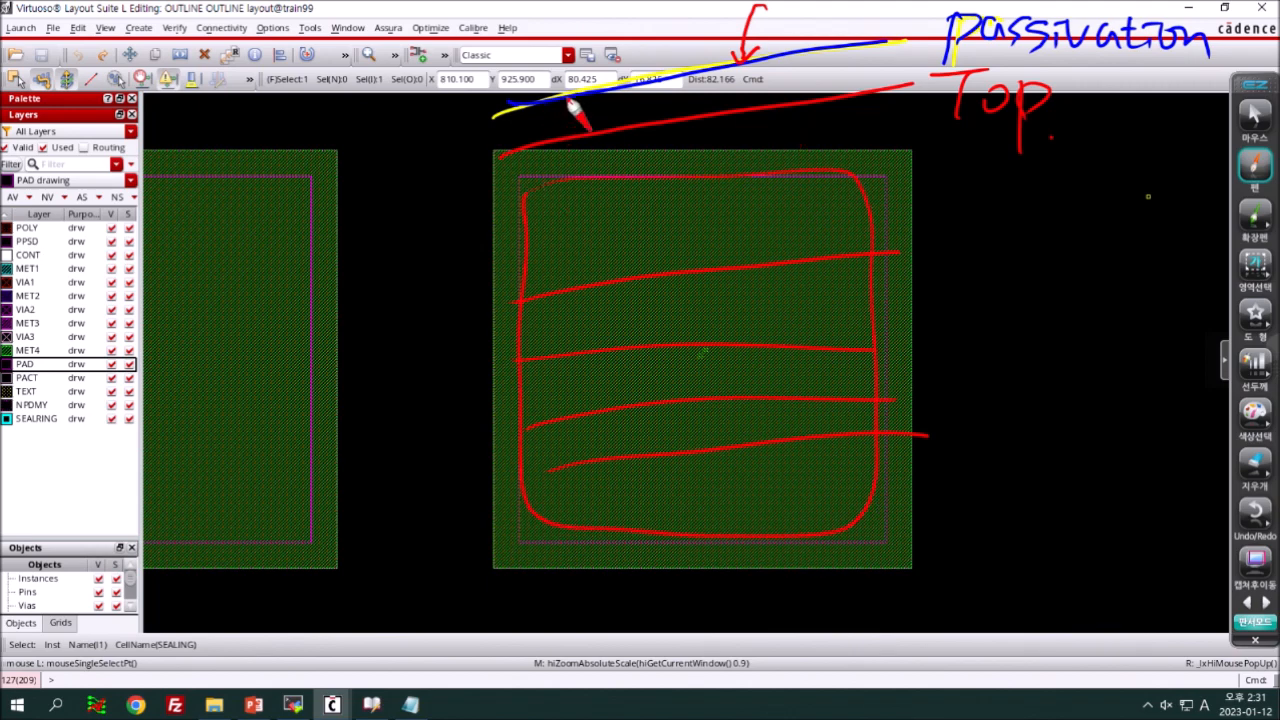
- Erase the passivation line above the Top line, keeping its handwritten label
click(1255, 462)
click(1200, 420)
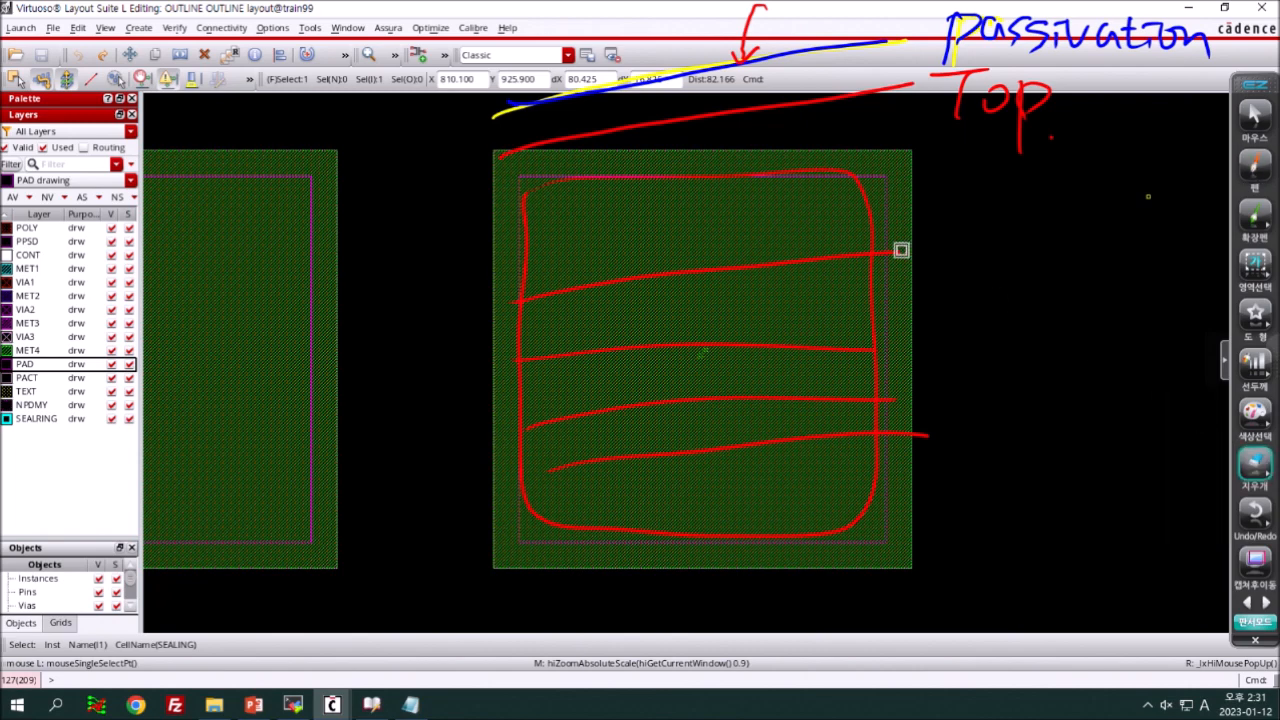
click(604, 88)
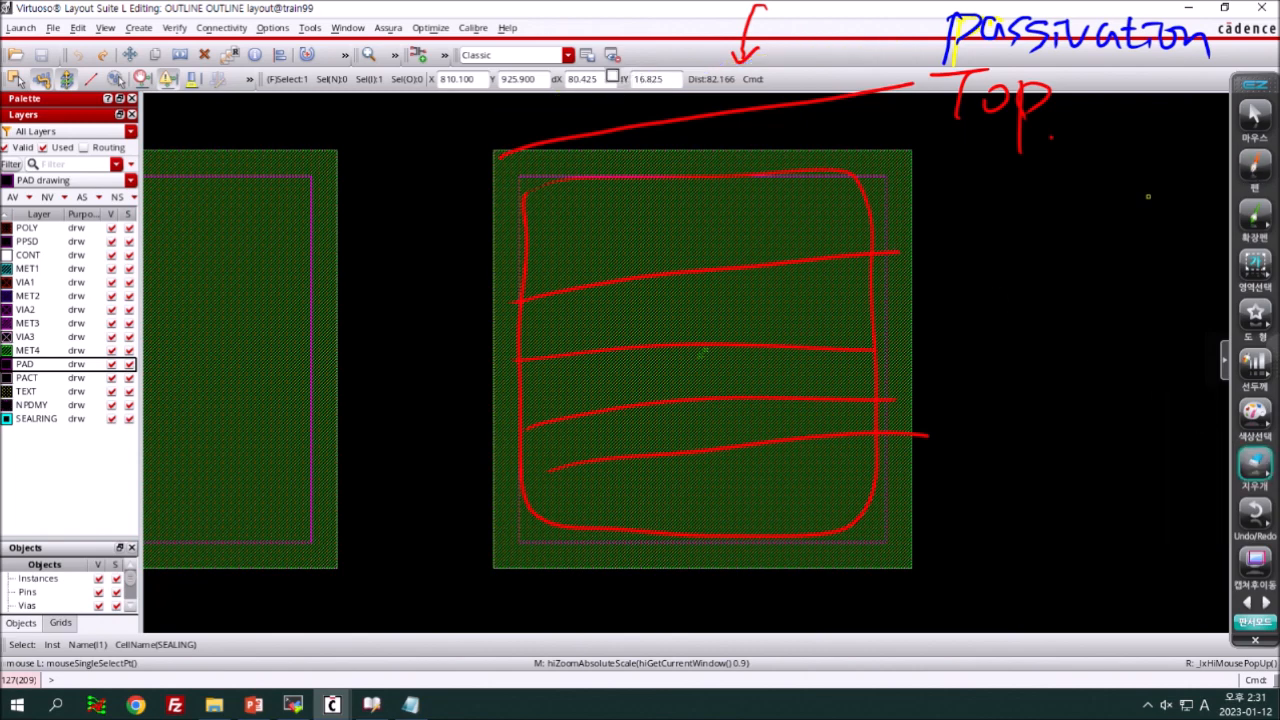
click(1257, 416)
click(1201, 463)
click(1257, 167)
drag(497, 100, 600, 96)
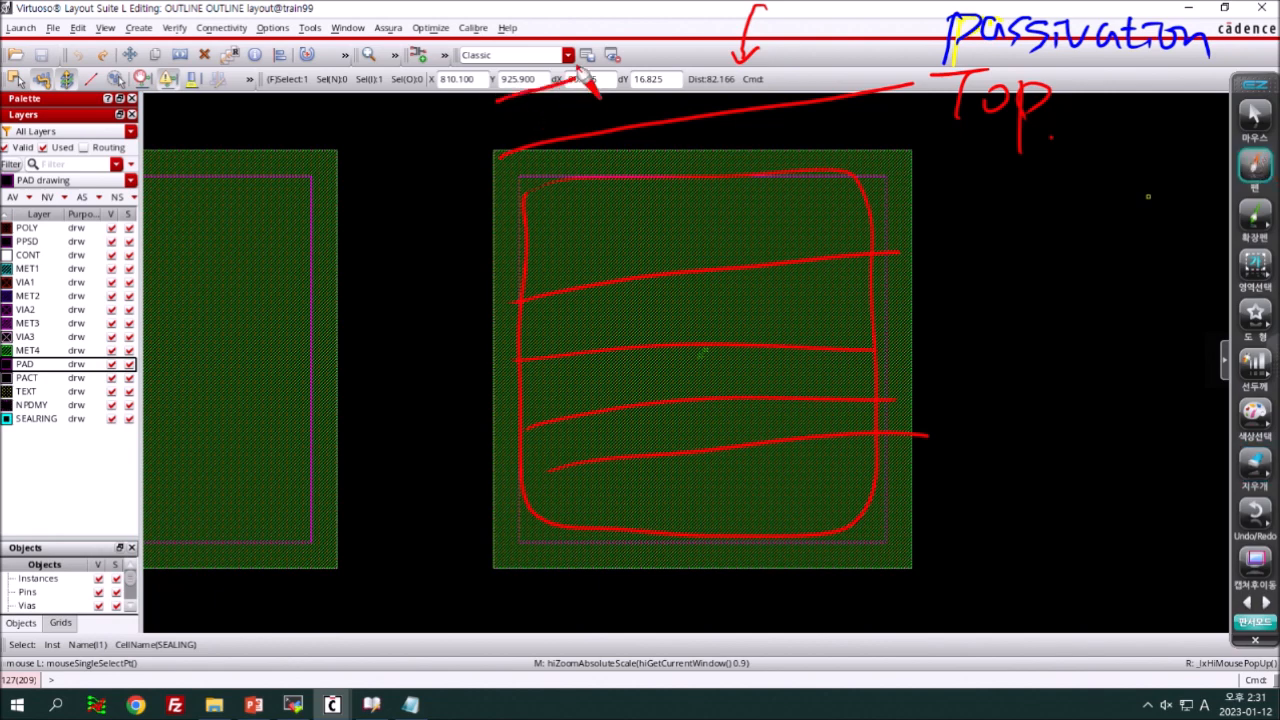
- Redraw the passivation in blue as two separate segments whose inner edges drop to the Top line, leaving an opening
click(1256, 414)
click(1200, 422)
drag(503, 103, 588, 78)
drag(699, 51, 866, 14)
drag(574, 80, 590, 138)
drag(702, 54, 726, 136)
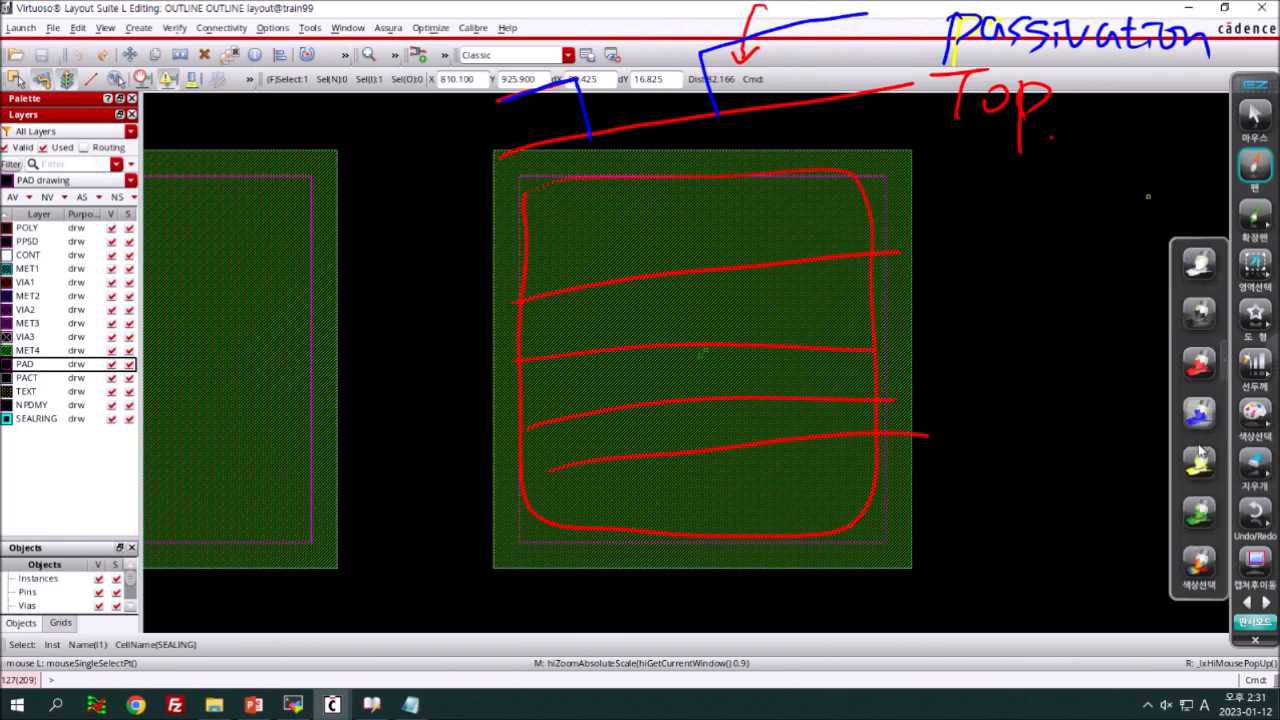
- Draw a yellow curve landing on the Top line inside the passivation opening, and clear all marks
mouse_move(405, 62)
mouse_down()
mouse_move(618, 95)
mouse_move(650, 125)
mouse_move(638, 128)
mouse_up()
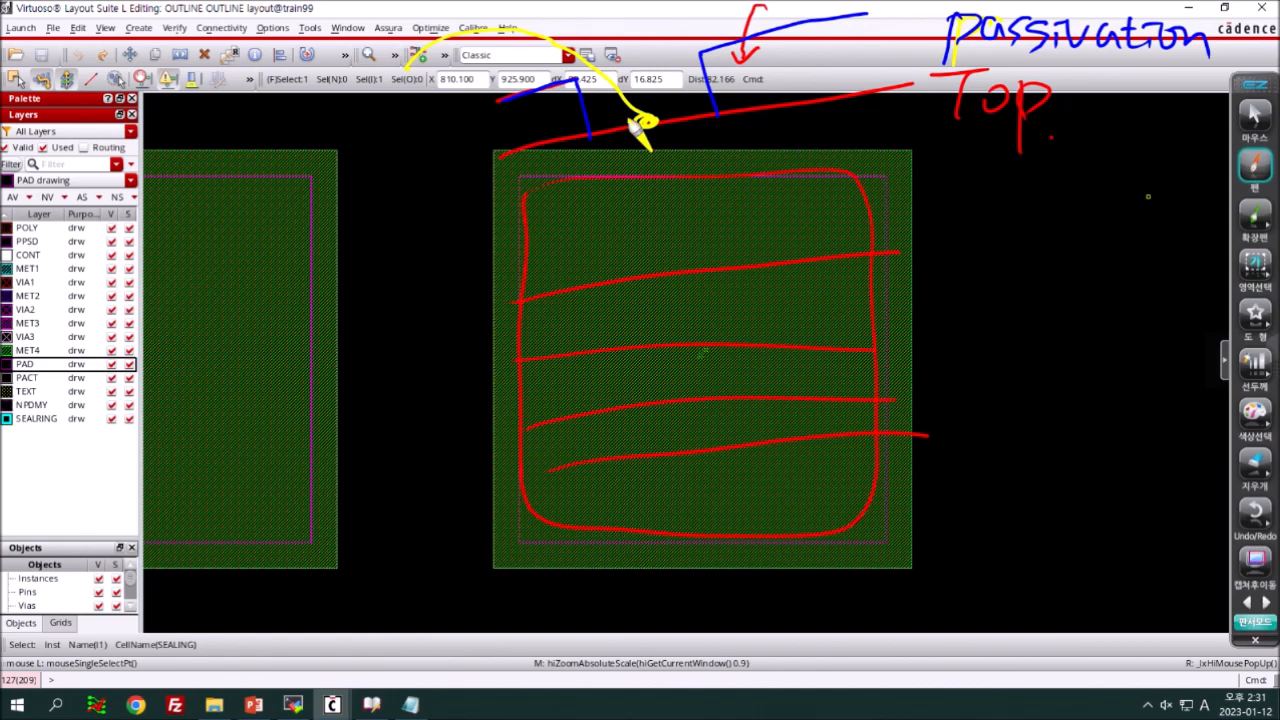
click(1255, 117)
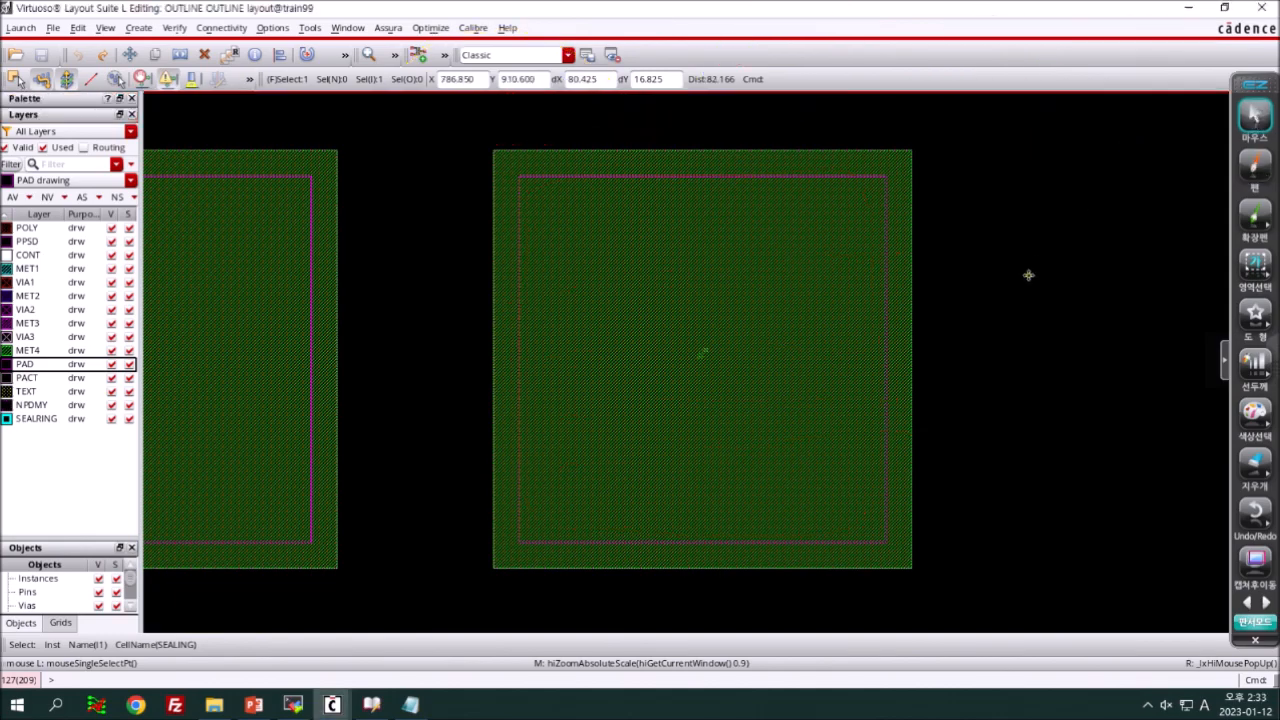
- Descend from the chip outline into the upper PAD_Array, and from there into its middle PAD cell
key(f)
key(ctrl+d)
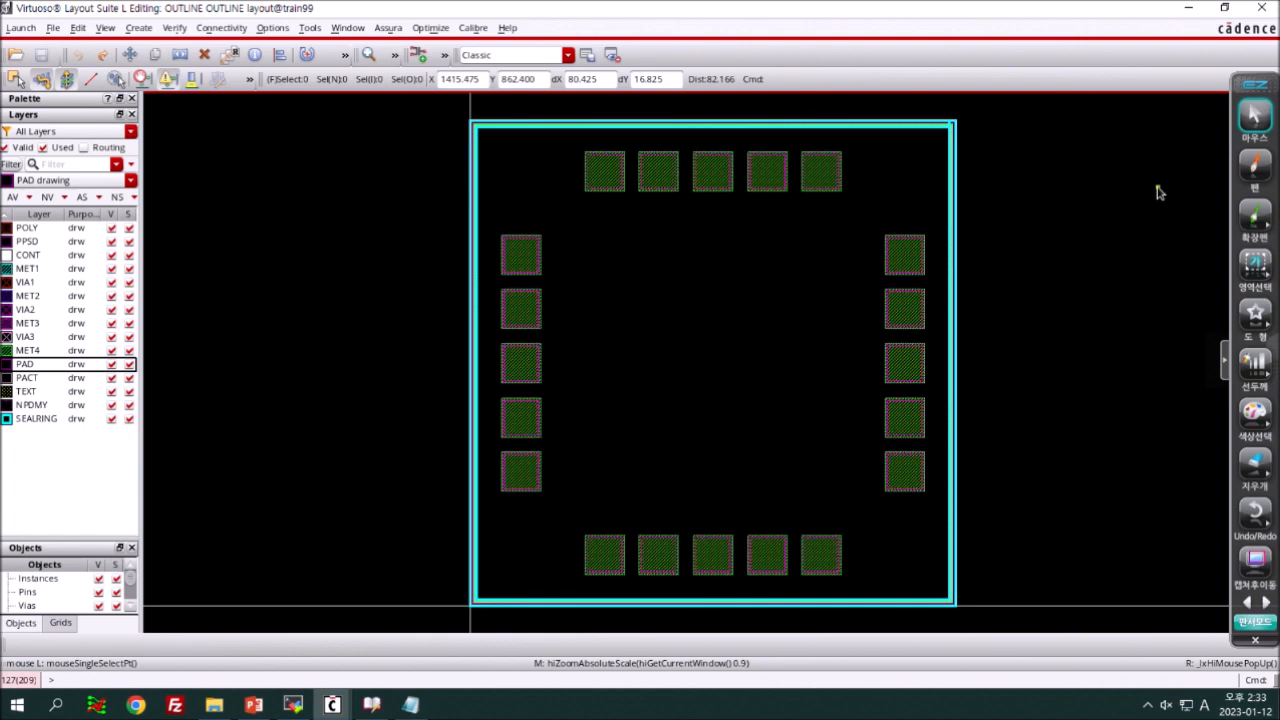
click(1250, 172)
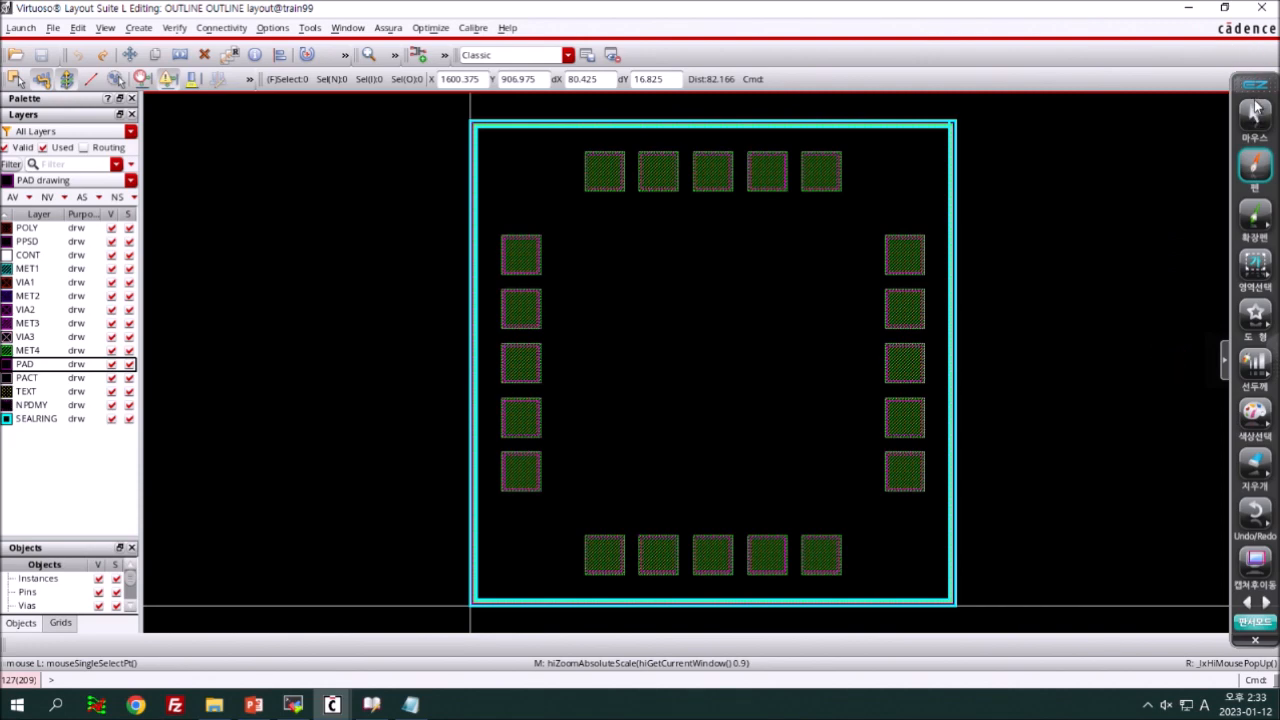
click(1254, 115)
click(812, 168)
key(shift+x)
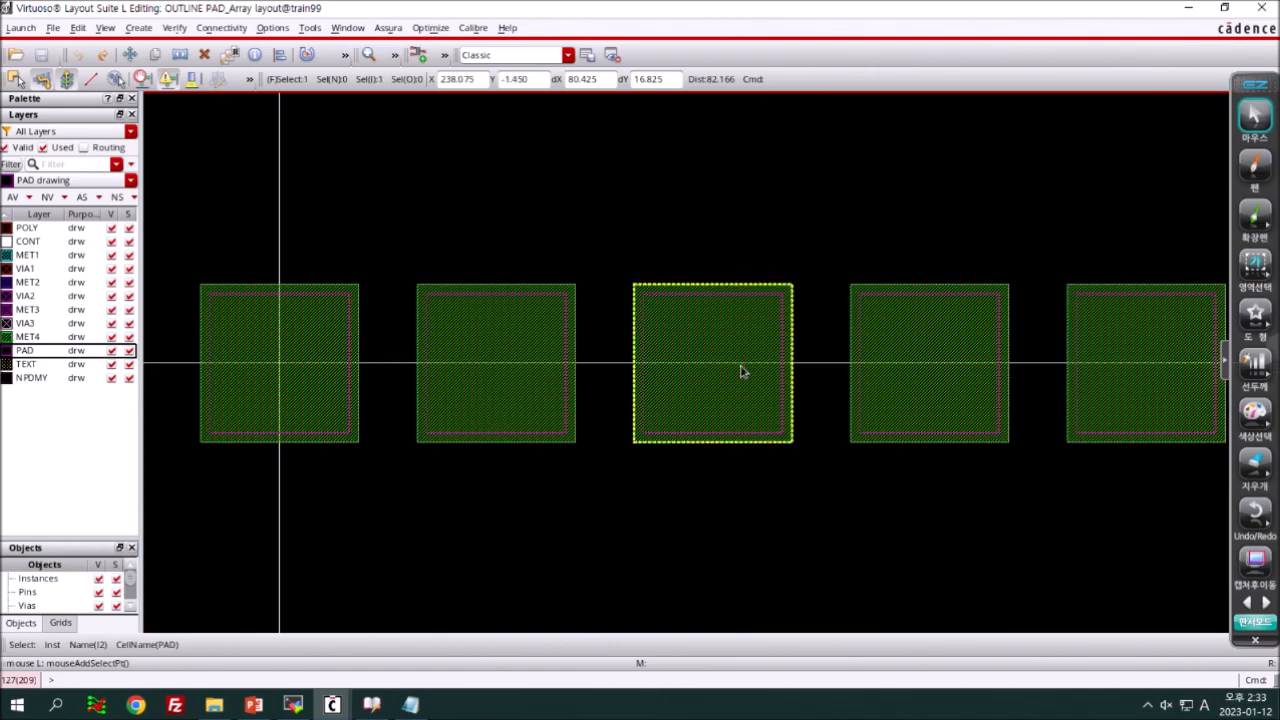
key(shift+x)
- Enlarge the PAD cell's upper-left corner and show only the POLY layer
key(z)
click(424, 110)
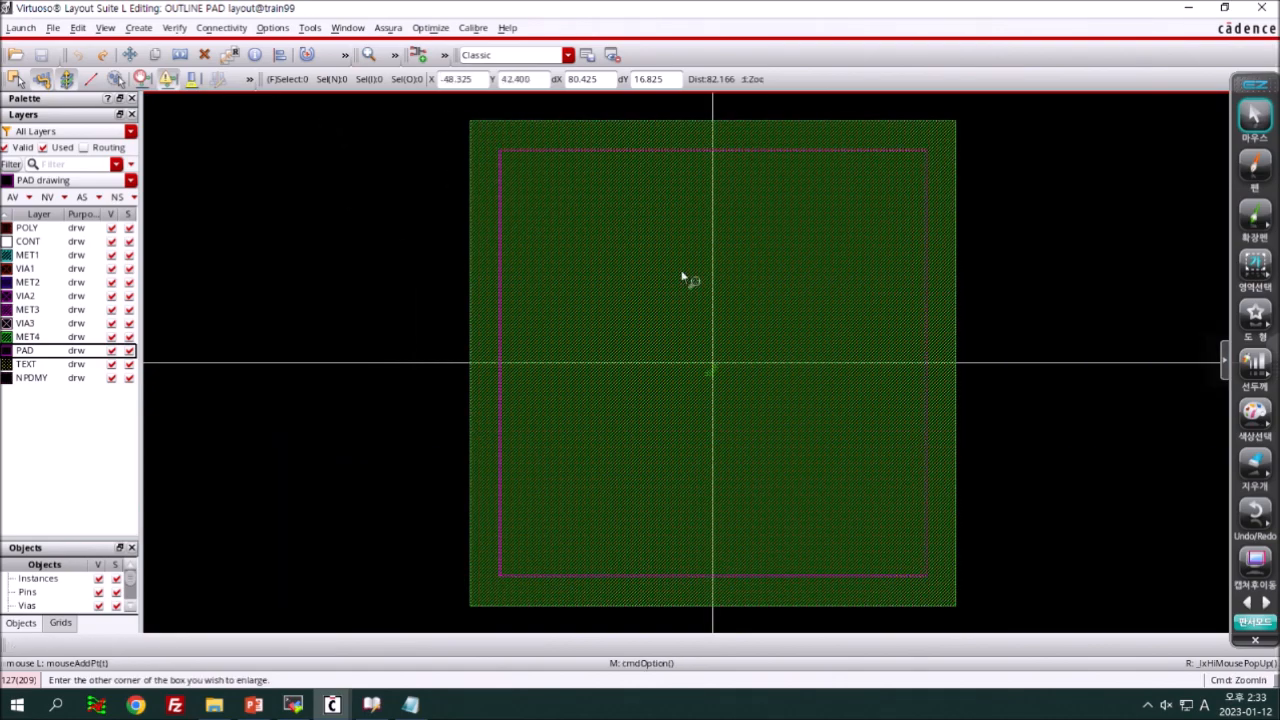
click(672, 203)
click(645, 212)
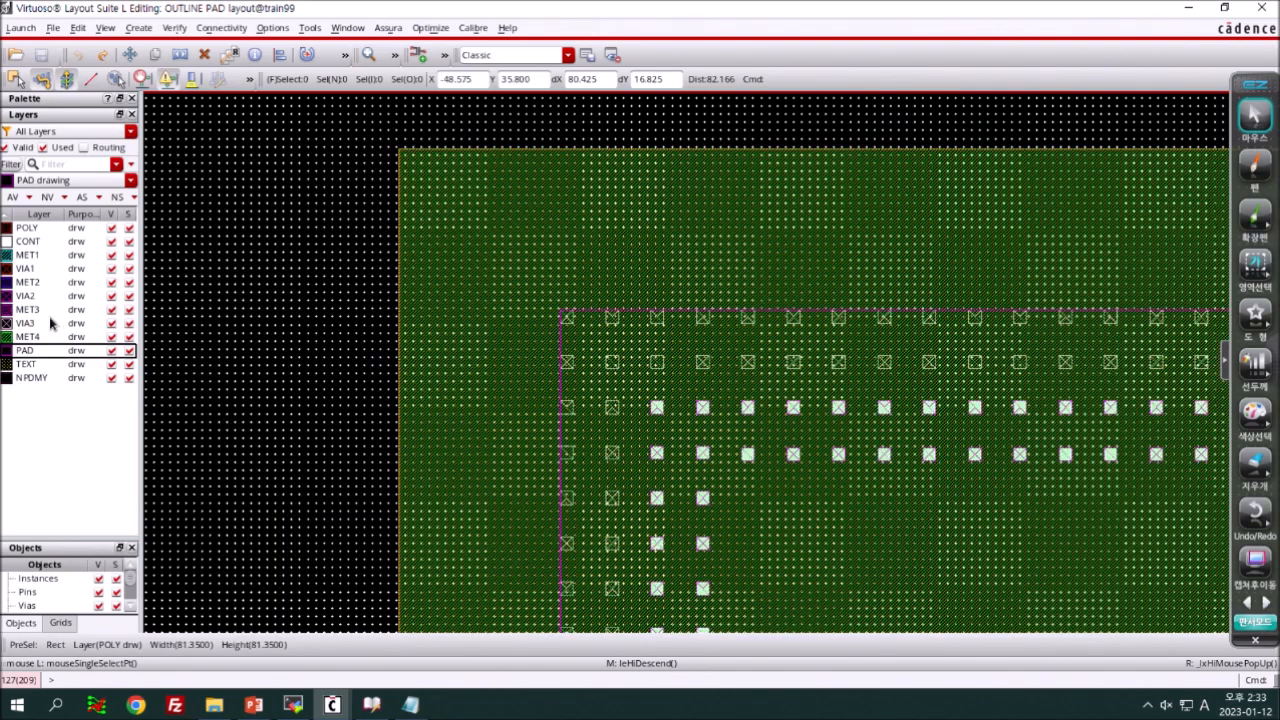
click(27, 228)
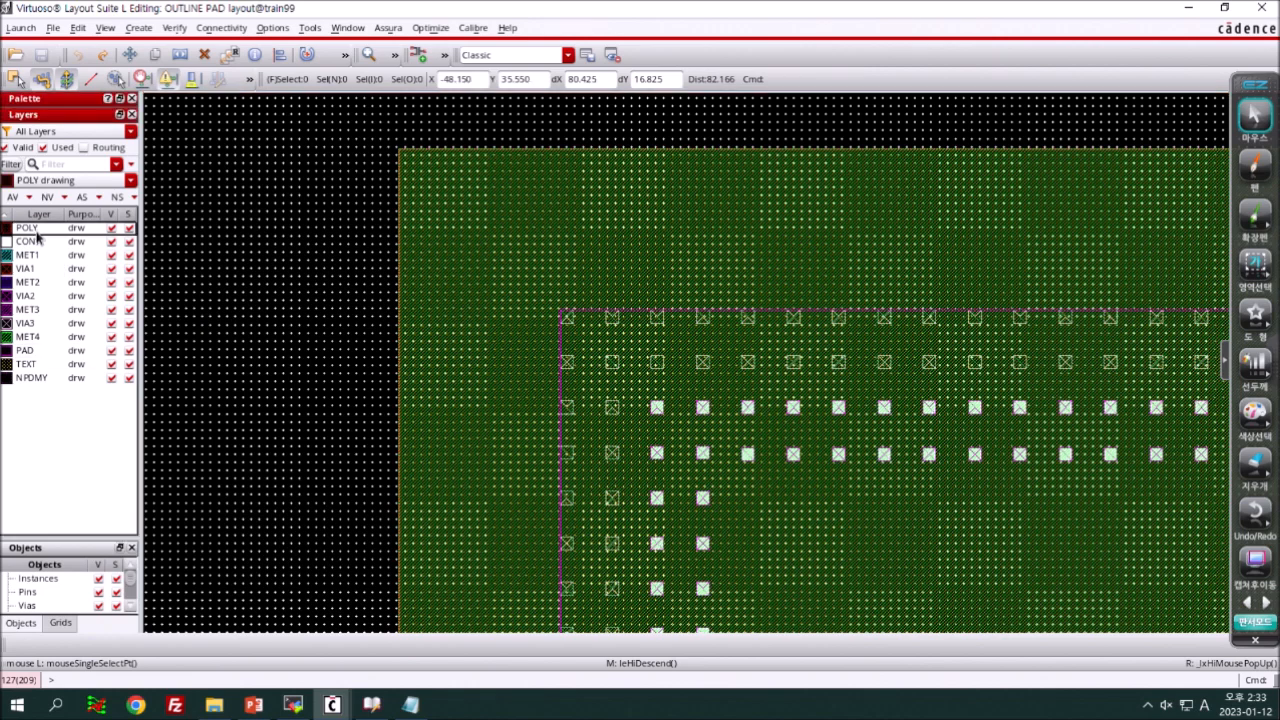
click(48, 197)
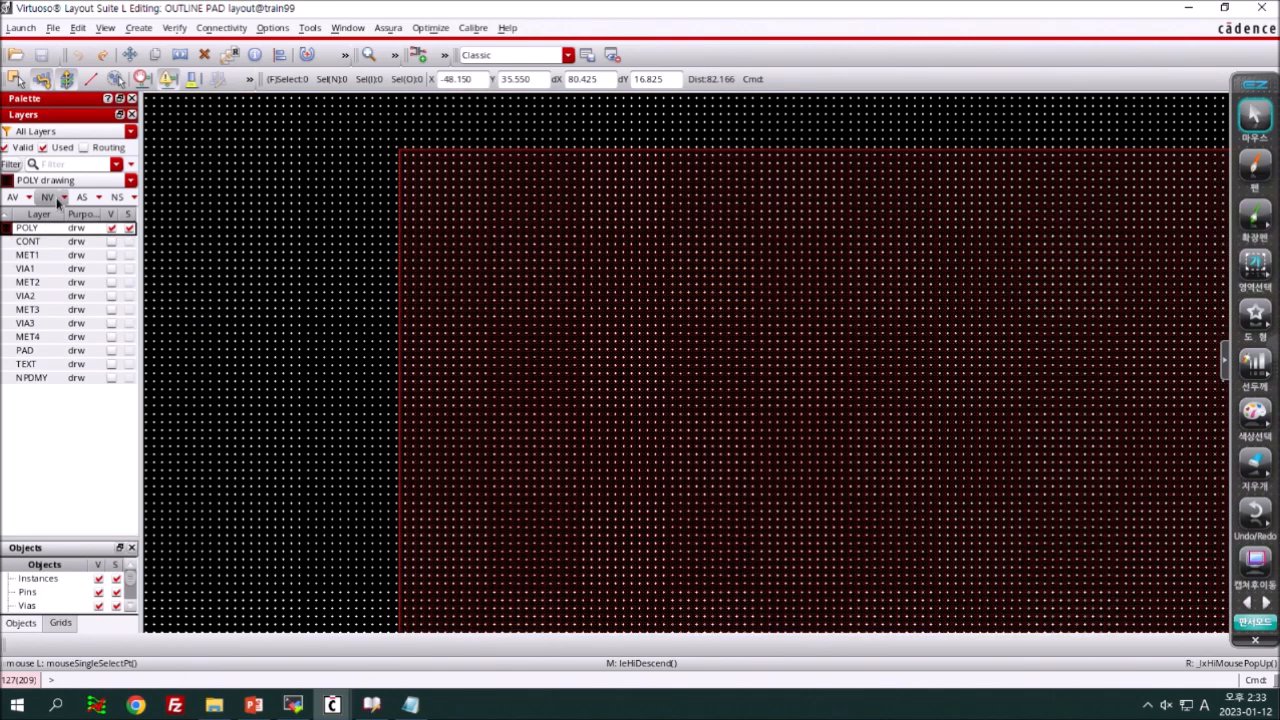
- Turn the layers back on one by one above POLY, from CONT and MET1 through VIA1, MET2, VIA2, MET3, VIA3, MET4 and PAD
click(41, 256)
click(42, 270)
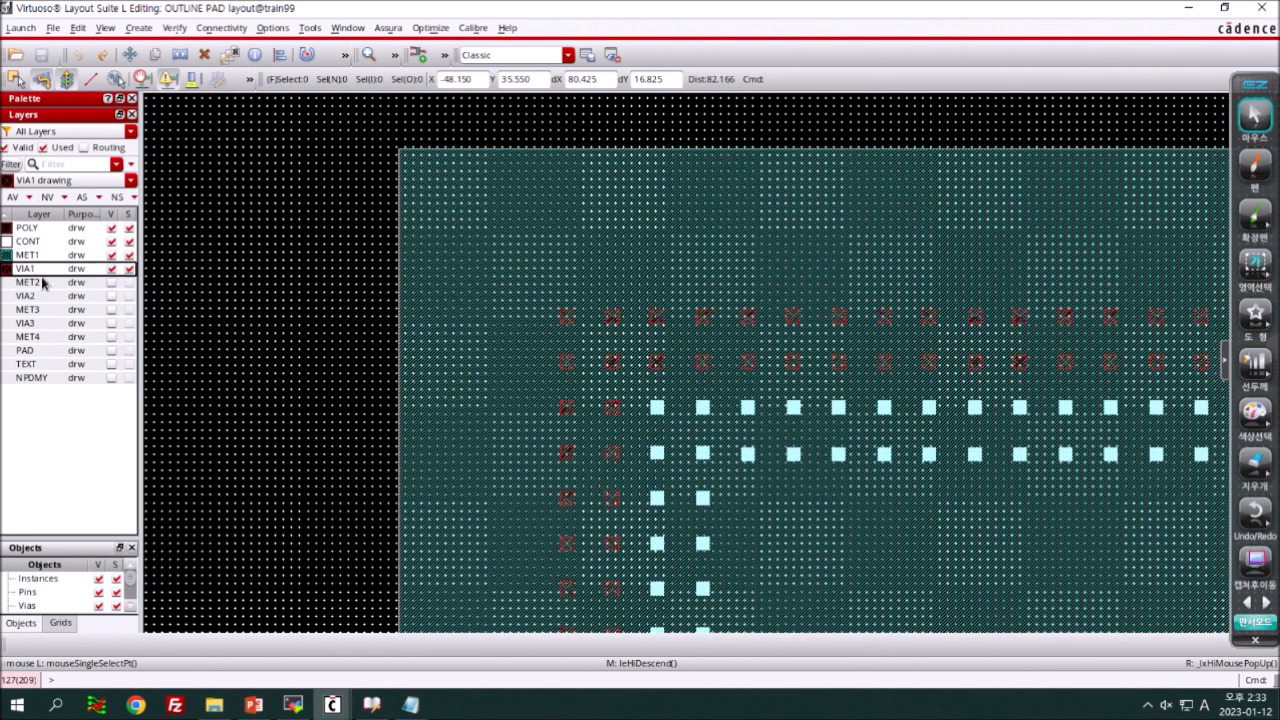
click(42, 283)
click(42, 298)
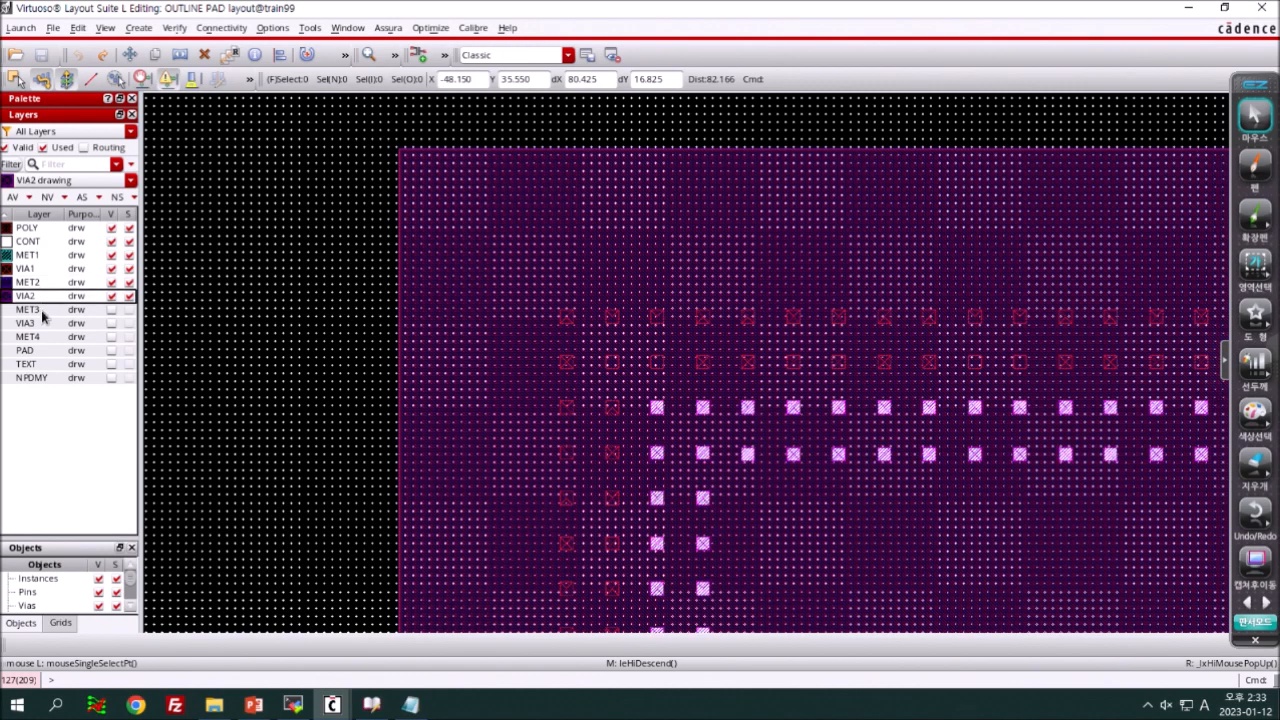
click(44, 310)
click(46, 323)
click(46, 337)
click(45, 351)
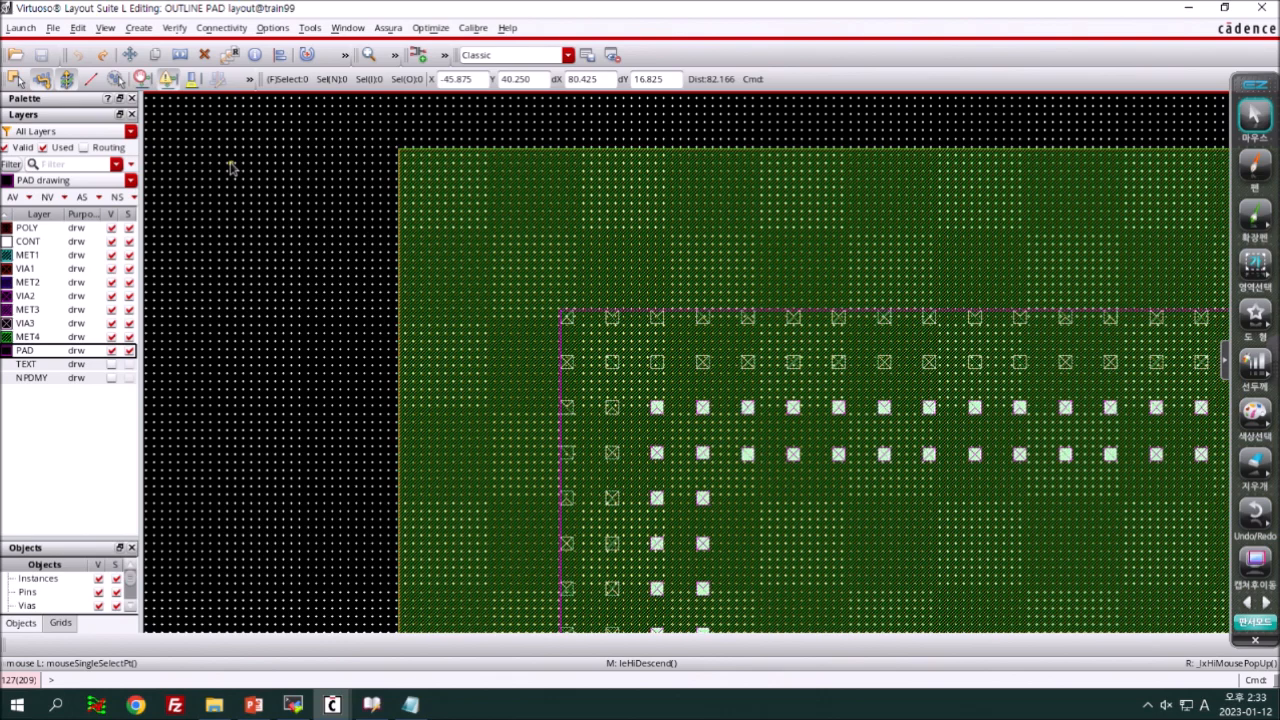
- Examine the Create Via options in Stack mode for the whole pad, and leave the command without placing a via
key(f)
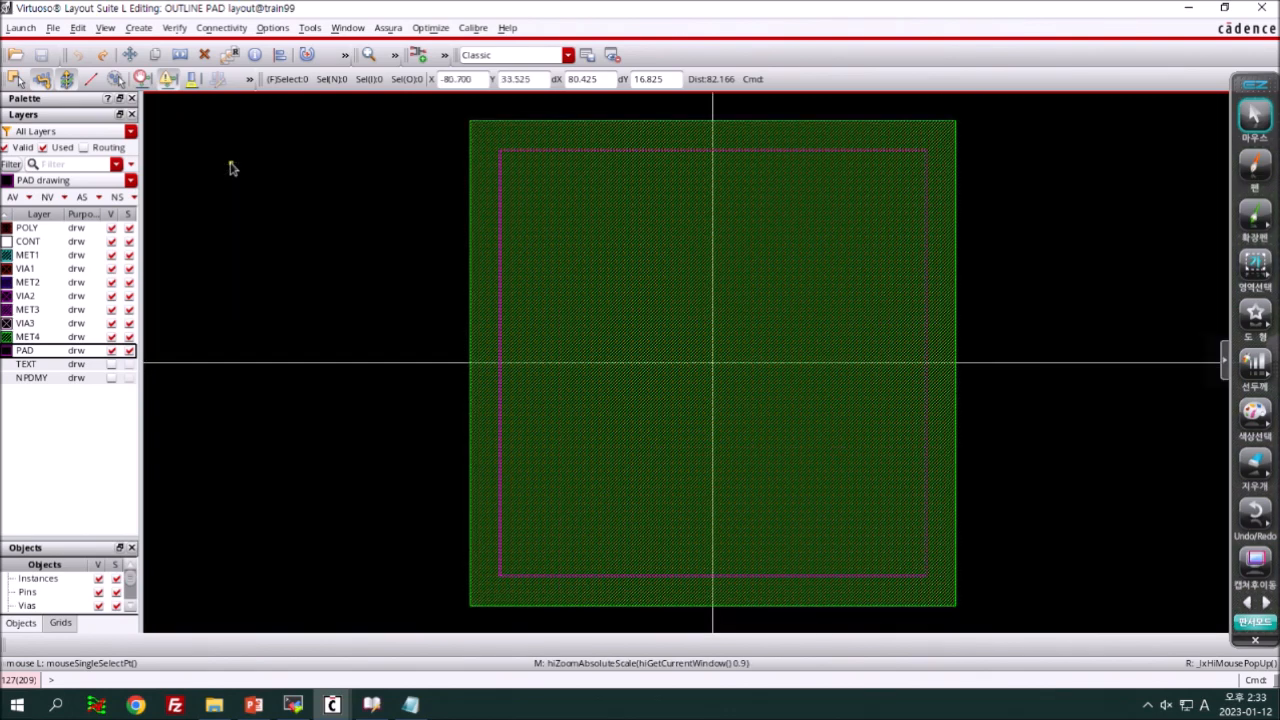
key(o)
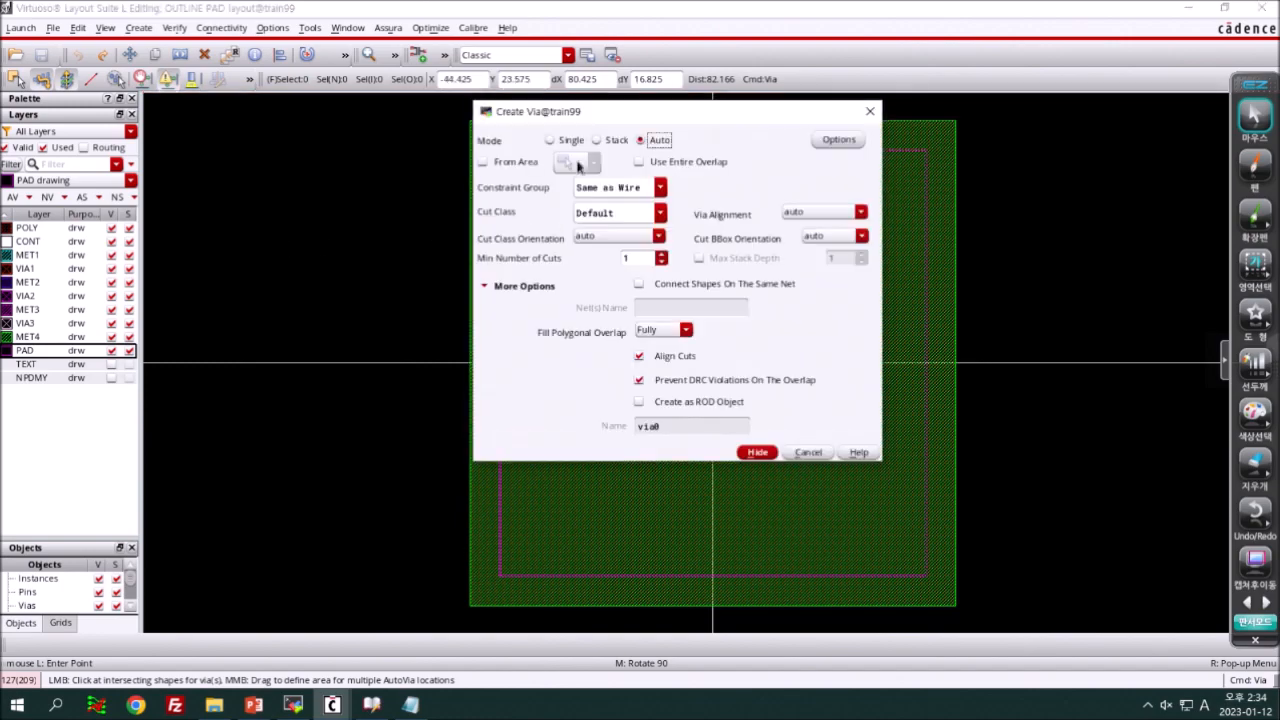
click(597, 140)
key(Escape)
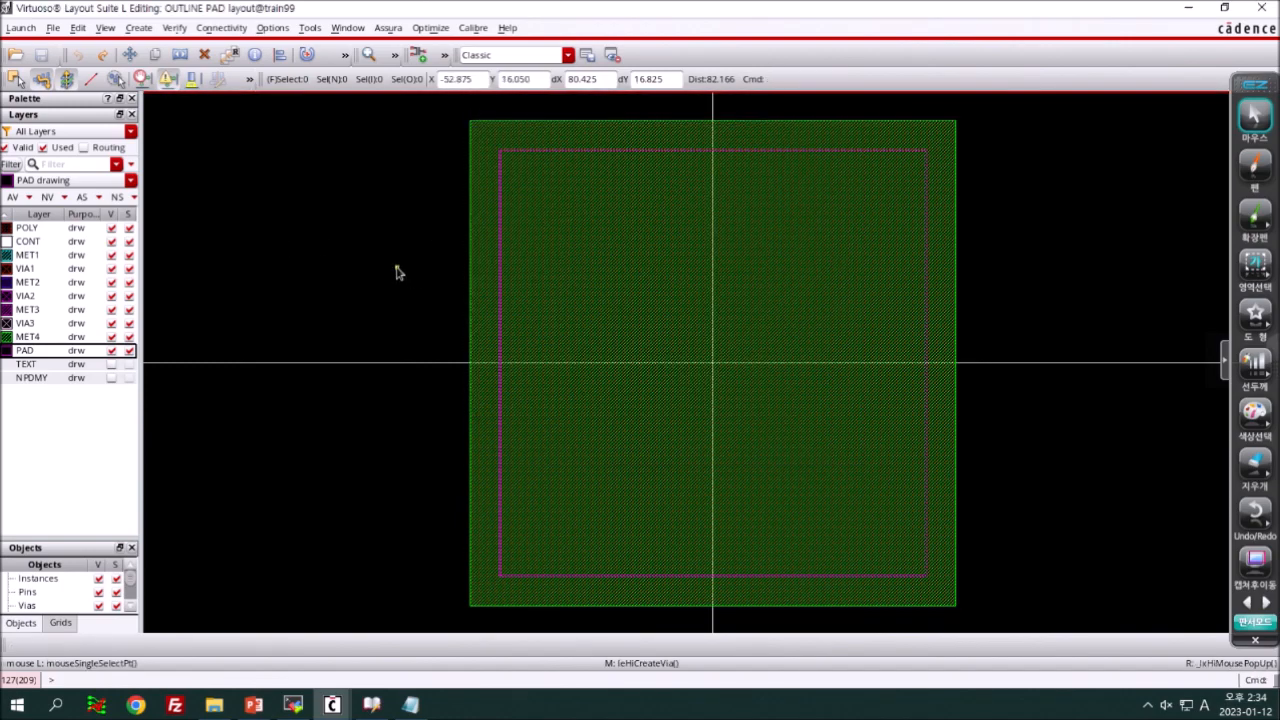
- Examine the via array at the pad's upper-left corner, and return to the view of the whole pad
mouse_move(492, 128)
right_down()
mouse_move(583, 214)
mouse_move(858, 577)
right_up()
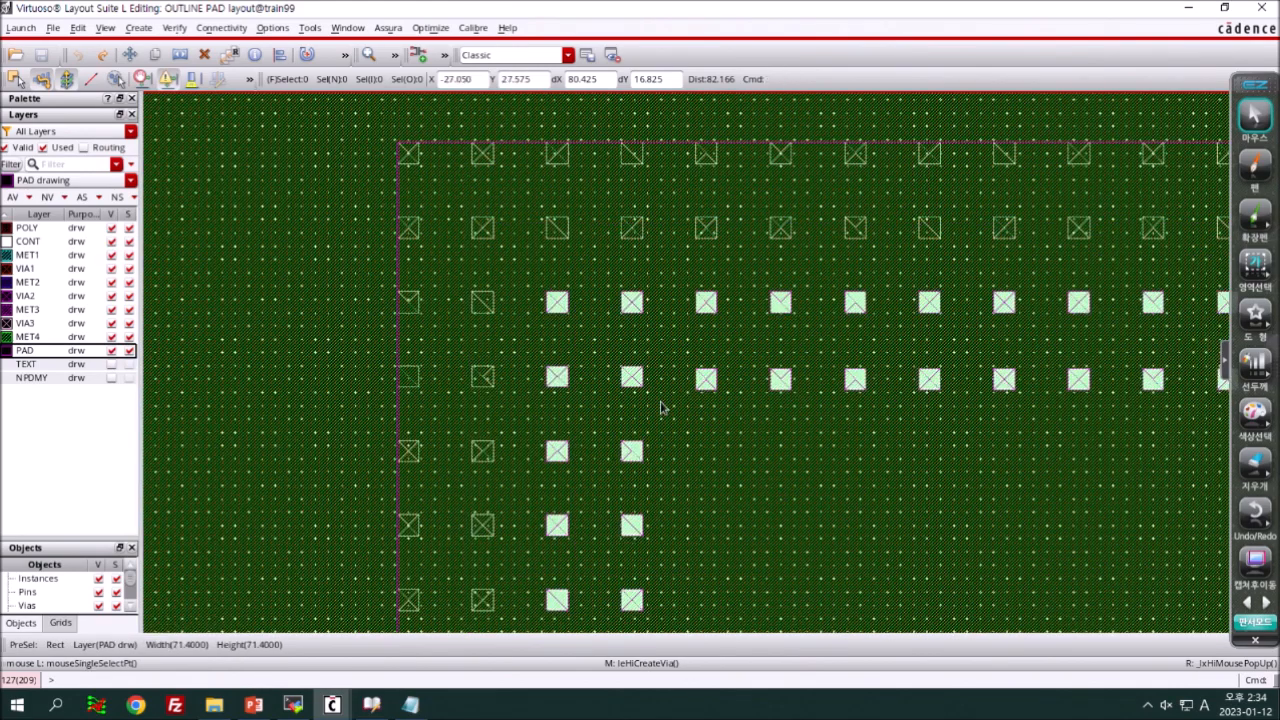
key(shift+z)
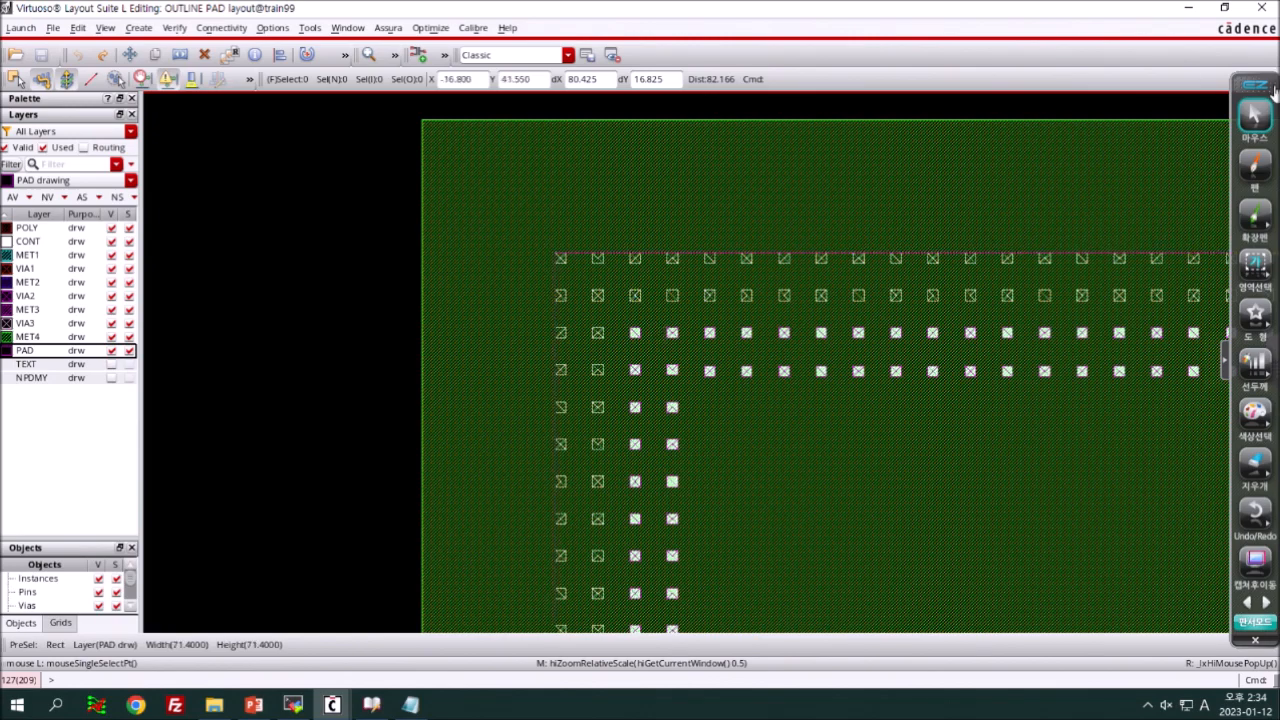
key(f)
- Switch from the layout editor to Chrome and open the IDEC website at idec.or.kr
click(1188, 8)
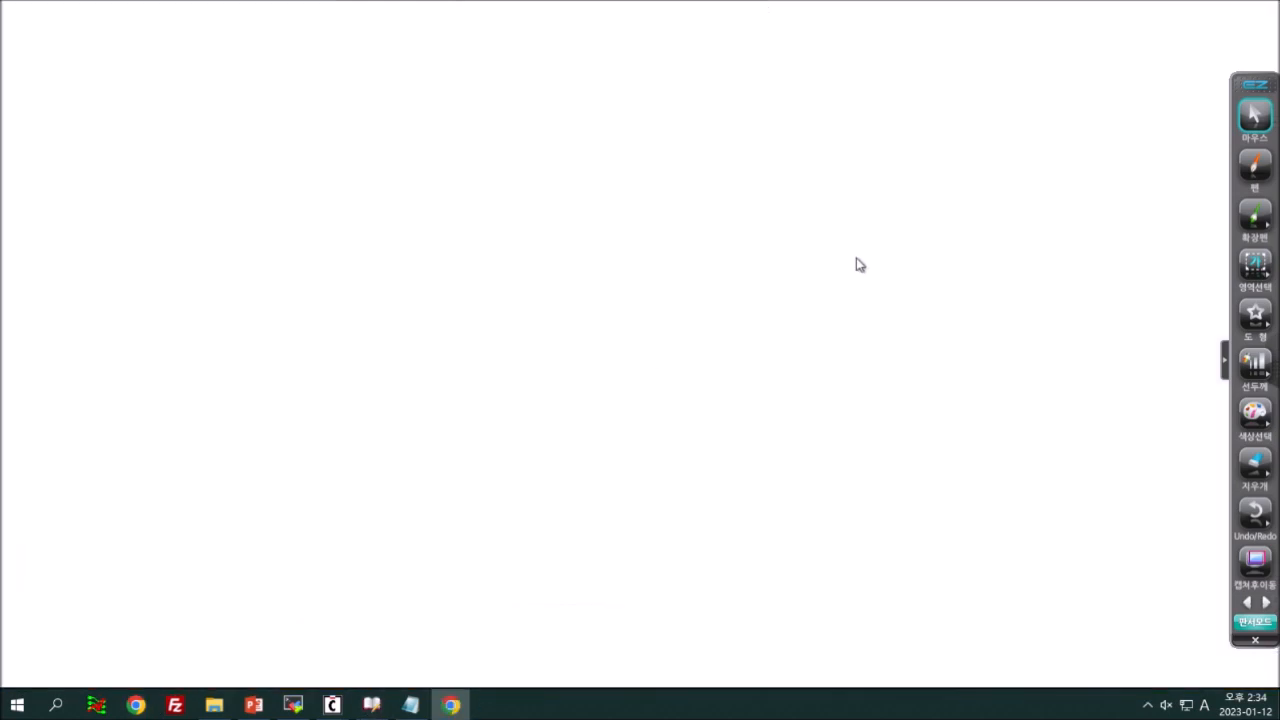
click(264, 44)
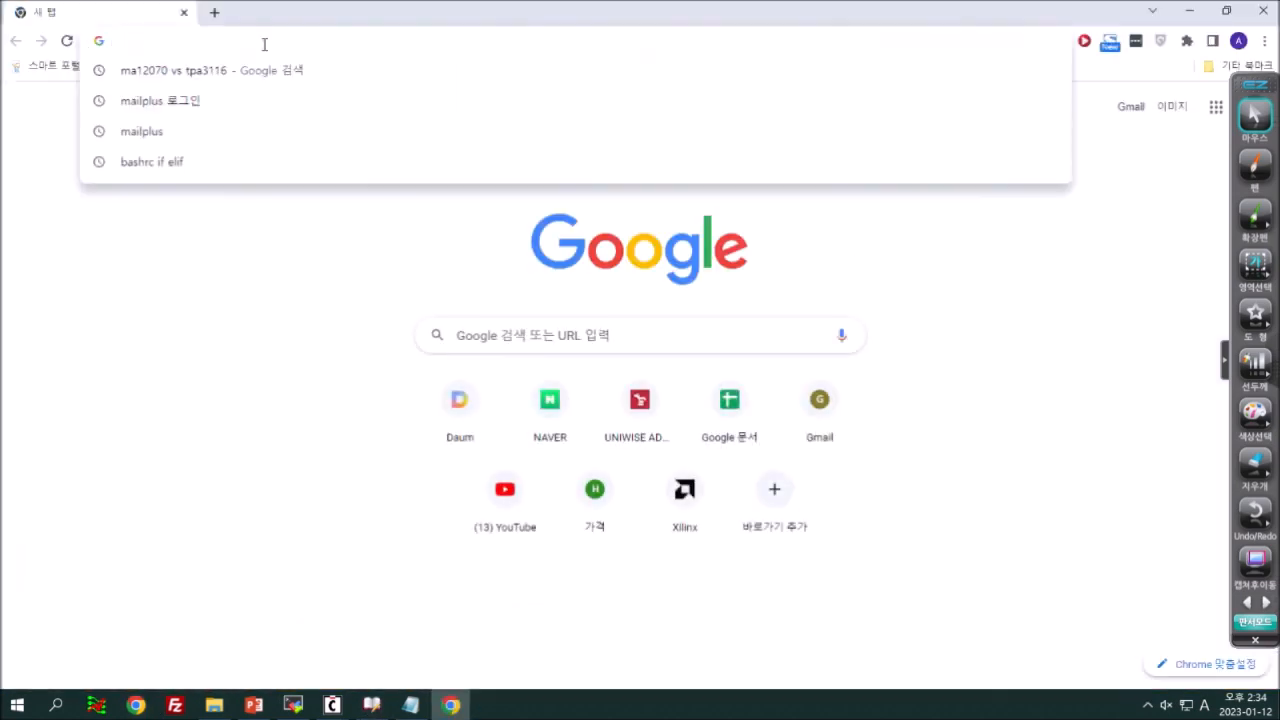
text(idec)
key(Return)
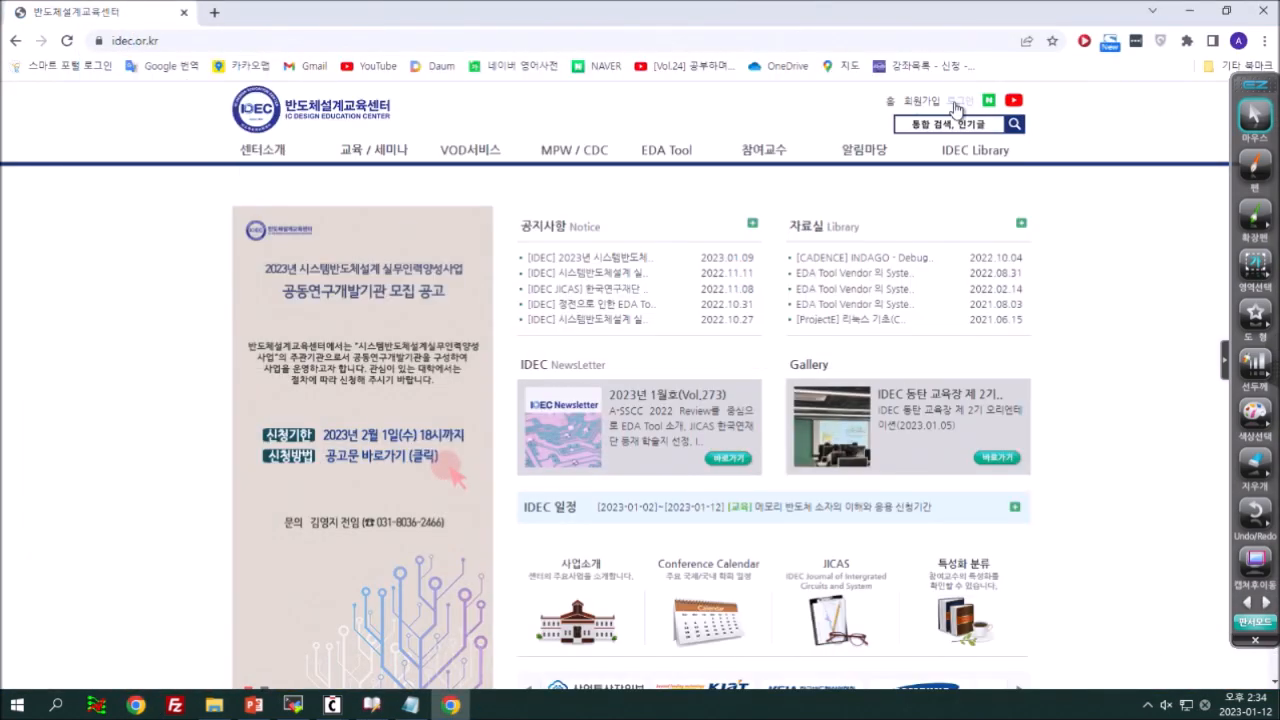
- Log in to the IDEC site with the saved member ID and the account password
click(957, 108)
click(716, 432)
key(Down)
key(Tab)
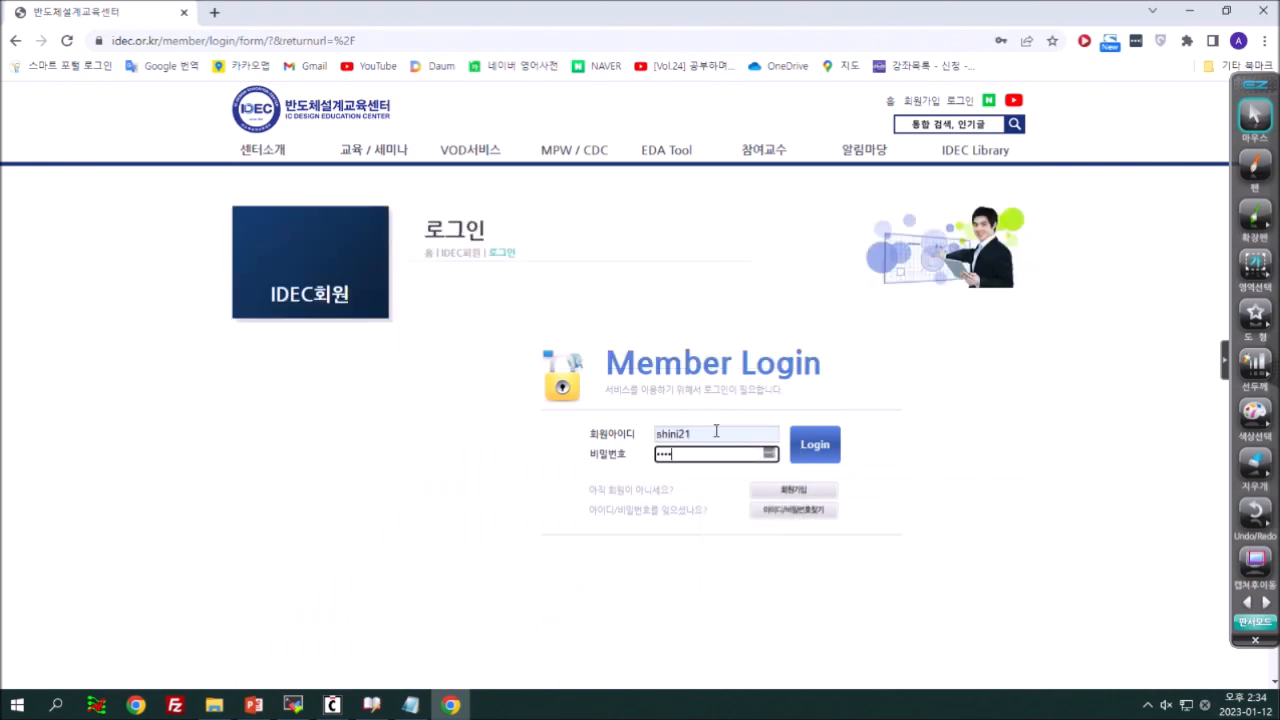
key(Return)
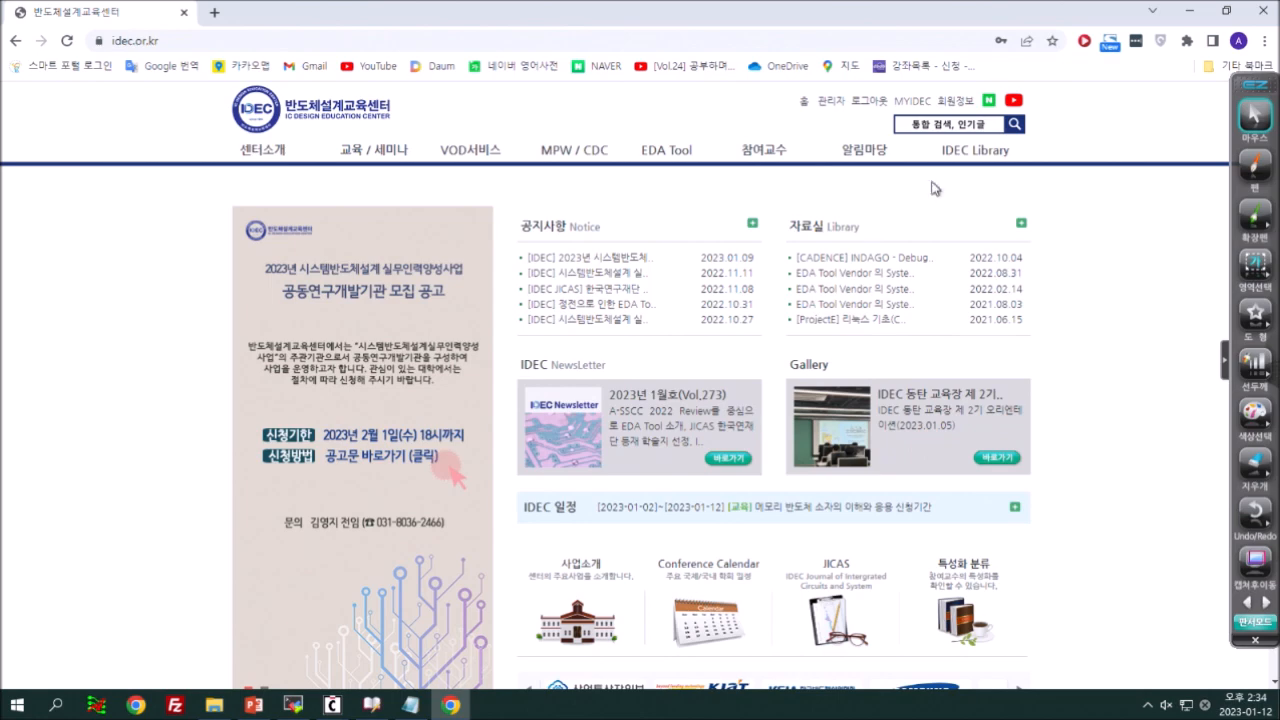
- Open the Mixed Analog Layout entry from the IDEC Library's 신입생자료 page and view its downloaded lecture PDF
click(962, 175)
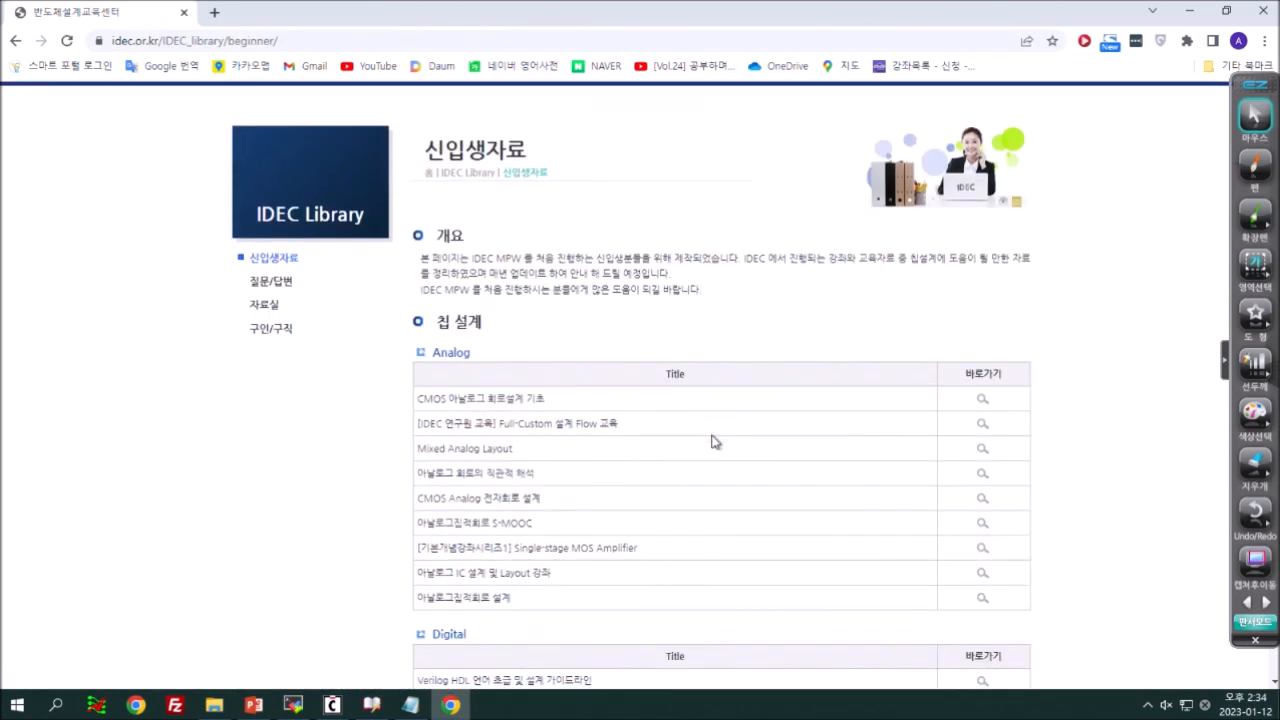
click(982, 449)
click(585, 377)
click(95, 666)
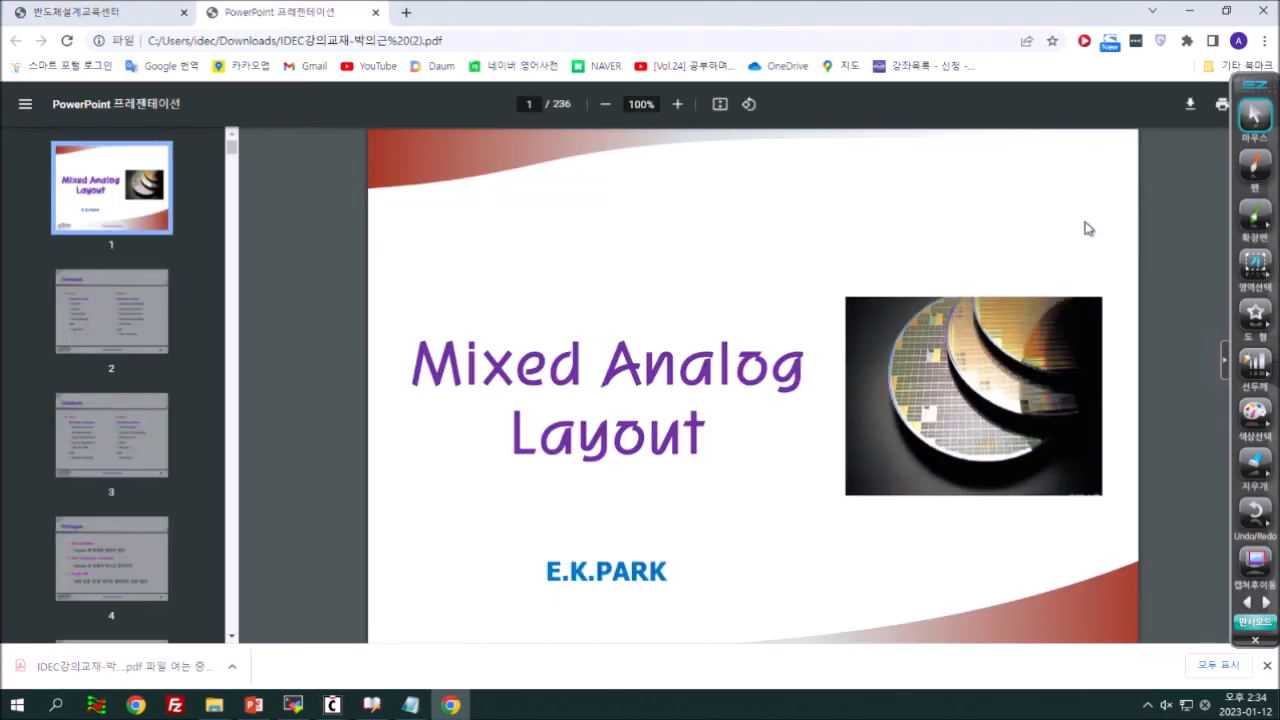
- Skim the Mixed Analog Layout slides from the title page past the lithography section to page 67
scroll(1088, 228, down, 20)
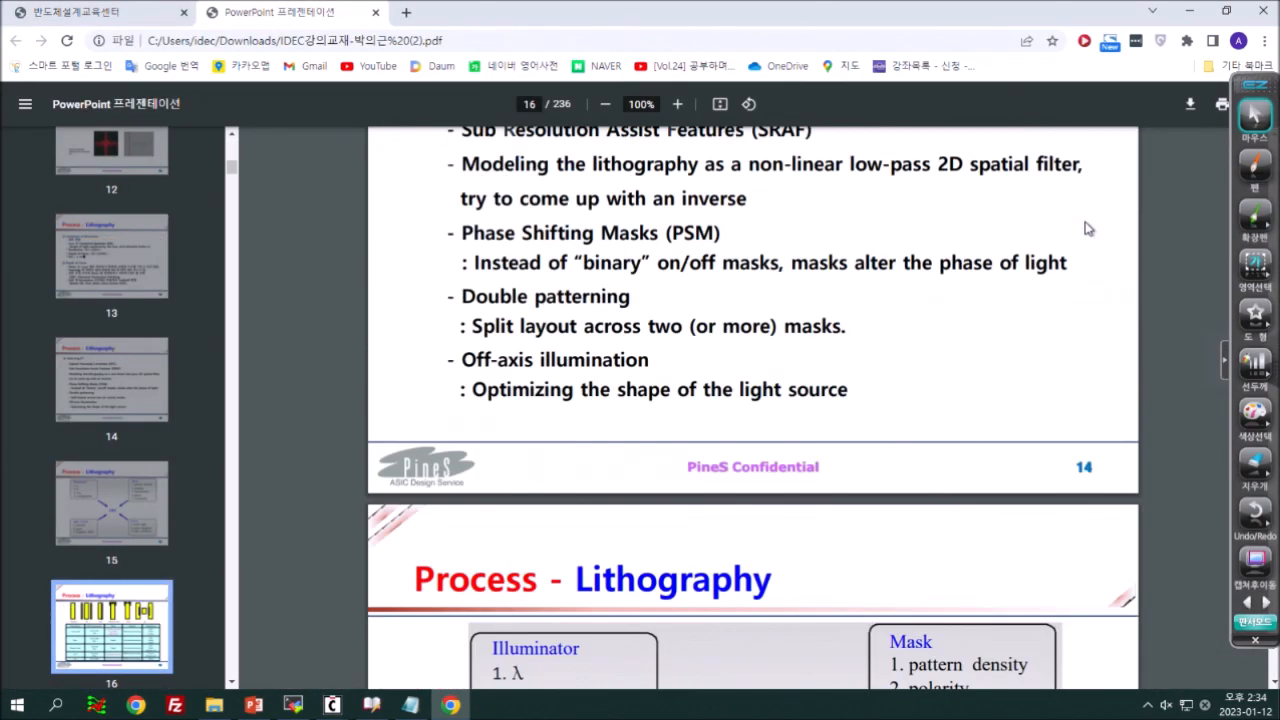
scroll(1088, 228, down, 20)
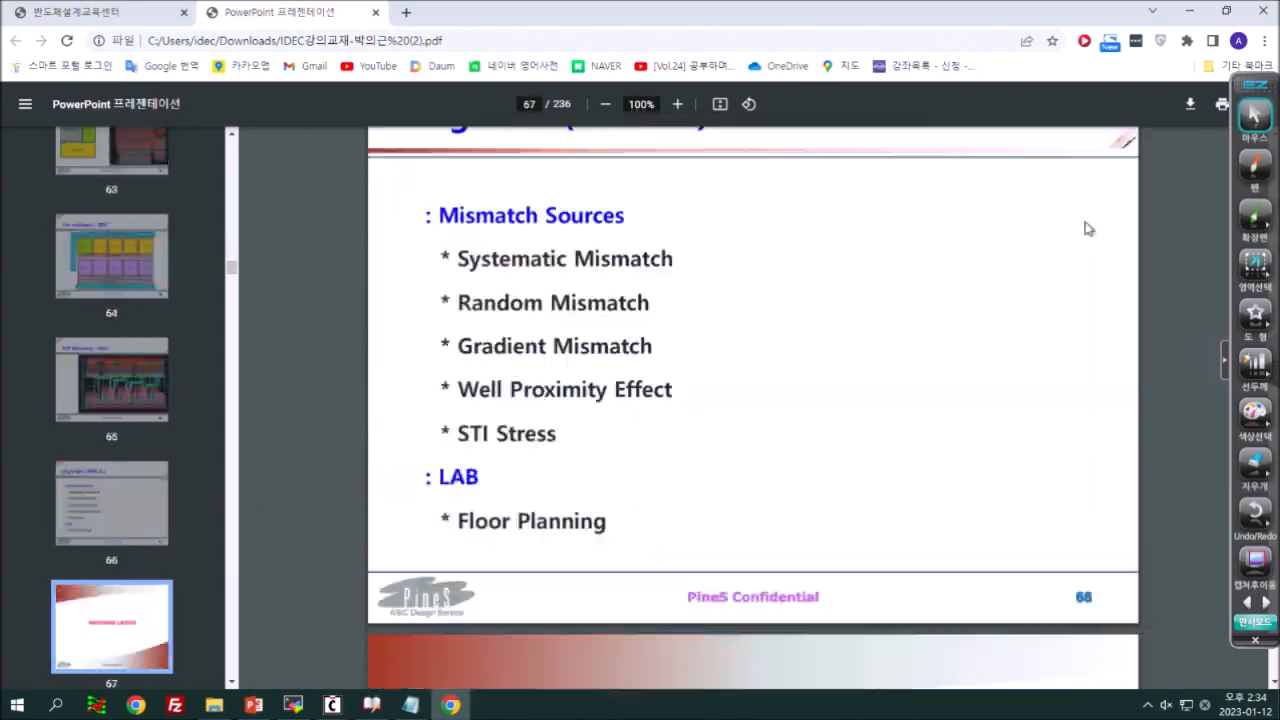